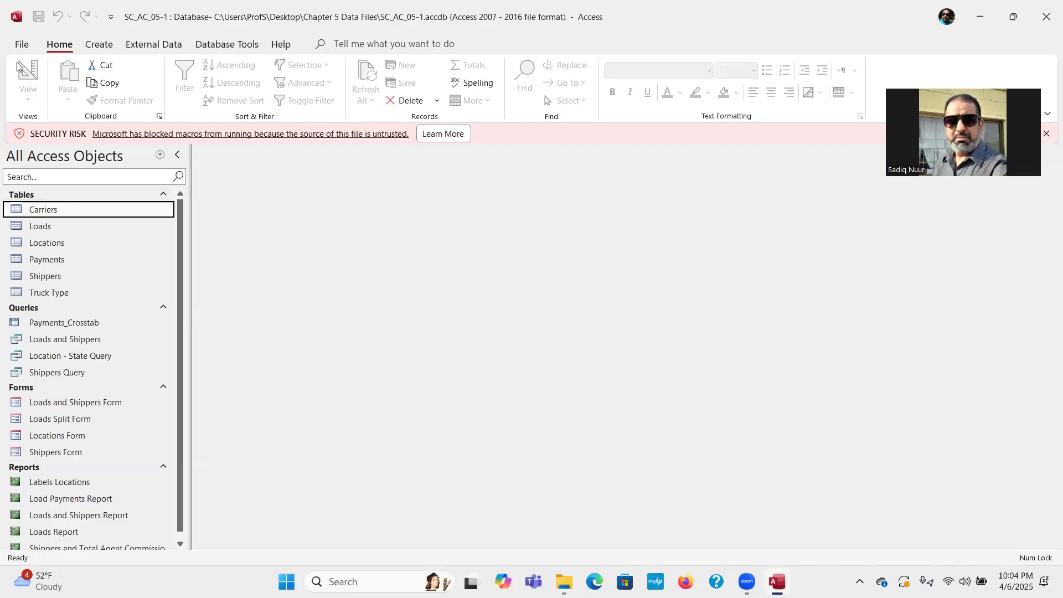
Start File > Save As with the Access Database format to save a copy.
{"action": "left_click", "coordinate": [21, 44]}
{"action": "left_click", "coordinate": [47, 228]}
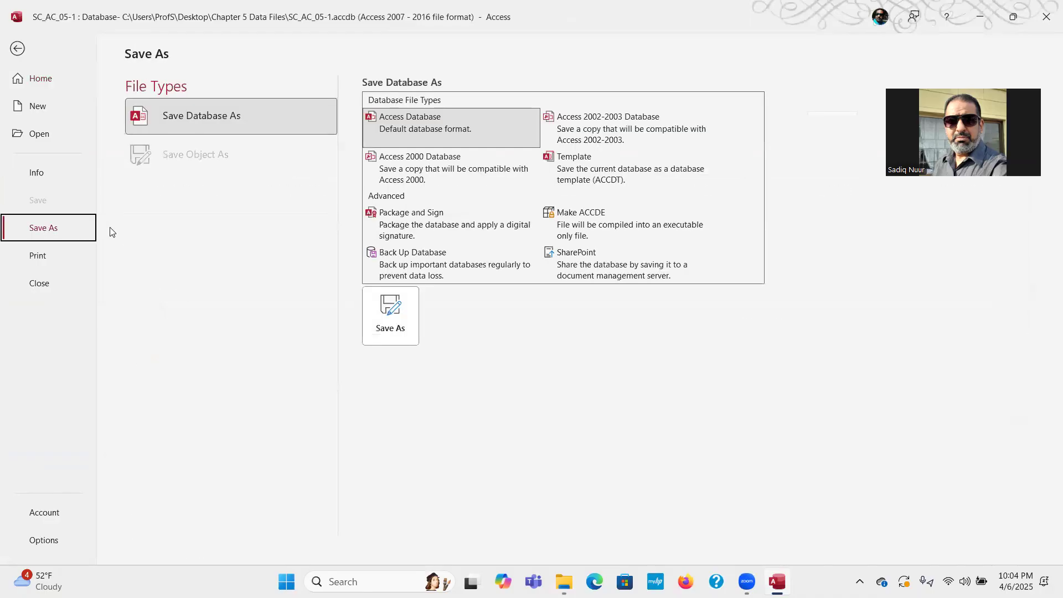
{"action": "left_click", "coordinate": [190, 123]}
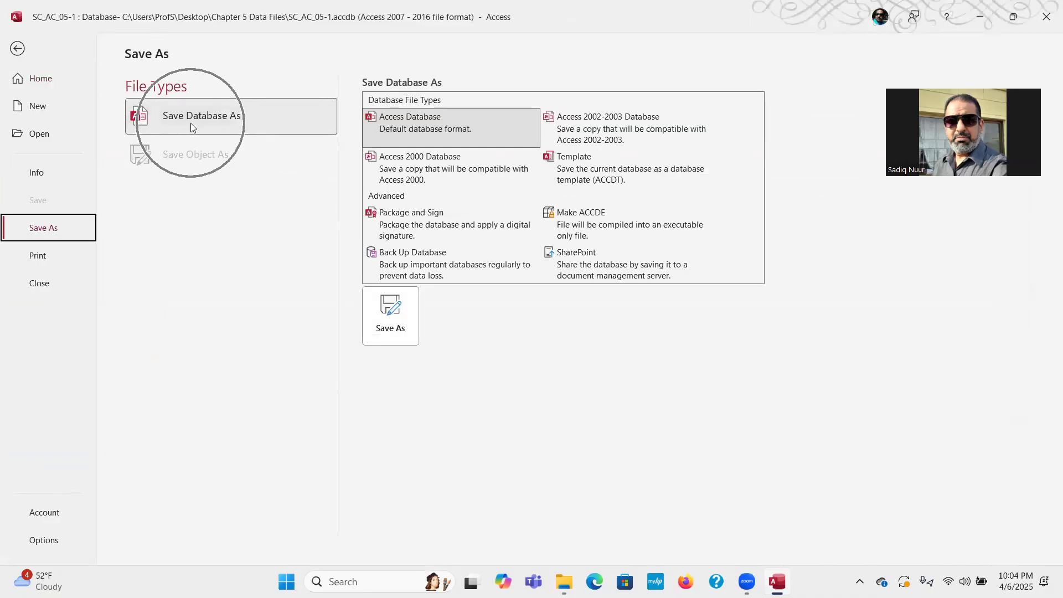
{"action": "left_click", "coordinate": [386, 322]}
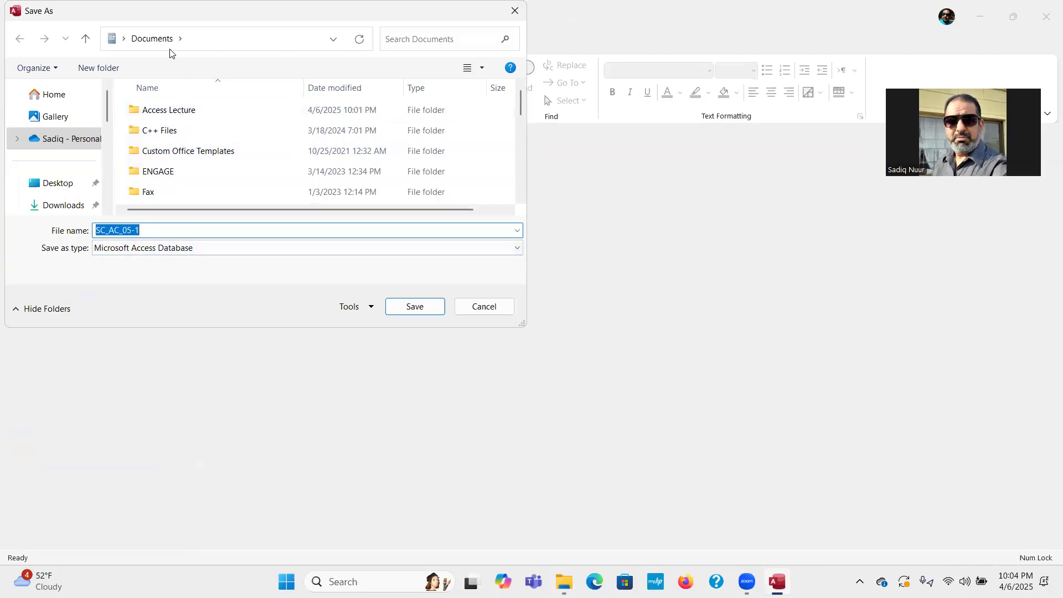
Save the copy as SC_AC_05-Clearnet in the Access Lecture folder.
{"action": "double_click", "coordinate": [168, 111]}
{"action": "double_click", "coordinate": [147, 257]}
{"action": "key", "text": "BackSpace"}
{"action": "type", "text": "Clearnet"}
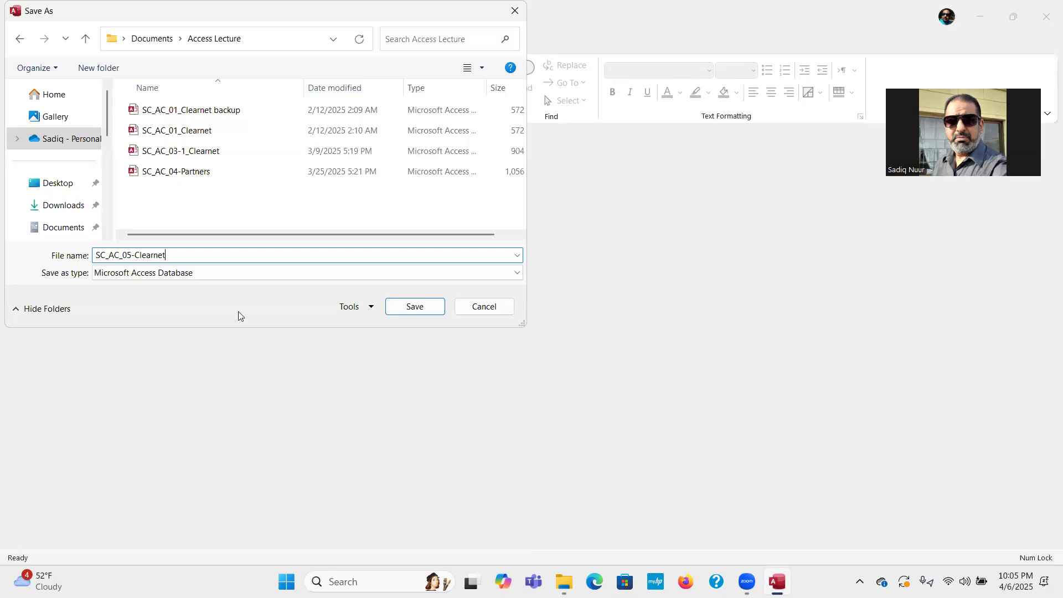
{"action": "left_click", "coordinate": [412, 306]}
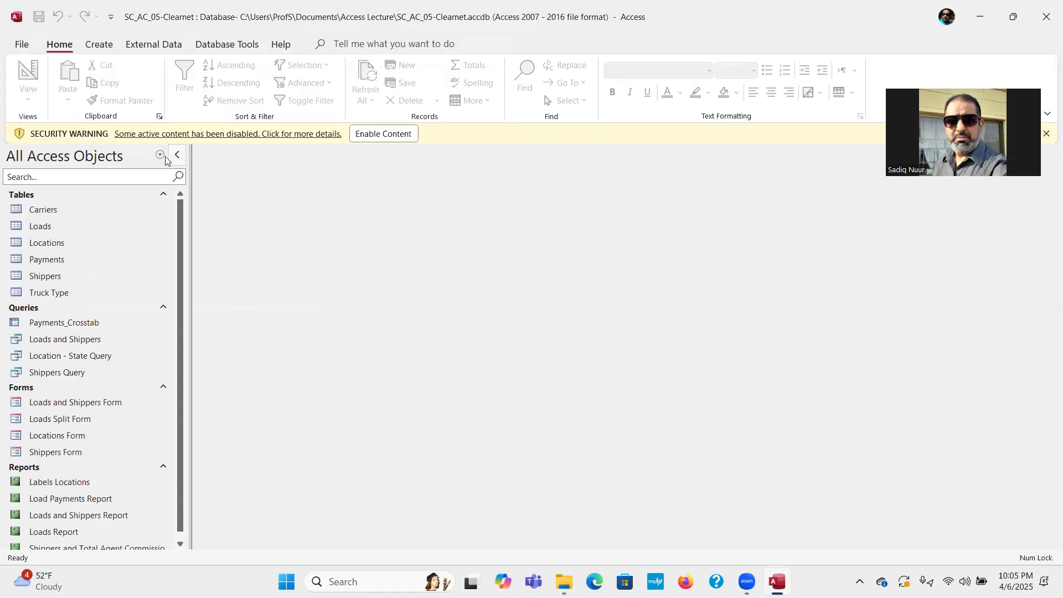
Enable Content on the yellow security warning bar of SC_AC_05-Clearnet.
{"action": "left_click", "coordinate": [319, 141]}
{"action": "left_click", "coordinate": [369, 135]}
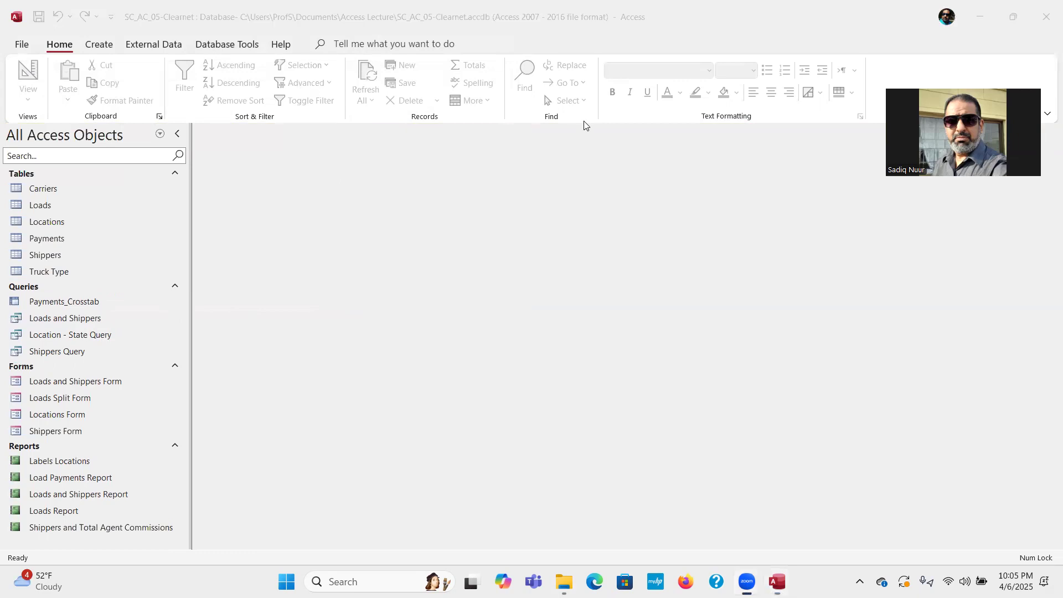
Draw red arrows to the tabs and ribbon, handwriting the labels Tab and Ribbon.
{"action": "left_click_drag", "start_coordinate": [502, 338], "coordinate": [308, 193]}
{"action": "left_click_drag", "start_coordinate": [255, 136], "coordinate": [149, 45]}
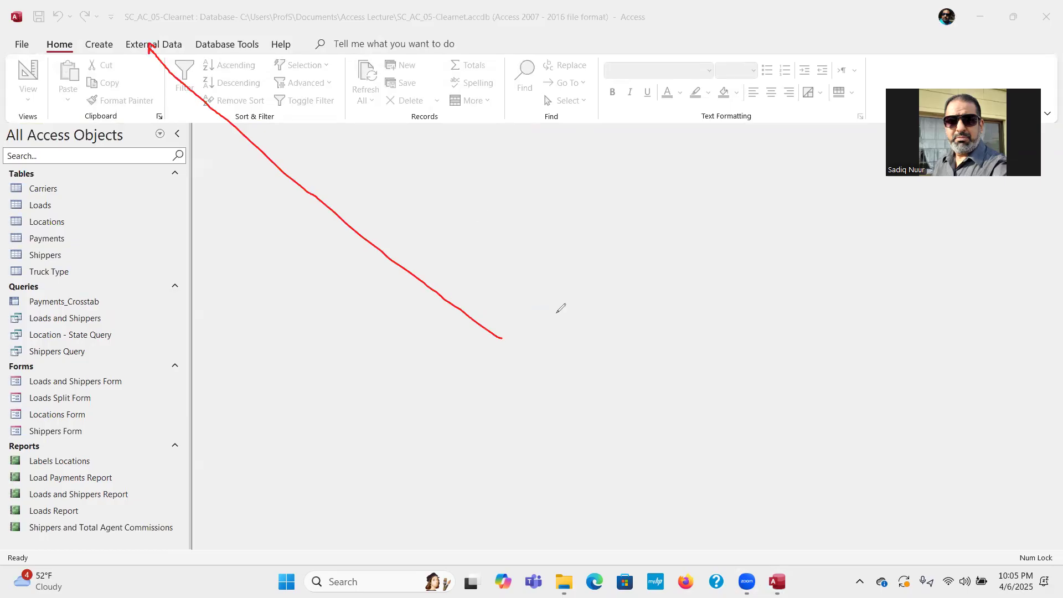
{"action": "mouse_move", "coordinate": [550, 314]}
{"action": "left_mouse_down"}
{"action": "mouse_move", "coordinate": [570, 338]}
{"action": "mouse_move", "coordinate": [540, 327]}
{"action": "mouse_move", "coordinate": [559, 302]}
{"action": "mouse_move", "coordinate": [570, 320]}
{"action": "mouse_move", "coordinate": [592, 312]}
{"action": "left_mouse_up"}
{"action": "mouse_move", "coordinate": [562, 267]}
{"action": "left_mouse_down"}
{"action": "mouse_move", "coordinate": [601, 292]}
{"action": "mouse_move", "coordinate": [606, 283]}
{"action": "mouse_move", "coordinate": [599, 295]}
{"action": "left_mouse_up"}
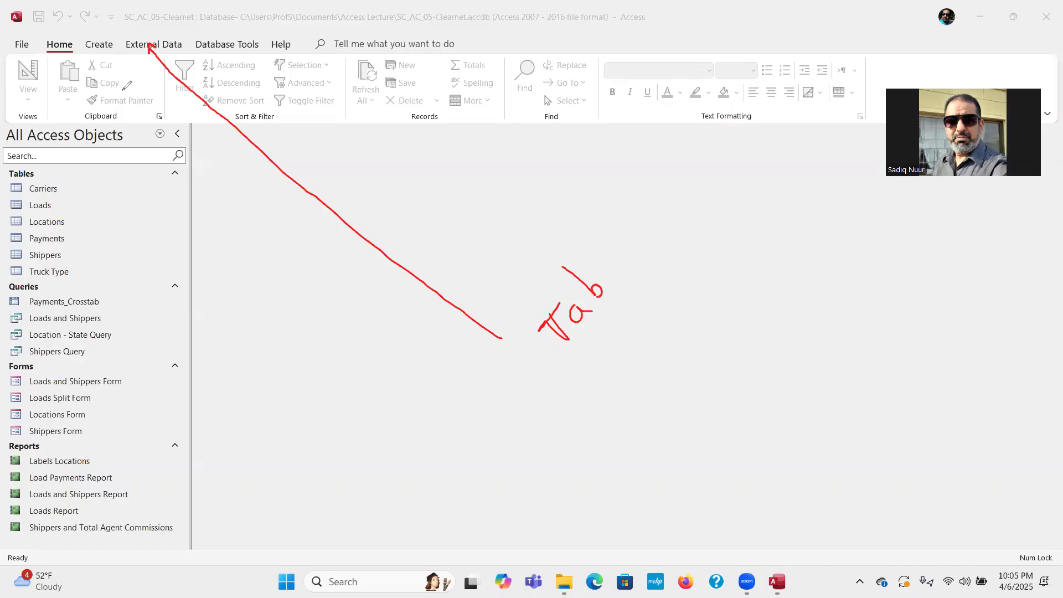
{"action": "mouse_move", "coordinate": [128, 84]}
{"action": "left_mouse_down"}
{"action": "mouse_move", "coordinate": [124, 96]}
{"action": "mouse_move", "coordinate": [293, 73]}
{"action": "mouse_move", "coordinate": [281, 70]}
{"action": "mouse_move", "coordinate": [297, 75]}
{"action": "mouse_move", "coordinate": [291, 89]}
{"action": "left_mouse_up"}
{"action": "left_click_drag", "start_coordinate": [166, 93], "coordinate": [183, 118]}
{"action": "mouse_move", "coordinate": [216, 155]}
{"action": "left_mouse_down"}
{"action": "mouse_move", "coordinate": [325, 297]}
{"action": "mouse_move", "coordinate": [347, 359]}
{"action": "mouse_move", "coordinate": [339, 329]}
{"action": "mouse_move", "coordinate": [357, 342]}
{"action": "mouse_move", "coordinate": [392, 329]}
{"action": "mouse_move", "coordinate": [397, 343]}
{"action": "left_mouse_up"}
{"action": "left_click", "coordinate": [353, 325]}
{"action": "mouse_move", "coordinate": [388, 307]}
{"action": "left_mouse_down"}
{"action": "mouse_move", "coordinate": [421, 326]}
{"action": "mouse_move", "coordinate": [413, 331]}
{"action": "mouse_move", "coordinate": [432, 319]}
{"action": "mouse_move", "coordinate": [436, 304]}
{"action": "mouse_move", "coordinate": [418, 312]}
{"action": "mouse_move", "coordinate": [427, 302]}
{"action": "mouse_move", "coordinate": [456, 305]}
{"action": "left_mouse_up"}
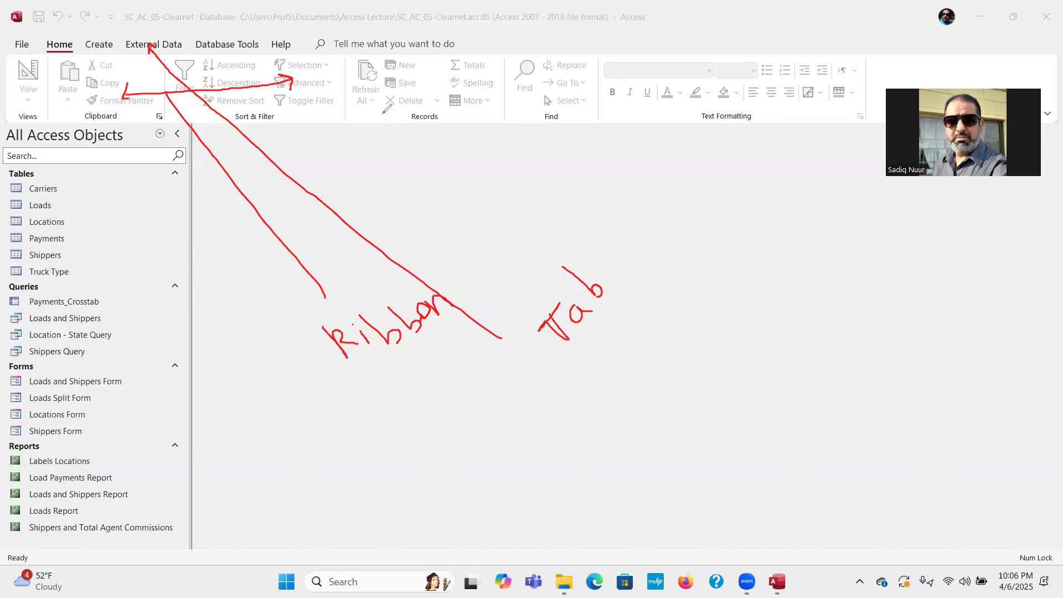
Circle the Records, Sort & Filter, Find and Text Formatting group names, and arrow down the object list.
{"action": "mouse_move", "coordinate": [417, 105]}
{"action": "left_mouse_down"}
{"action": "mouse_move", "coordinate": [394, 114]}
{"action": "mouse_move", "coordinate": [446, 115]}
{"action": "mouse_move", "coordinate": [441, 94]}
{"action": "mouse_move", "coordinate": [407, 98]}
{"action": "left_mouse_up"}
{"action": "mouse_move", "coordinate": [294, 104]}
{"action": "left_mouse_down"}
{"action": "mouse_move", "coordinate": [248, 95]}
{"action": "mouse_move", "coordinate": [235, 118]}
{"action": "mouse_move", "coordinate": [290, 110]}
{"action": "left_mouse_up"}
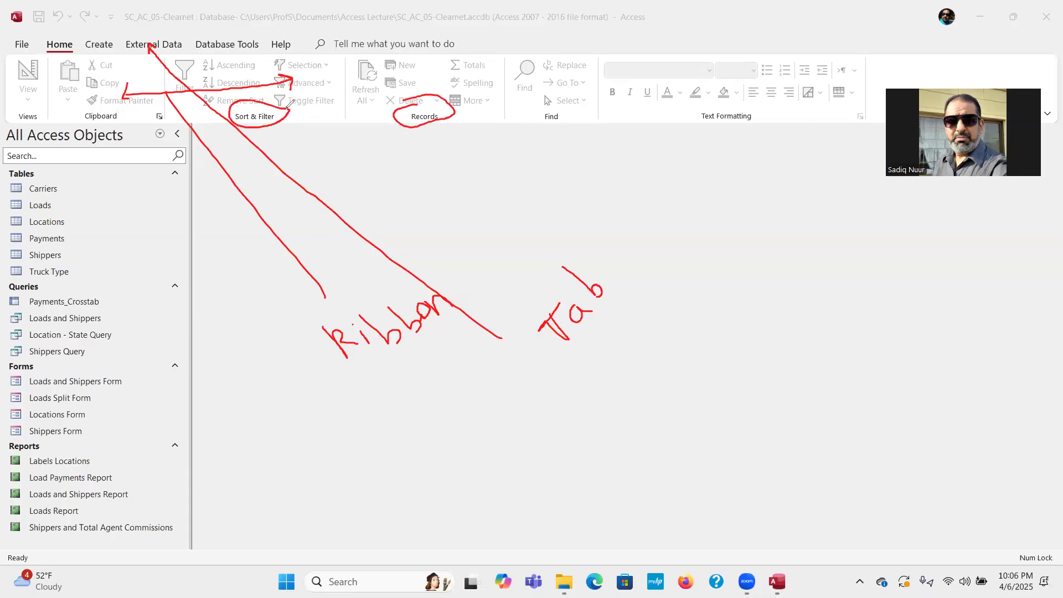
{"action": "mouse_move", "coordinate": [548, 110]}
{"action": "left_mouse_down"}
{"action": "mouse_move", "coordinate": [571, 124]}
{"action": "mouse_move", "coordinate": [565, 110]}
{"action": "left_mouse_up"}
{"action": "mouse_move", "coordinate": [734, 107]}
{"action": "left_mouse_down"}
{"action": "mouse_move", "coordinate": [699, 108]}
{"action": "mouse_move", "coordinate": [742, 133]}
{"action": "mouse_move", "coordinate": [762, 112]}
{"action": "mouse_move", "coordinate": [710, 110]}
{"action": "left_mouse_up"}
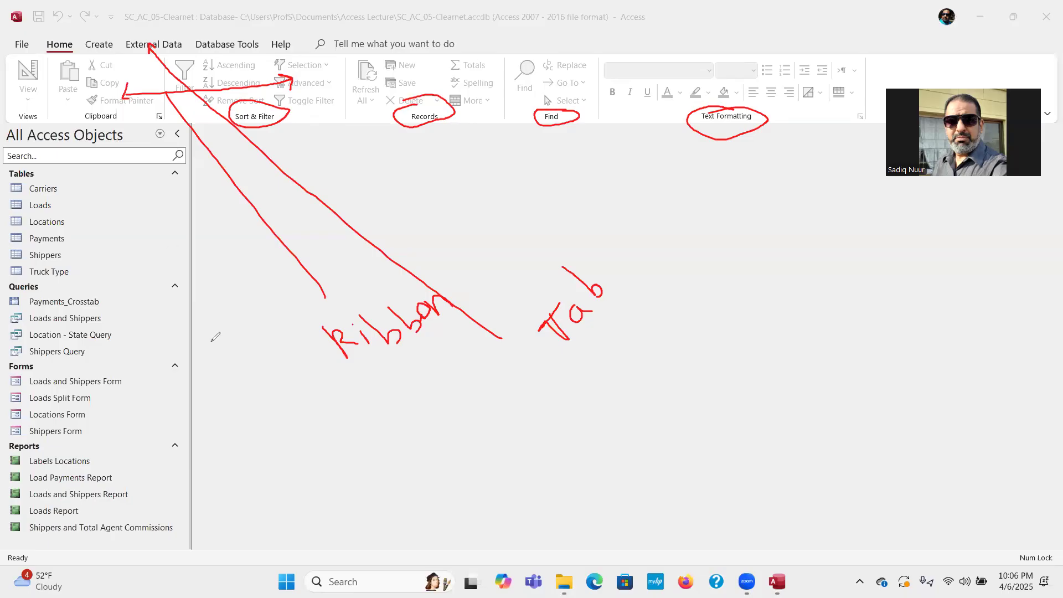
{"action": "mouse_move", "coordinate": [131, 215]}
{"action": "left_mouse_down"}
{"action": "mouse_move", "coordinate": [131, 302]}
{"action": "mouse_move", "coordinate": [122, 289]}
{"action": "mouse_move", "coordinate": [141, 279]}
{"action": "left_mouse_up"}
{"action": "mouse_move", "coordinate": [124, 222]}
{"action": "left_mouse_down"}
{"action": "mouse_move", "coordinate": [131, 213]}
{"action": "mouse_move", "coordinate": [144, 222]}
{"action": "left_mouse_up"}
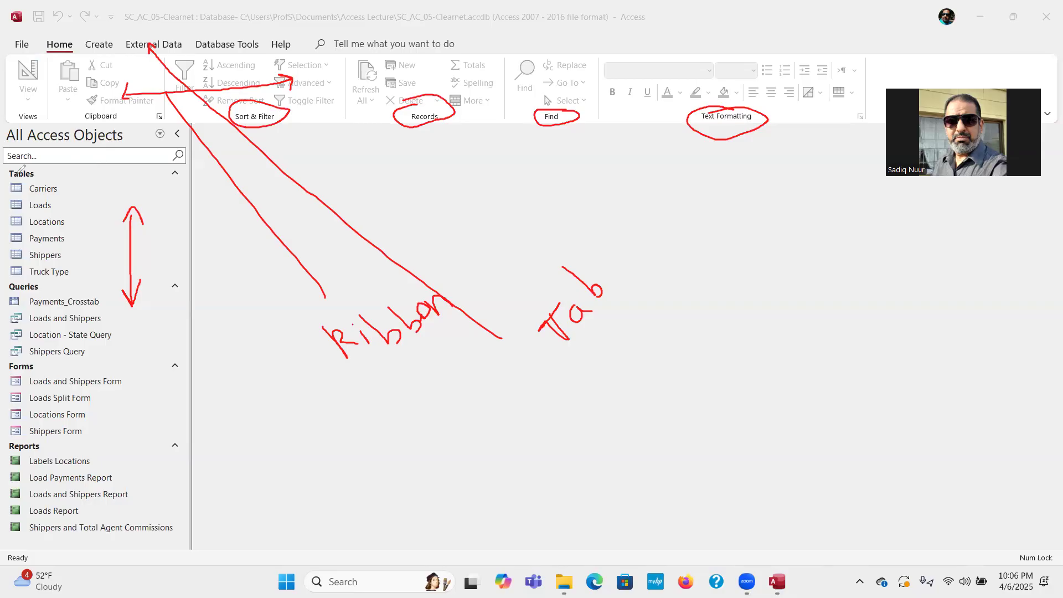
Circle the Tables, Queries, Forms and Reports headings and underline the Ready status message.
{"action": "mouse_move", "coordinate": [23, 168]}
{"action": "left_mouse_down"}
{"action": "mouse_move", "coordinate": [7, 171]}
{"action": "mouse_move", "coordinate": [25, 181]}
{"action": "mouse_move", "coordinate": [43, 173]}
{"action": "mouse_move", "coordinate": [23, 167]}
{"action": "left_mouse_up"}
{"action": "left_click_drag", "start_coordinate": [70, 193], "coordinate": [77, 233]}
{"action": "mouse_move", "coordinate": [28, 280]}
{"action": "left_mouse_down"}
{"action": "mouse_move", "coordinate": [6, 285]}
{"action": "mouse_move", "coordinate": [54, 288]}
{"action": "mouse_move", "coordinate": [28, 279]}
{"action": "left_mouse_up"}
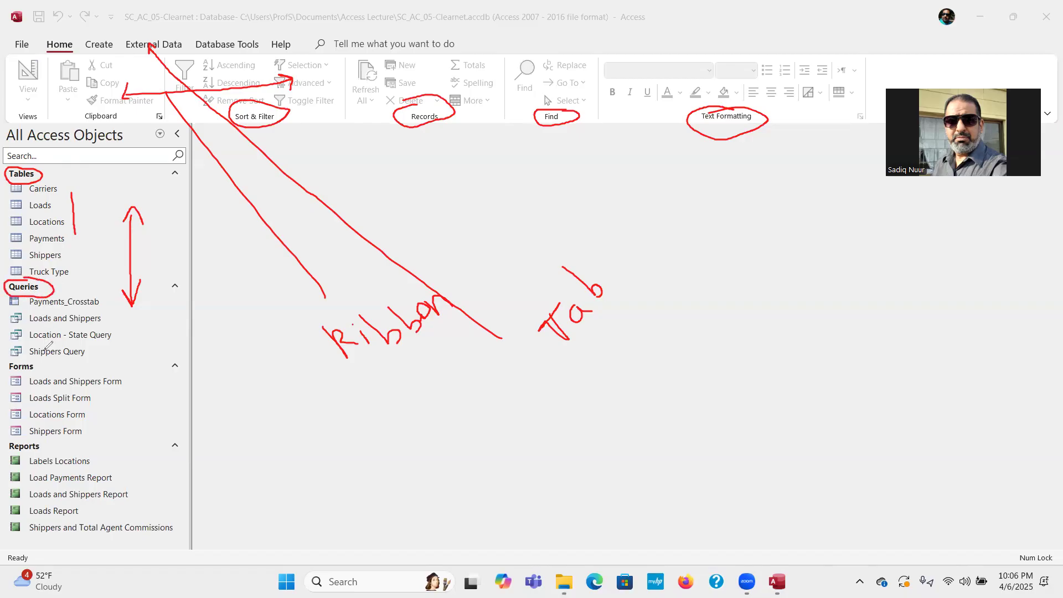
{"action": "mouse_move", "coordinate": [36, 360]}
{"action": "left_mouse_down"}
{"action": "mouse_move", "coordinate": [2, 373]}
{"action": "mouse_move", "coordinate": [45, 366]}
{"action": "left_mouse_up"}
{"action": "mouse_move", "coordinate": [40, 439]}
{"action": "left_mouse_down"}
{"action": "mouse_move", "coordinate": [5, 446]}
{"action": "mouse_move", "coordinate": [51, 452]}
{"action": "mouse_move", "coordinate": [48, 441]}
{"action": "left_mouse_up"}
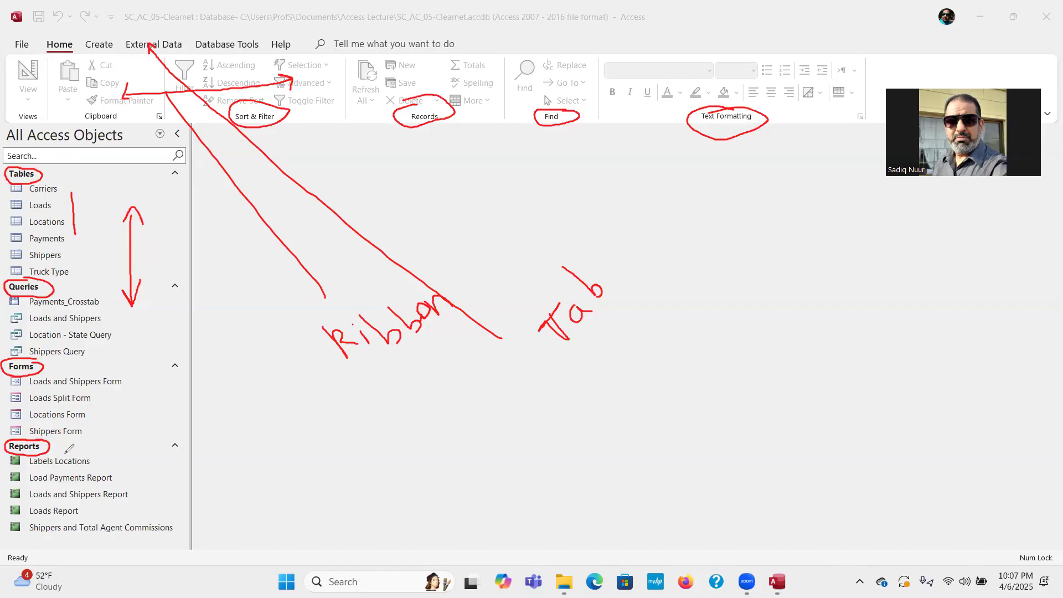
{"action": "mouse_move", "coordinate": [143, 558]}
{"action": "left_mouse_down"}
{"action": "mouse_move", "coordinate": [180, 561]}
{"action": "mouse_move", "coordinate": [135, 554]}
{"action": "left_mouse_up"}
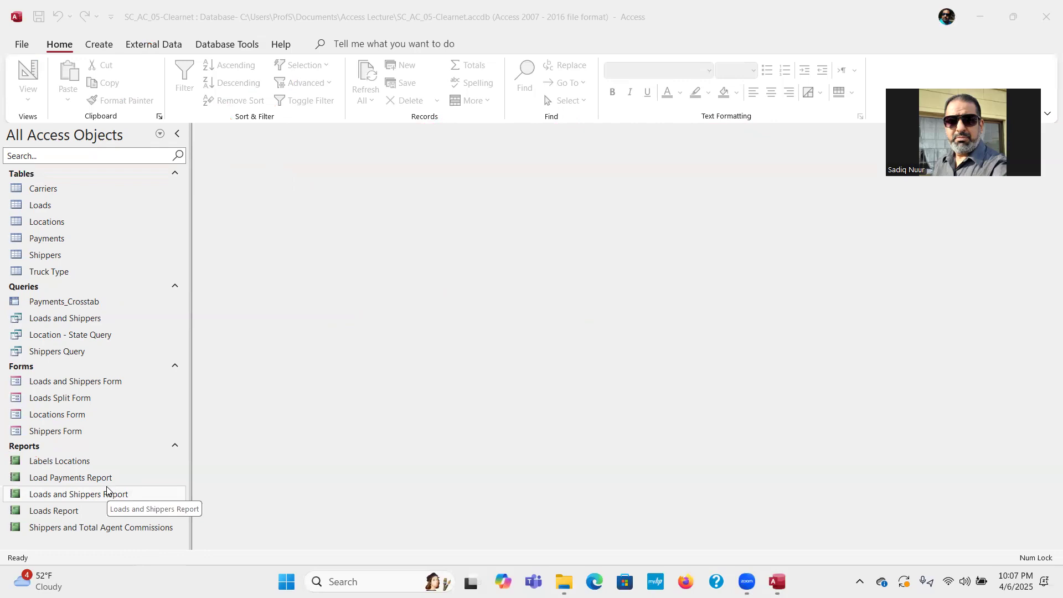
Open the Carriers table in Design View from its right-click menu.
{"action": "right_click", "coordinate": [77, 190]}
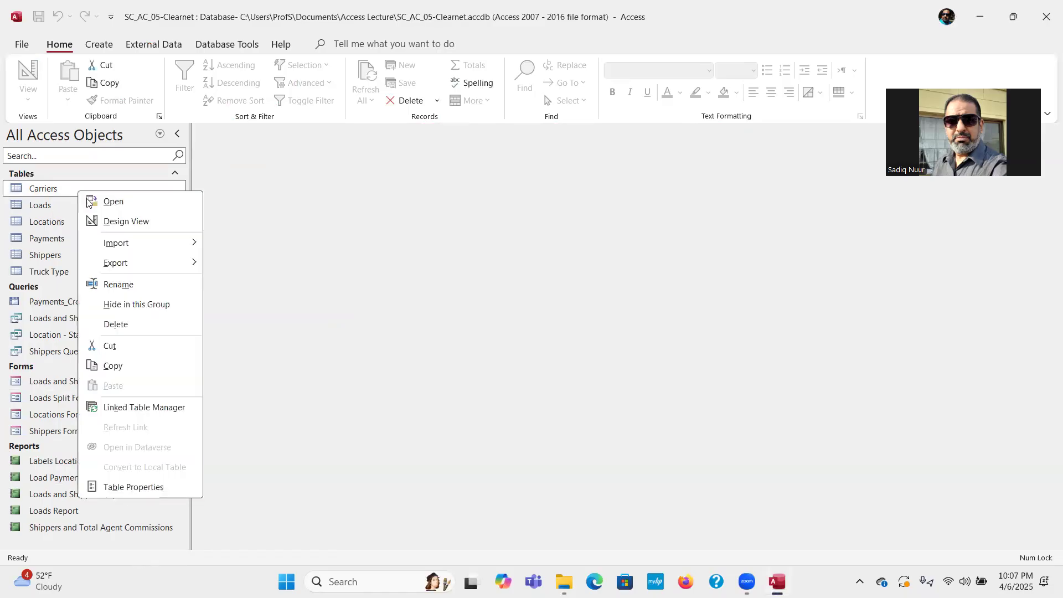
{"action": "left_click", "coordinate": [162, 226]}
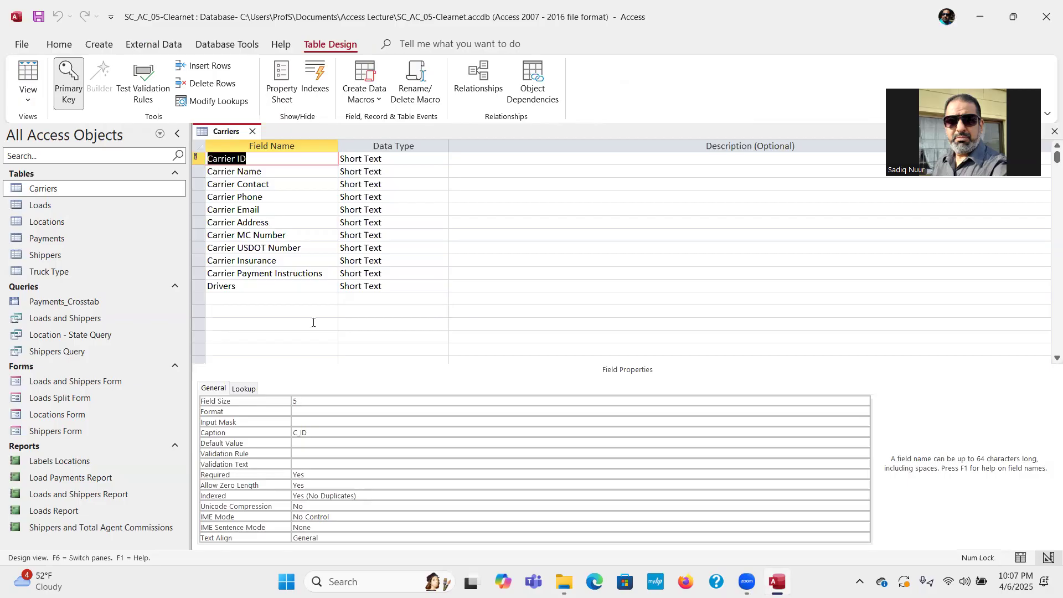
Add an LTL field with the Yes/No data type below Drivers.
{"action": "left_click", "coordinate": [214, 297]}
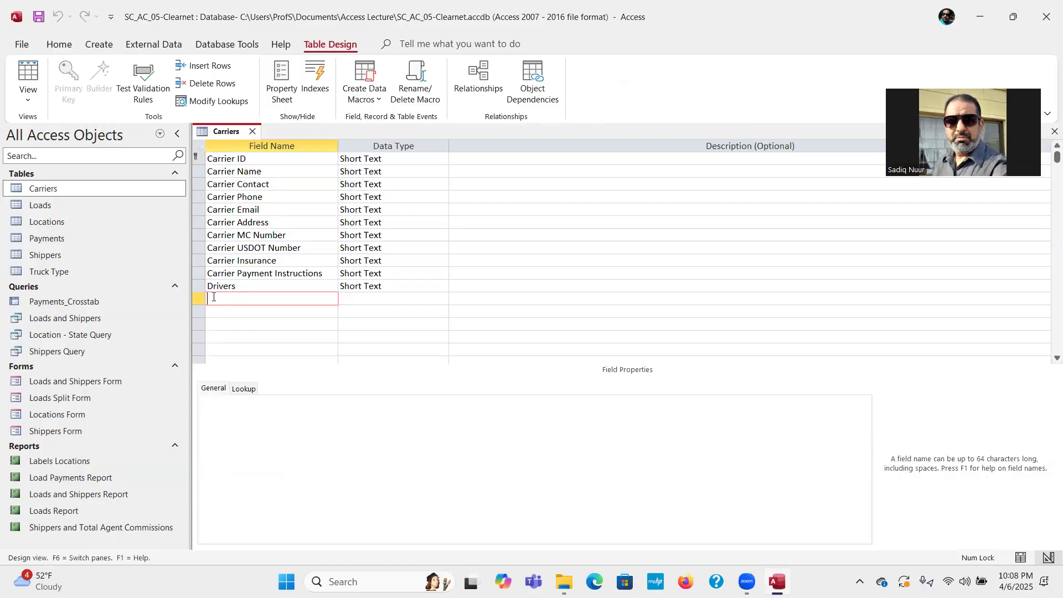
{"action": "type", "text": "Lo"}
{"action": "type", "text": "LTL"}
{"action": "key", "text": "Tab"}
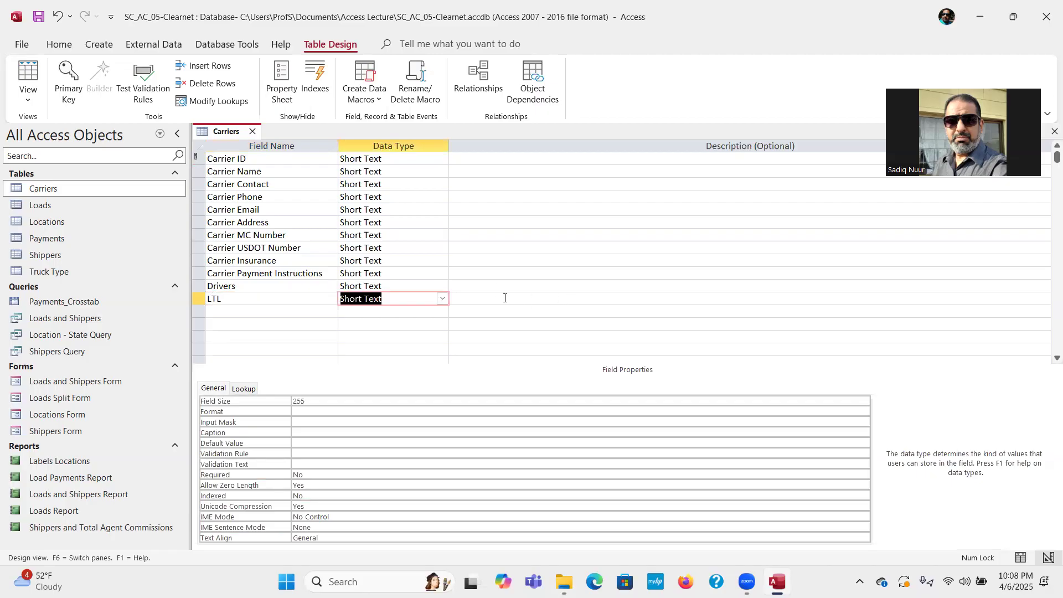
{"action": "left_click", "coordinate": [442, 298]}
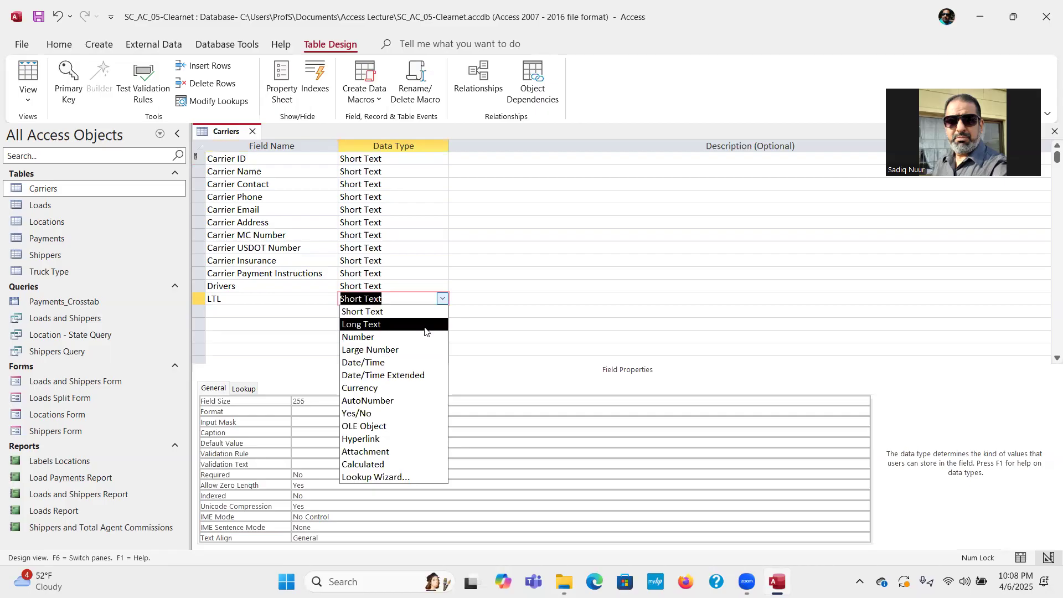
{"action": "left_click", "coordinate": [411, 414]}
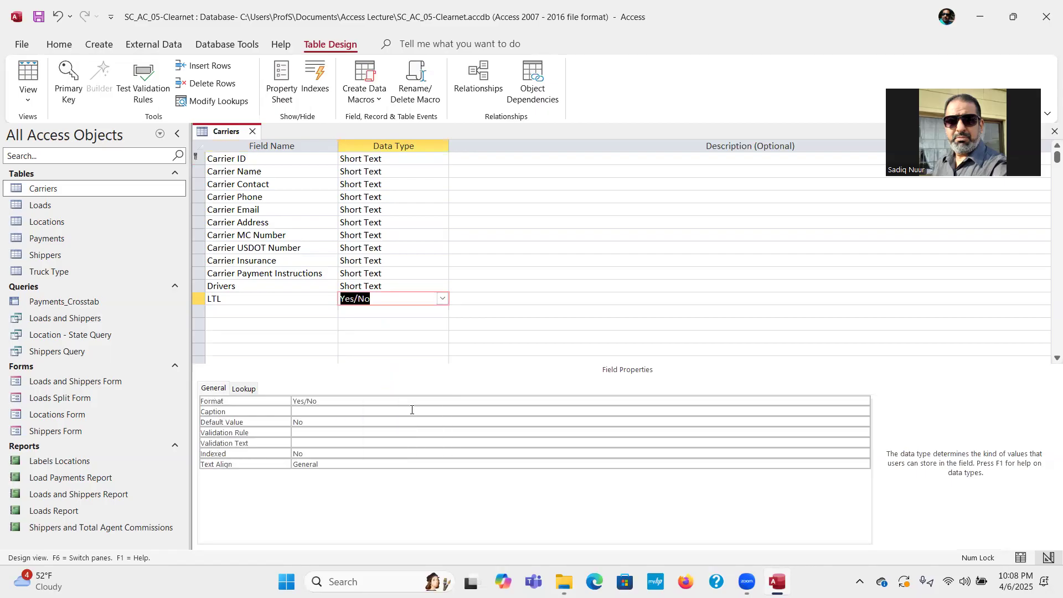
{"action": "left_click", "coordinate": [234, 313]}
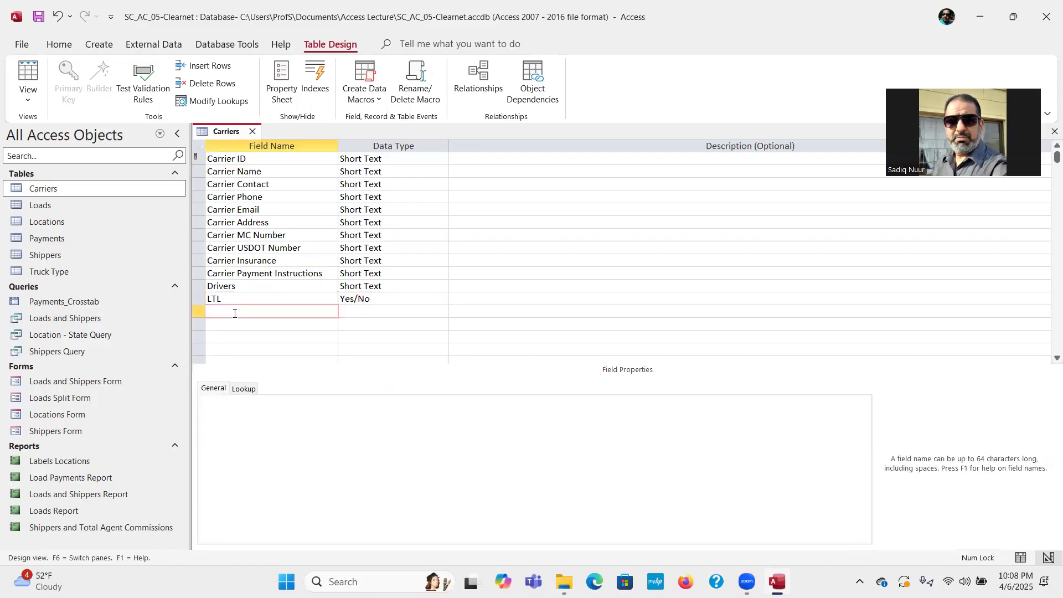
Name the next field Equipment Types and give it the Long Text data type.
{"action": "type", "text": "Equipment Types"}
{"action": "key", "text": "Tab"}
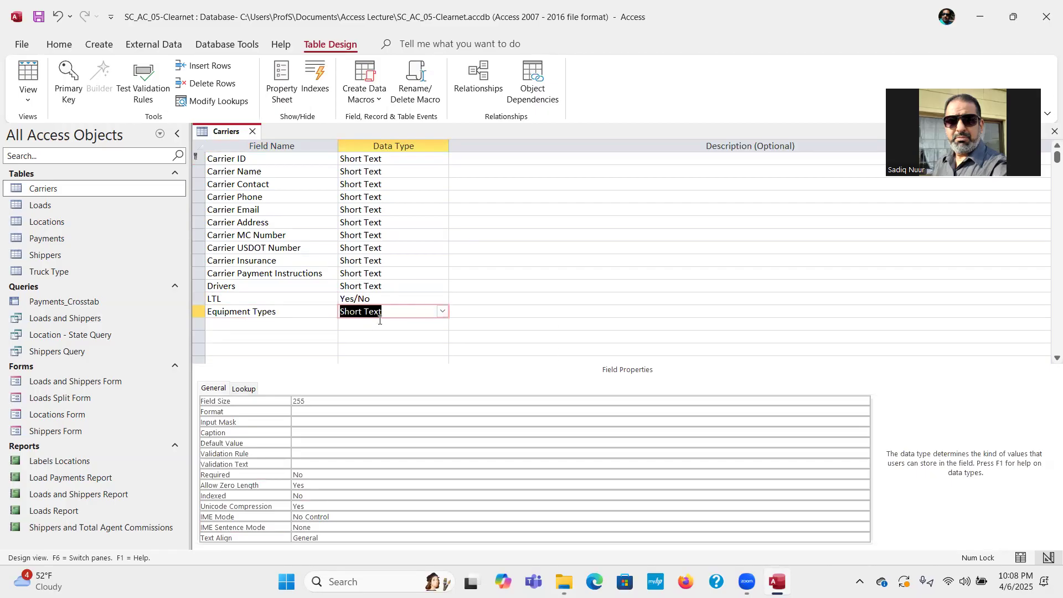
{"action": "left_click", "coordinate": [442, 311]}
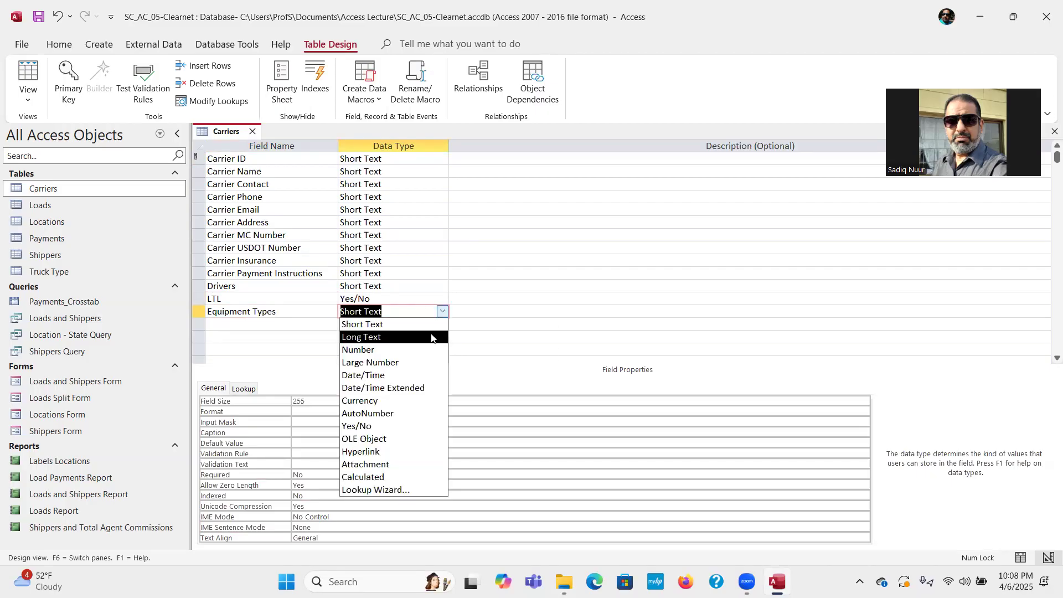
{"action": "left_click", "coordinate": [432, 337]}
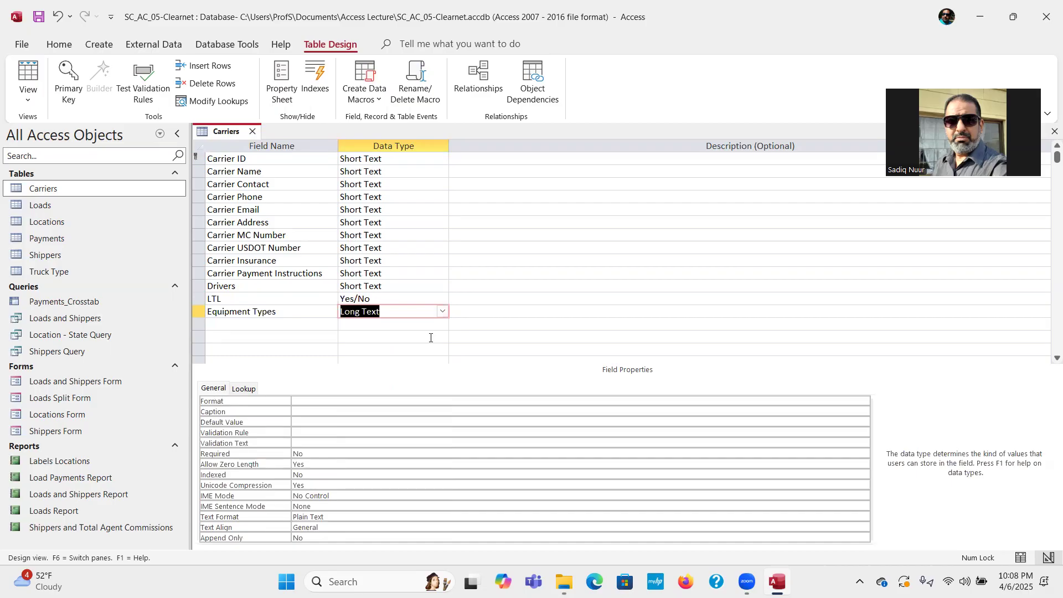
Draw an arrow from the Drivers data type to its field size, then erase the ink.
{"action": "left_click", "coordinate": [393, 286]}
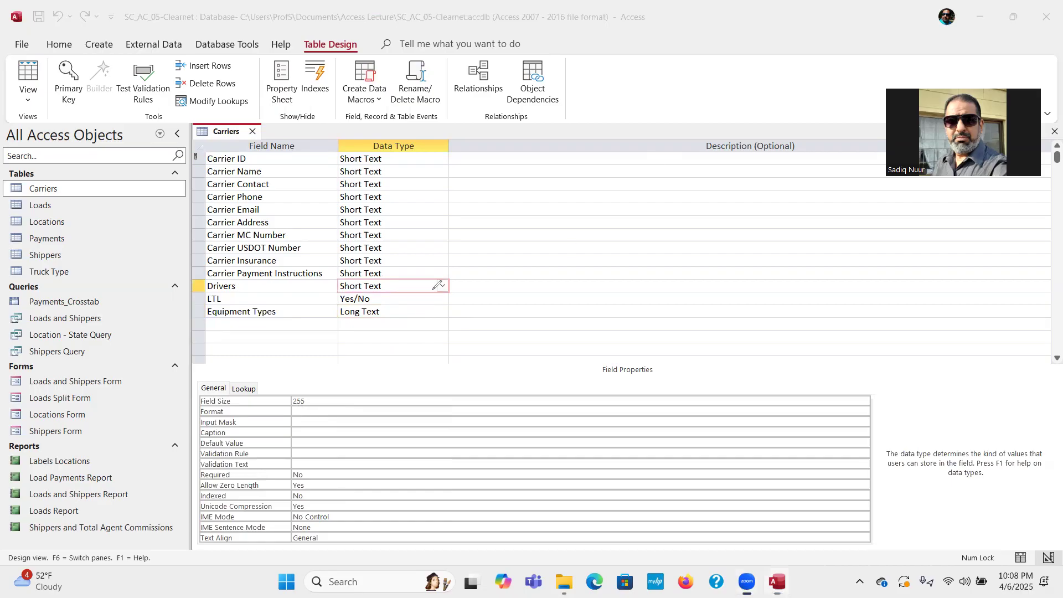
{"action": "mouse_move", "coordinate": [410, 288]}
{"action": "left_mouse_down"}
{"action": "mouse_move", "coordinate": [429, 373]}
{"action": "mouse_move", "coordinate": [400, 405]}
{"action": "mouse_move", "coordinate": [372, 413]}
{"action": "mouse_move", "coordinate": [325, 397]}
{"action": "mouse_move", "coordinate": [326, 413]}
{"action": "left_mouse_up"}
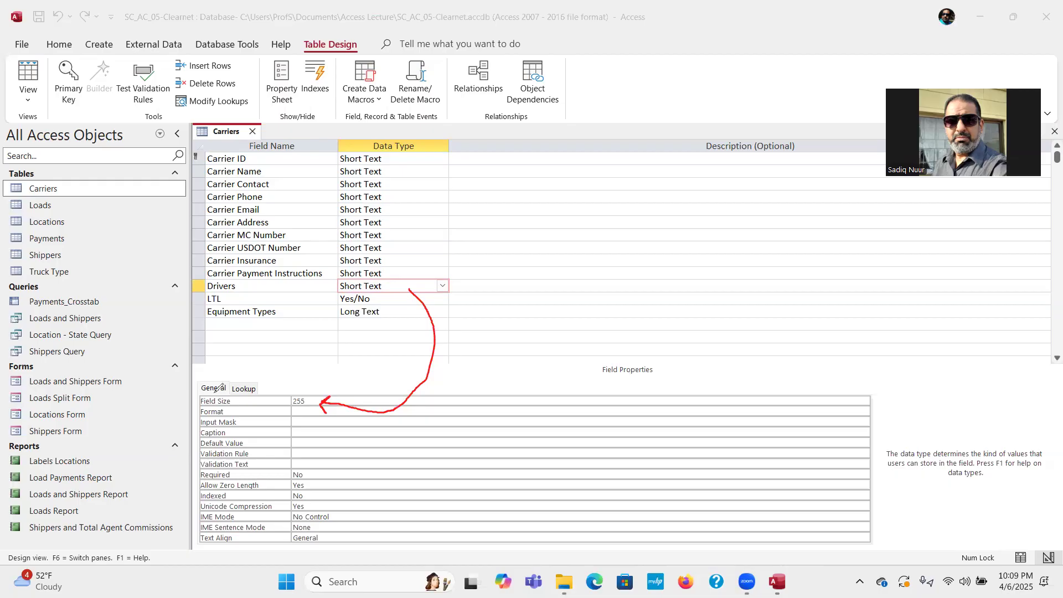
{"action": "left_click", "coordinate": [185, 351]}
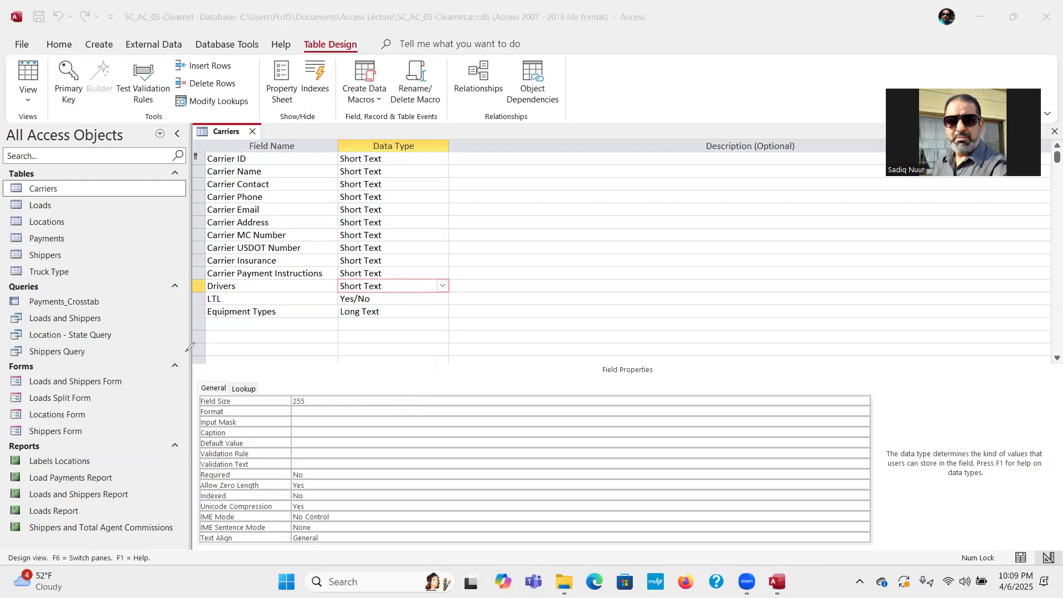
{"action": "left_click", "coordinate": [397, 313]}
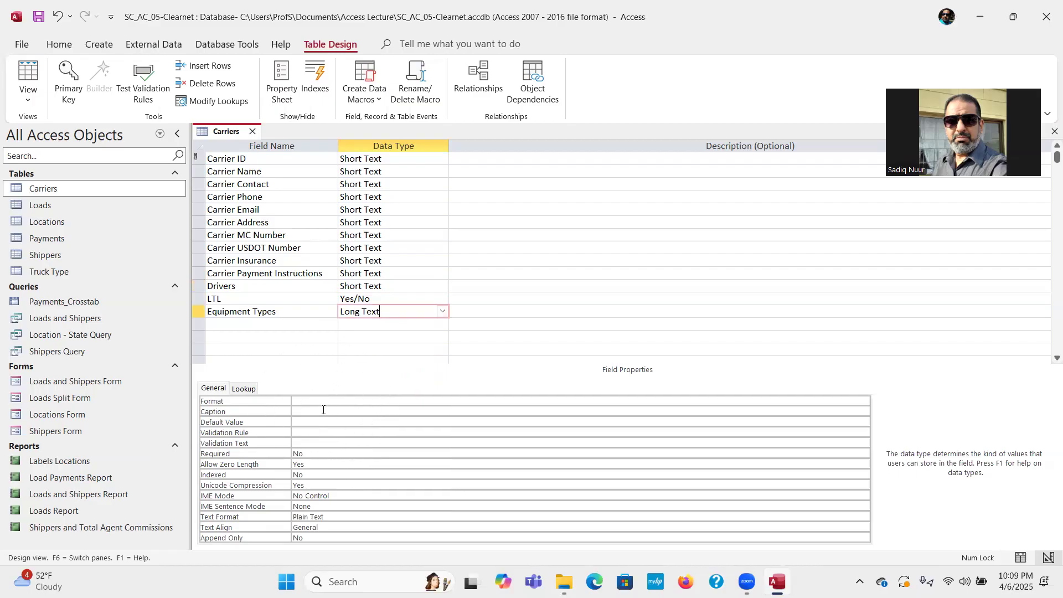
Name the field below Equipment Types Driver Photos and bring up its data type choices.
{"action": "left_click", "coordinate": [244, 326]}
{"action": "type", "text": "rive"}
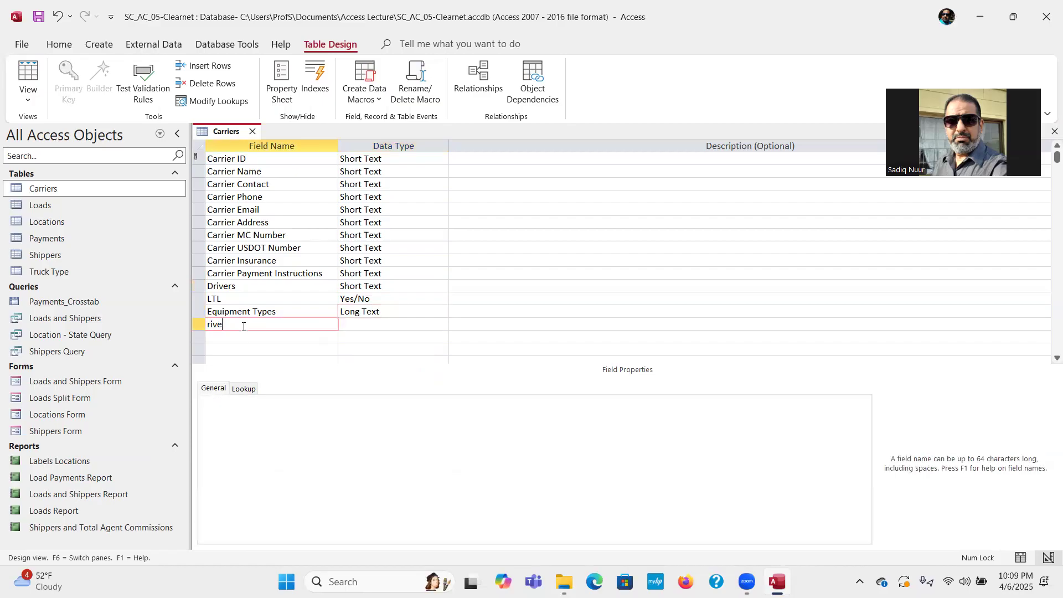
{"action": "key", "text": "BackSpace"}
{"action": "key", "text": "BackSpace"}
{"action": "key", "text": "BackSpace"}
{"action": "key", "text": "BackSpace"}
{"action": "type", "text": "Driver Photo"}
{"action": "left_click", "coordinate": [362, 321]}
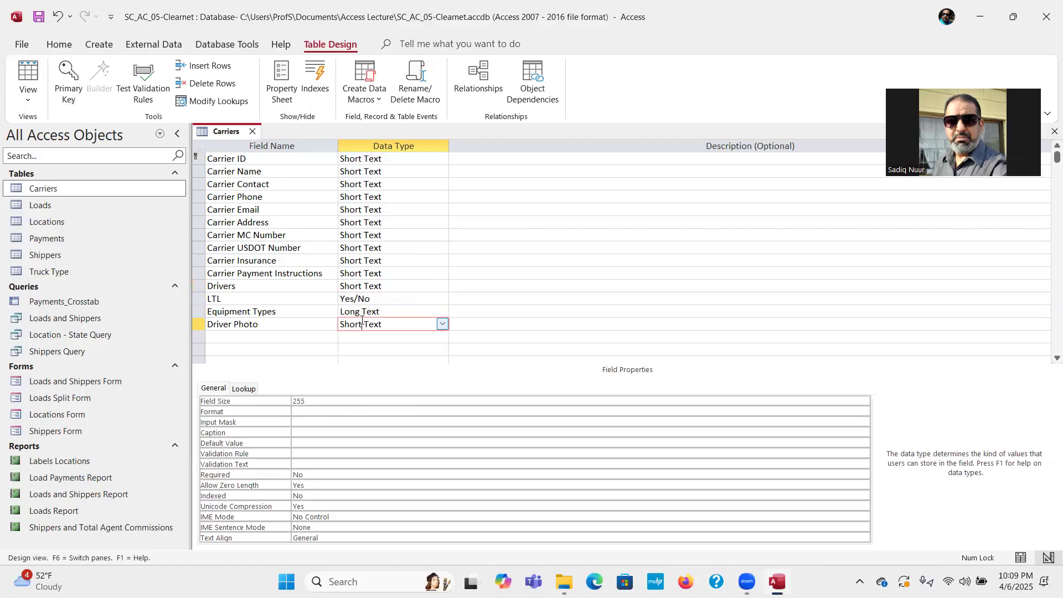
{"action": "left_click", "coordinate": [264, 323]}
{"action": "type", "text": "s"}
{"action": "key", "text": "Tab"}
{"action": "left_click", "coordinate": [442, 324]}
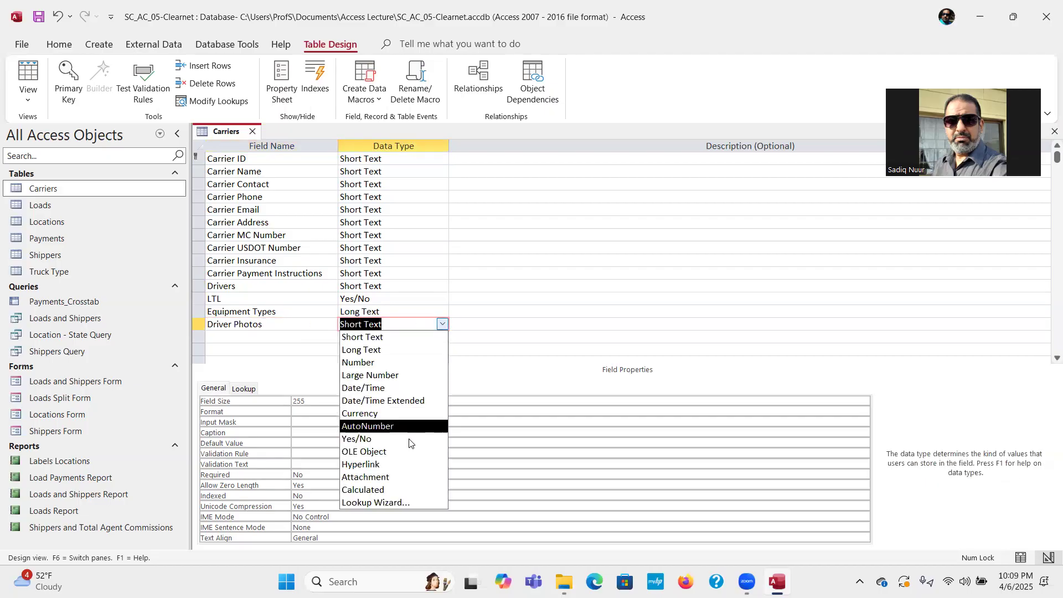
Set Driver Photos to Attachment and add a Carrier Documentation field also typed Attachment.
{"action": "left_click", "coordinate": [407, 477]}
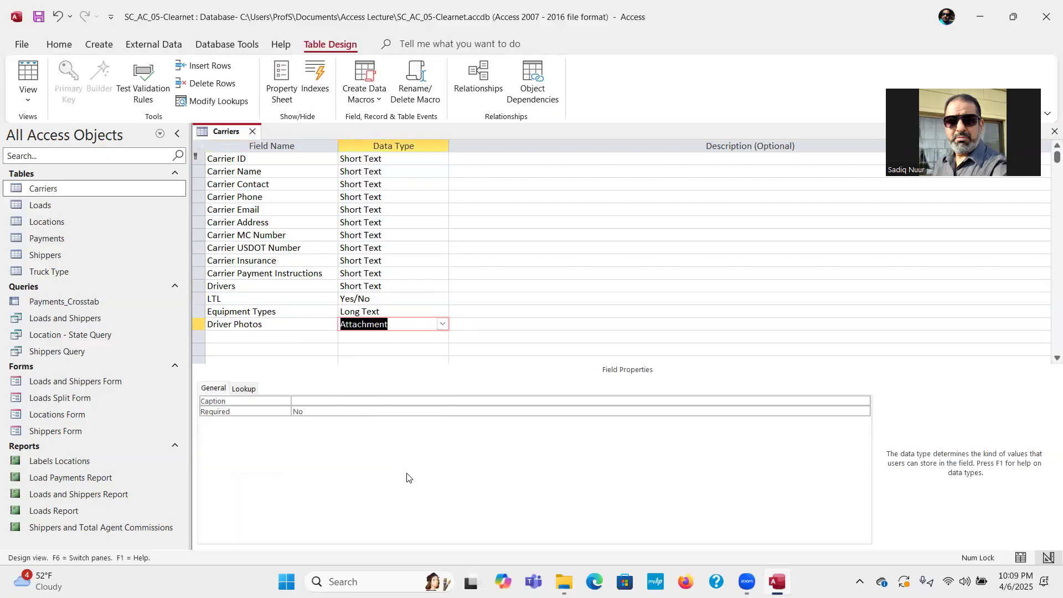
{"action": "left_click", "coordinate": [258, 336]}
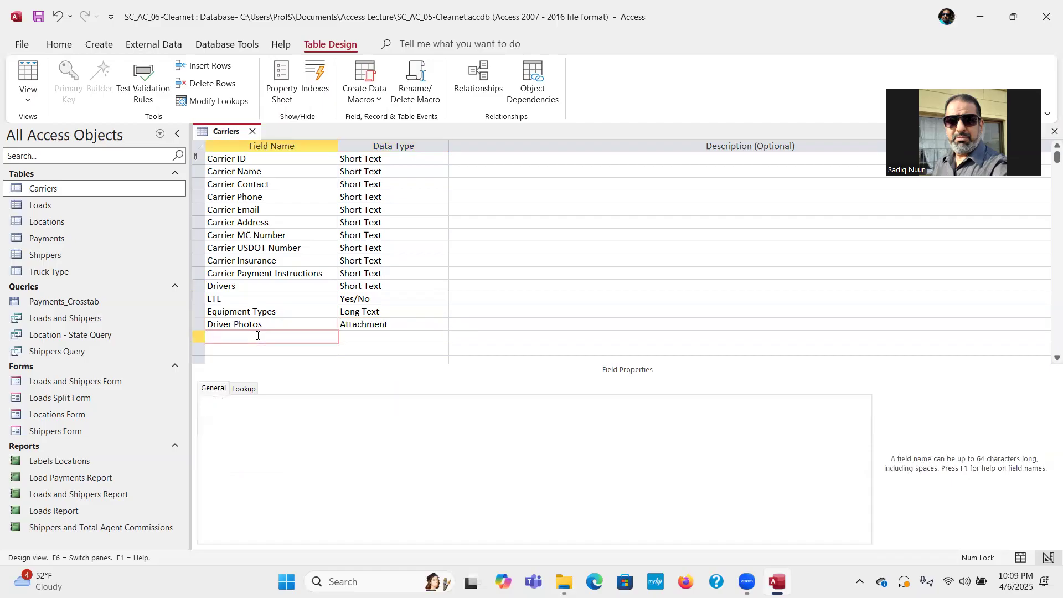
{"action": "type", "text": "Carrier Documentation"}
{"action": "key", "text": "Tab"}
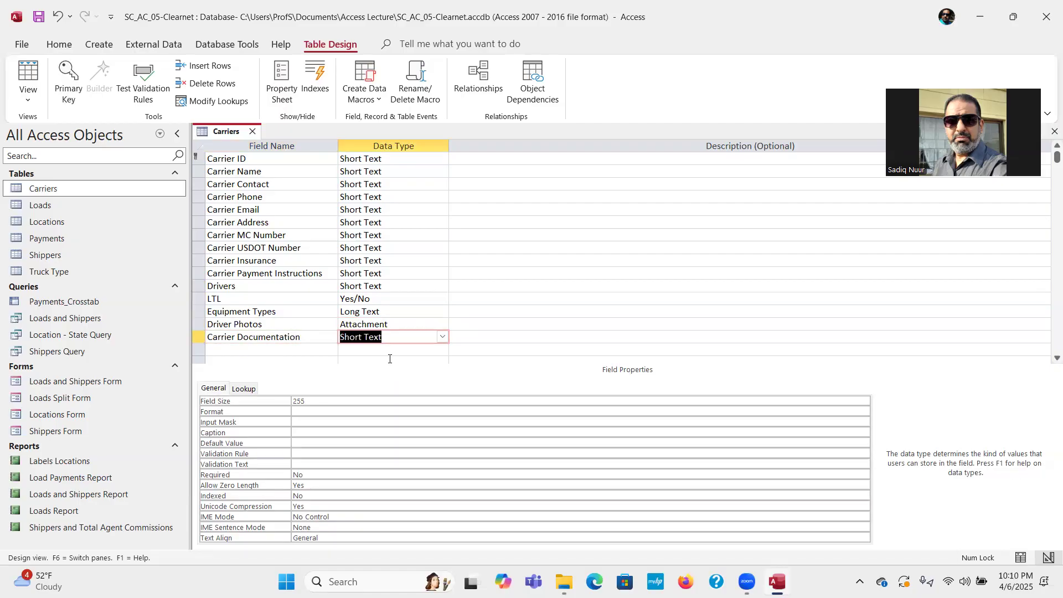
{"action": "left_click", "coordinate": [442, 337]}
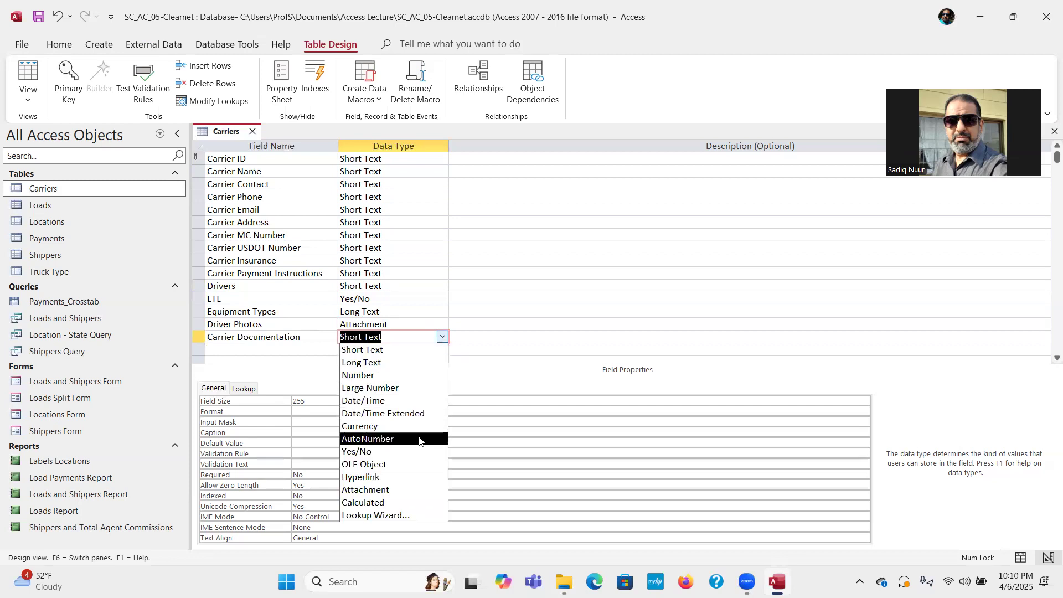
{"action": "left_click", "coordinate": [416, 491]}
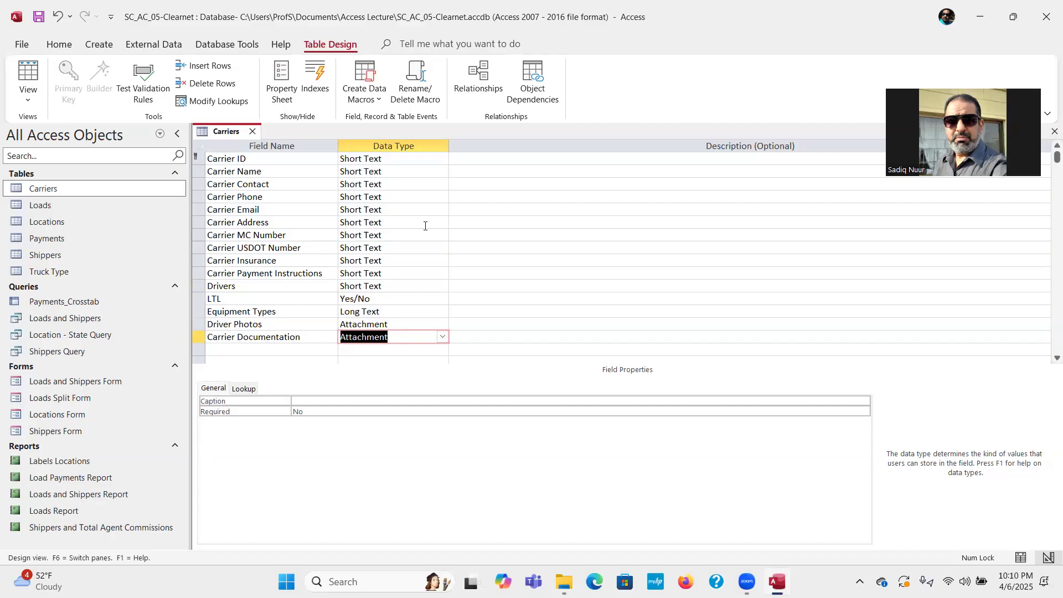
{"action": "left_click", "coordinate": [690, 72]}
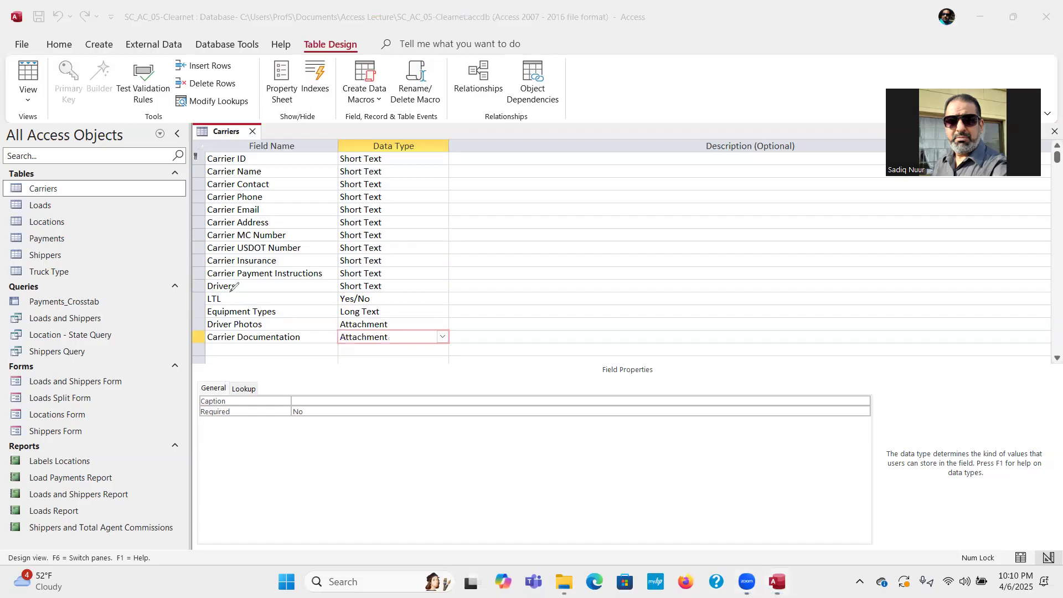
{"action": "mouse_move", "coordinate": [230, 289]}
{"action": "left_mouse_down"}
{"action": "mouse_move", "coordinate": [193, 291]}
{"action": "mouse_move", "coordinate": [191, 350]}
{"action": "mouse_move", "coordinate": [461, 350]}
{"action": "mouse_move", "coordinate": [469, 291]}
{"action": "mouse_move", "coordinate": [228, 284]}
{"action": "left_mouse_up"}
{"action": "left_click", "coordinate": [316, 349]}
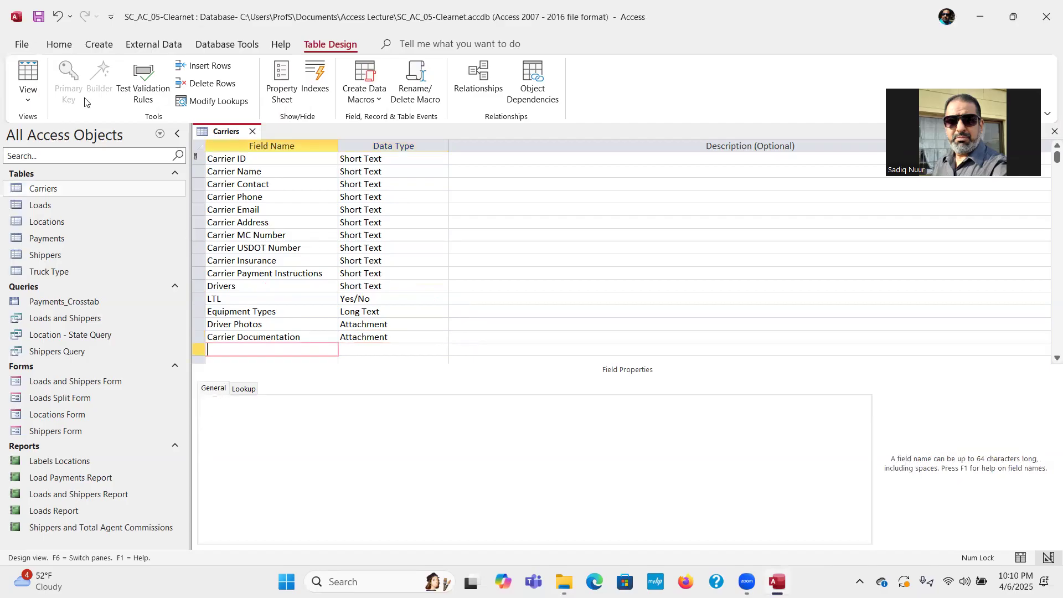
Save the Carriers table design and select the Carrier Phone field.
{"action": "key", "text": "ctrl"}
{"action": "key", "text": "ctrl"}
{"action": "key", "text": "ctrl"}
{"action": "key", "text": "ctrl"}
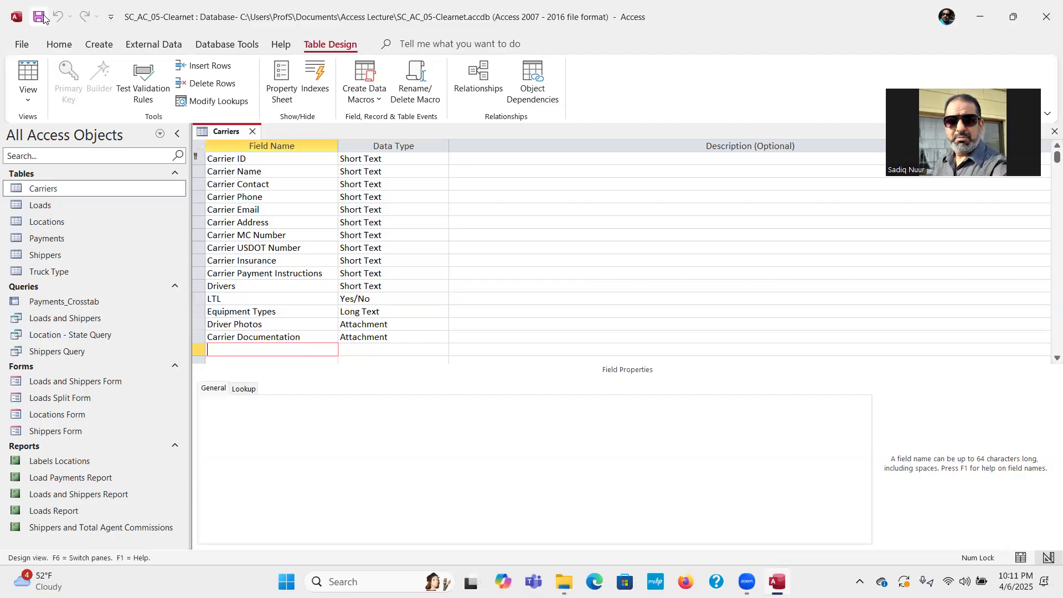
{"action": "left_click", "coordinate": [44, 16]}
{"action": "left_click", "coordinate": [278, 198]}
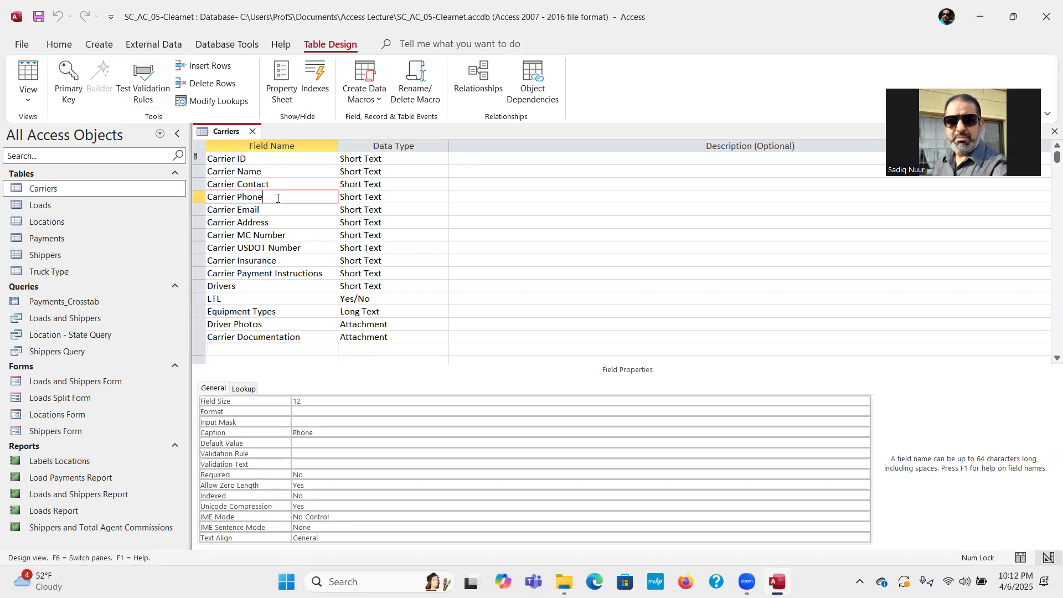
Launch the Input Mask Wizard from Carrier Phone's Input Mask property.
{"action": "key", "text": "ctrl"}
{"action": "left_click", "coordinate": [303, 423]}
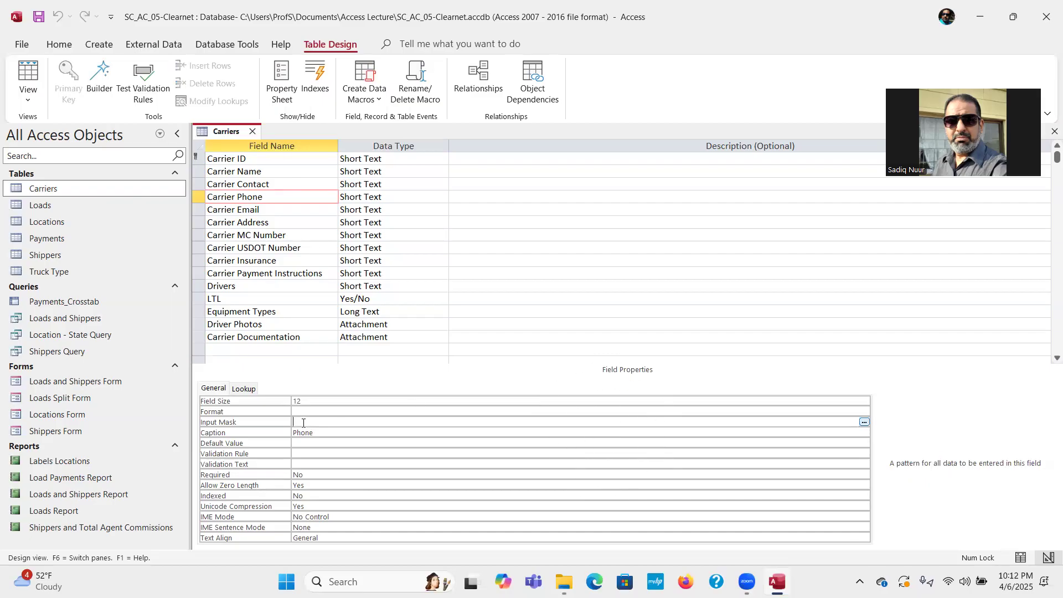
{"action": "key", "text": "ctrl"}
{"action": "key", "text": "ctrl"}
{"action": "key", "text": "ctrl"}
{"action": "key", "text": "ctrl"}
{"action": "key", "text": "ctrl"}
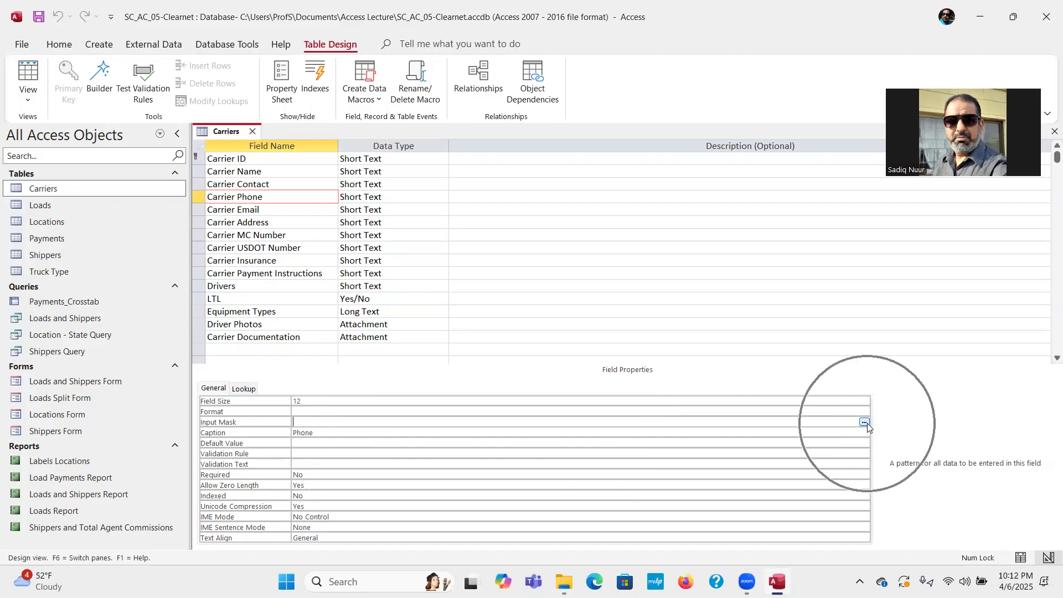
{"action": "key", "text": "ctrl"}
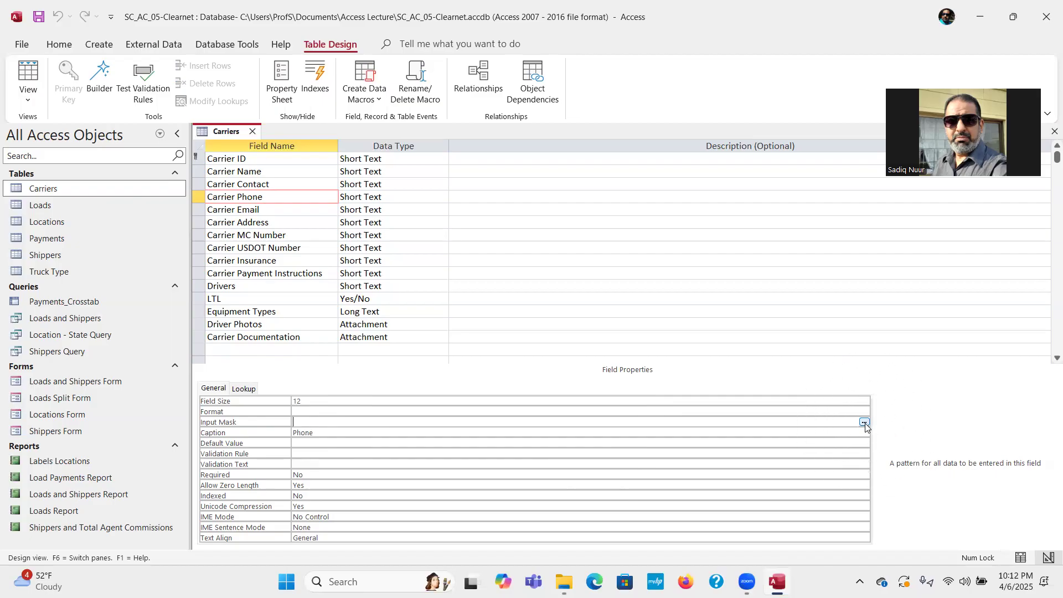
{"action": "left_click", "coordinate": [864, 423]}
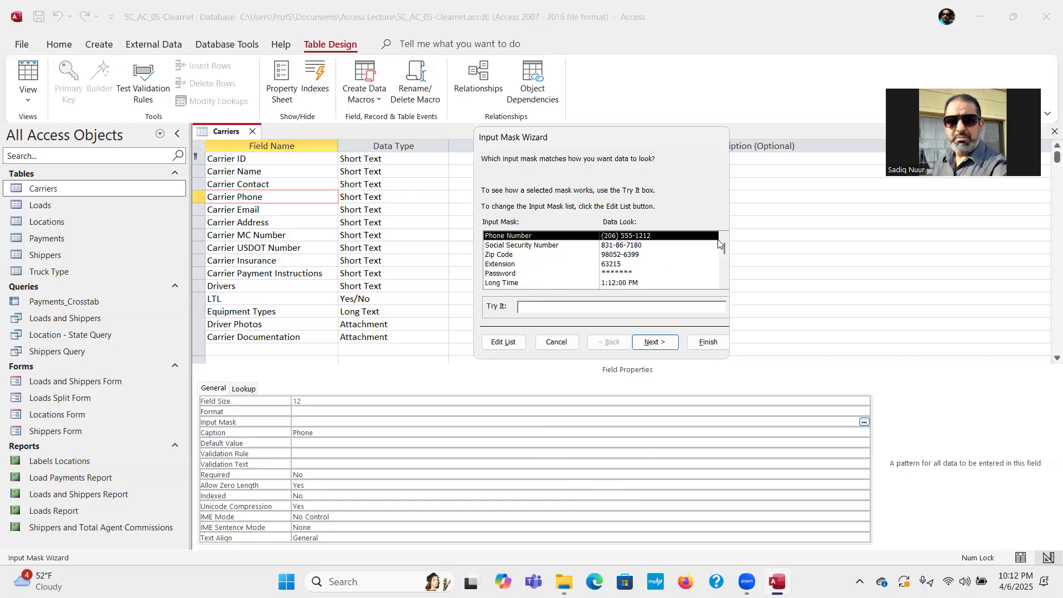
{"action": "mouse_move", "coordinate": [725, 245]}
{"action": "left_mouse_down"}
{"action": "mouse_move", "coordinate": [726, 273]}
{"action": "mouse_move", "coordinate": [725, 241]}
{"action": "left_mouse_up"}
{"action": "left_click", "coordinate": [519, 308]}
{"action": "type", "text": "8989898989"}
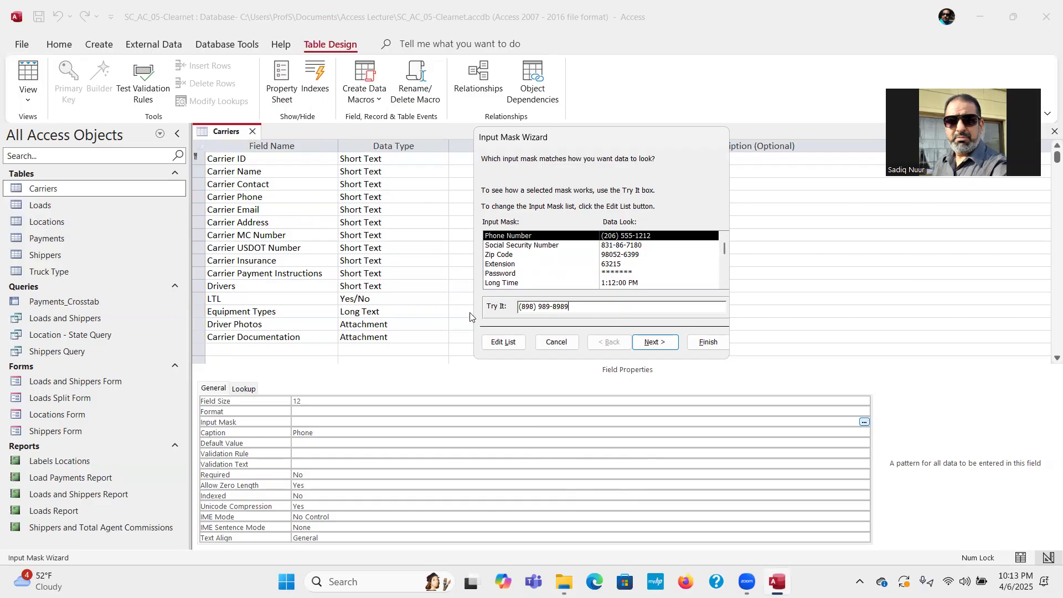
{"action": "key", "text": "BackSpace"}
{"action": "key", "text": "BackSpace"}
{"action": "key", "text": "BackSpace"}
{"action": "key", "text": "BackSpace"}
{"action": "key", "text": "BackSpace"}
{"action": "key", "text": "BackSpace"}
{"action": "key", "text": "BackSpace"}
{"action": "key", "text": "BackSpace"}
{"action": "key", "text": "BackSpace"}
{"action": "key", "text": "BackSpace"}
{"action": "left_click", "coordinate": [649, 342]}
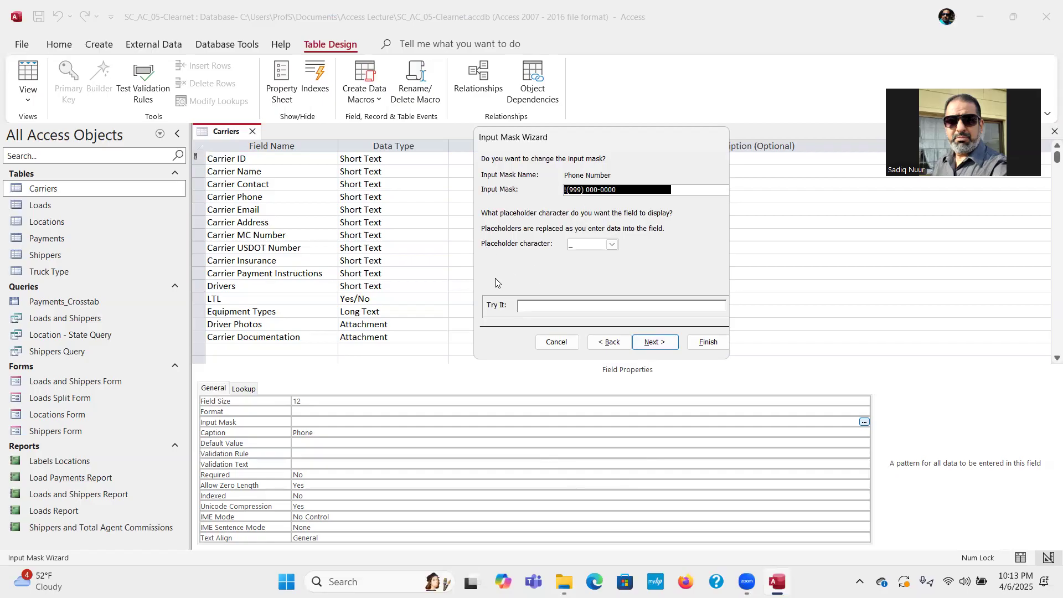
Keep _ as the placeholder, store data without symbols, and finish the mask.
{"action": "left_click", "coordinate": [612, 245]}
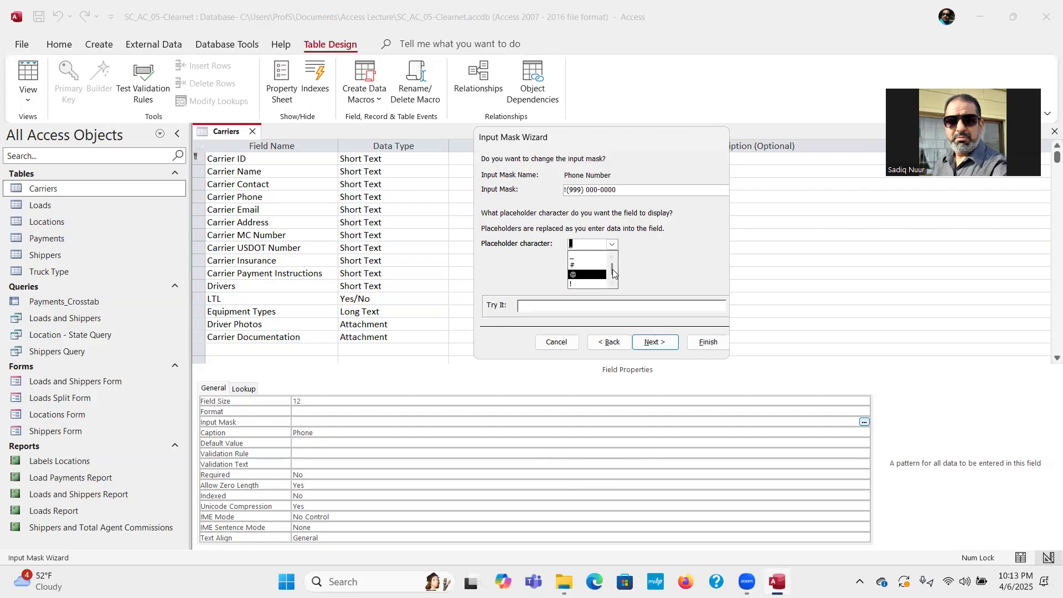
{"action": "scroll", "coordinate": [612, 276], "scroll_direction": "down", "scroll_amount": 1}
{"action": "left_click_drag", "start_coordinate": [612, 279], "coordinate": [613, 264]}
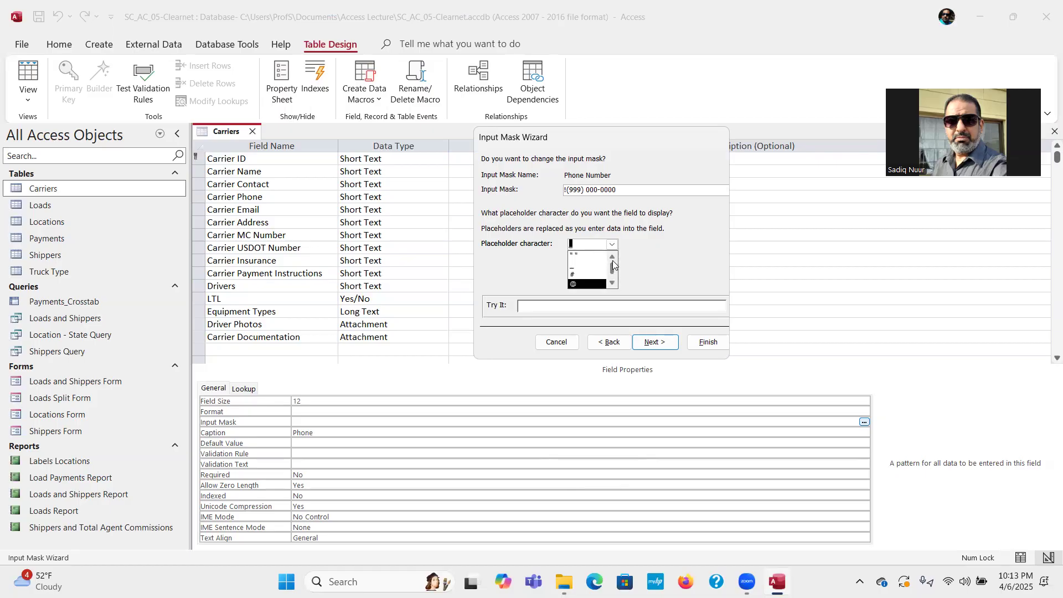
{"action": "left_click", "coordinate": [649, 268]}
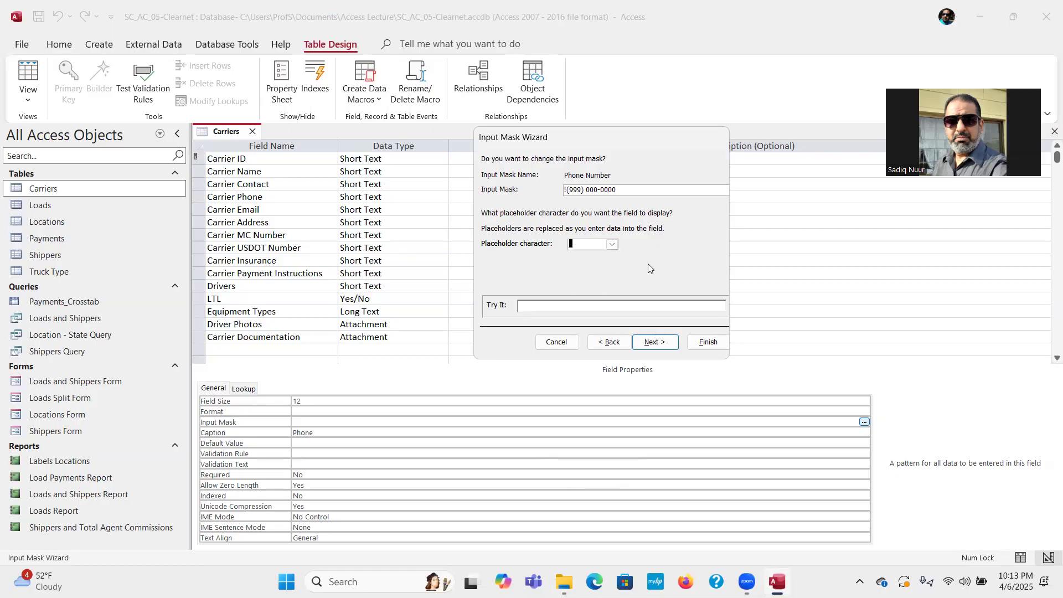
{"action": "left_click", "coordinate": [655, 343]}
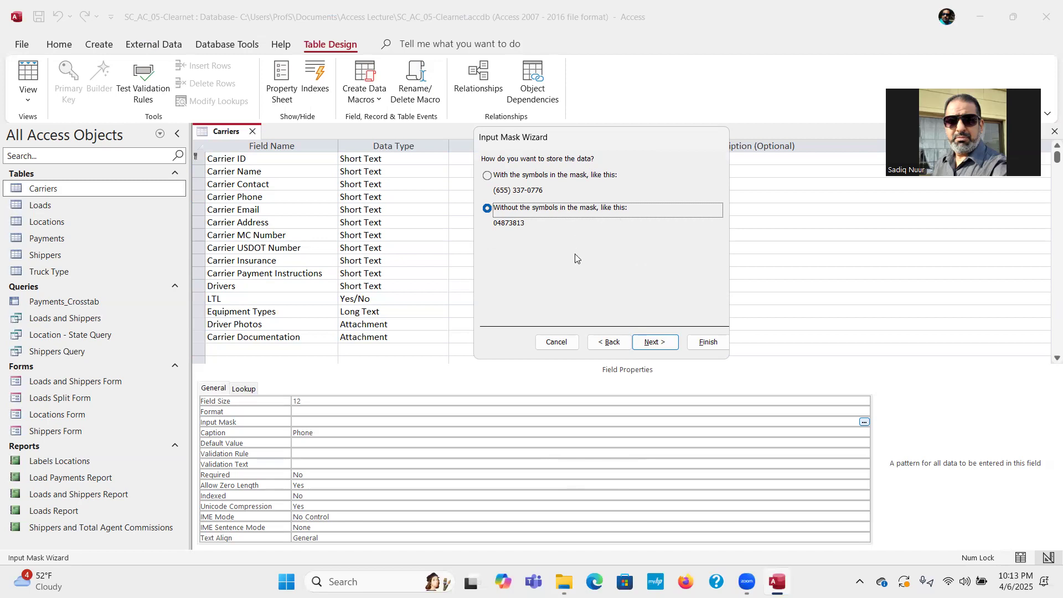
{"action": "left_click", "coordinate": [655, 343]}
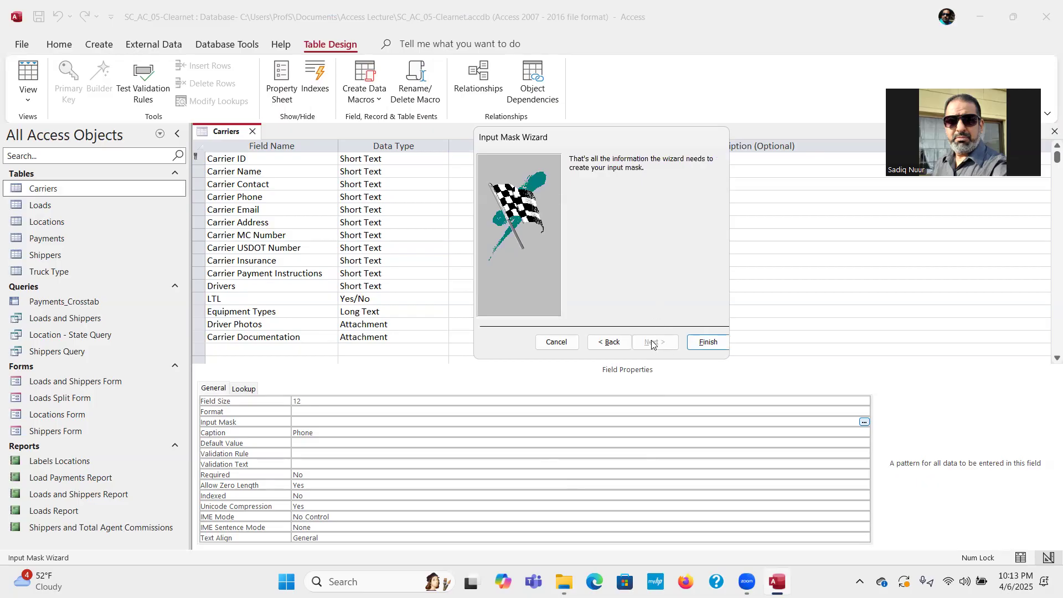
{"action": "left_click", "coordinate": [708, 342]}
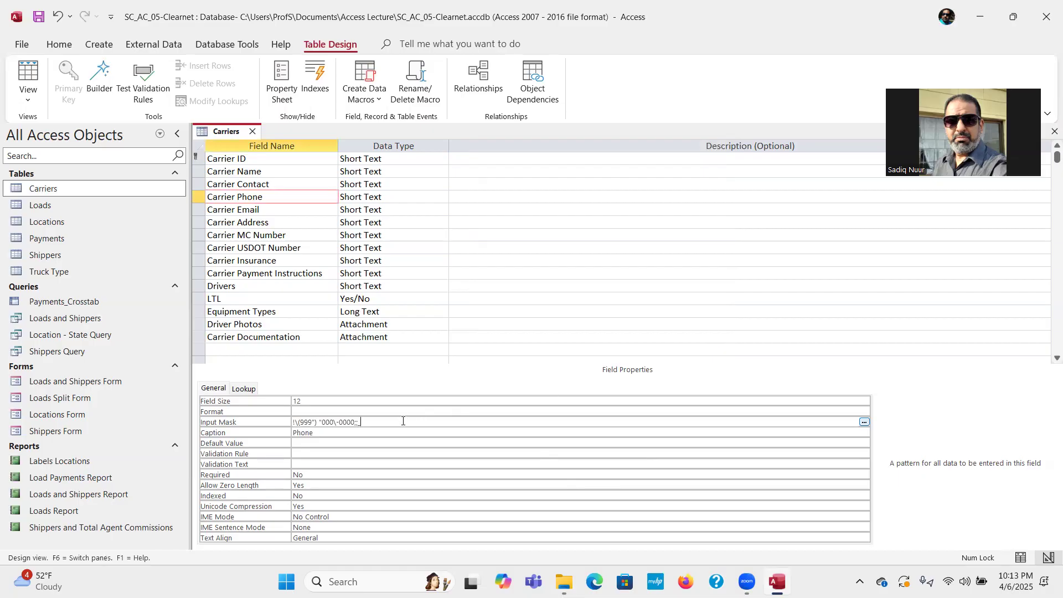
{"action": "key", "text": "ctrl"}
{"action": "key", "text": "ctrl"}
{"action": "key", "text": "ctrl"}
{"action": "key", "text": "ctrl"}
{"action": "key", "text": "ctrl"}
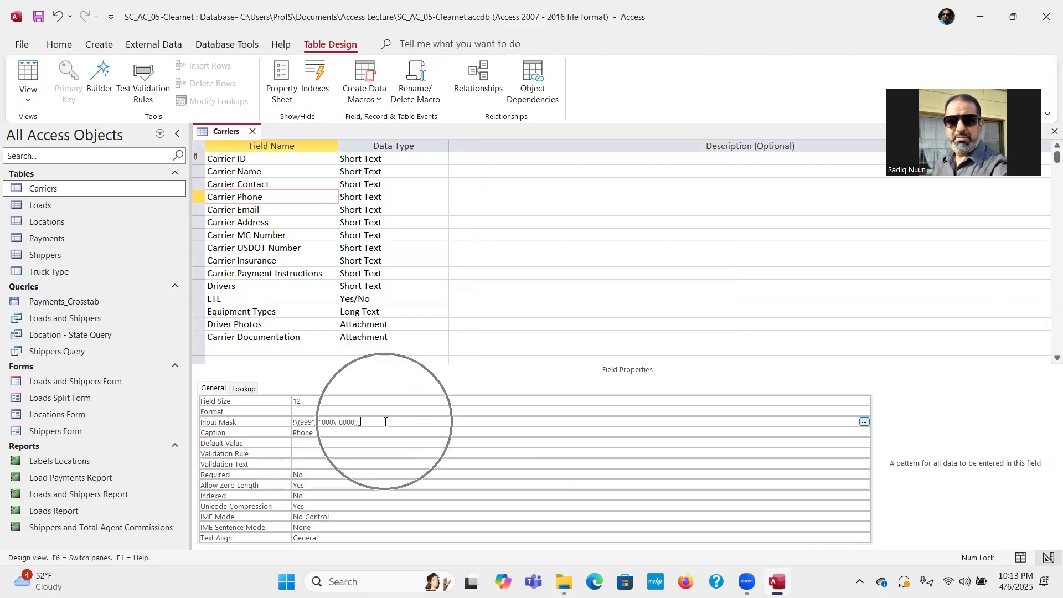
{"action": "key", "text": "ctrl"}
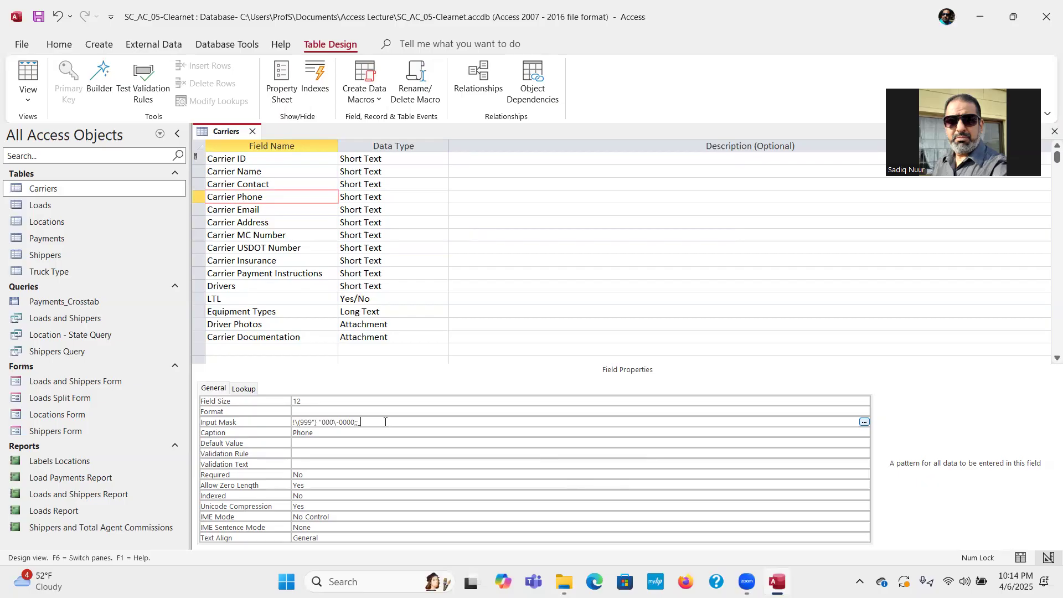
Close the Carriers design, saving changes, and open Carriers in Datasheet View.
{"action": "left_click", "coordinate": [252, 132]}
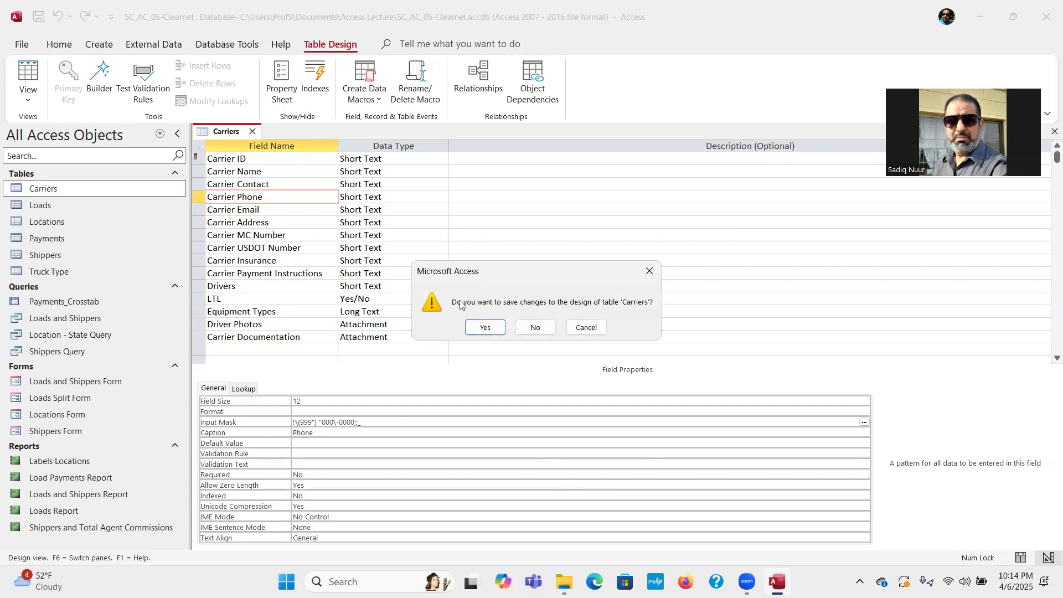
{"action": "left_click", "coordinate": [487, 328]}
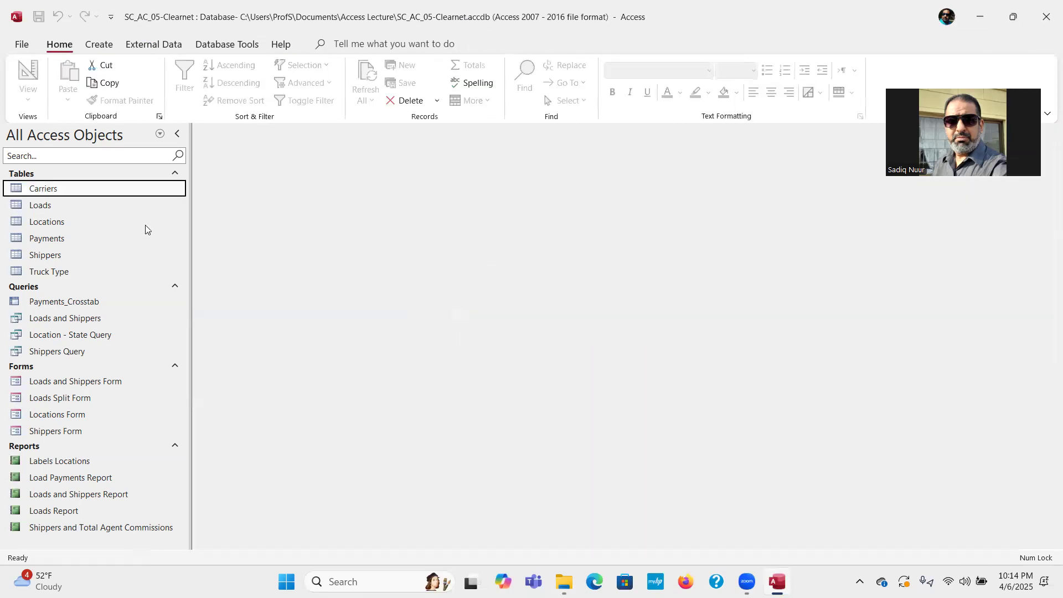
{"action": "double_click", "coordinate": [72, 192]}
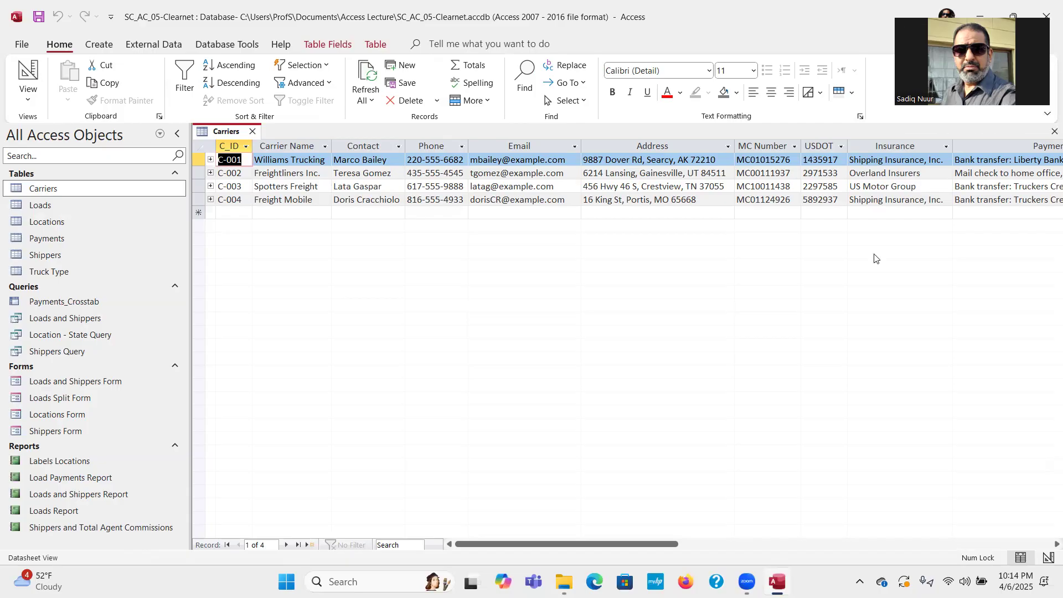
Start record C-005, Truck-n-Go Inc., entering the contact's name and phone number.
{"action": "left_click", "coordinate": [232, 212]}
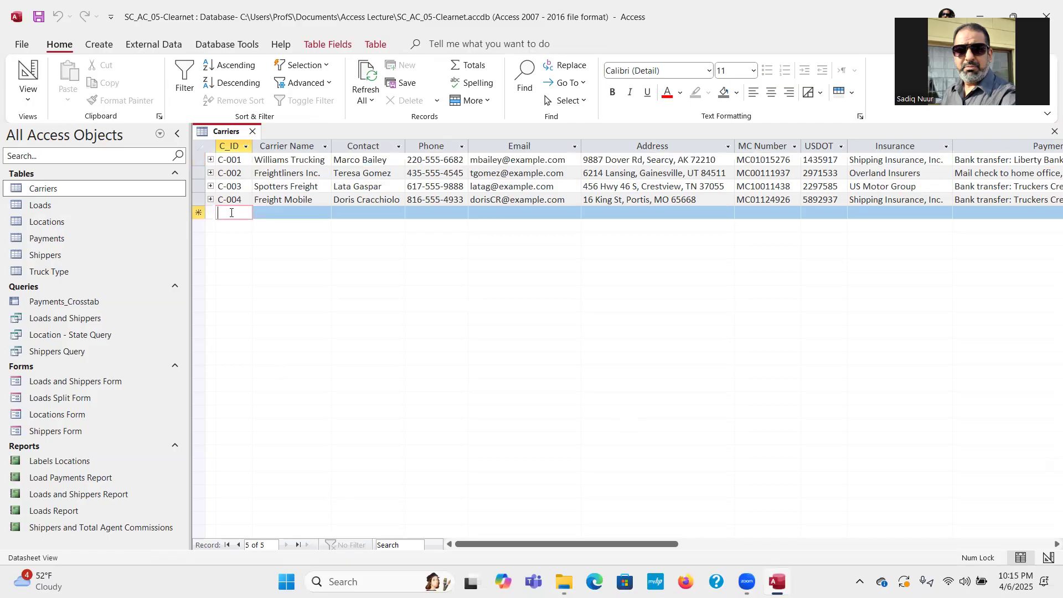
{"action": "type", "text": "C-005"}
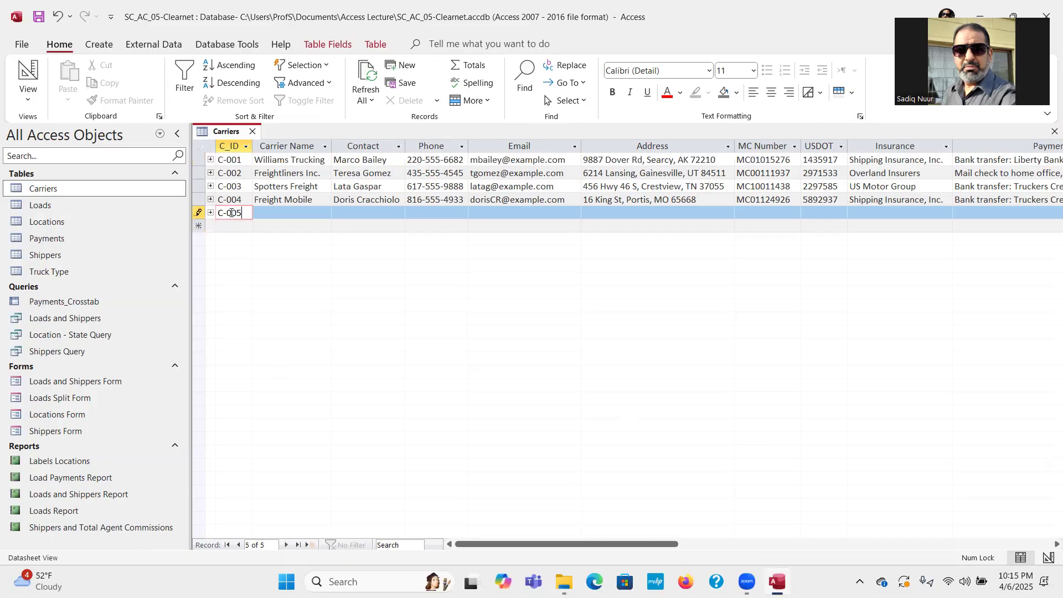
{"action": "key", "text": "Tab"}
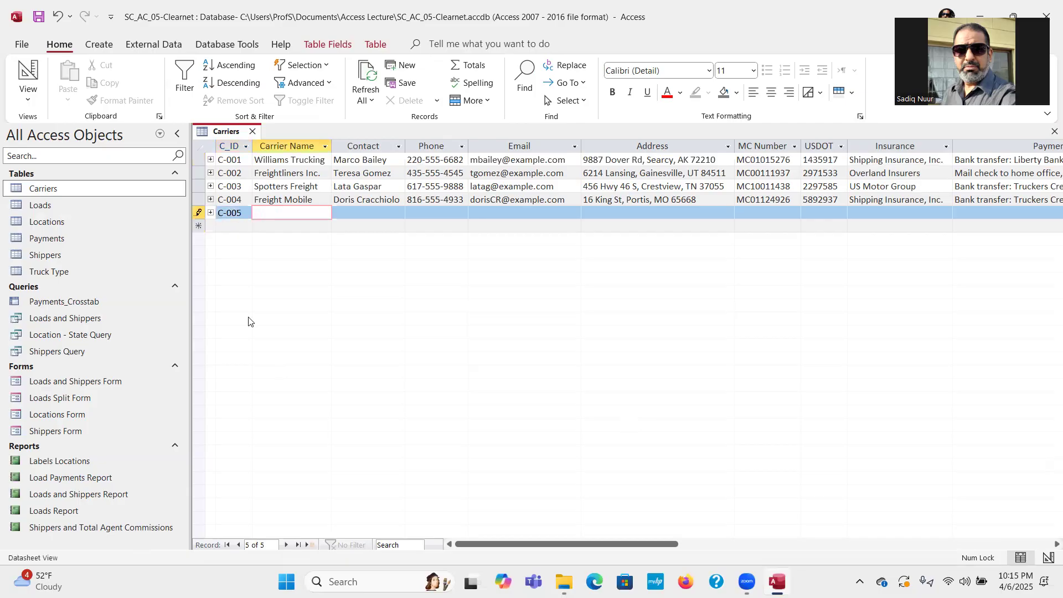
{"action": "type", "text": "Truck-n-Go Inc."}
{"action": "key", "text": "Tab"}
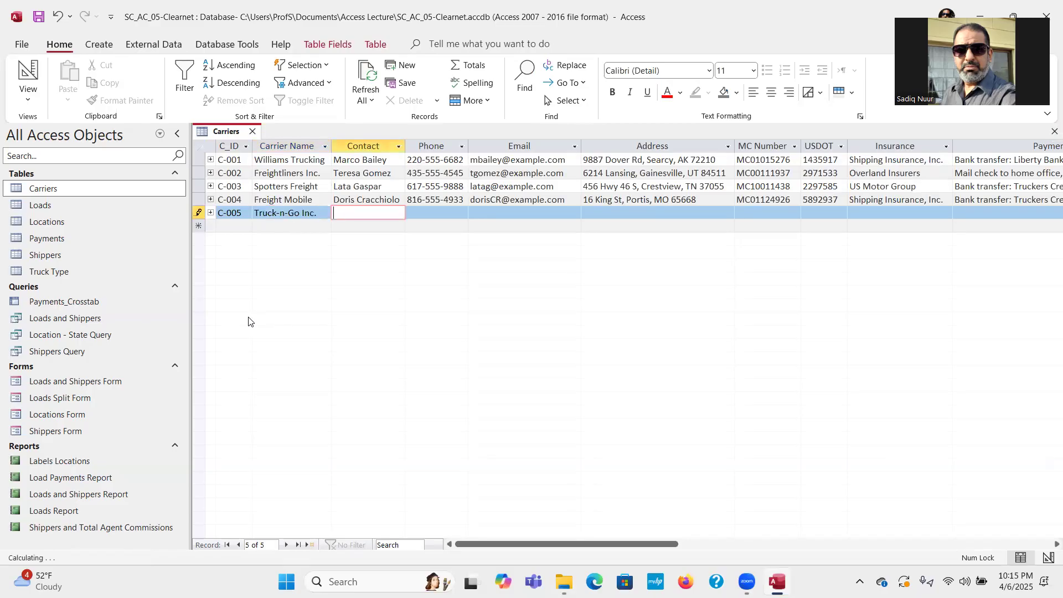
{"action": "key", "text": "Tab"}
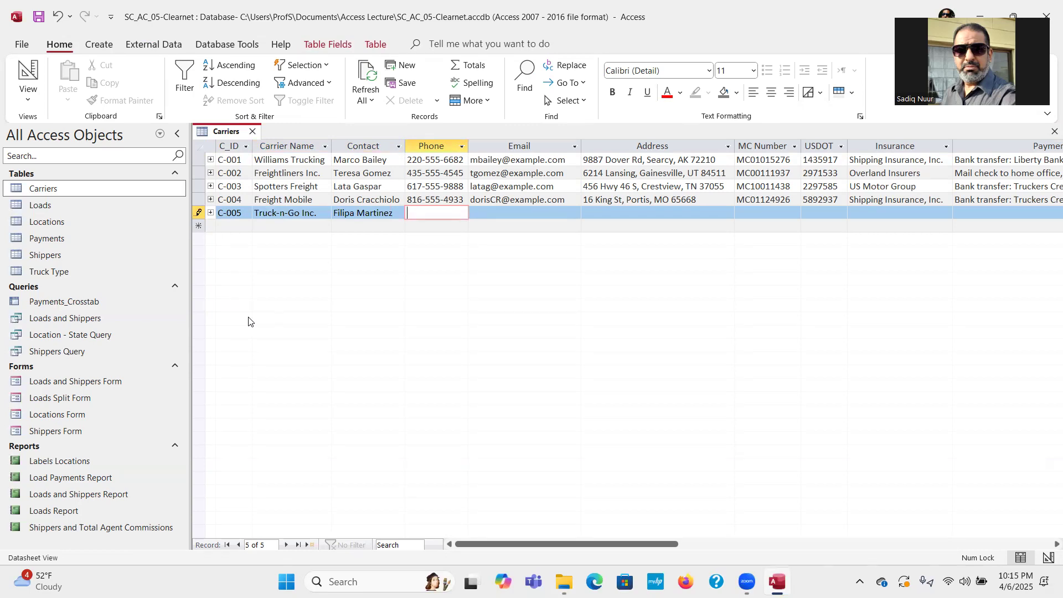
{"action": "type", "text": "81"}
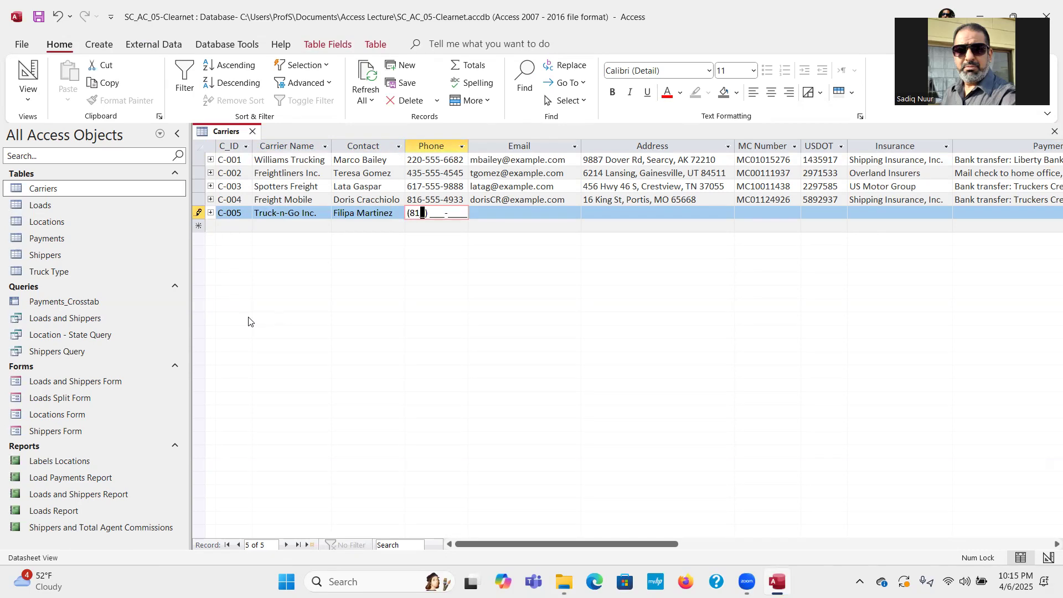
{"action": "type", "text": "6"}
{"action": "type", "text": "555-"}
{"action": "type", "text": "2442"}
{"action": "key", "text": "Tab"}
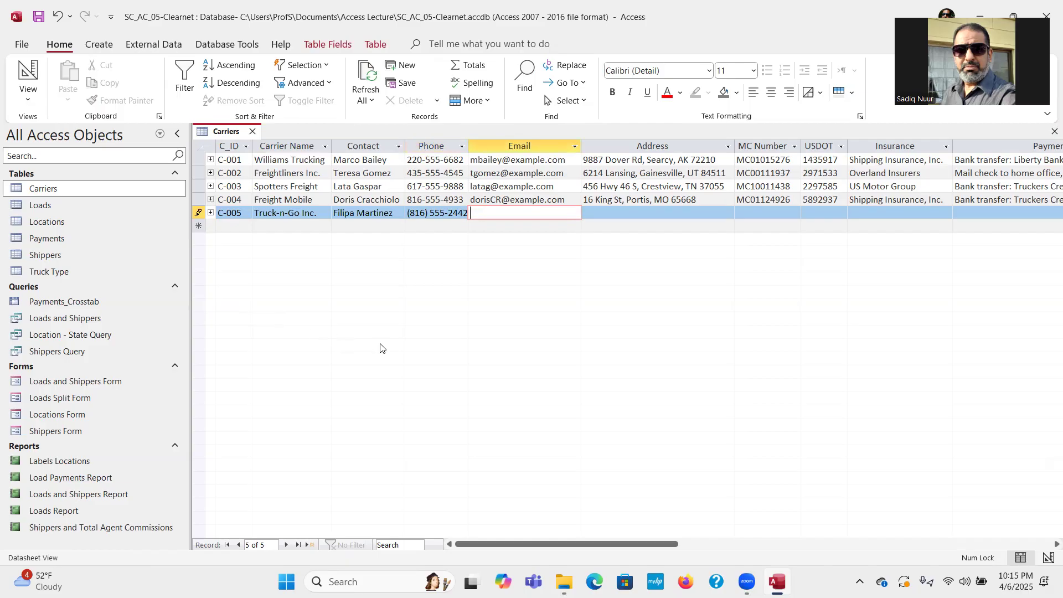
{"action": "double_click", "coordinate": [468, 146]}
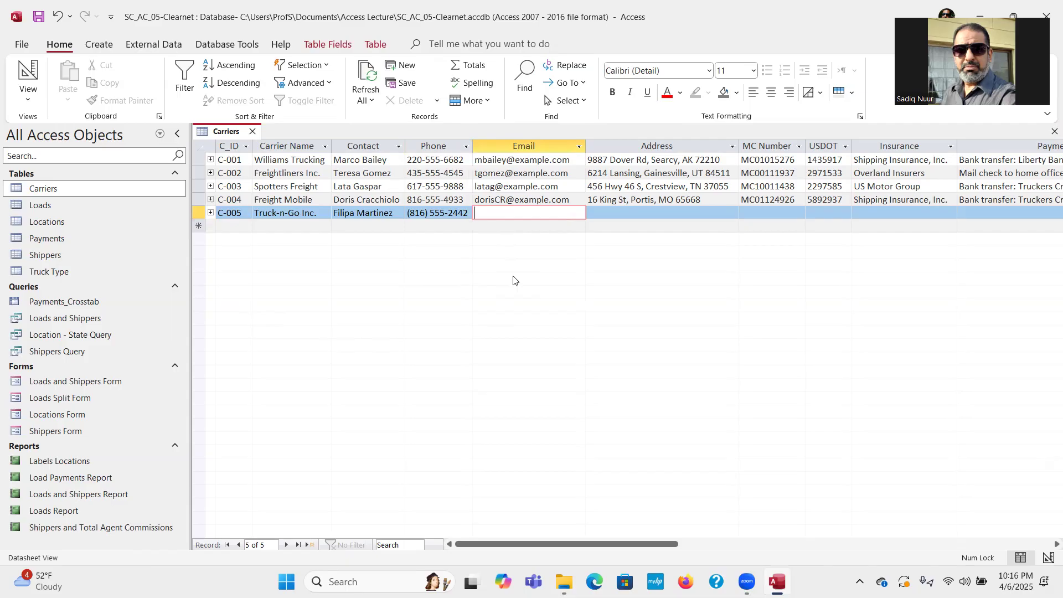
{"action": "type", "text": "filipam@example.com"}
{"action": "key", "text": "Tab"}
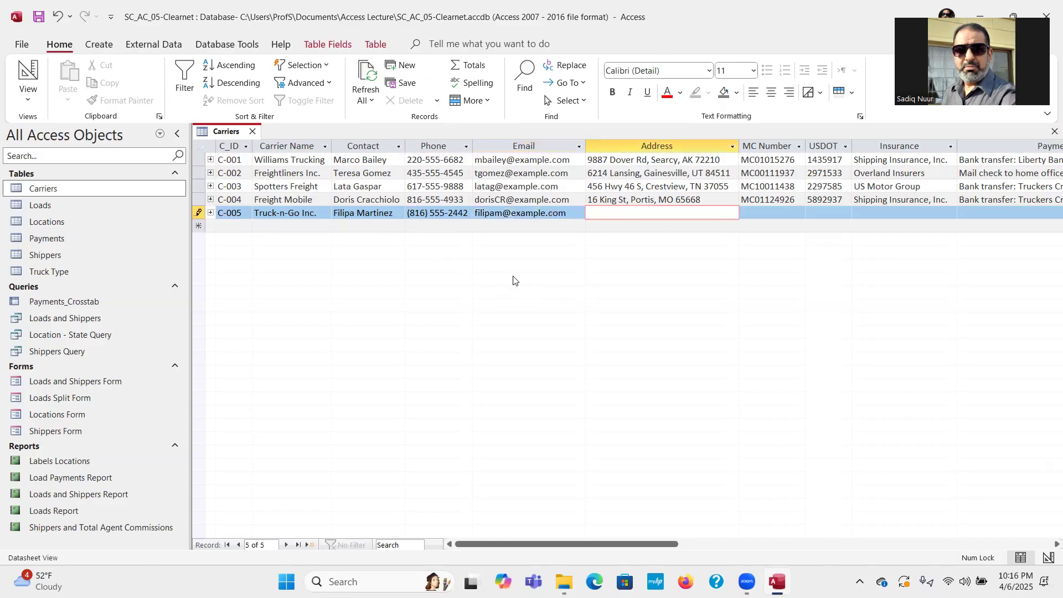
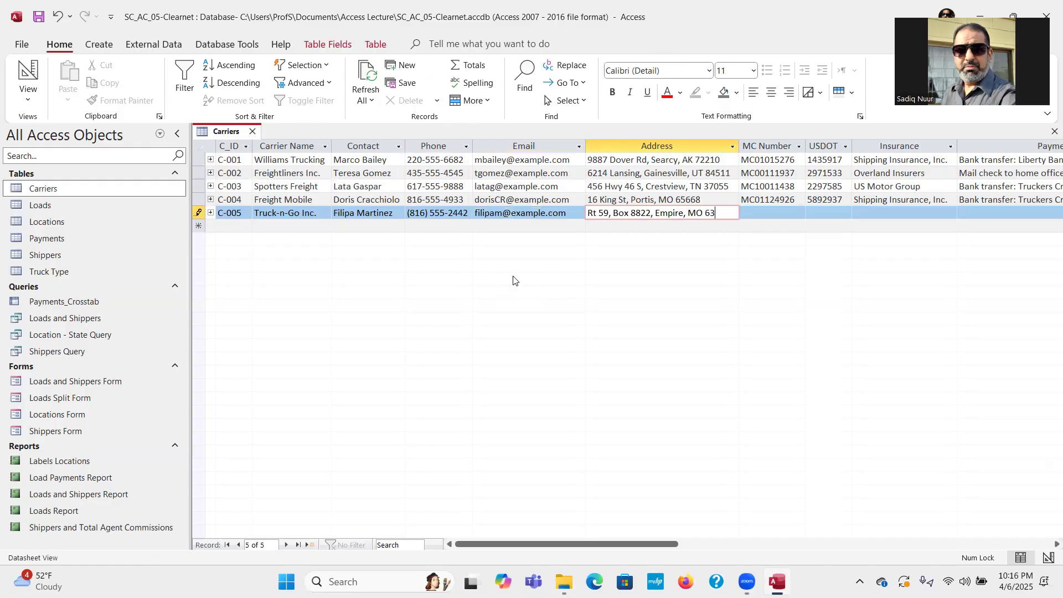
{"action": "key", "text": "Tab"}
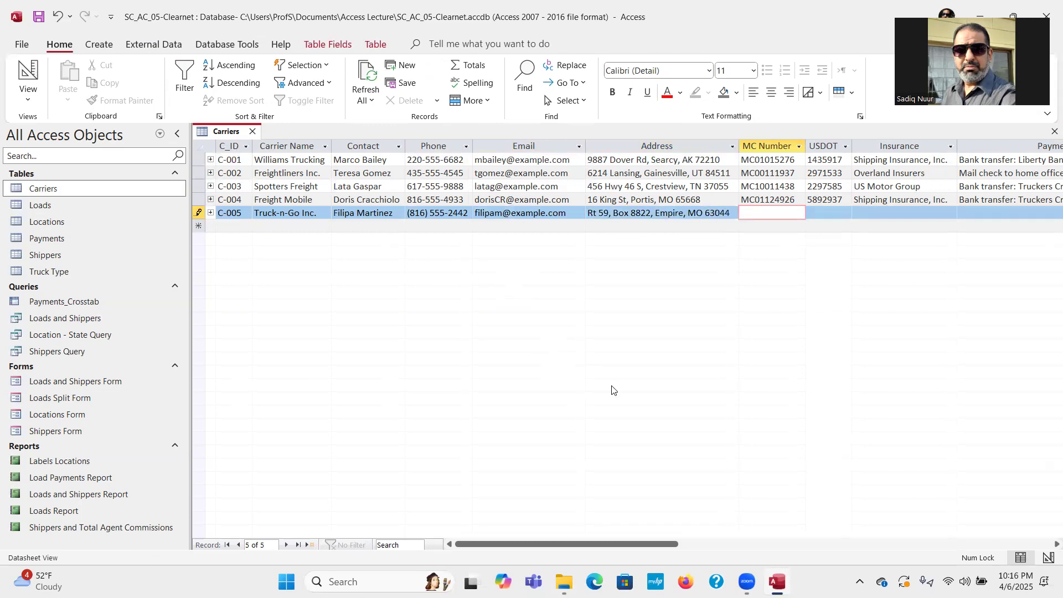
{"action": "type", "text": "MC00102942"}
{"action": "key", "text": "Tab"}
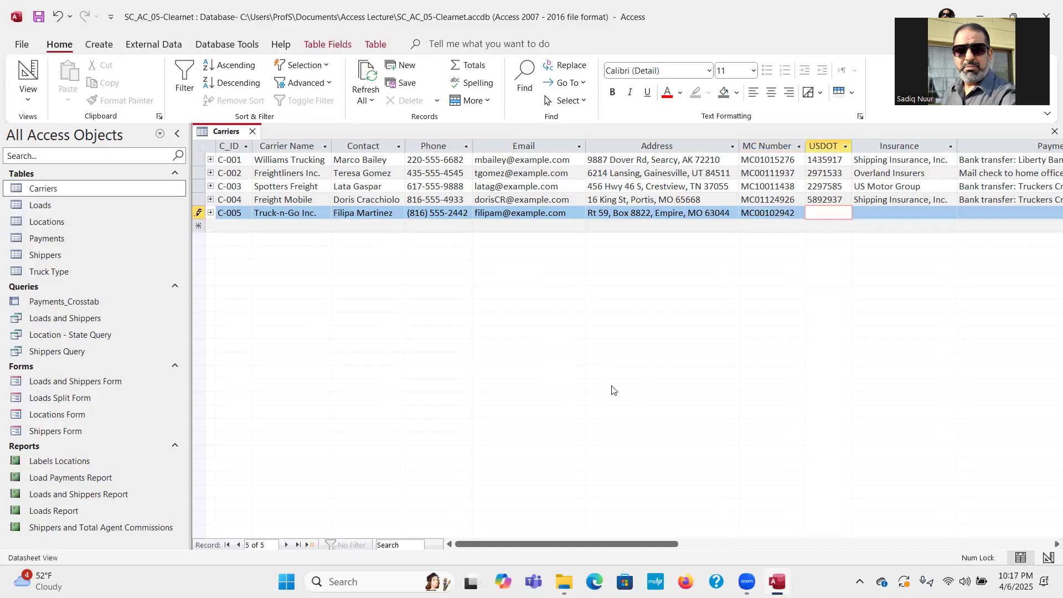
{"action": "type", "text": "3448229"}
{"action": "key", "text": "Tab"}
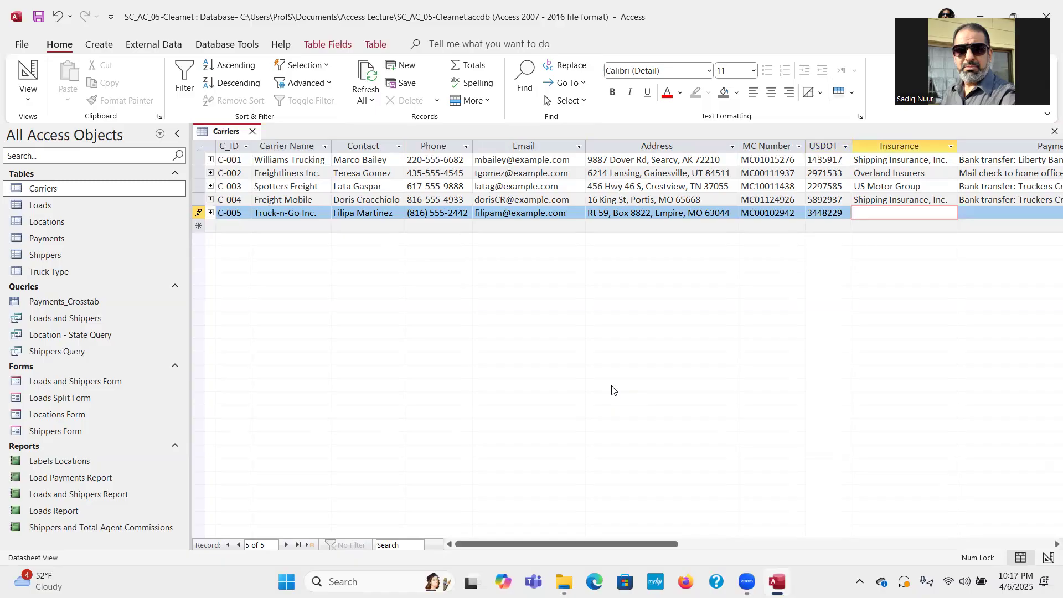
{"action": "type", "text": "Overland Insurers"}
{"action": "key", "text": "Tab"}
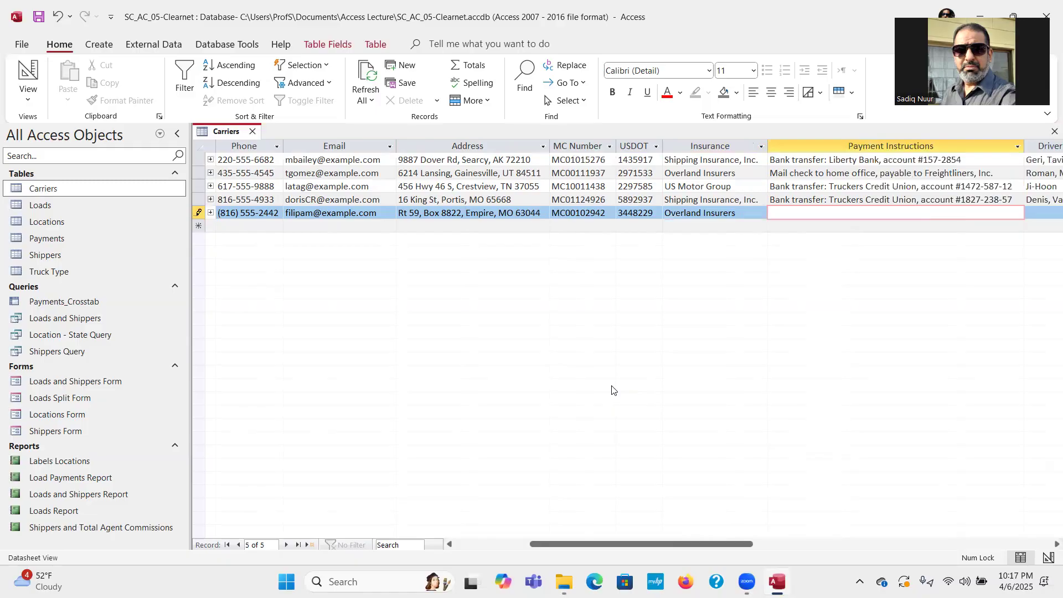
Enter bank-transfer payment instructions with the account number, the driver's name, and tick LTL.
{"action": "type", "text": "Bank transfer: Central State, Account"}
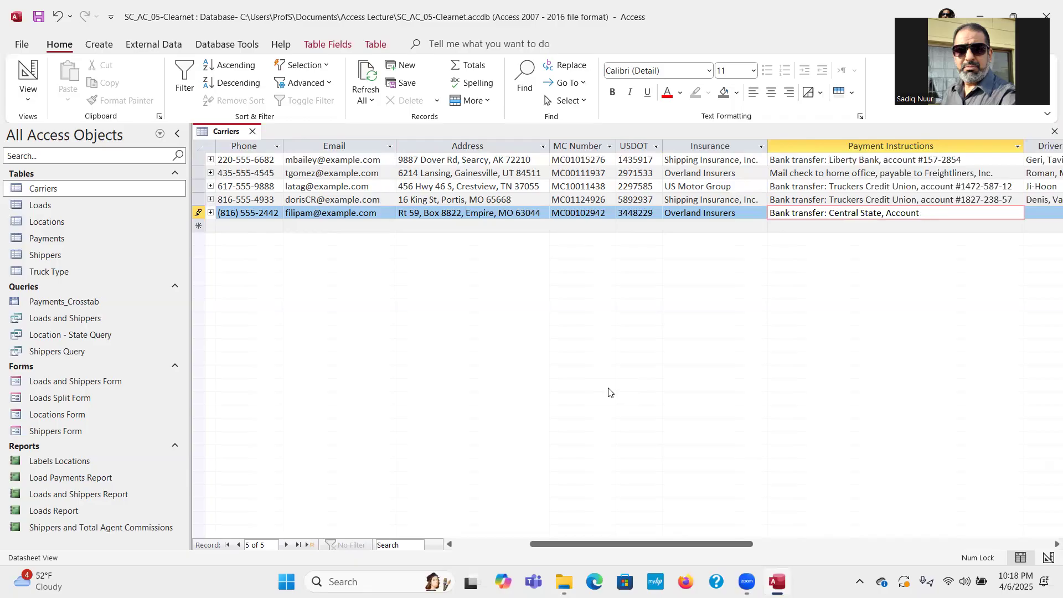
{"action": "key", "text": "BackSpace"}
{"action": "key", "text": "BackSpace"}
{"action": "key", "text": "BackSpace"}
{"action": "key", "text": "BackSpace"}
{"action": "key", "text": "BackSpace"}
{"action": "key", "text": "BackSpace"}
{"action": "key", "text": "BackSpace"}
{"action": "key", "text": "BackSpace"}
{"action": "key", "text": "Tab"}
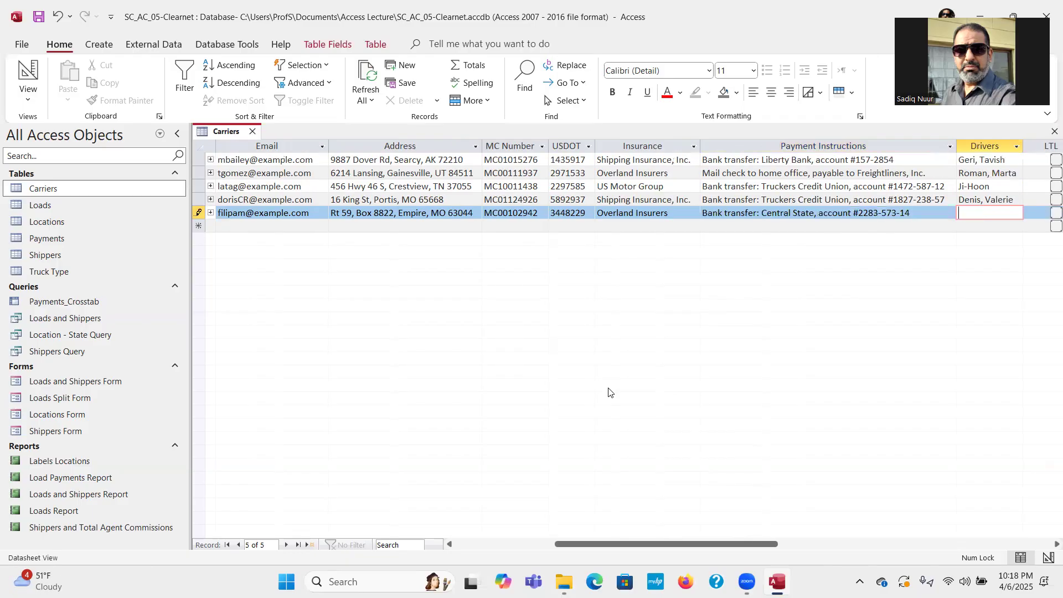
{"action": "type", "text": "Erika"}
{"action": "key", "text": "Tab"}
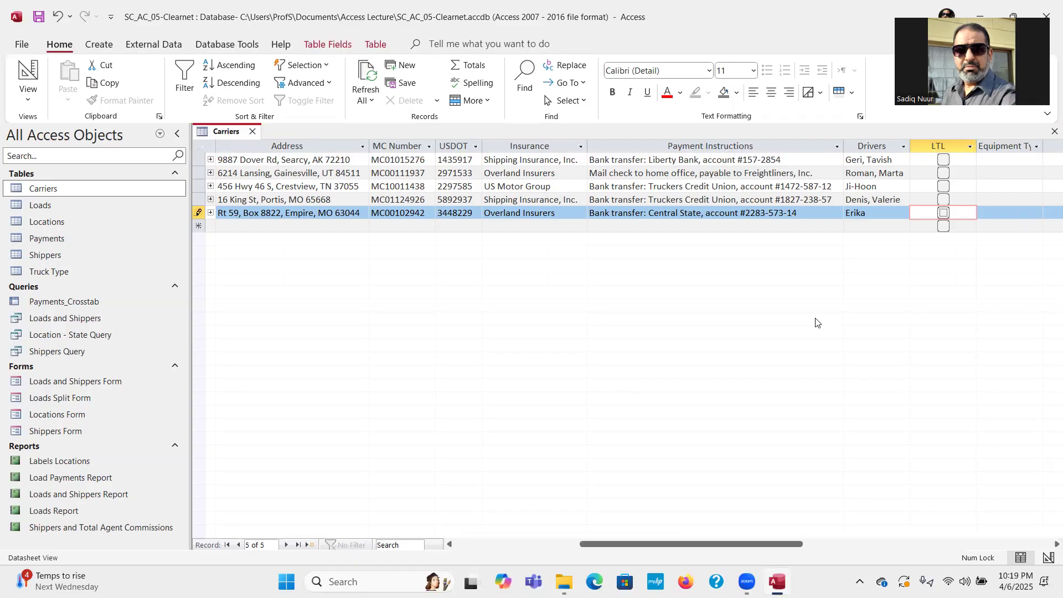
{"action": "key", "text": "space"}
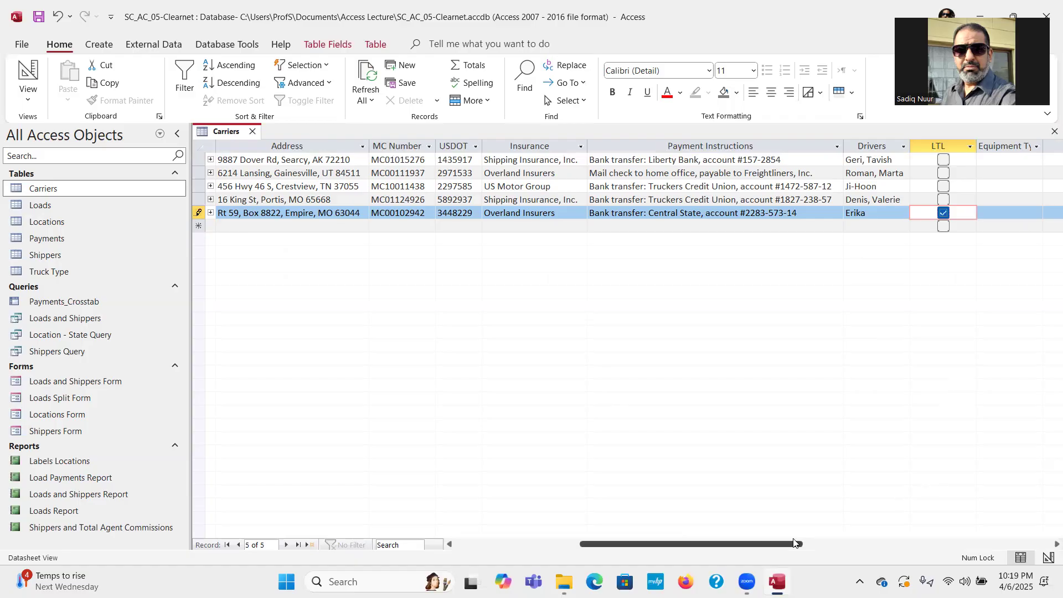
Autofit Equipment Types and enter 'Container, reefer, and dry van shipping' for C-005.
{"action": "left_click_drag", "start_coordinate": [788, 545], "coordinate": [838, 545]}
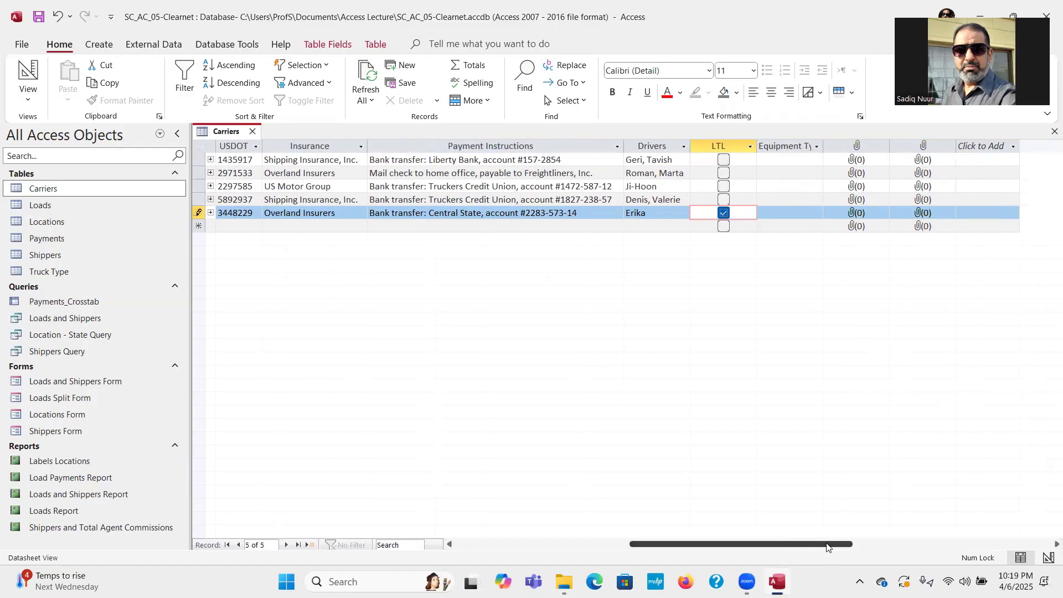
{"action": "double_click", "coordinate": [824, 146]}
{"action": "left_click", "coordinate": [772, 212]}
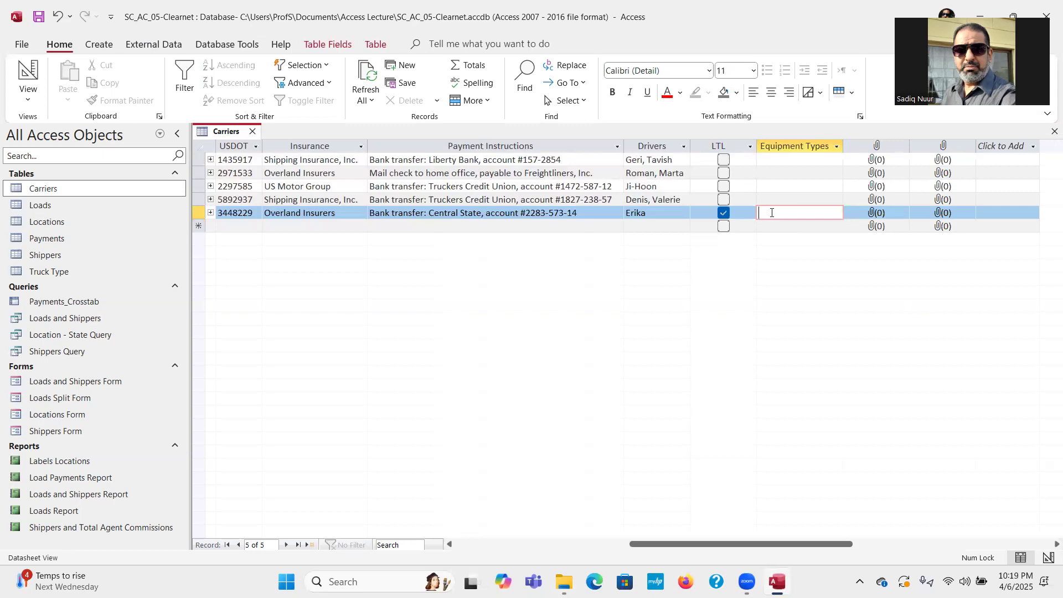
{"action": "type", "text": "Con"}
{"action": "type", "text": "tai"}
{"action": "type", "text": "ner"}
{"action": "type", "text": ", "}
{"action": "type", "text": "reefer"}
{"action": "type", "text": ","}
{"action": "type", "text": " and "}
{"action": "type", "text": "dry "}
{"action": "type", "text": "van "}
{"action": "type", "text": "shippin"}
{"action": "type", "text": "g"}
{"action": "key", "text": "Tab"}
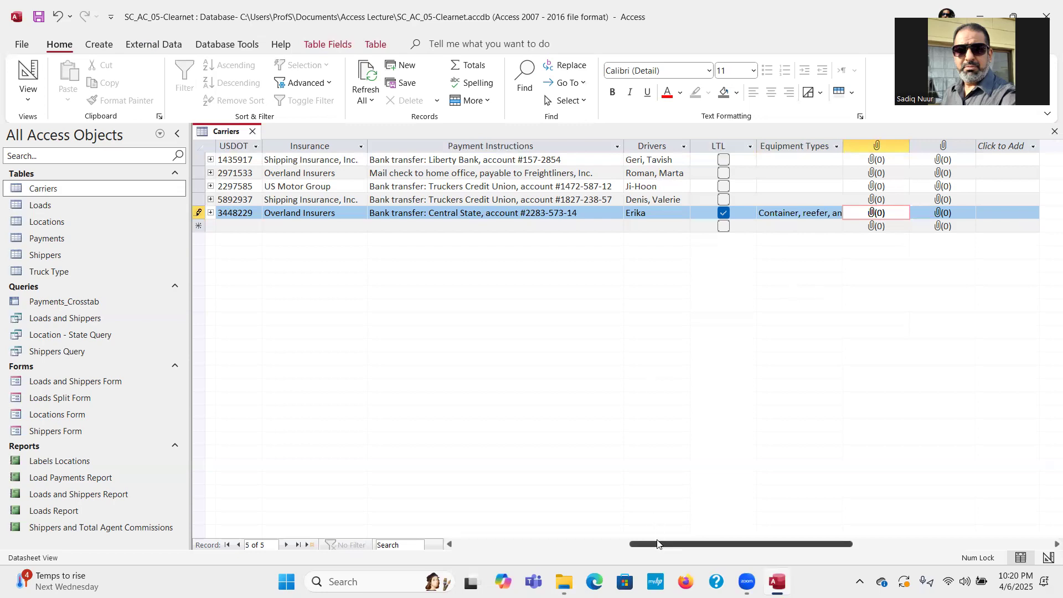
{"action": "left_click_drag", "start_coordinate": [642, 546], "coordinate": [444, 557]}
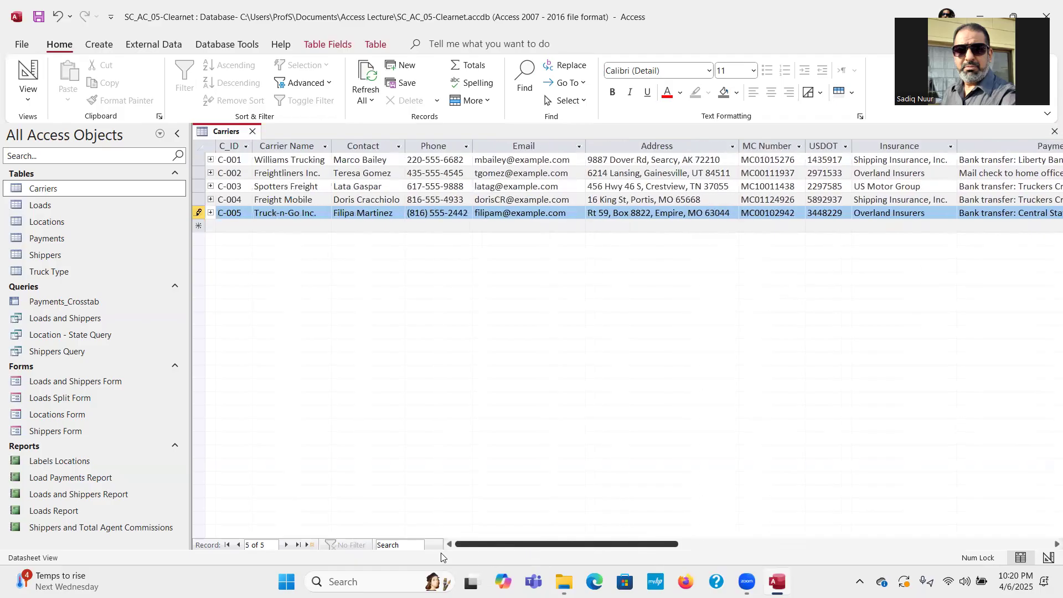
Give Freightliners Inc. equipment 'Reefer, tanker, and dry van shipping', autofit the column, and heighten rows.
{"action": "left_click", "coordinate": [273, 173]}
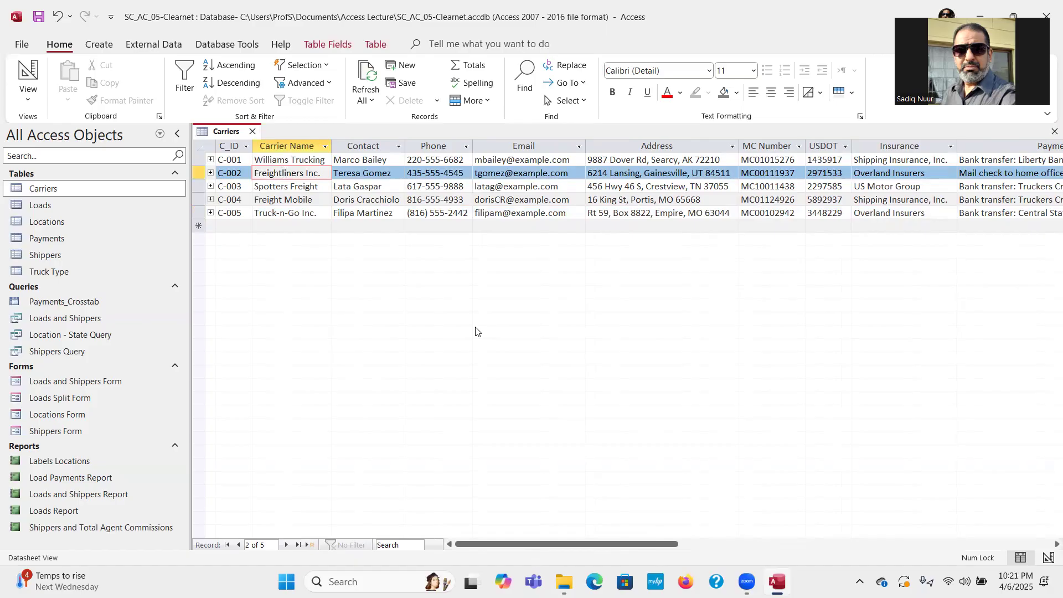
{"action": "key", "text": "Tab"}
{"action": "key", "text": "Tab"}
{"action": "key", "text": "Tab"}
{"action": "key", "text": "Tab"}
{"action": "key", "text": "Tab"}
{"action": "key", "text": "Tab"}
{"action": "key", "text": "Tab"}
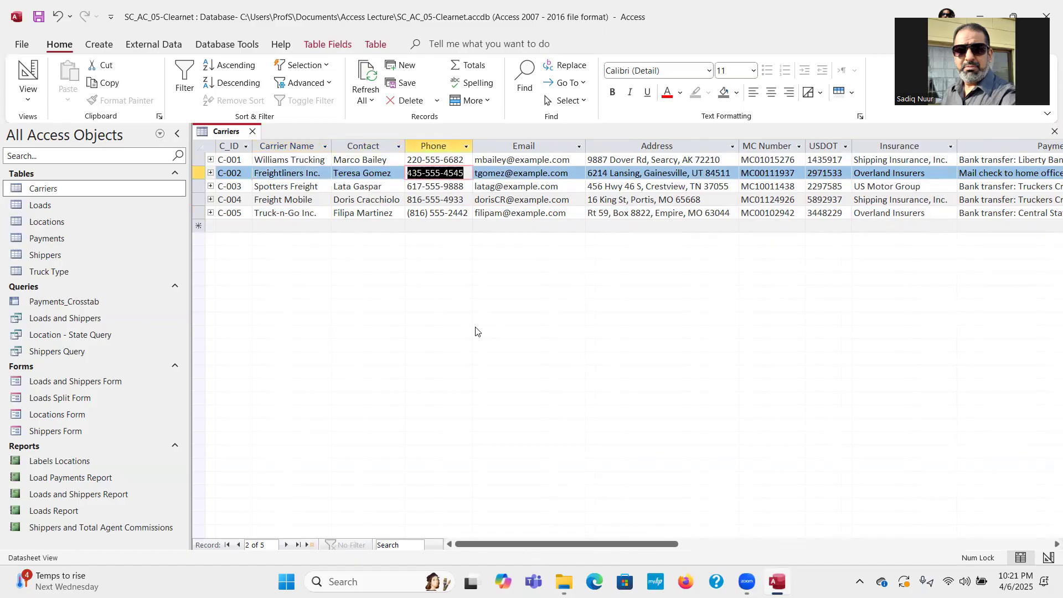
{"action": "key", "text": "Tab"}
{"action": "key", "text": "Tab"}
{"action": "key", "text": "Tab"}
{"action": "key", "text": "Tab"}
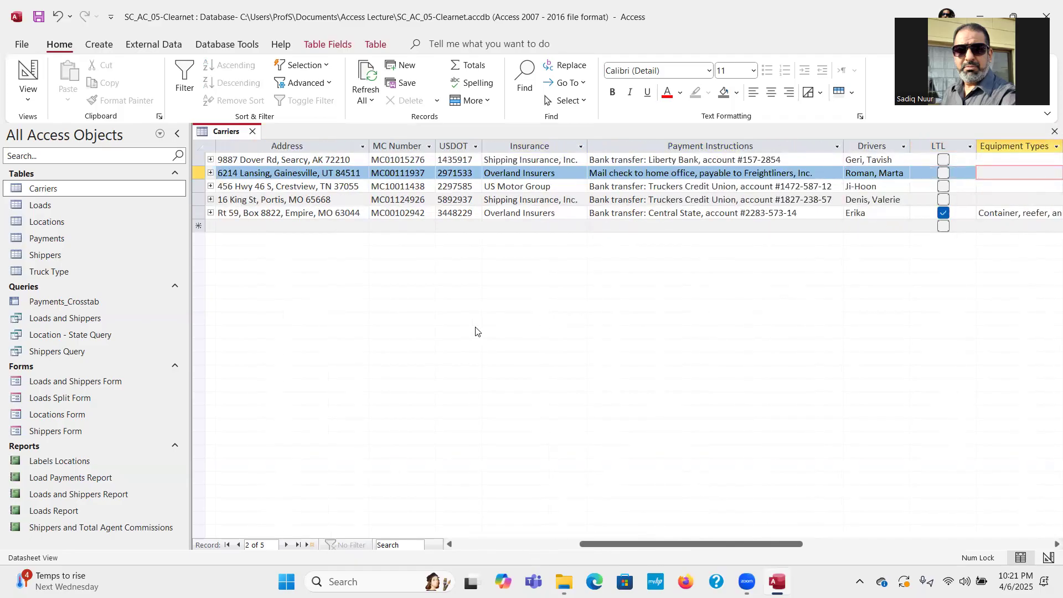
{"action": "type", "text": "Reefer, ta"}
{"action": "type", "text": "nker, and"}
{"action": "left_click_drag", "start_coordinate": [638, 546], "coordinate": [721, 544]}
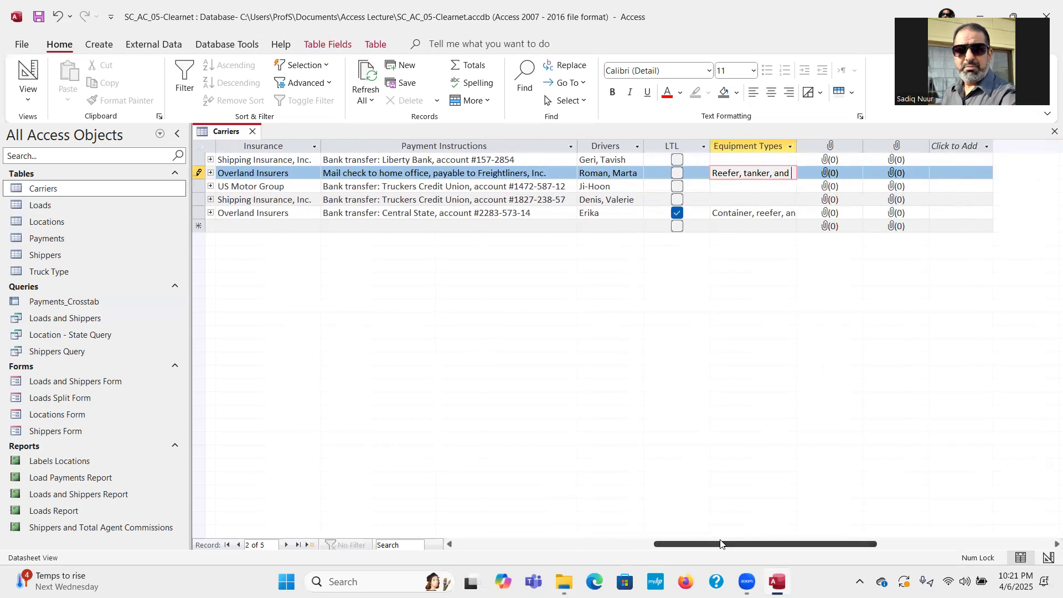
{"action": "type", "text": "dry van shipping"}
{"action": "key", "text": "Tab"}
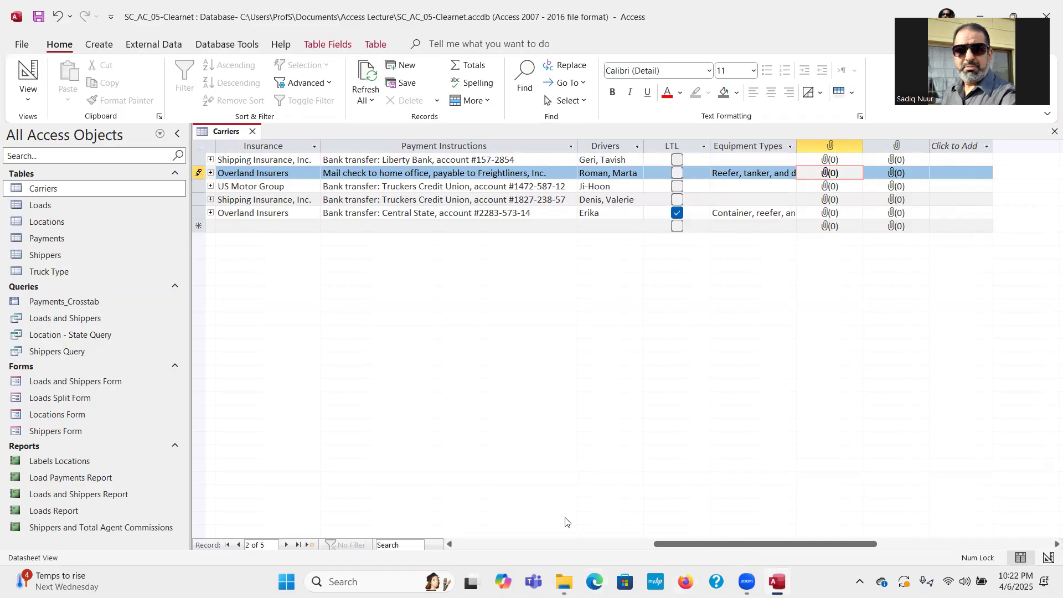
{"action": "double_click", "coordinate": [797, 144]}
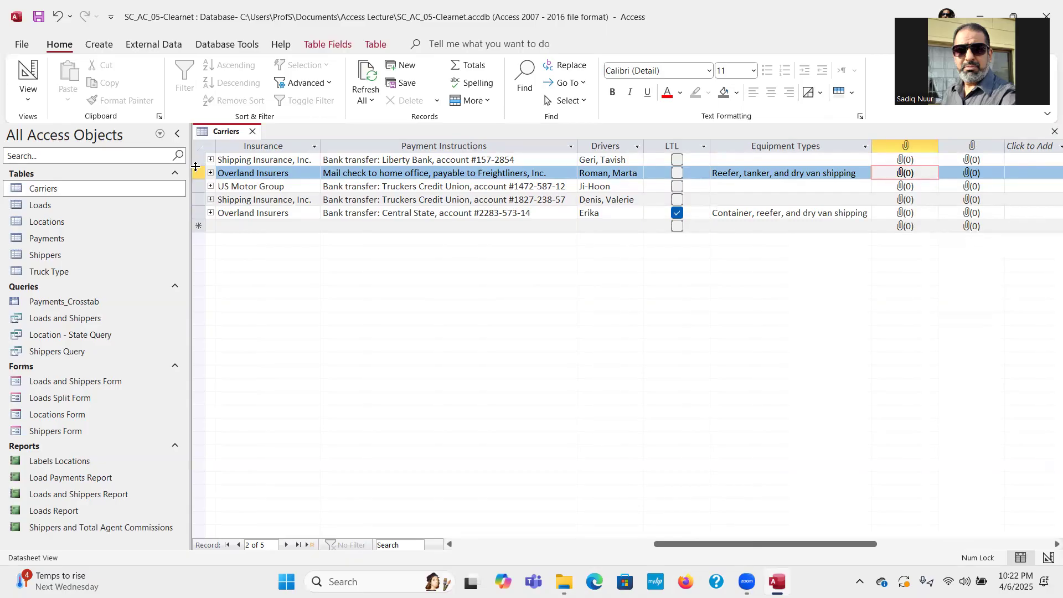
{"action": "left_click_drag", "start_coordinate": [195, 167], "coordinate": [198, 202]}
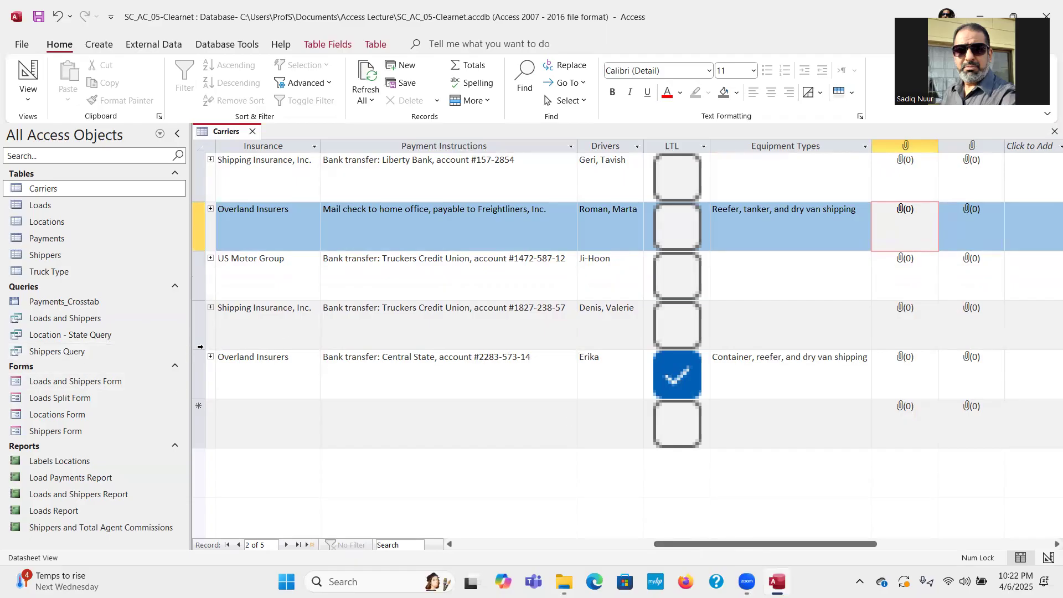
Adjust all Carriers rows to a slightly taller height at the row selector border.
{"action": "left_click_drag", "start_coordinate": [200, 349], "coordinate": [200, 336]}
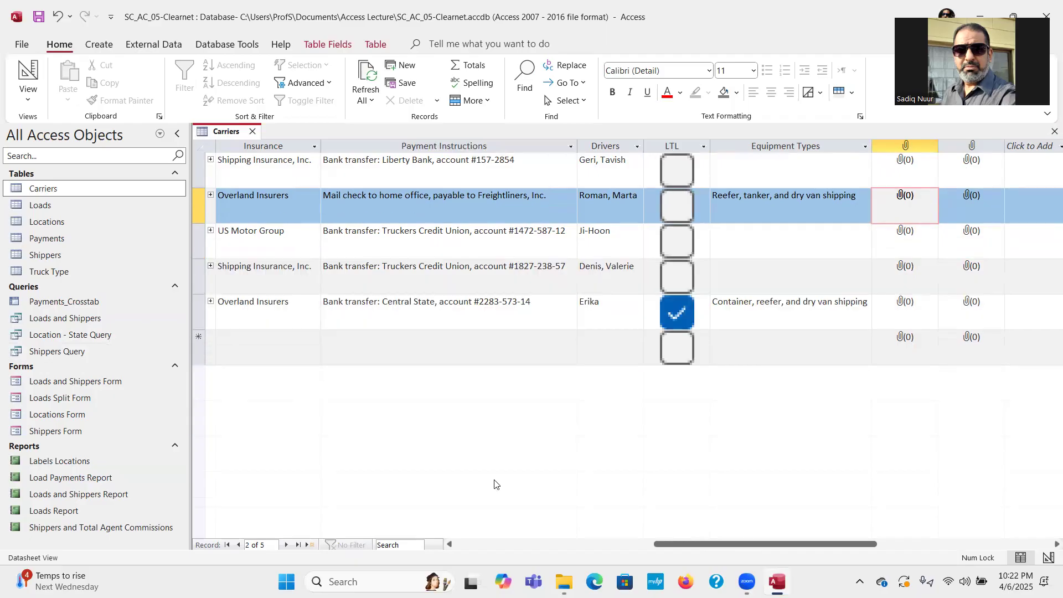
{"action": "mouse_move", "coordinate": [813, 544]}
{"action": "left_mouse_down"}
{"action": "mouse_move", "coordinate": [857, 544]}
{"action": "mouse_move", "coordinate": [833, 539]}
{"action": "left_mouse_up"}
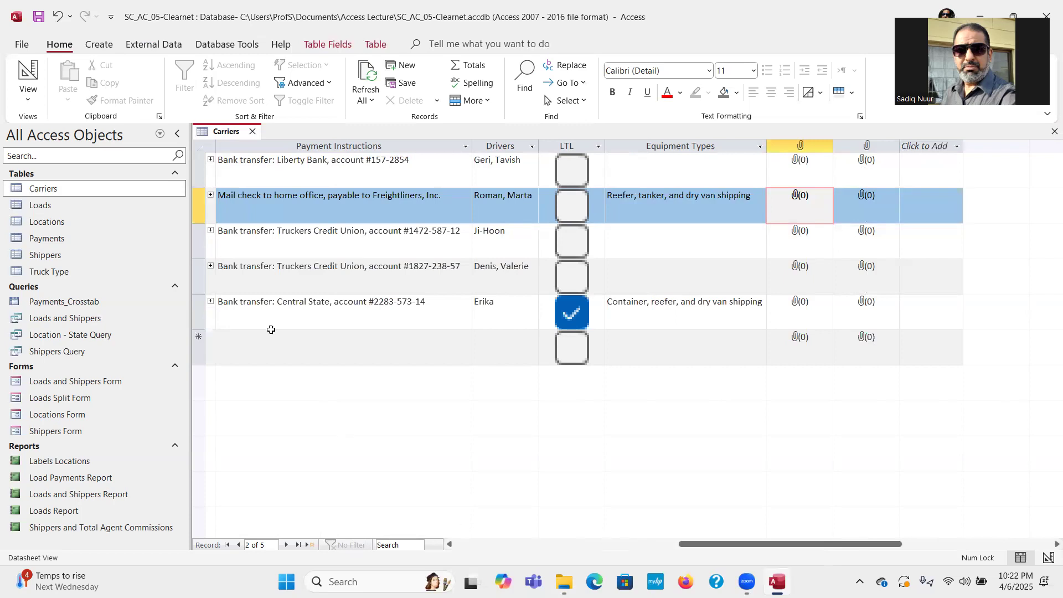
Drag the row selector border upward to make all five records' rows compact.
{"action": "left_click_drag", "start_coordinate": [197, 259], "coordinate": [199, 250]}
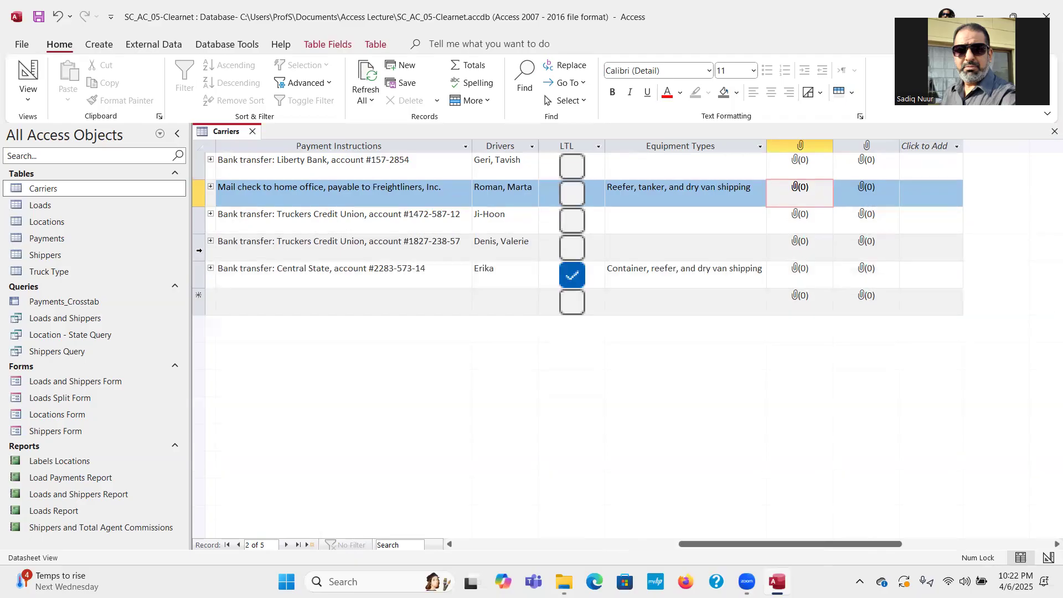
{"action": "left_click_drag", "start_coordinate": [200, 235], "coordinate": [198, 231]}
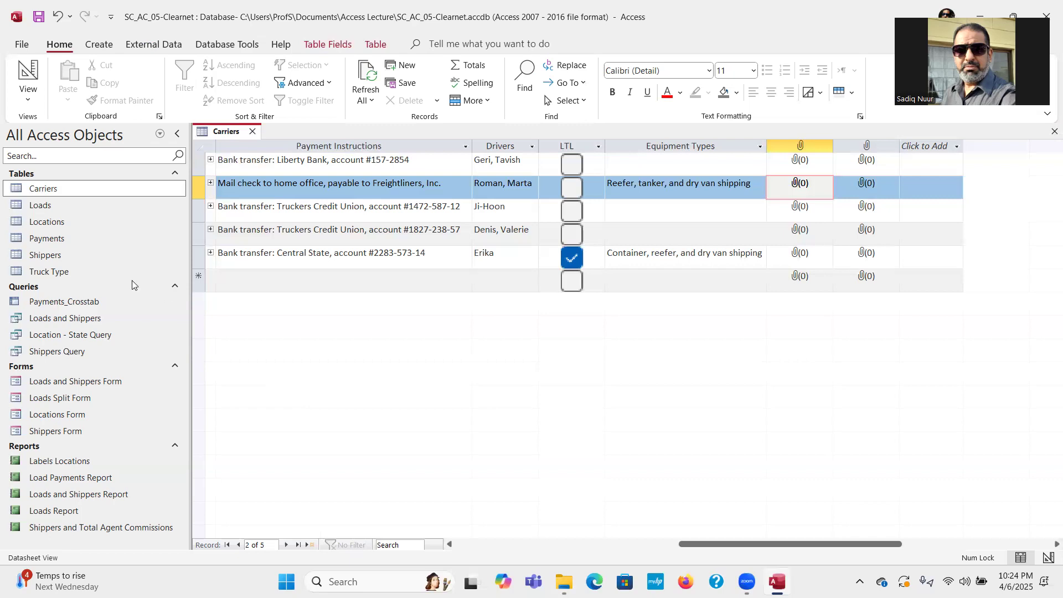
Open Manage Attachments on the fifth carrier record's driver photo cell and start adding a file.
{"action": "right_click", "coordinate": [807, 256]}
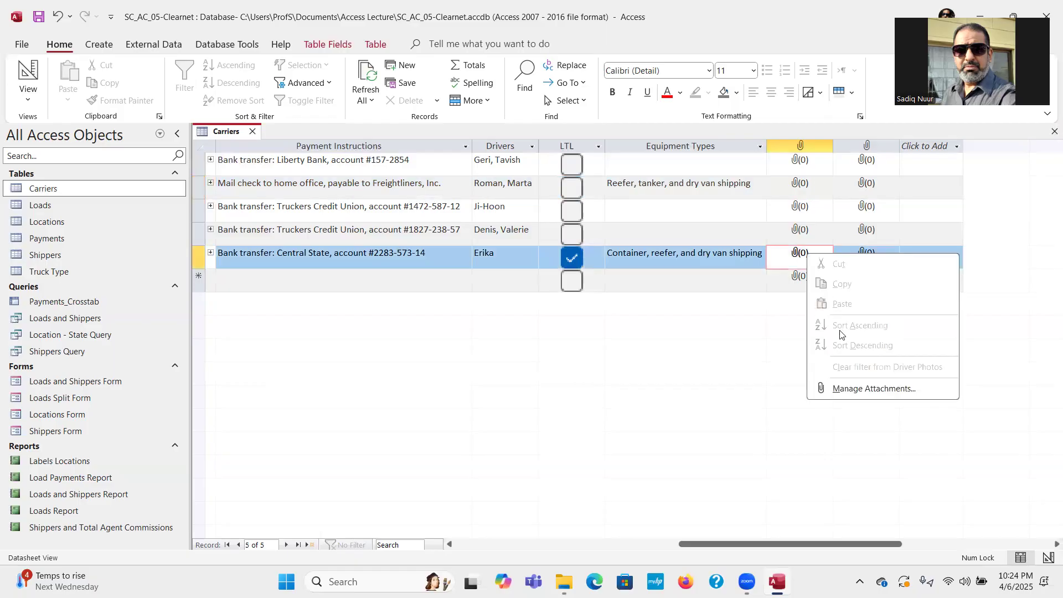
{"action": "left_click", "coordinate": [857, 392]}
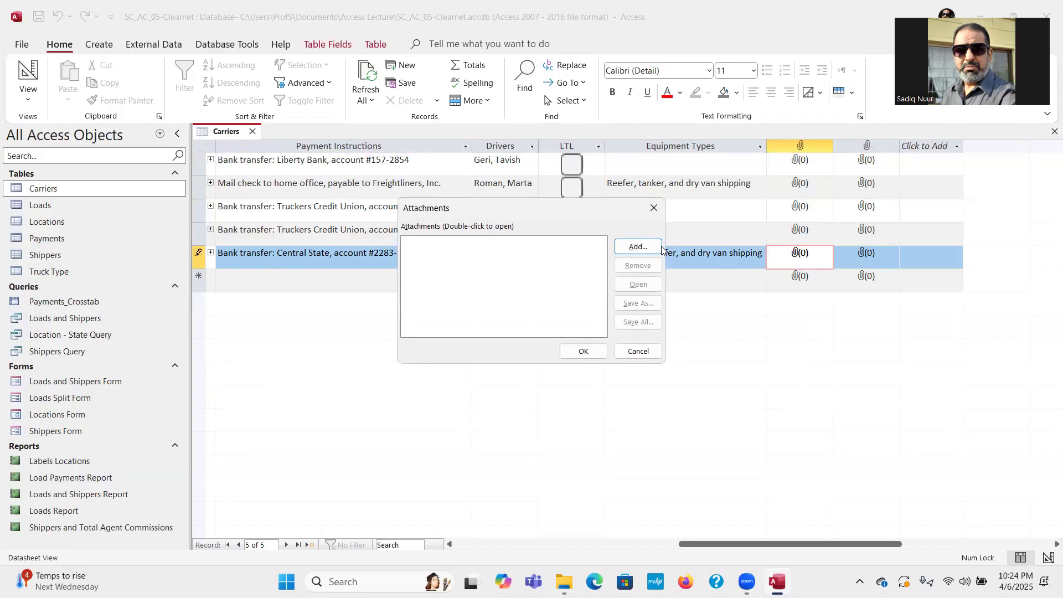
{"action": "left_click", "coordinate": [639, 250]}
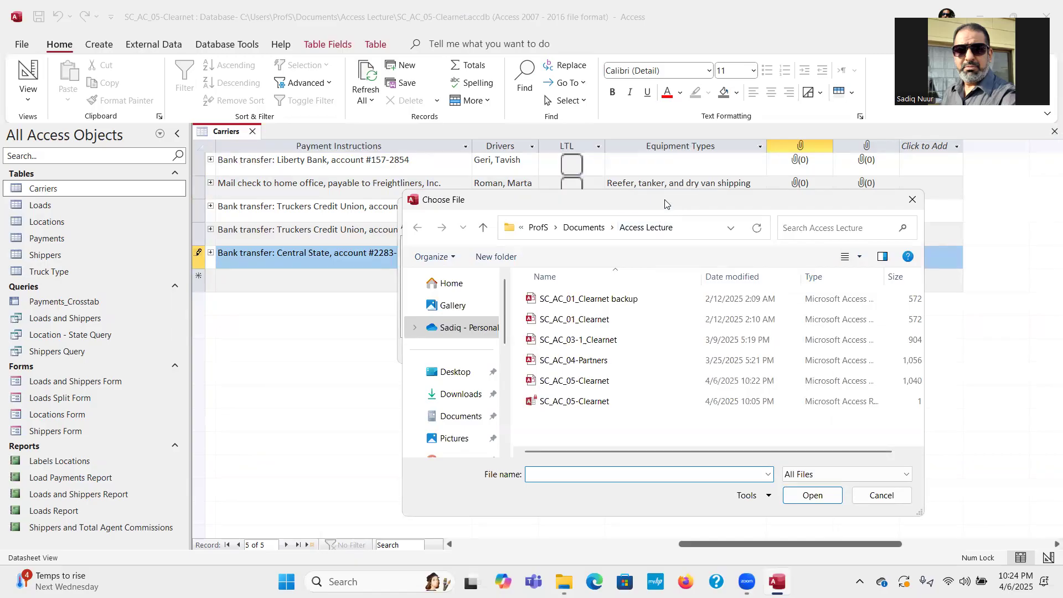
Add Support_AC_05_Erika.jpg from Desktop > Chapter 5 Data Files to C-005's attachments list.
{"action": "left_click_drag", "start_coordinate": [665, 204], "coordinate": [500, 235]}
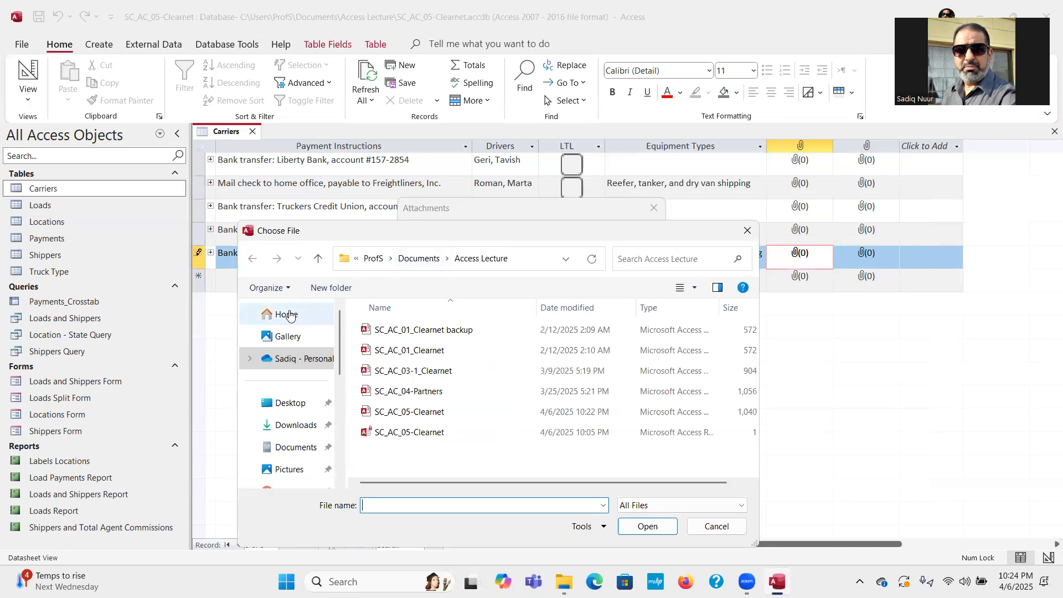
{"action": "left_click", "coordinate": [289, 401]}
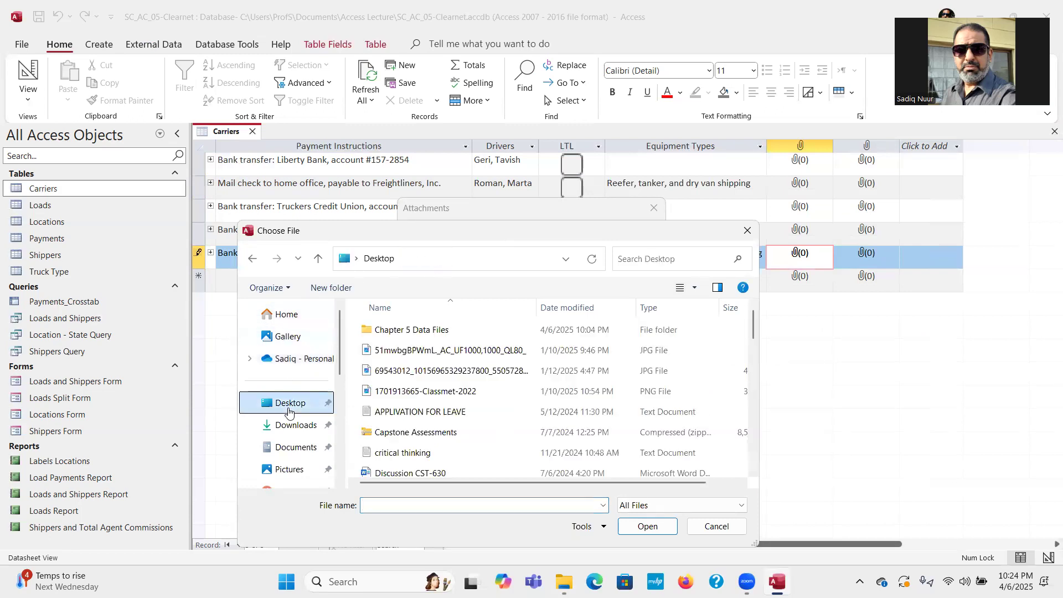
{"action": "double_click", "coordinate": [418, 332]}
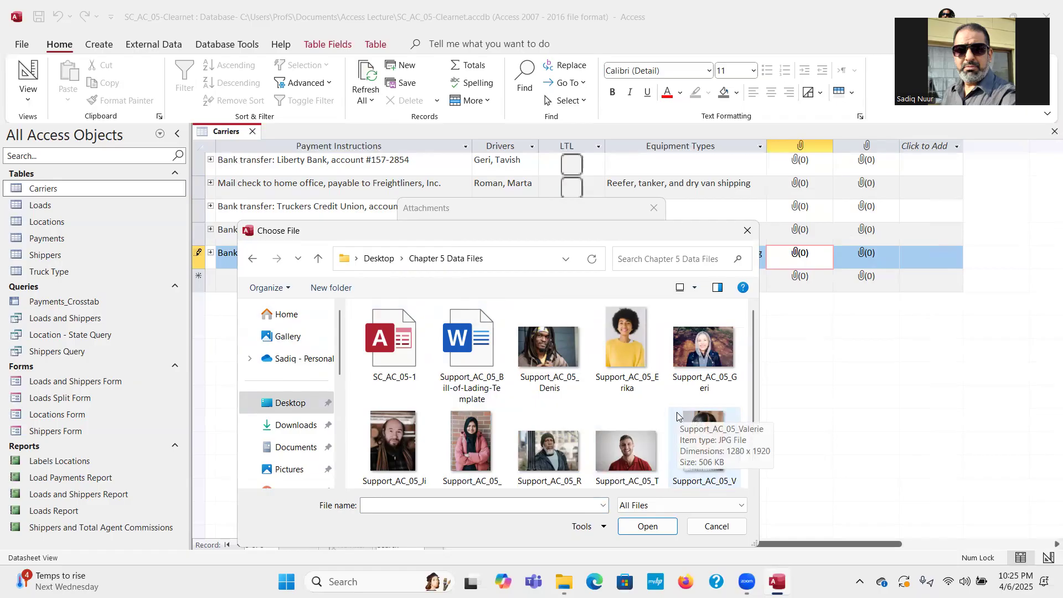
{"action": "left_click", "coordinate": [624, 340]}
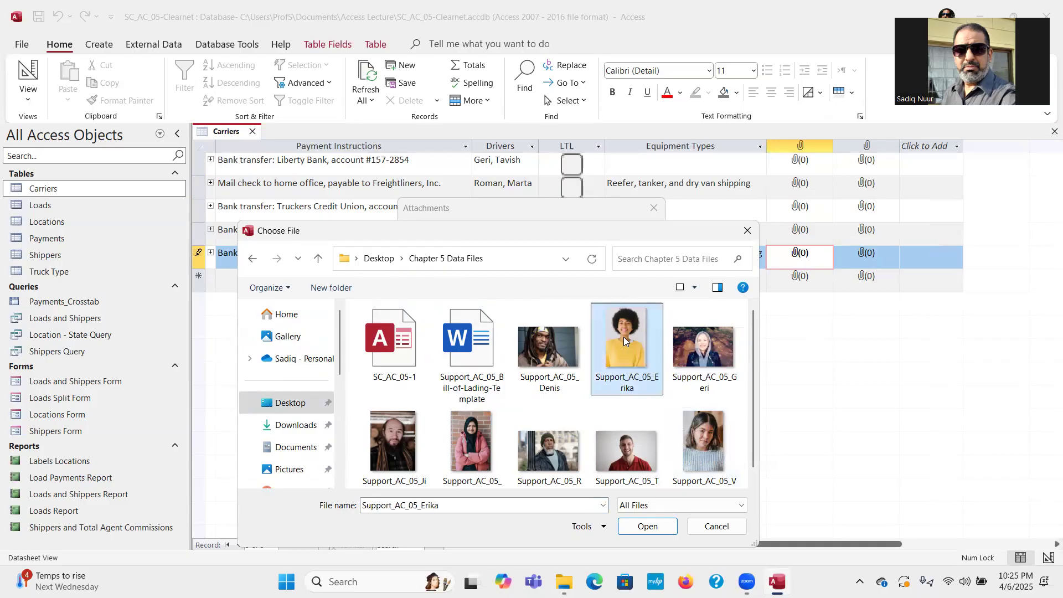
{"action": "left_click", "coordinate": [648, 528]}
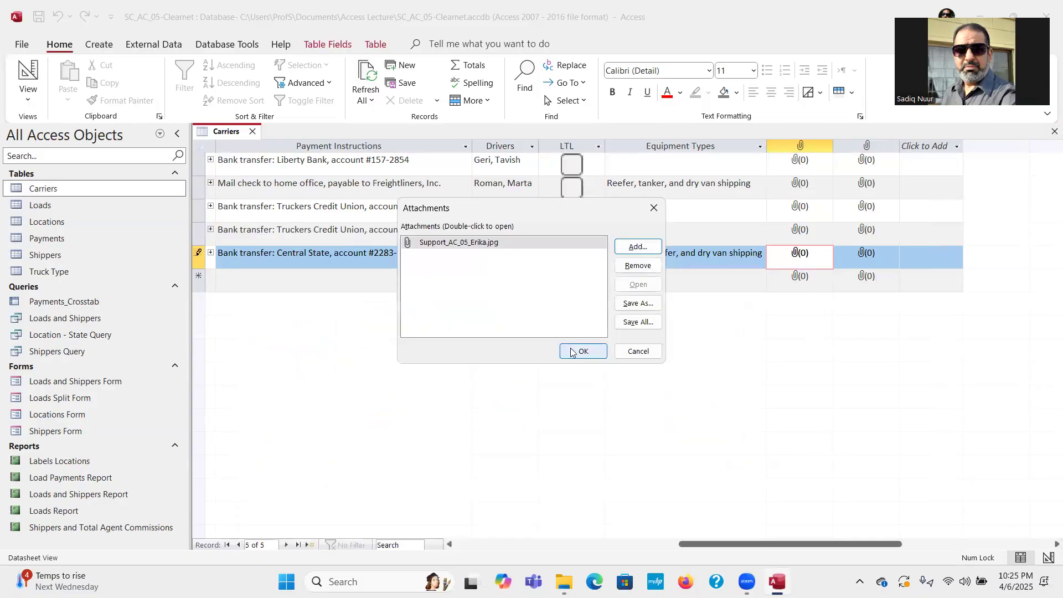
Confirm the Attachments dialog so record C-005 stores its one driver photo.
{"action": "left_click", "coordinate": [574, 355]}
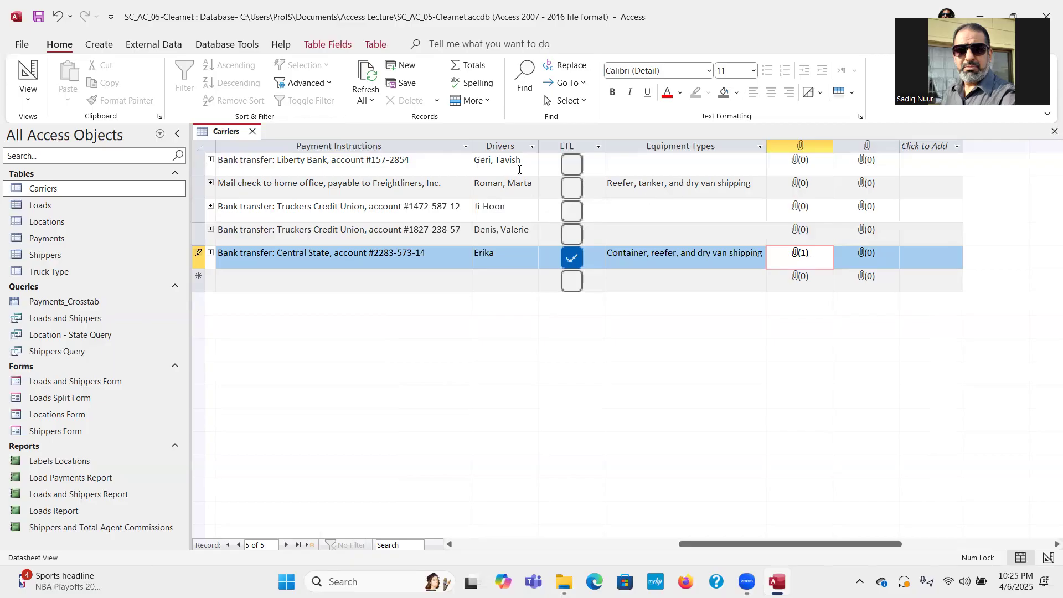
Attach Support_AC_05_Tavish.jpg to the first carrier record's Driver Photos field.
{"action": "left_click", "coordinate": [815, 164]}
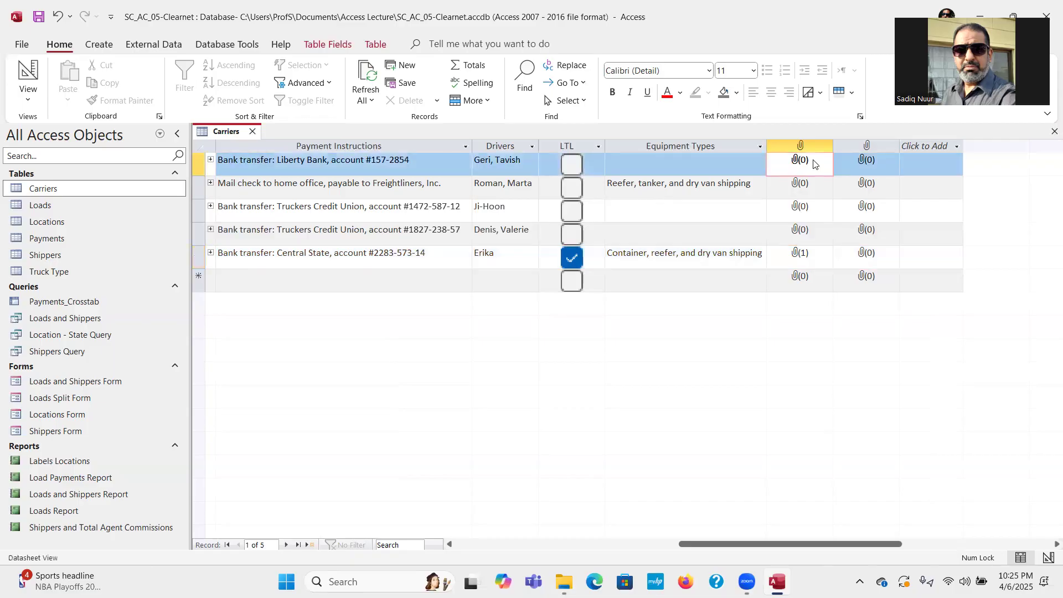
{"action": "right_click", "coordinate": [815, 164]}
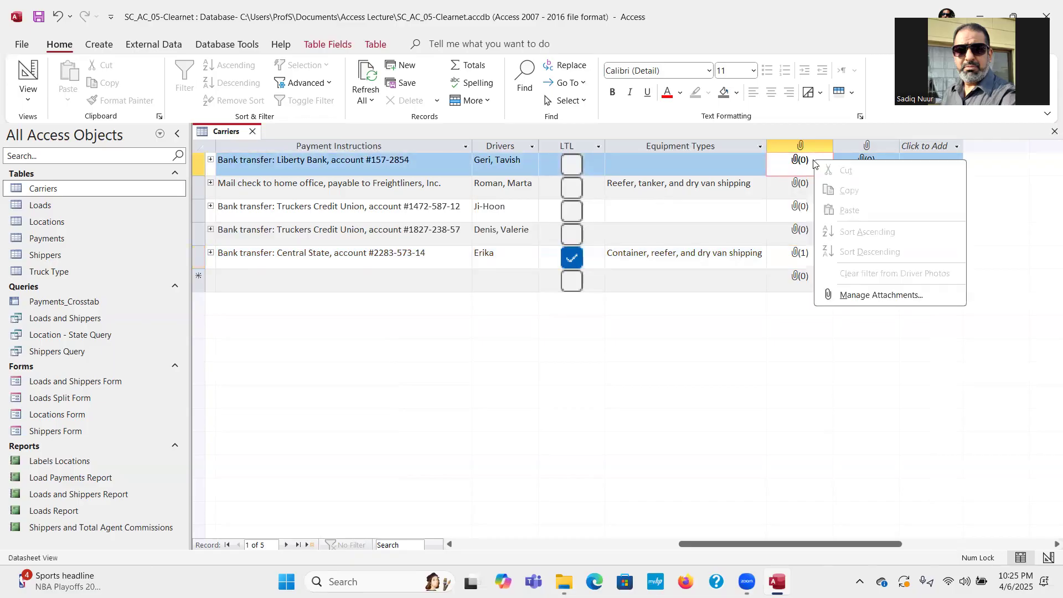
{"action": "left_click", "coordinate": [851, 295]}
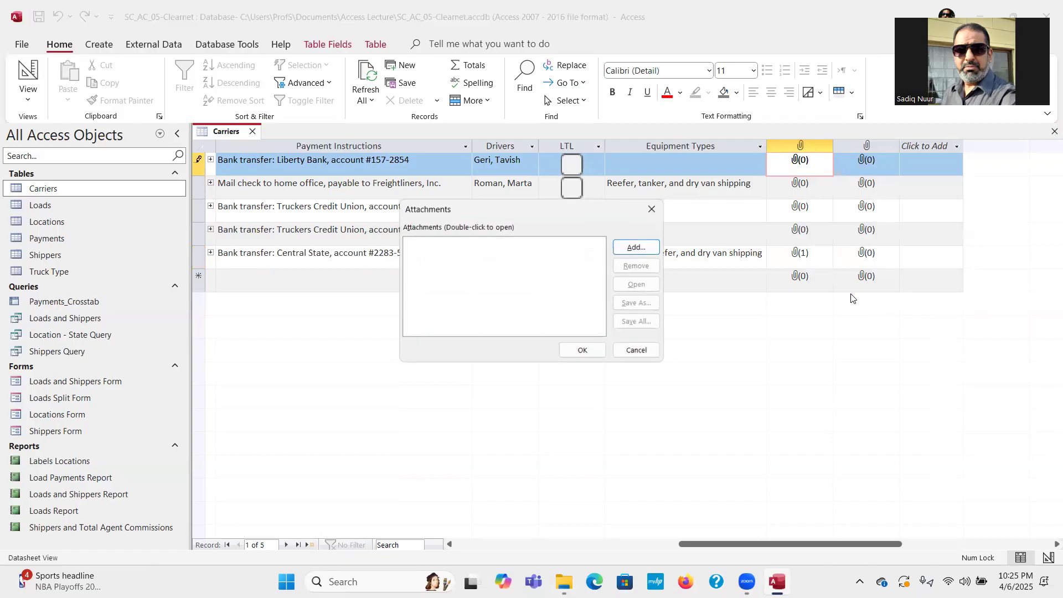
{"action": "left_click", "coordinate": [635, 247]}
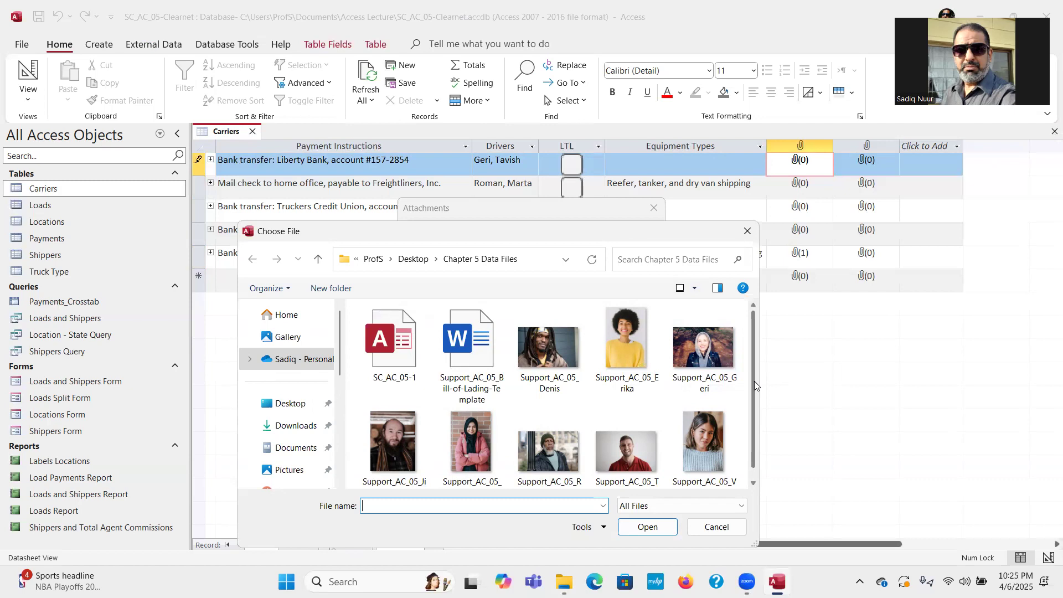
{"action": "left_click_drag", "start_coordinate": [755, 381], "coordinate": [754, 392]}
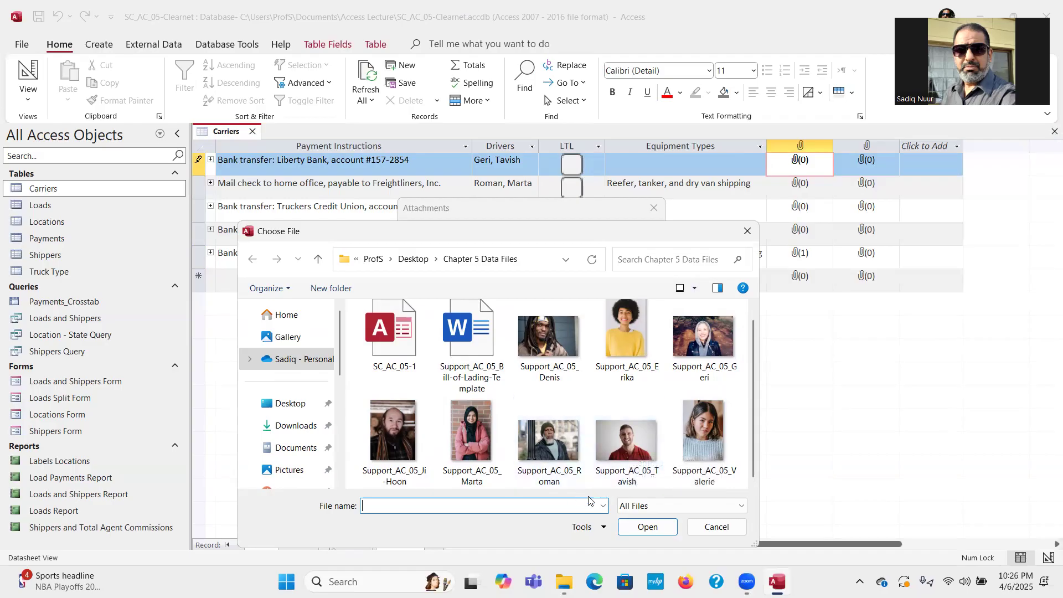
{"action": "left_click", "coordinate": [617, 453]}
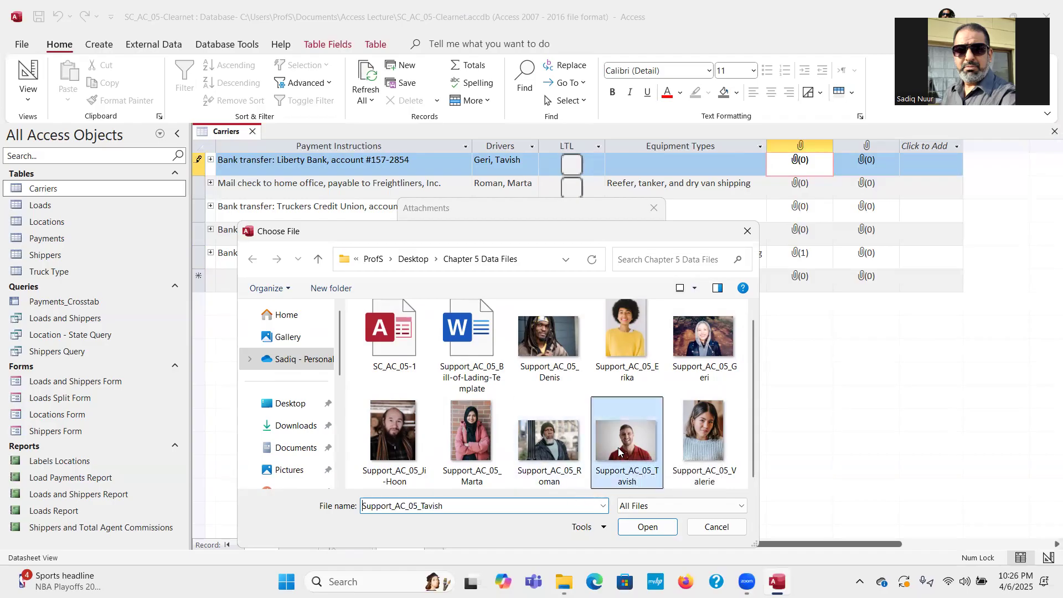
{"action": "left_click", "coordinate": [638, 525]}
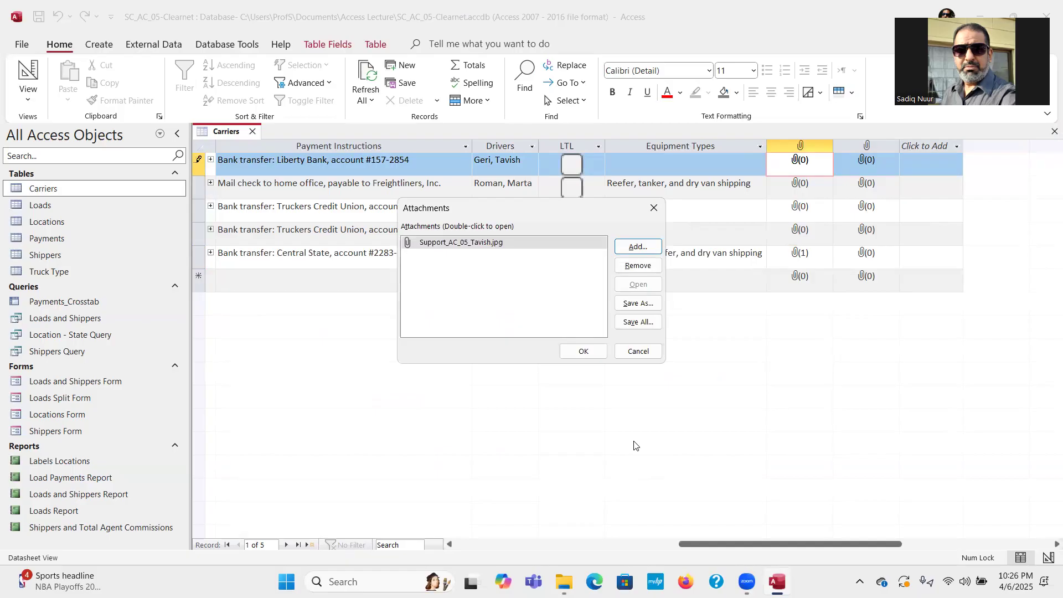
{"action": "left_click", "coordinate": [578, 353]}
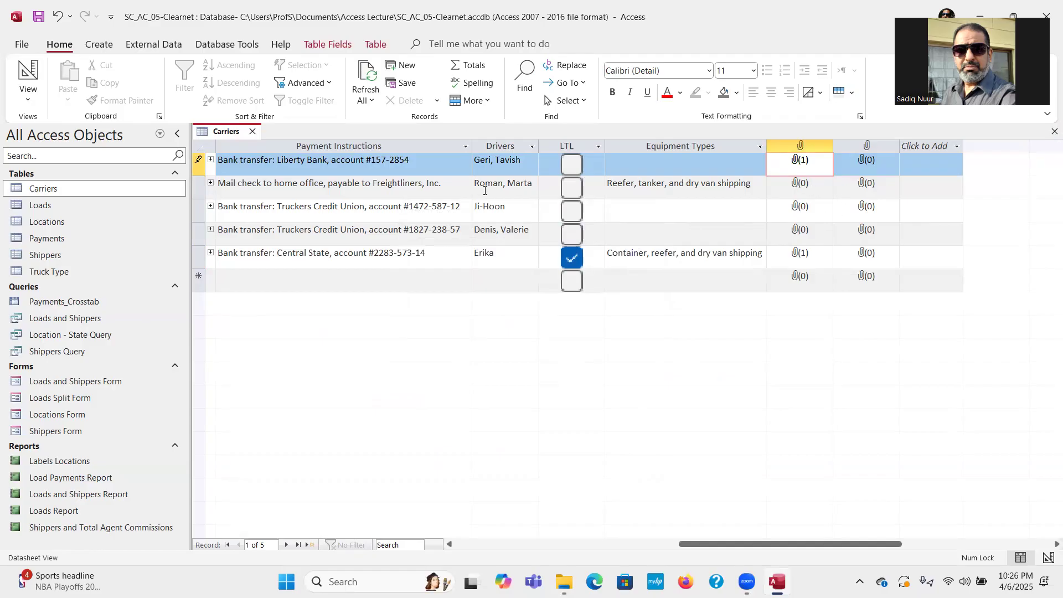
{"action": "left_click", "coordinate": [821, 186]}
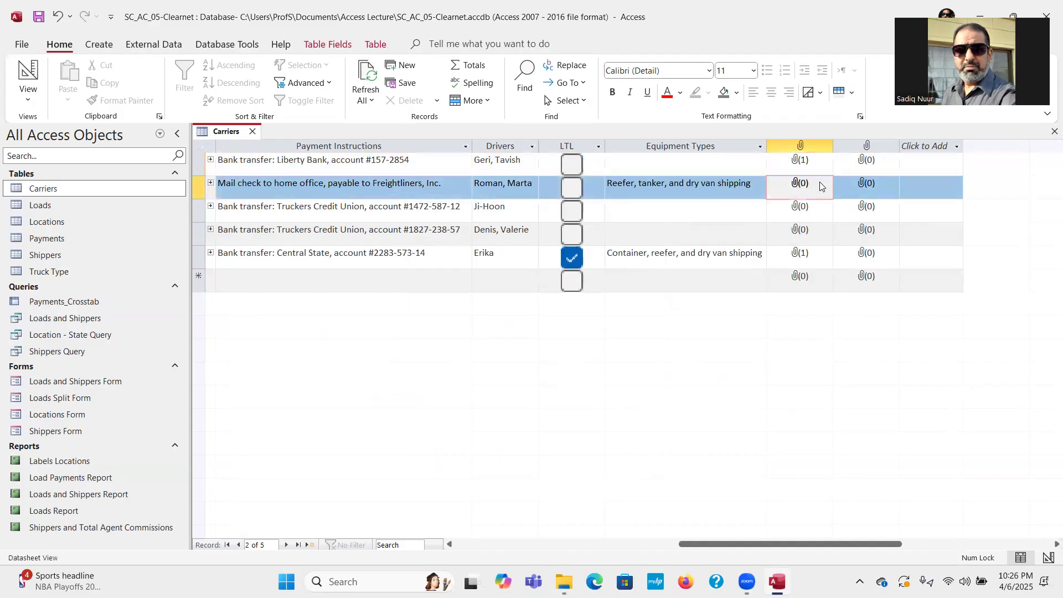
Attach Support_AC_05_Marta.jpg to the second (Freightliners) record's Driver Photos field.
{"action": "right_click", "coordinate": [821, 186]}
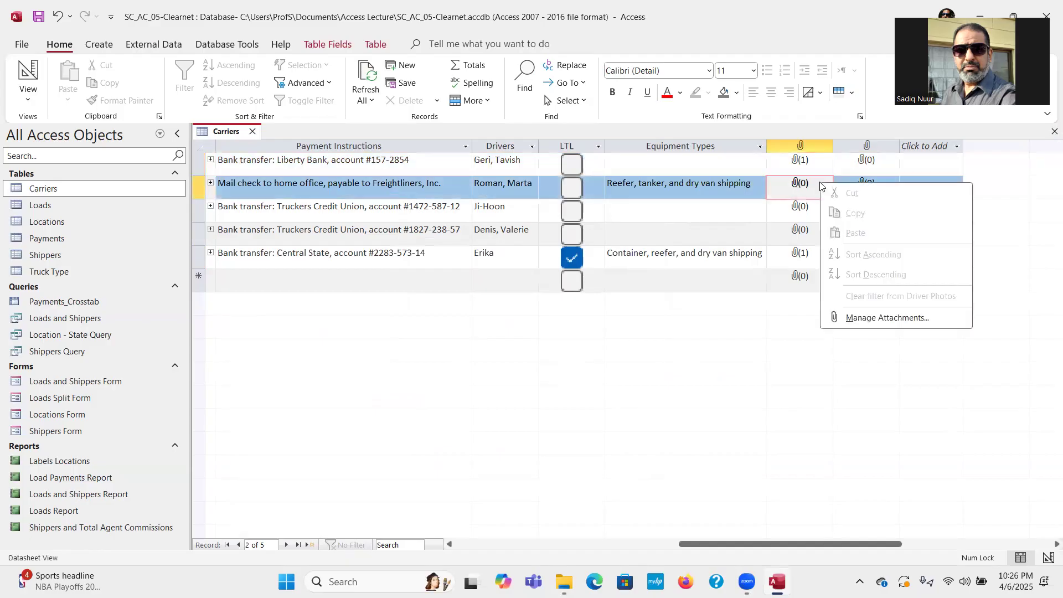
{"action": "left_click", "coordinate": [862, 318]}
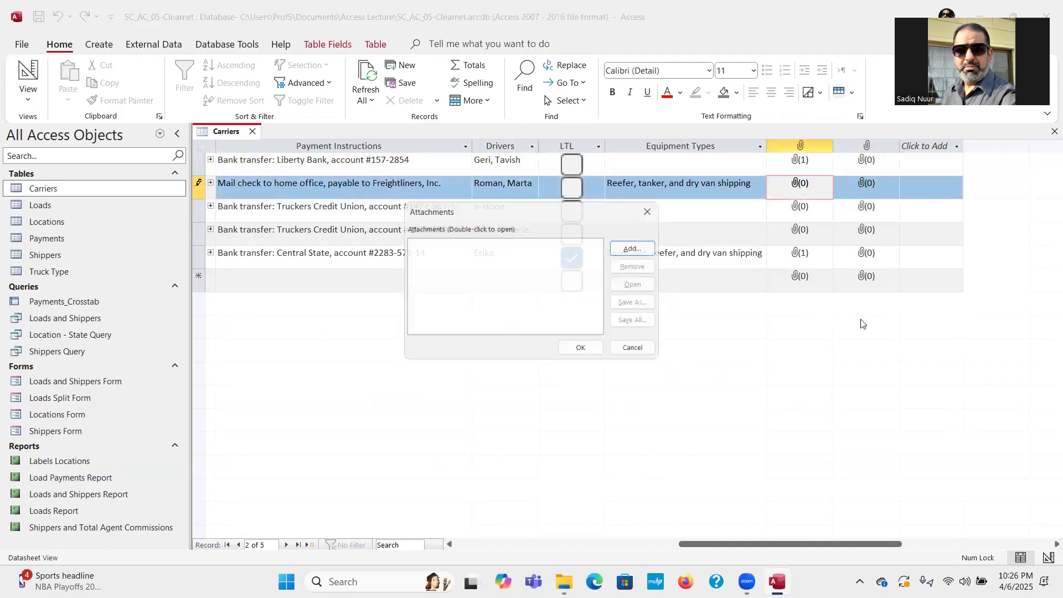
{"action": "left_click", "coordinate": [637, 248]}
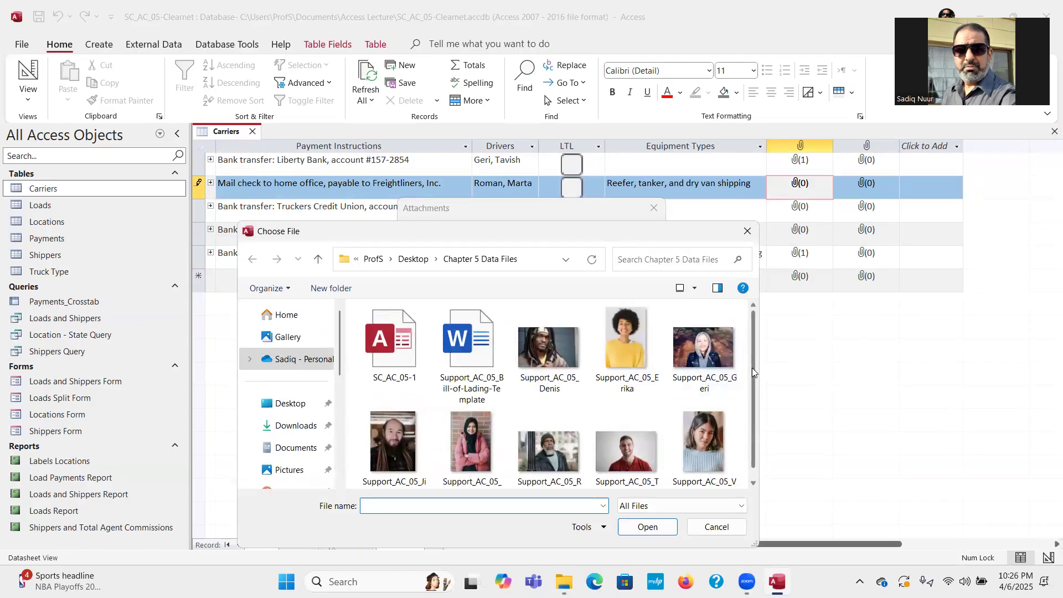
{"action": "scroll", "coordinate": [752, 368], "scroll_direction": "down", "scroll_amount": 1}
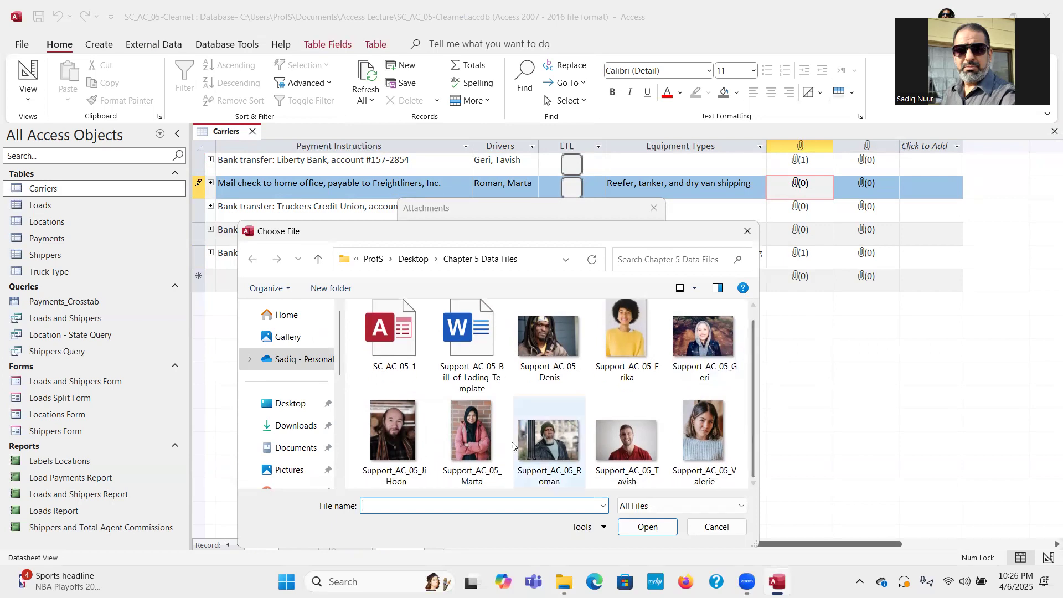
{"action": "left_click", "coordinate": [467, 435]}
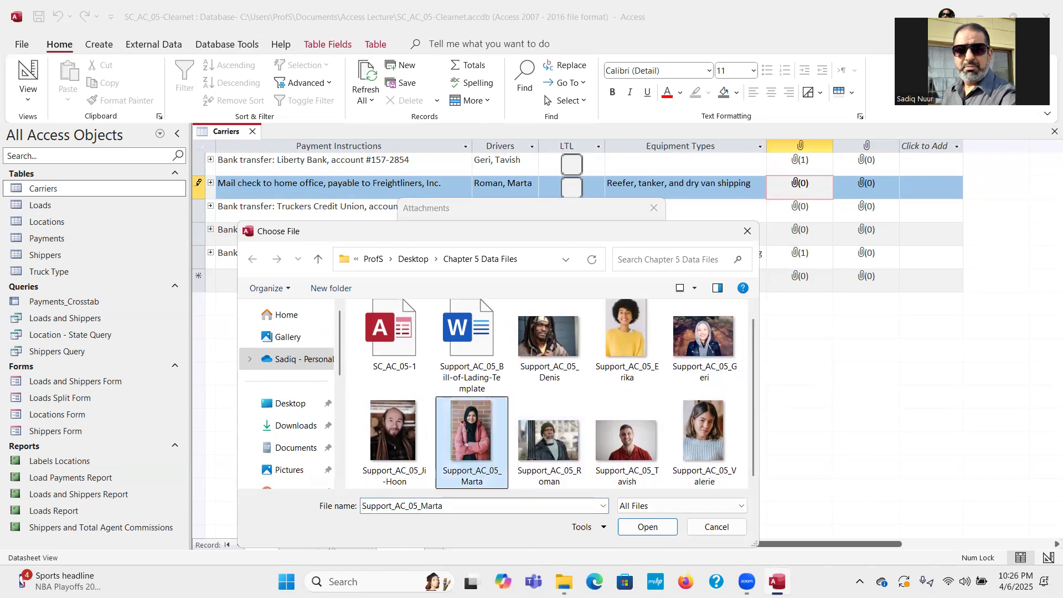
{"action": "left_click", "coordinate": [656, 527]}
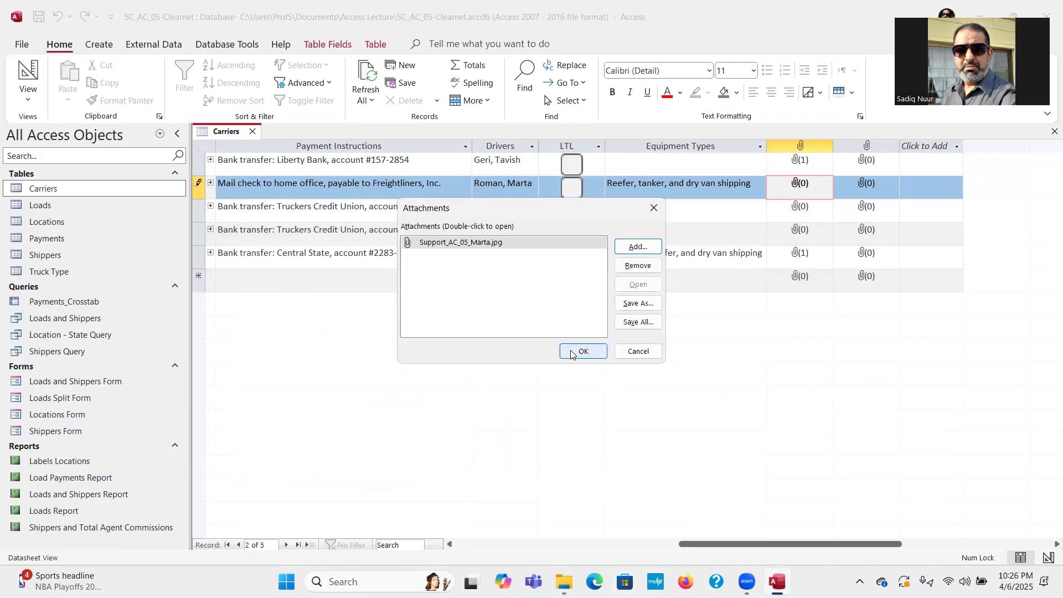
{"action": "left_click", "coordinate": [572, 352]}
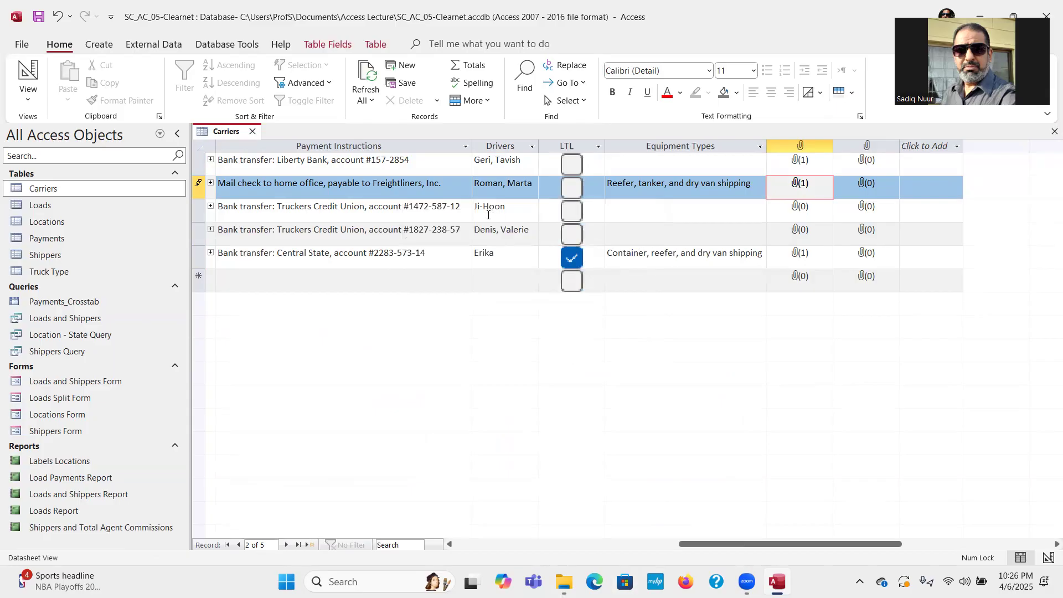
{"action": "left_click", "coordinate": [804, 216]}
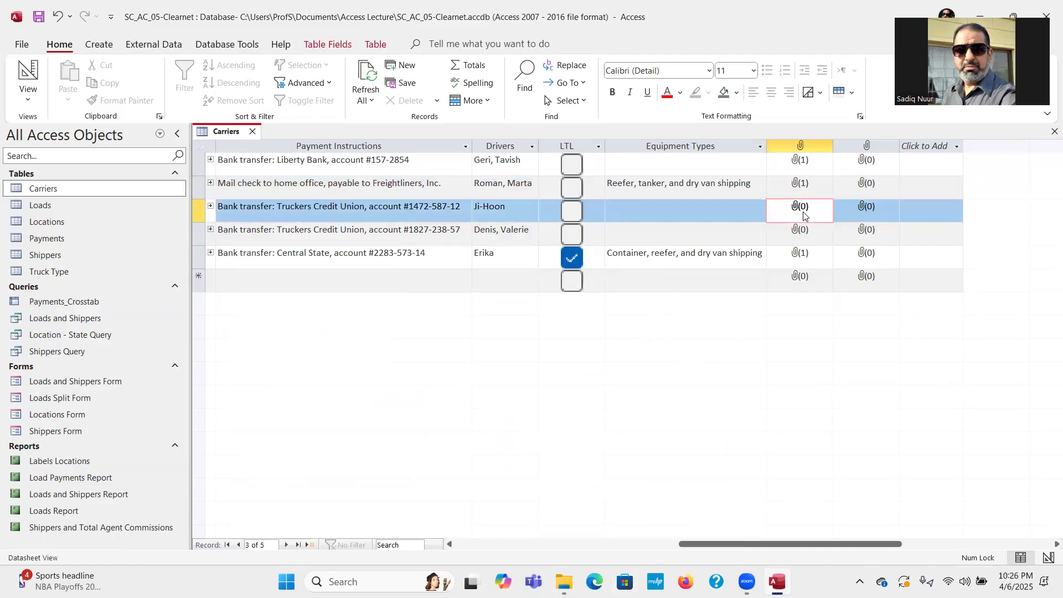
Attach Support_AC_05_Ji-Hoon.jpg to the Ji-Hoon record's Driver Photos field.
{"action": "right_click", "coordinate": [804, 216]}
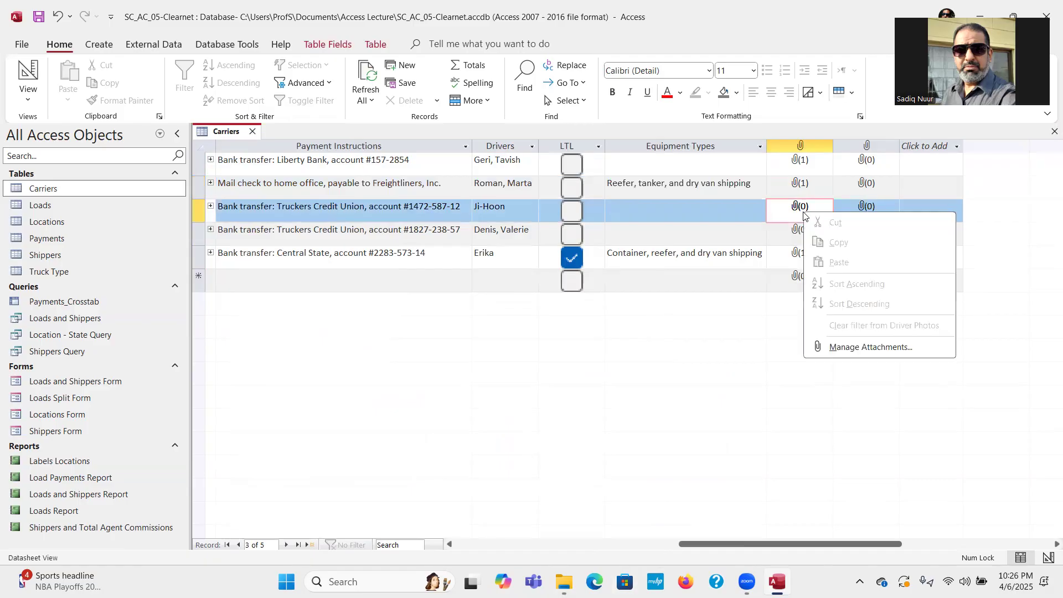
{"action": "left_click", "coordinate": [839, 348]}
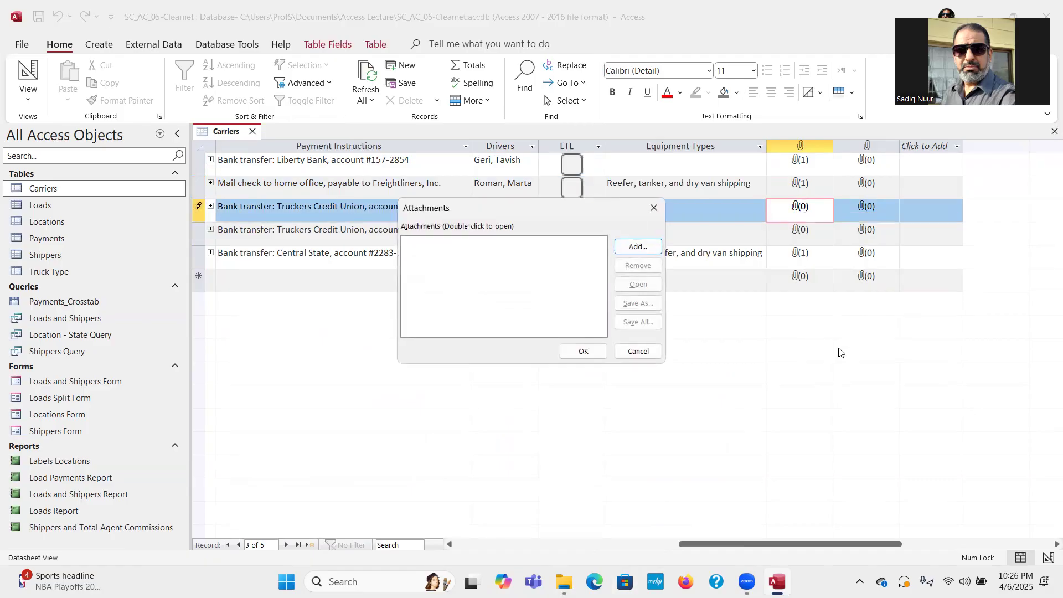
{"action": "left_click", "coordinate": [639, 247]}
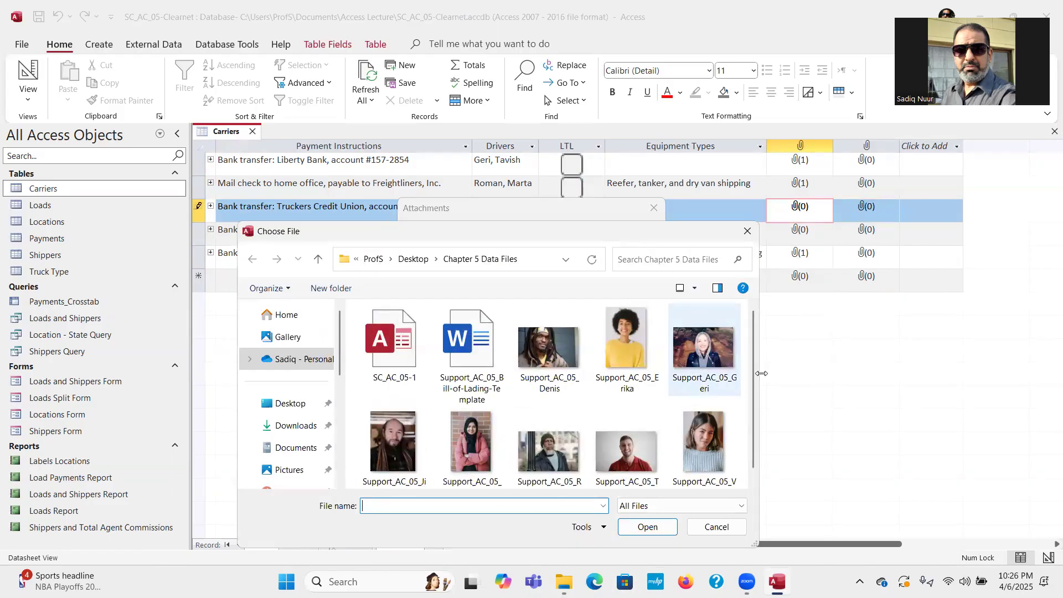
{"action": "left_click_drag", "start_coordinate": [749, 382], "coordinate": [751, 408]}
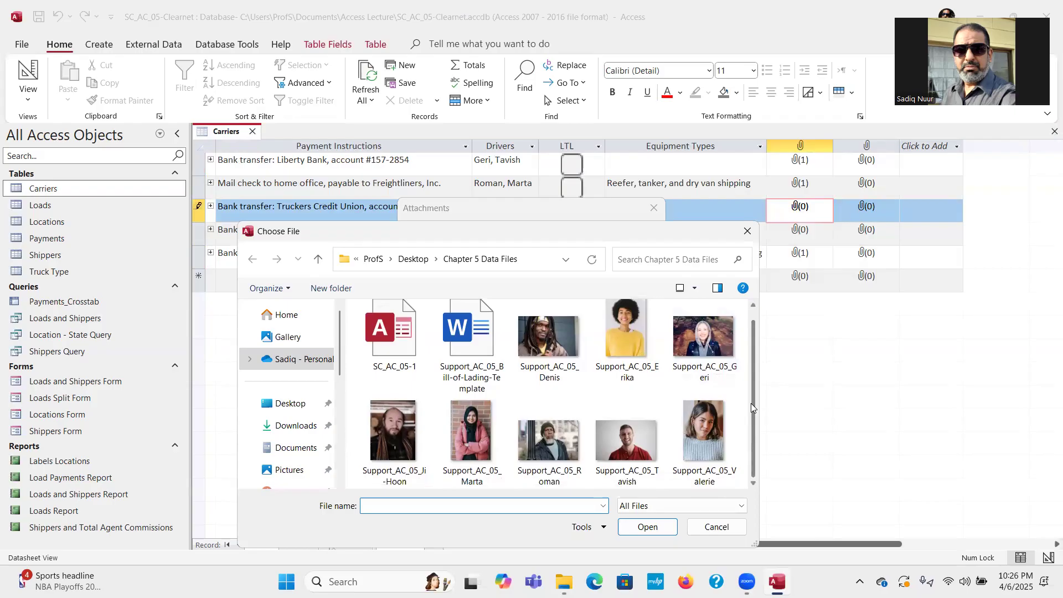
{"action": "left_click", "coordinate": [388, 434]}
{"action": "left_click", "coordinate": [648, 527]}
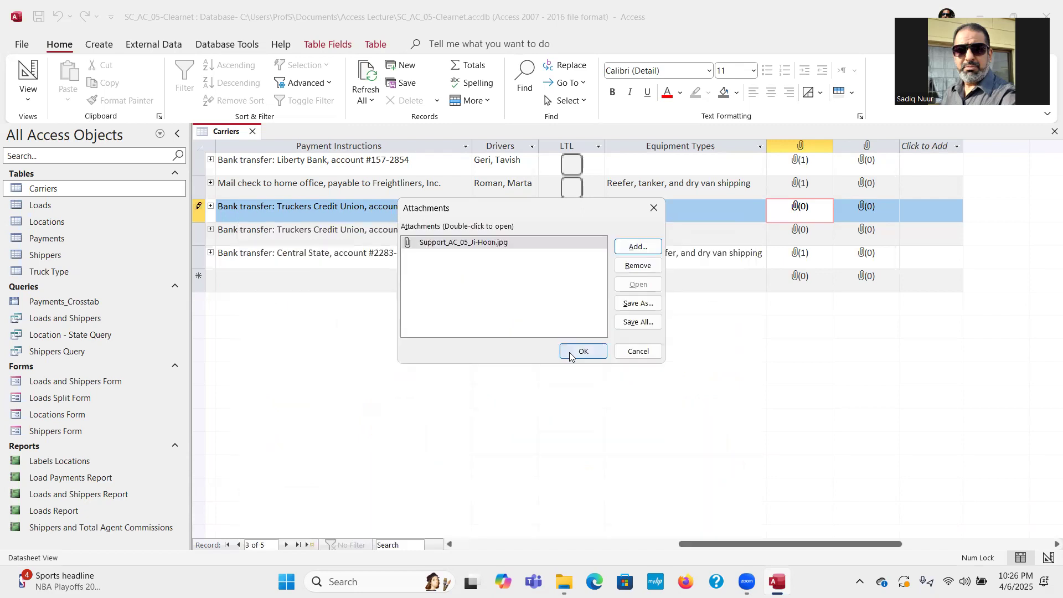
{"action": "left_click", "coordinate": [570, 352]}
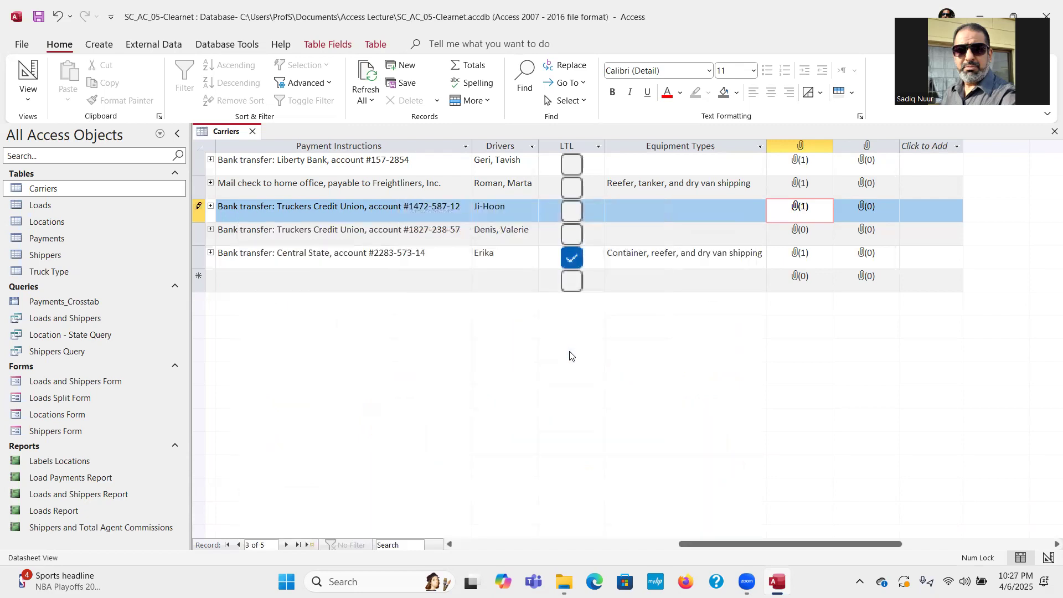
{"action": "left_click", "coordinate": [827, 238]}
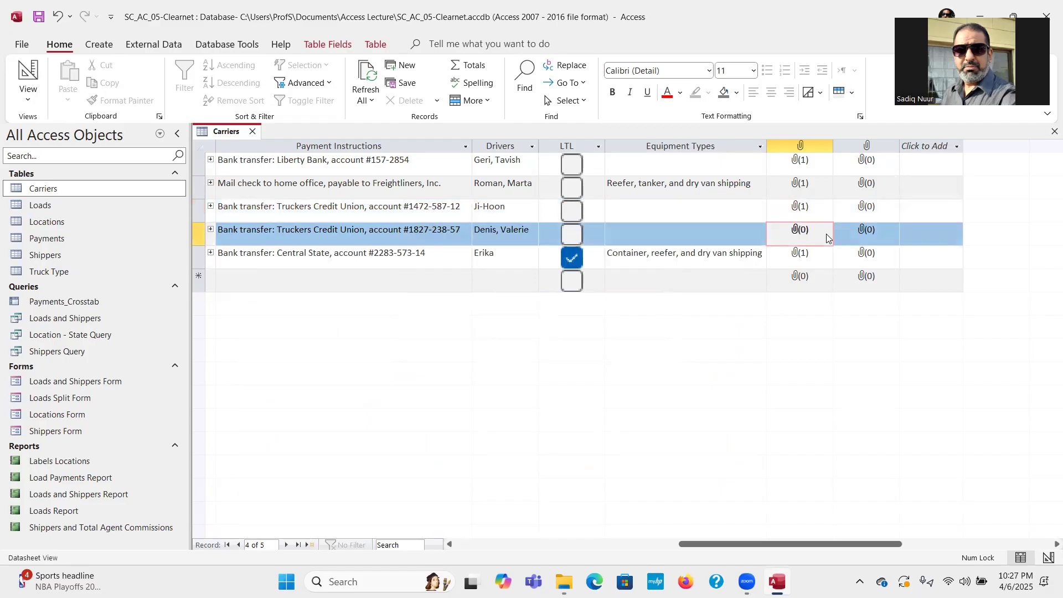
{"action": "right_click", "coordinate": [827, 238]}
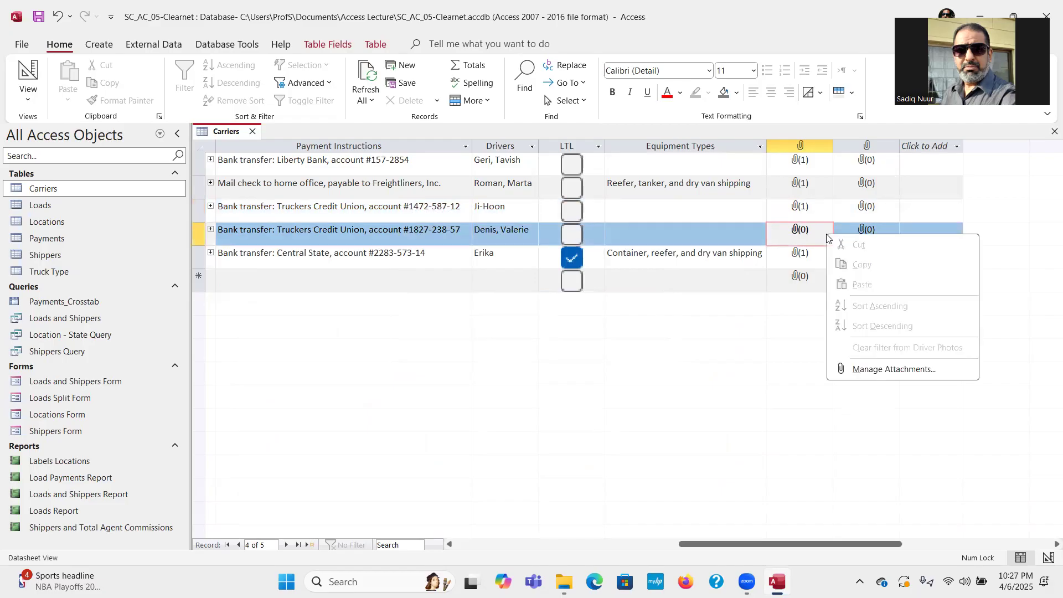
{"action": "left_click", "coordinate": [864, 374]}
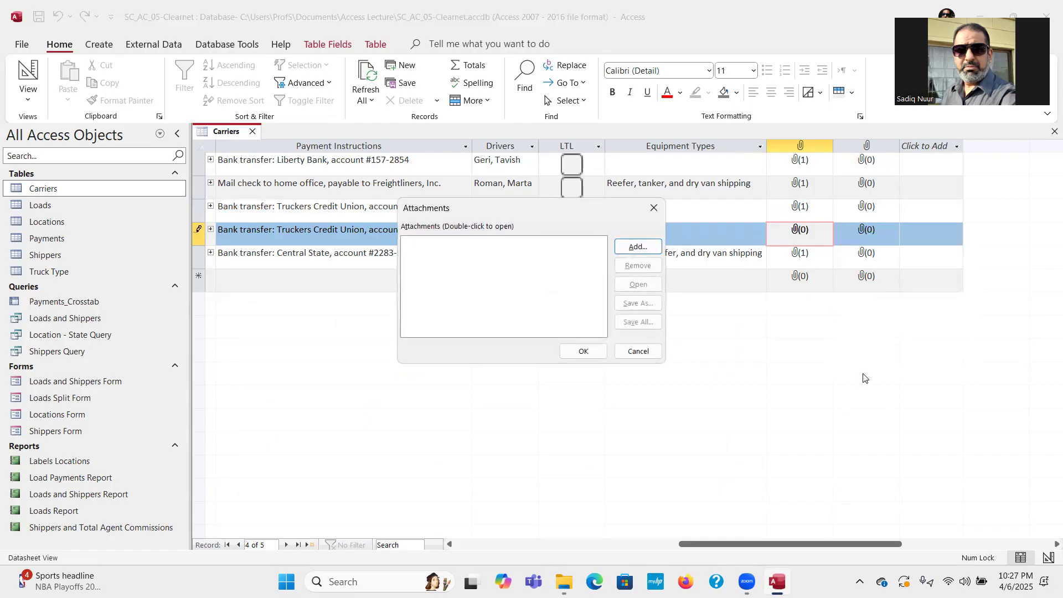
{"action": "left_click", "coordinate": [638, 247]}
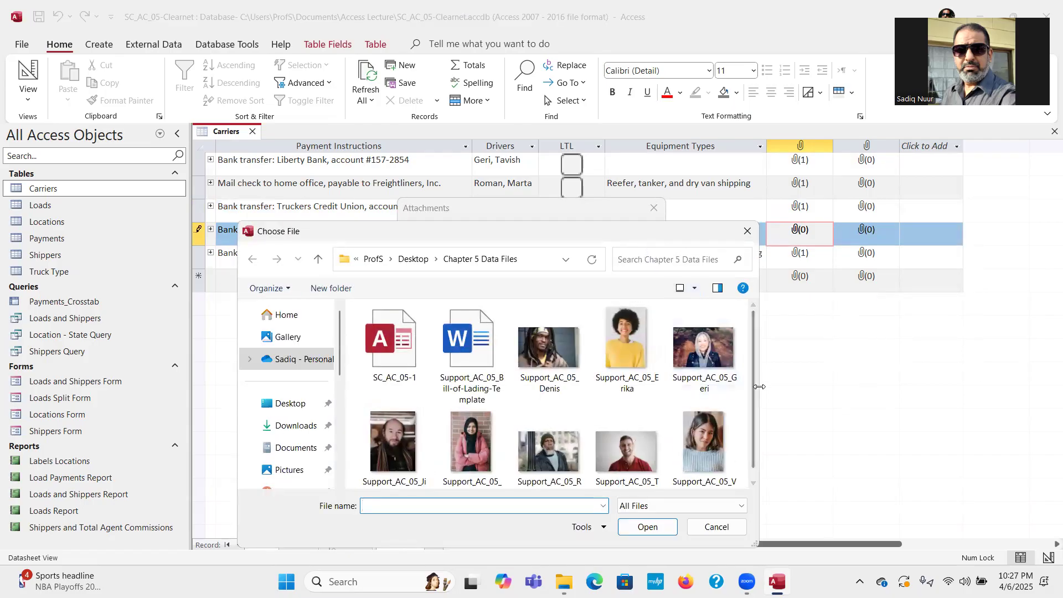
{"action": "left_click_drag", "start_coordinate": [752, 338], "coordinate": [753, 360]}
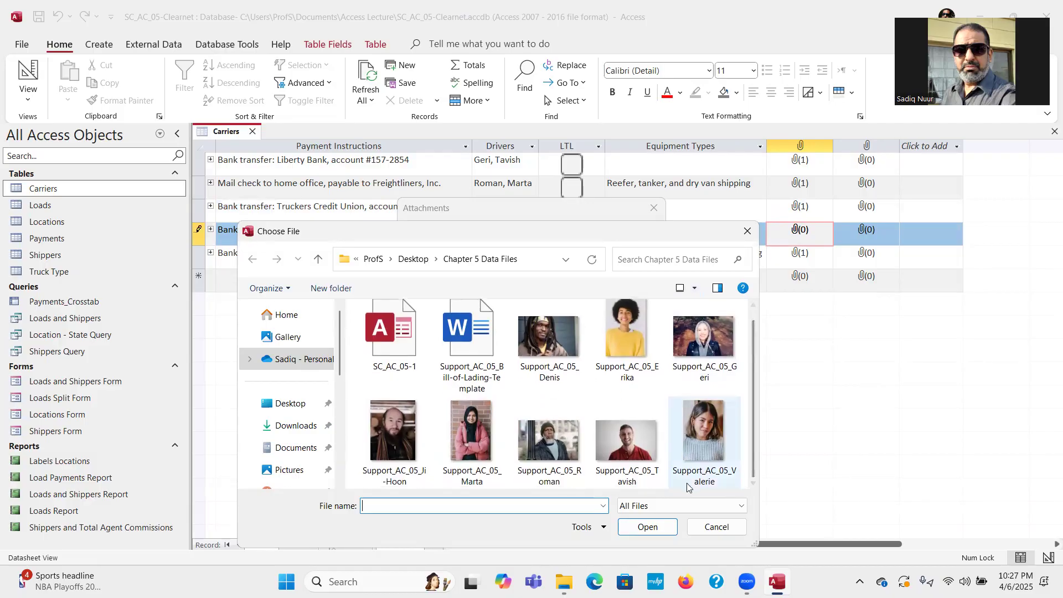
{"action": "left_click", "coordinate": [701, 434]}
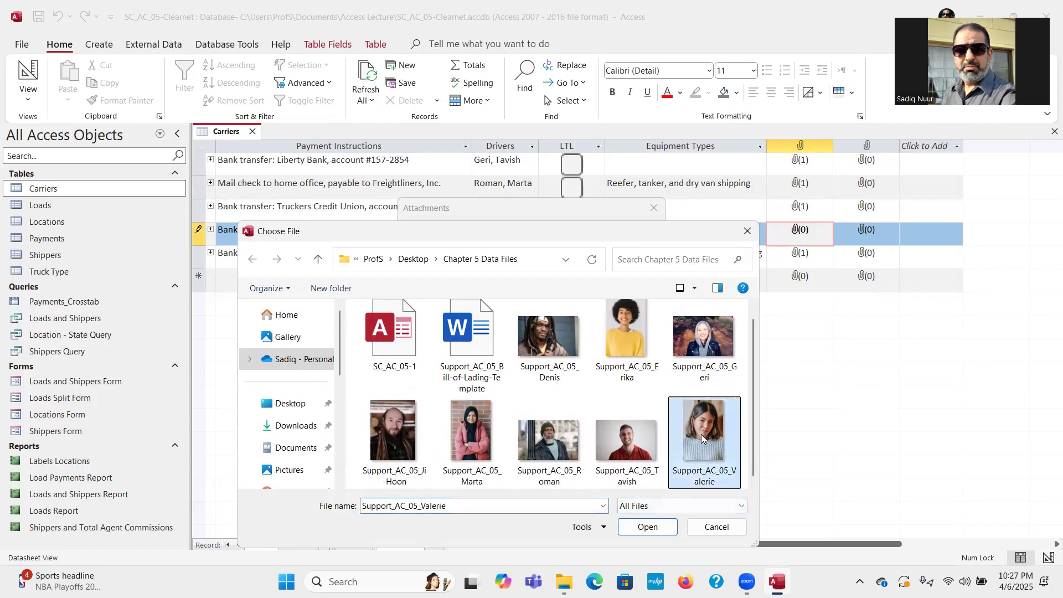
{"action": "left_click", "coordinate": [644, 529]}
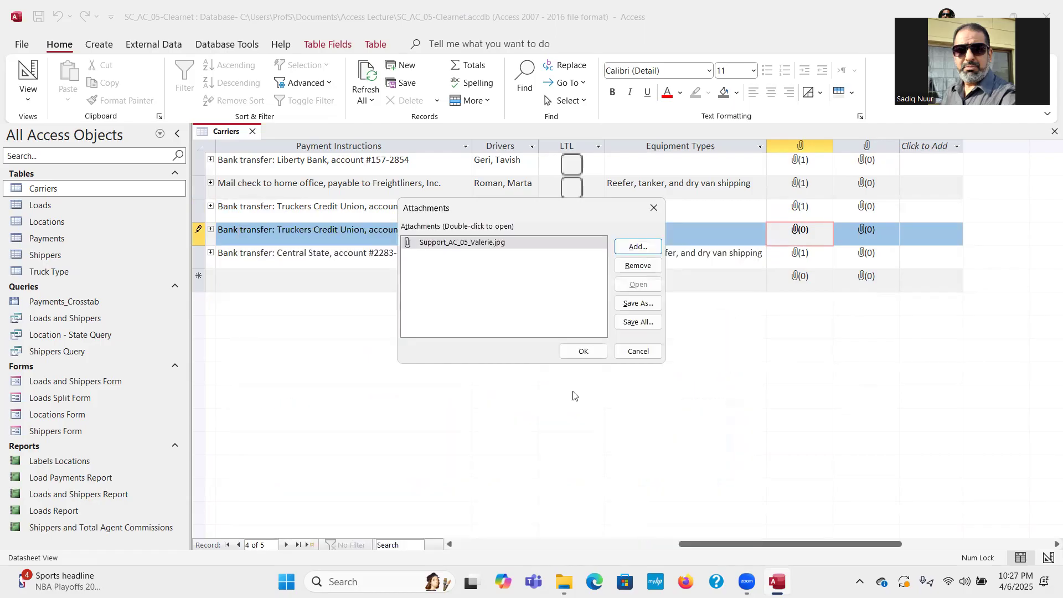
{"action": "left_click", "coordinate": [578, 351]}
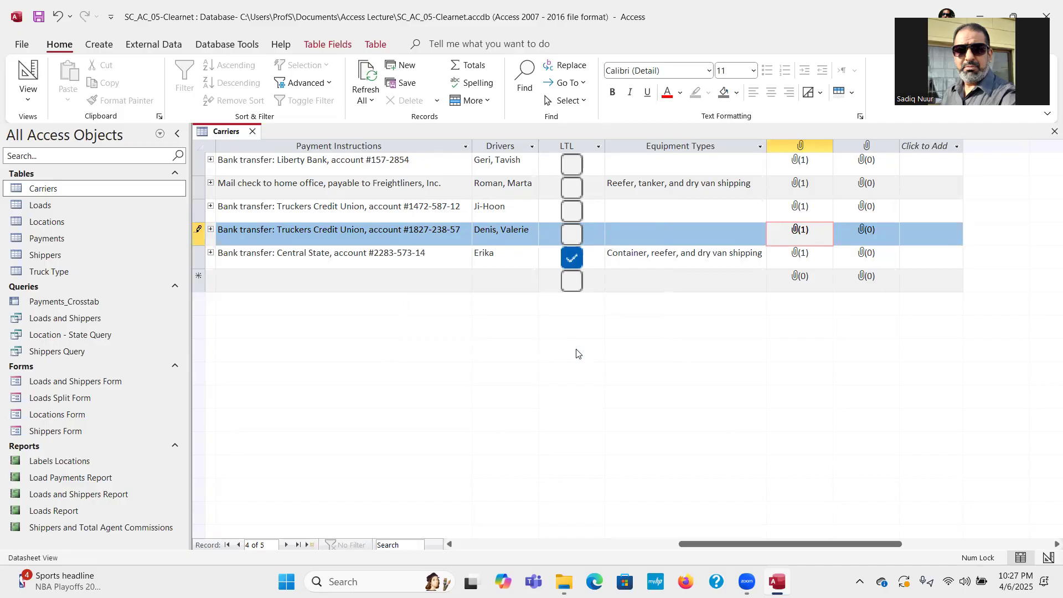
Add Support_AC_05_Geri.jpg as a second driver photo on the first carrier record.
{"action": "left_click", "coordinate": [817, 161]}
{"action": "right_click", "coordinate": [817, 161]}
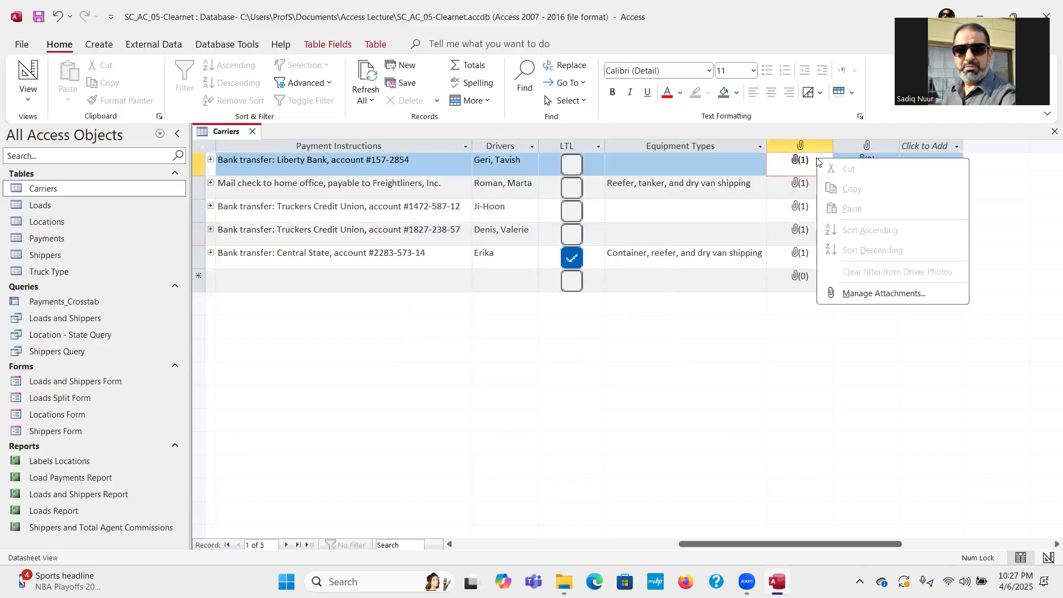
{"action": "left_click", "coordinate": [857, 294]}
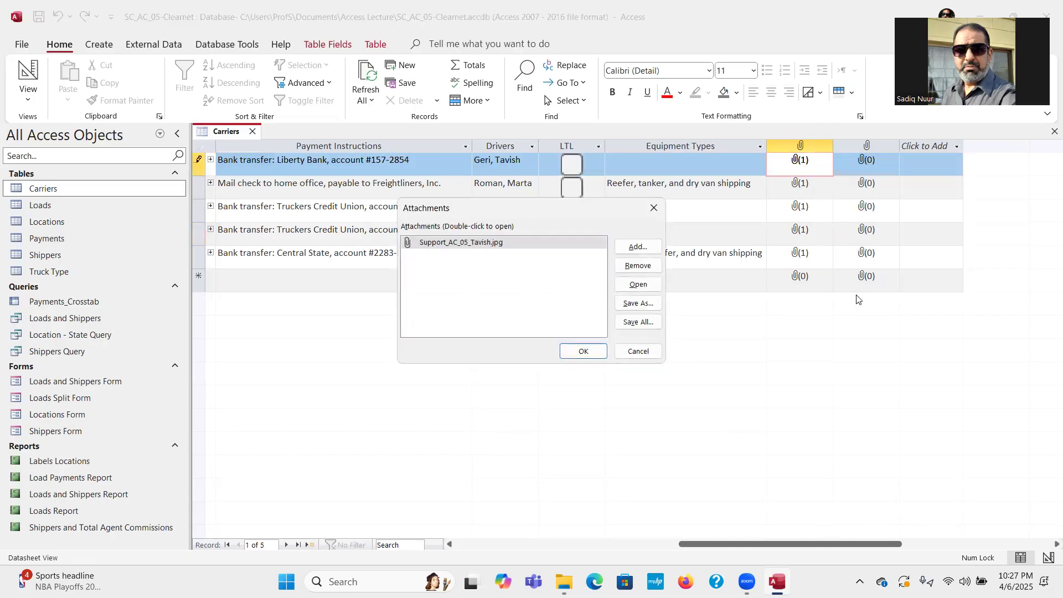
{"action": "left_click", "coordinate": [635, 247]}
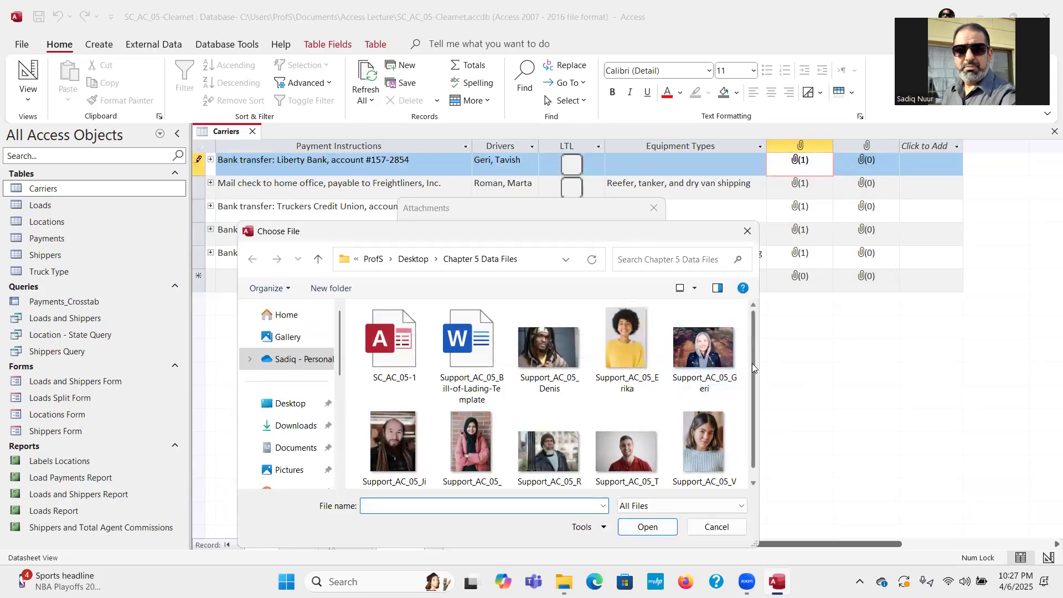
{"action": "left_click_drag", "start_coordinate": [752, 363], "coordinate": [753, 388]}
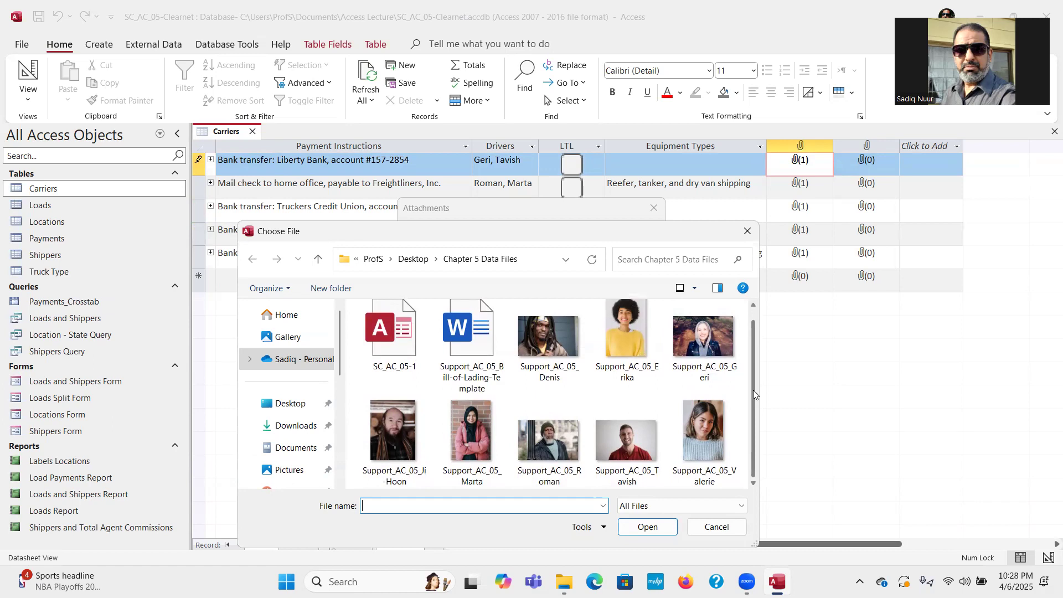
{"action": "left_click", "coordinate": [714, 346]}
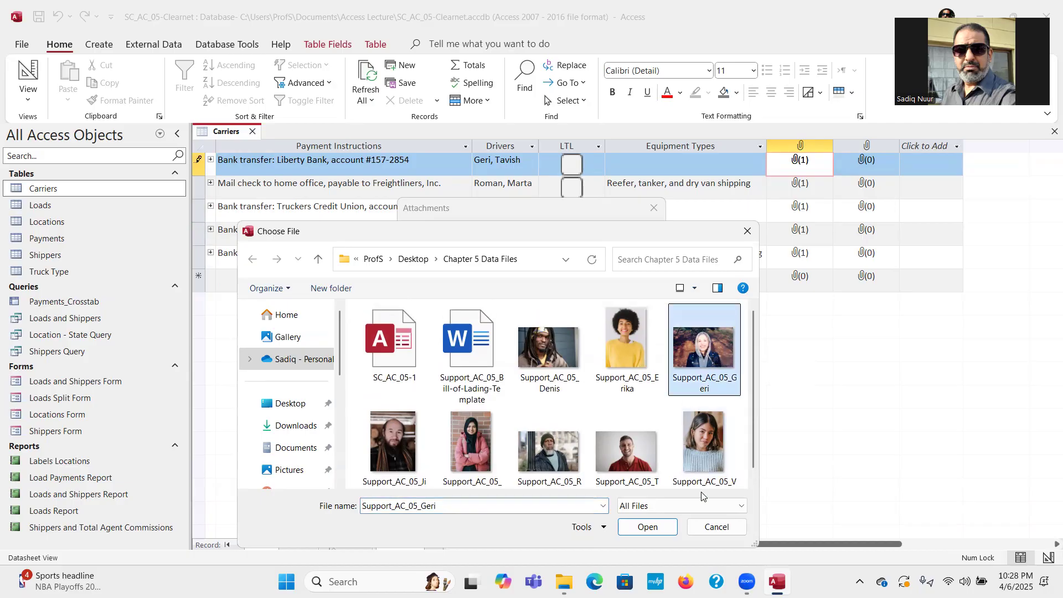
{"action": "left_click", "coordinate": [649, 529]}
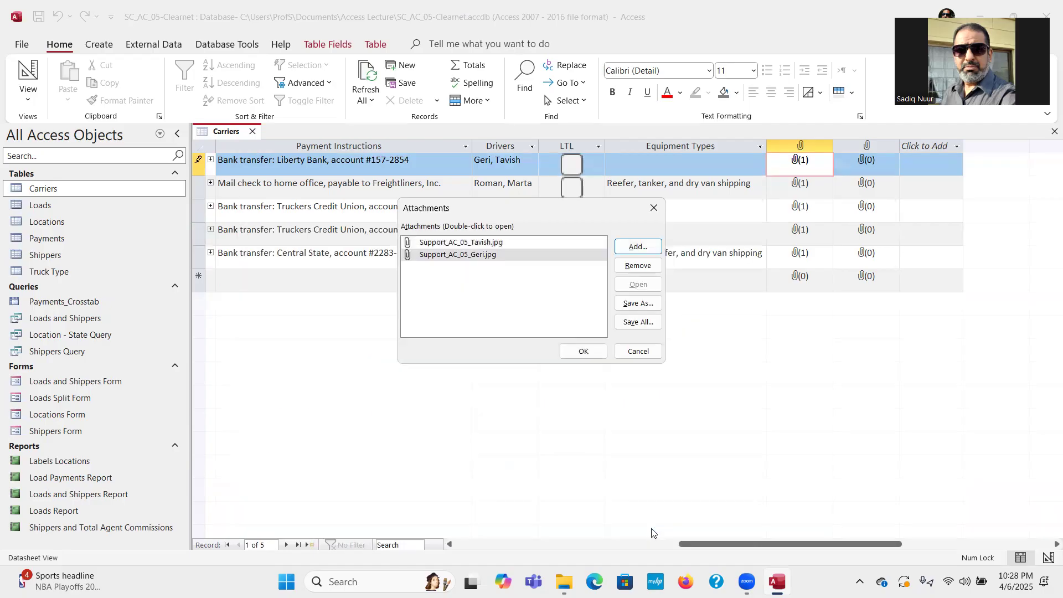
{"action": "left_click", "coordinate": [583, 352]}
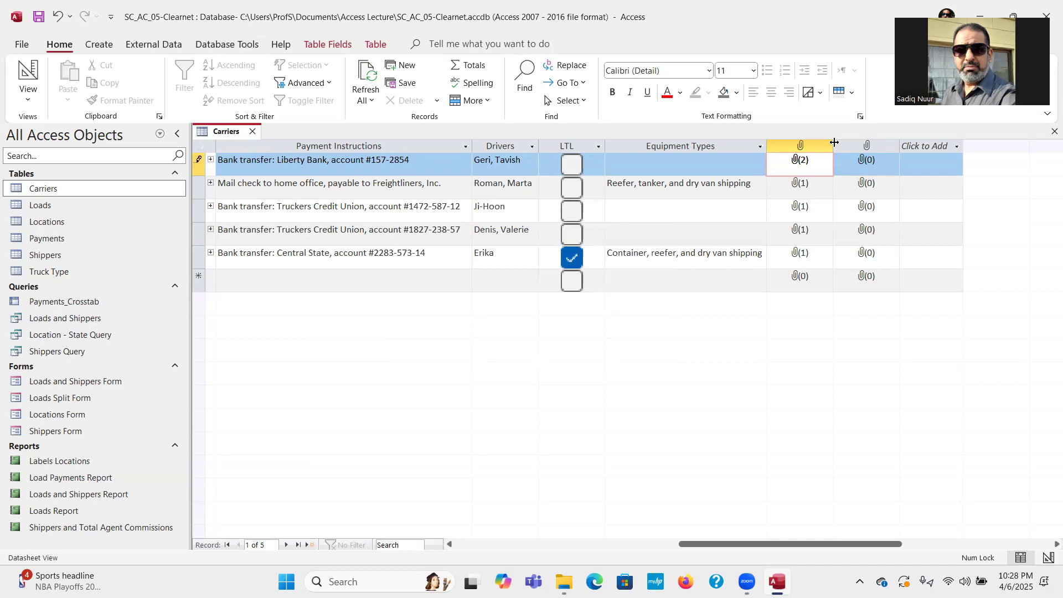
{"action": "left_click", "coordinate": [817, 189]}
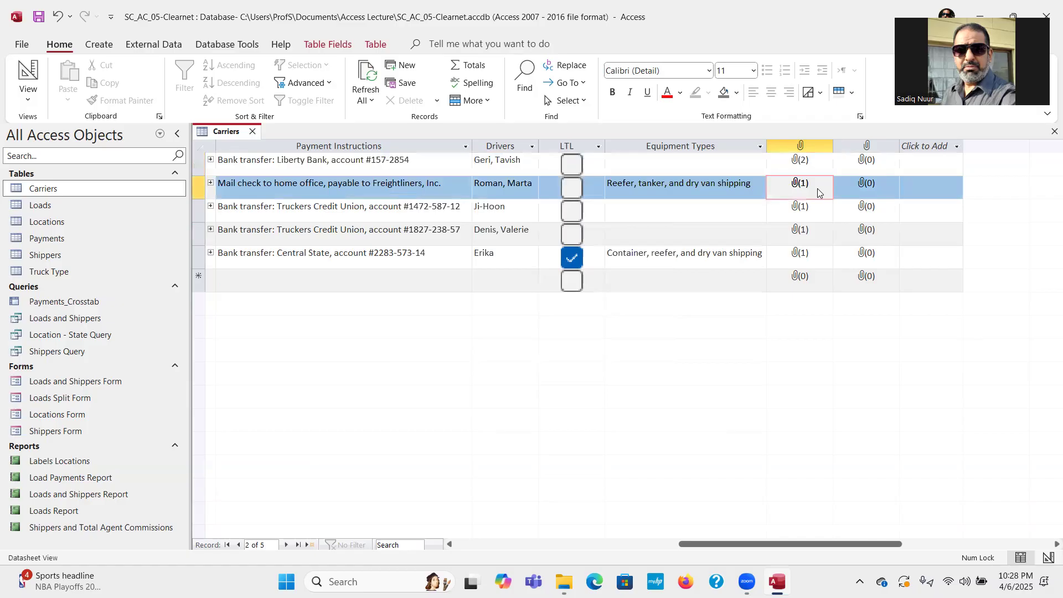
Add Support_AC_05_Denis.jpg beside Marta's photo on the Freightliners record's Driver Photos.
{"action": "right_click", "coordinate": [817, 192]}
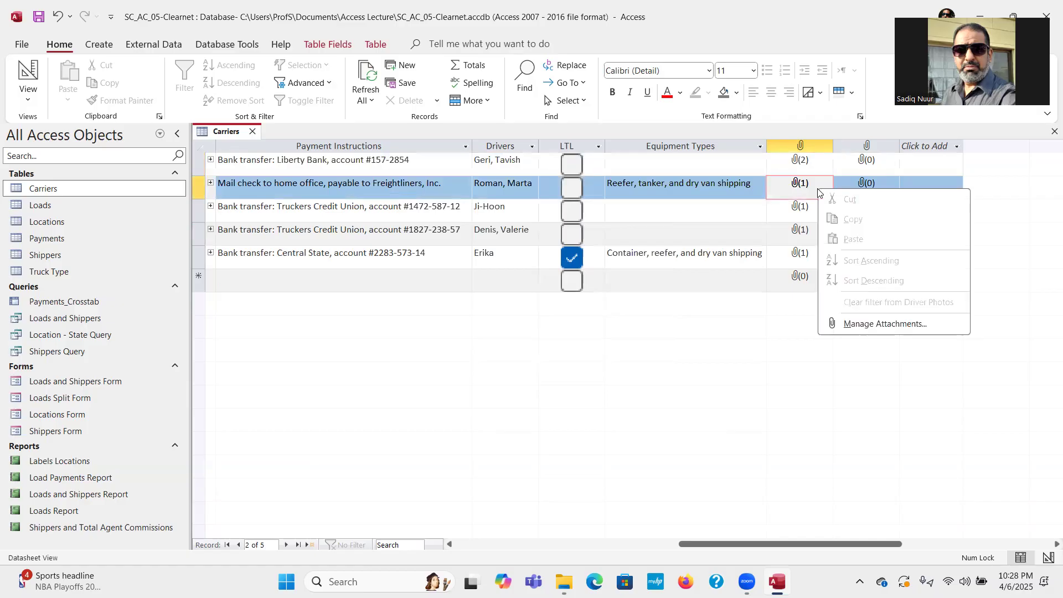
{"action": "left_click", "coordinate": [857, 326]}
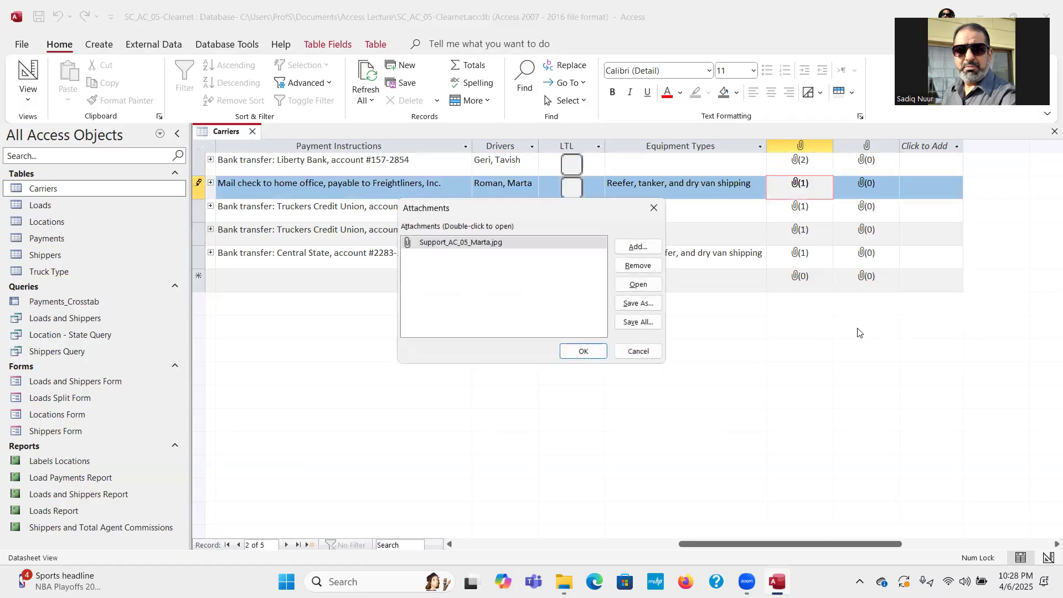
{"action": "left_click", "coordinate": [638, 247]}
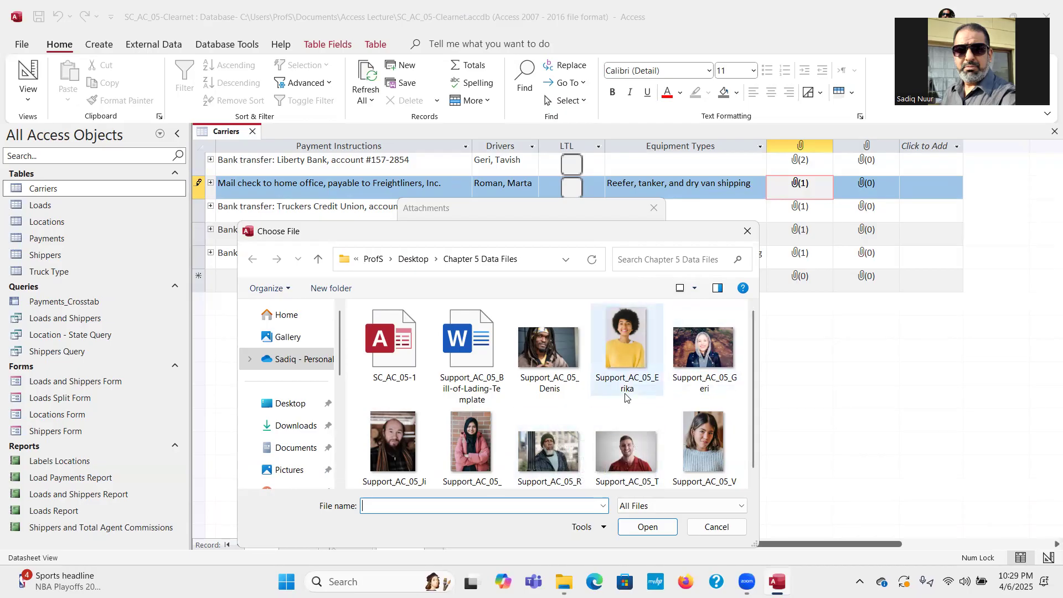
{"action": "left_click", "coordinate": [550, 354]}
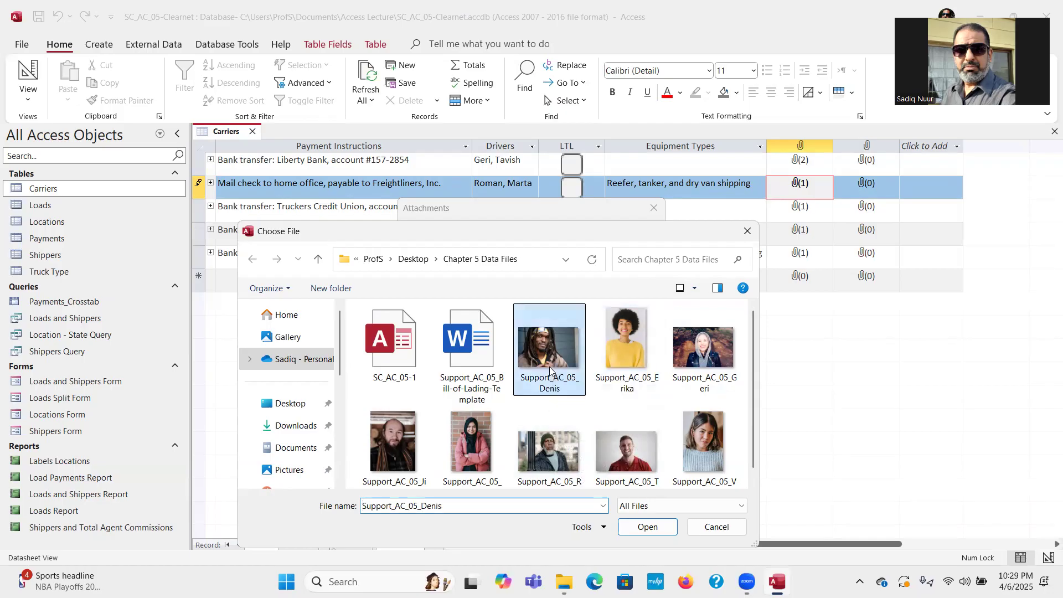
{"action": "left_click", "coordinate": [648, 529]}
{"action": "left_click", "coordinate": [581, 352]}
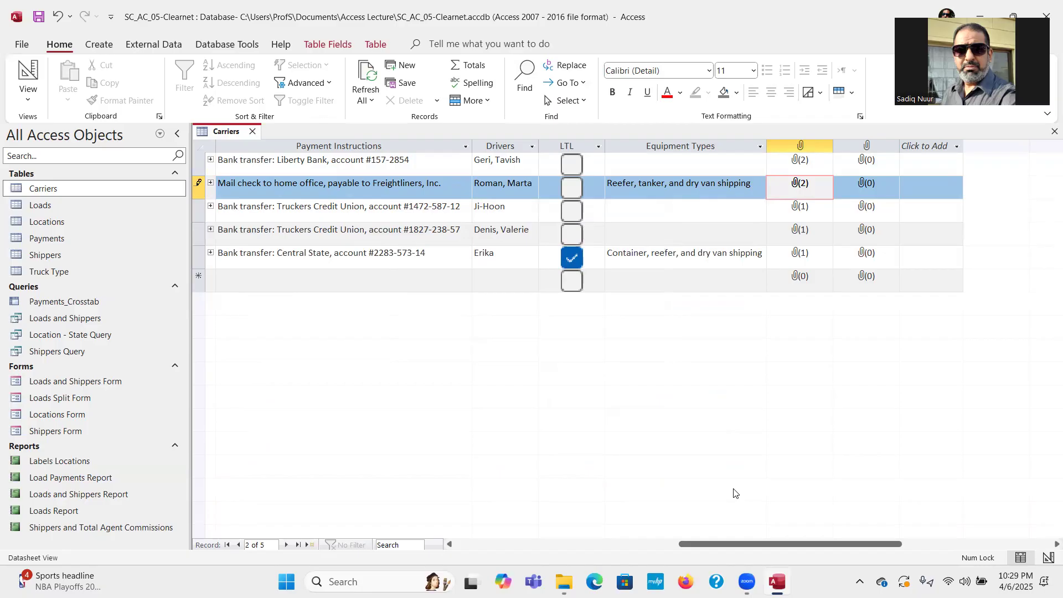
Remove Support_AC_05_Denis.jpg from the Freightliners record's driver photo attachments.
{"action": "right_click", "coordinate": [803, 186]}
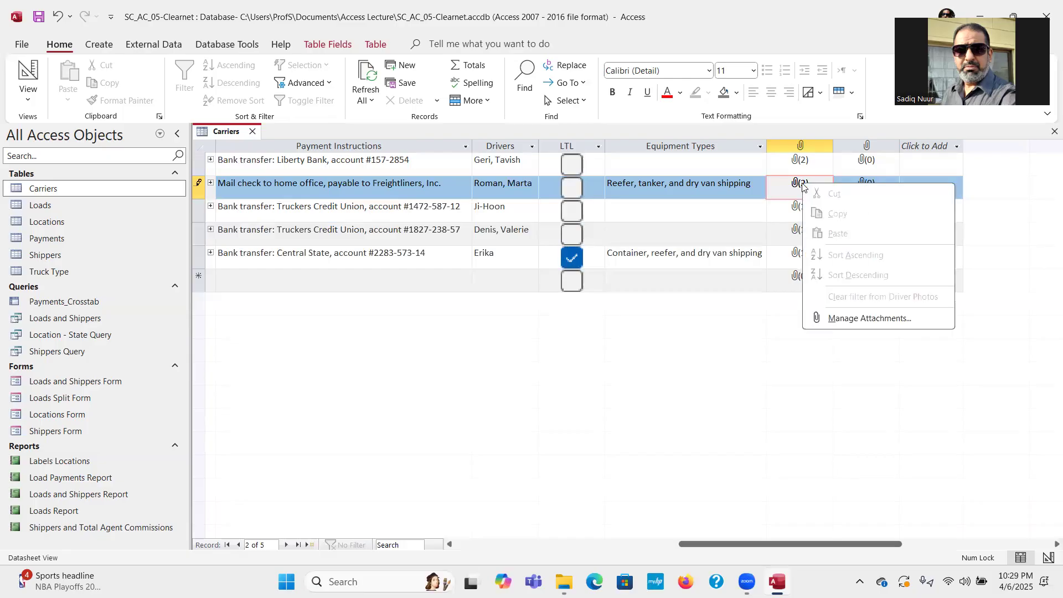
{"action": "left_click", "coordinate": [857, 318]}
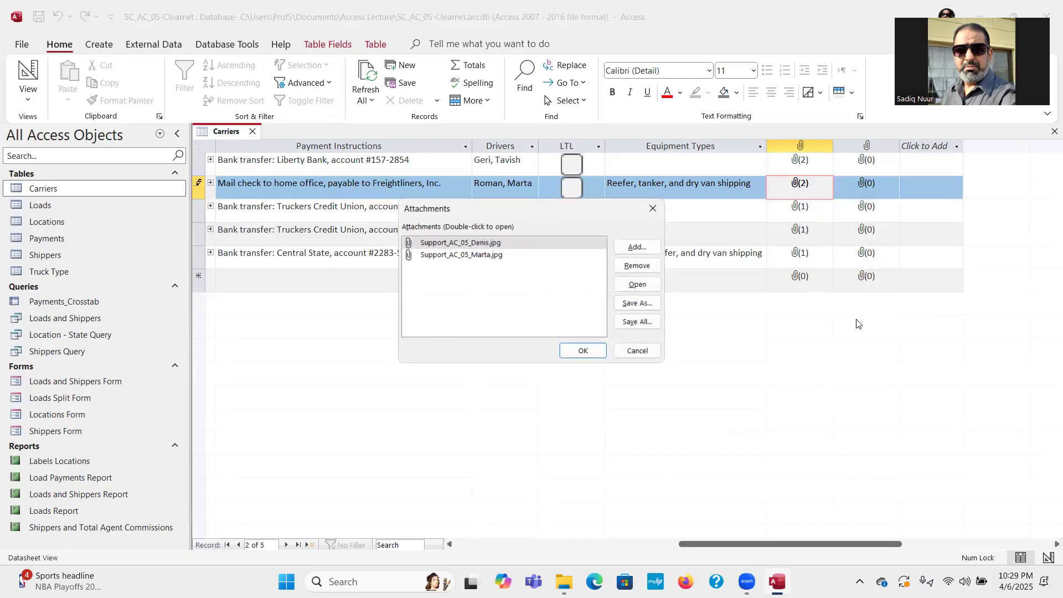
{"action": "left_click", "coordinate": [504, 242]}
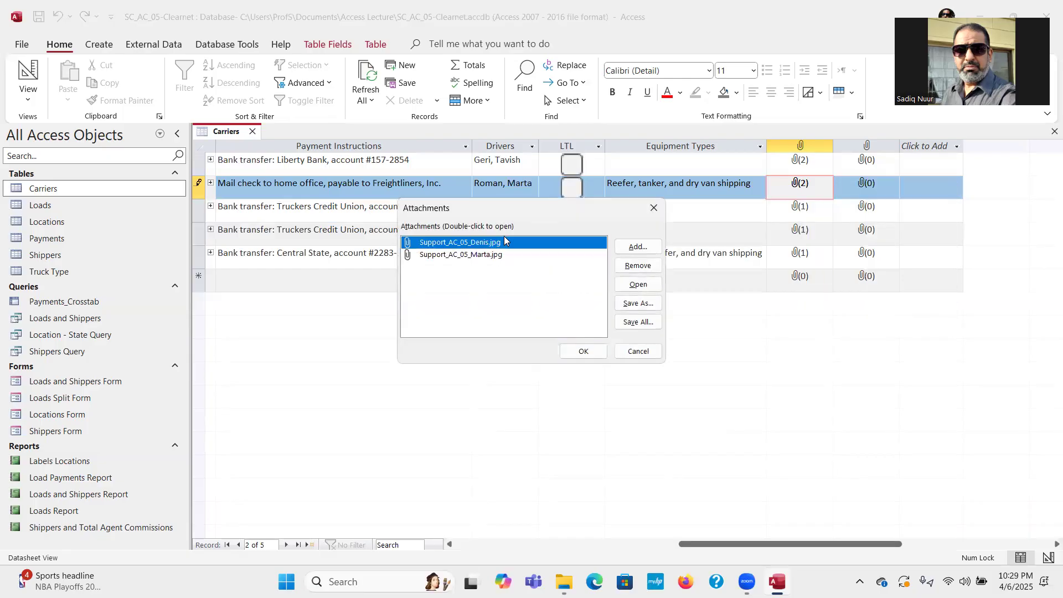
{"action": "left_click", "coordinate": [634, 266]}
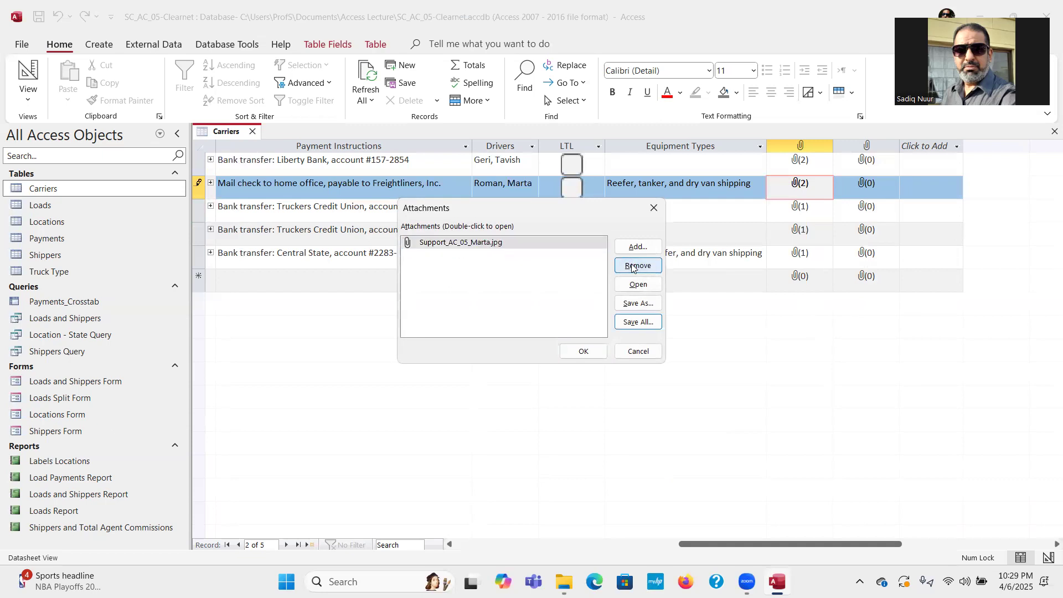
Add Support_AC_05_Roman.jpg in its place and save the two driver photos.
{"action": "left_click", "coordinate": [635, 247]}
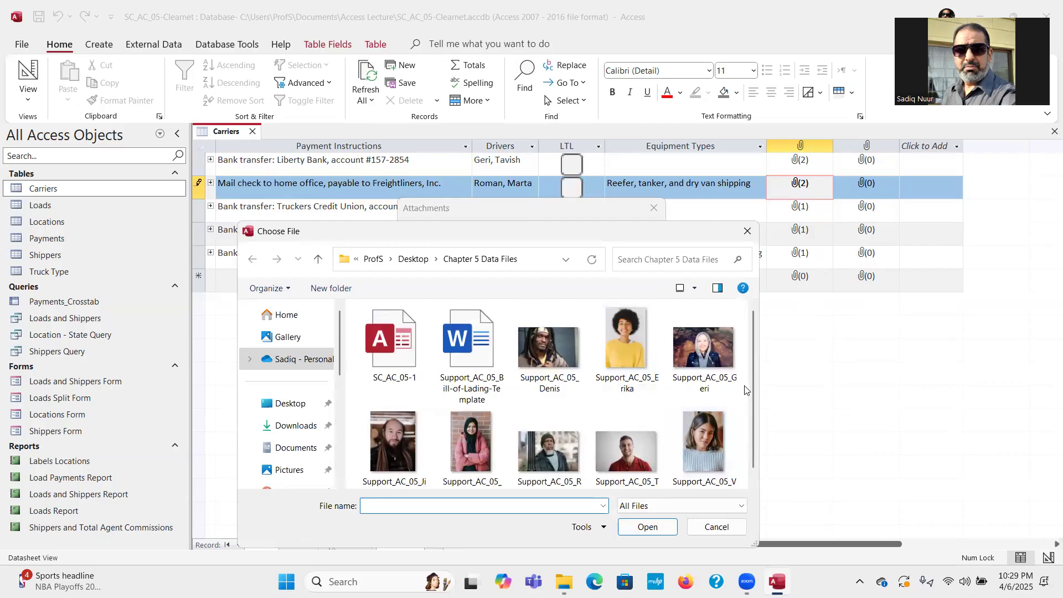
{"action": "left_click_drag", "start_coordinate": [752, 382], "coordinate": [752, 402]}
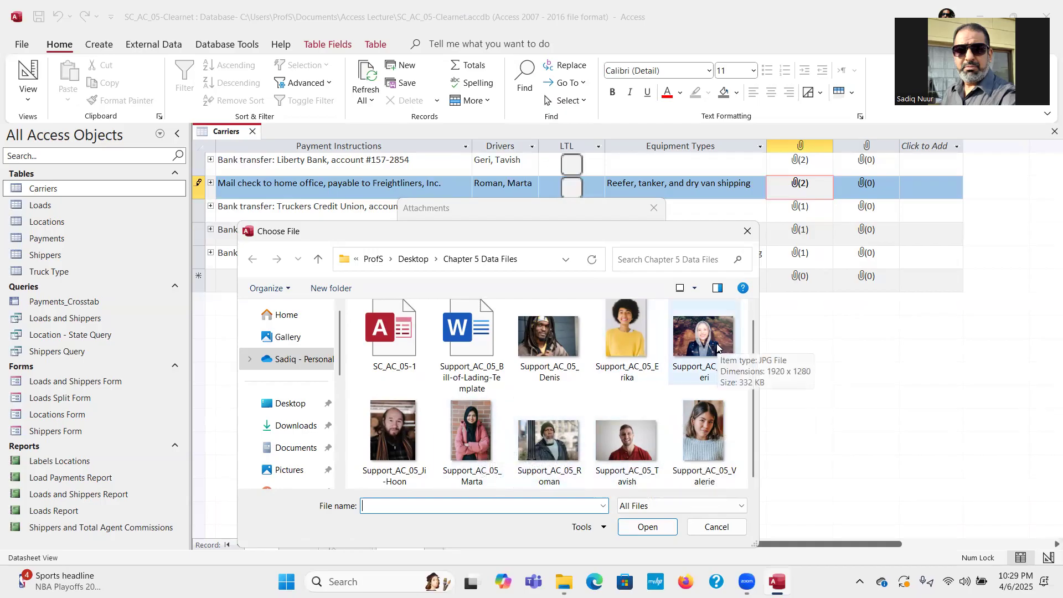
{"action": "left_click", "coordinate": [550, 453]}
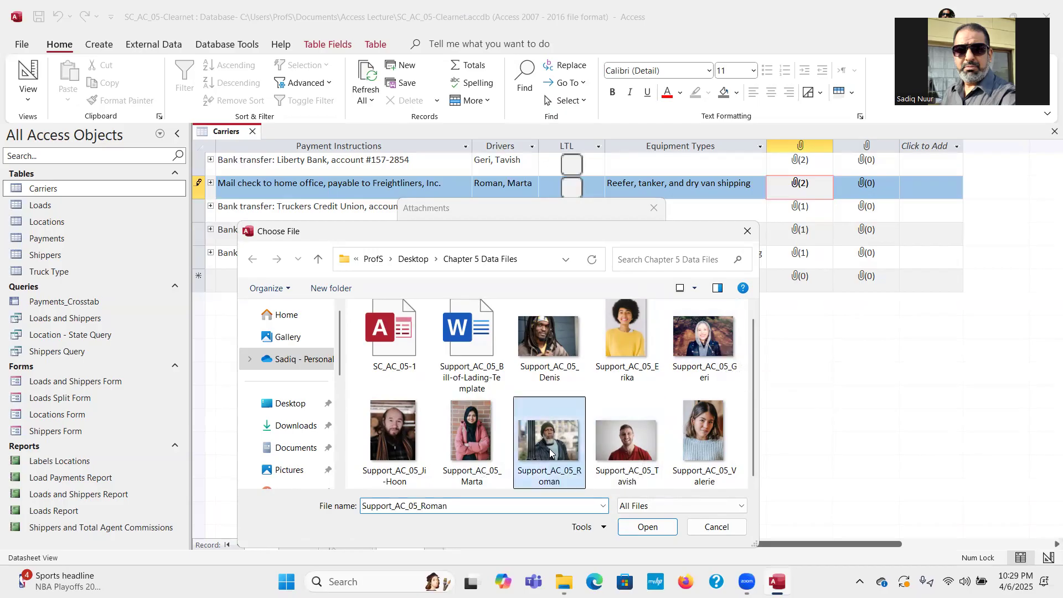
{"action": "left_click", "coordinate": [641, 529]}
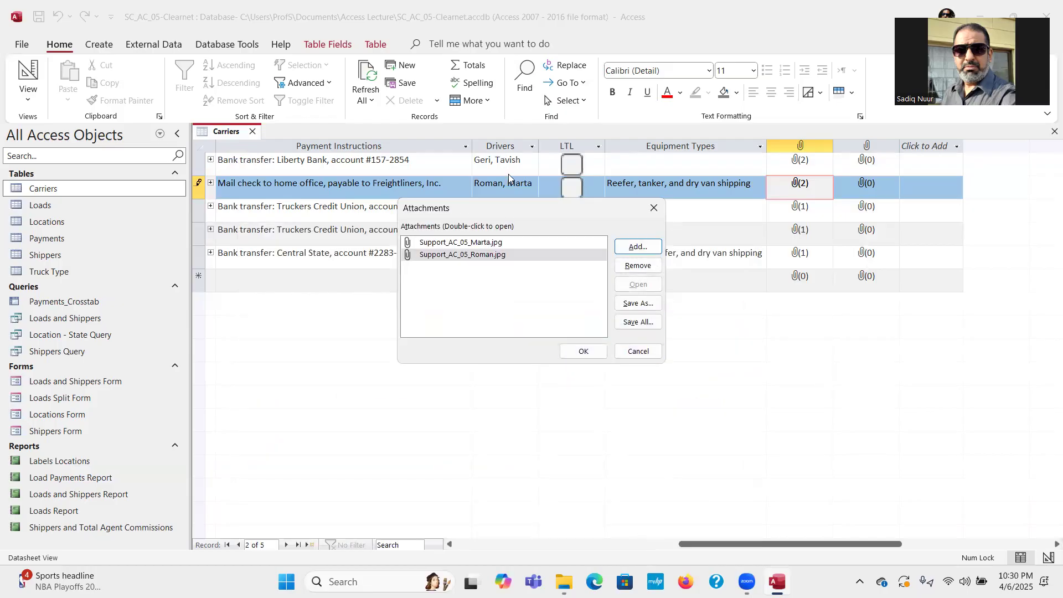
{"action": "left_click", "coordinate": [581, 353]}
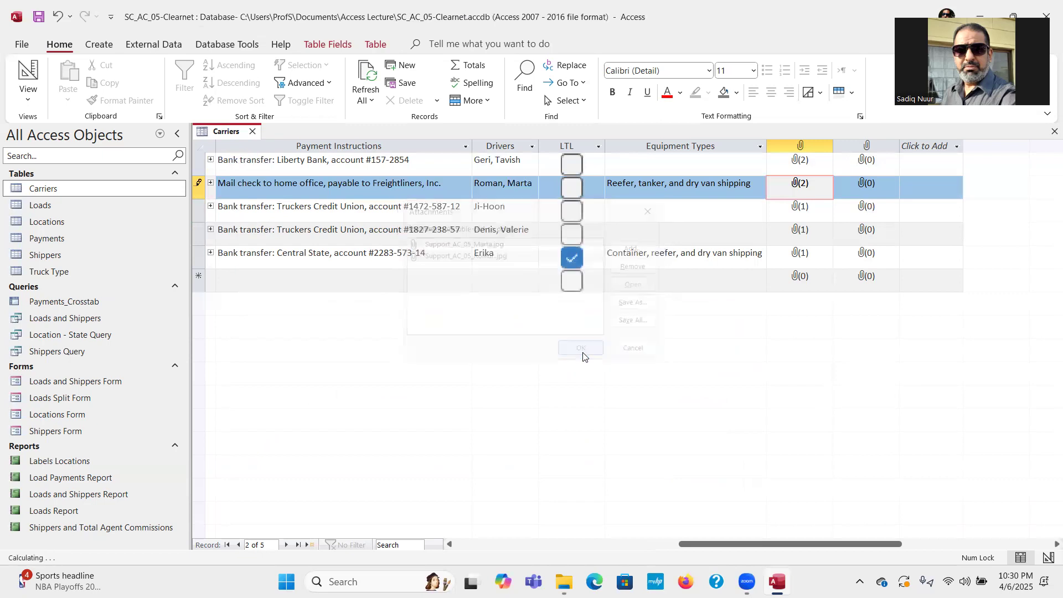
{"action": "left_click", "coordinate": [820, 232]}
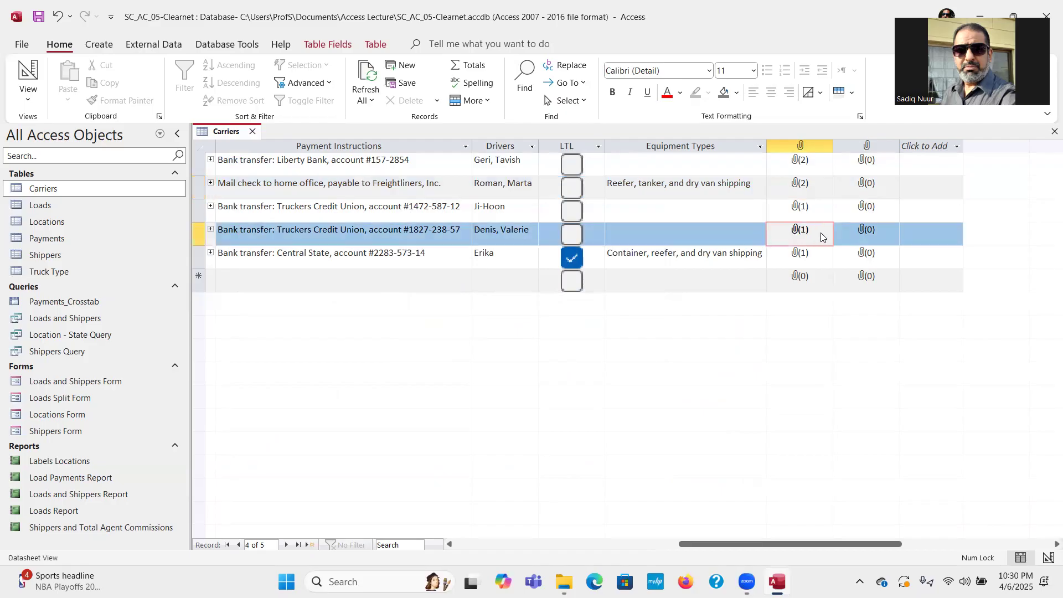
Attach Support_AC_05_Denis.jpg as a second driver photo on the fourth carrier record.
{"action": "right_click", "coordinate": [821, 237]}
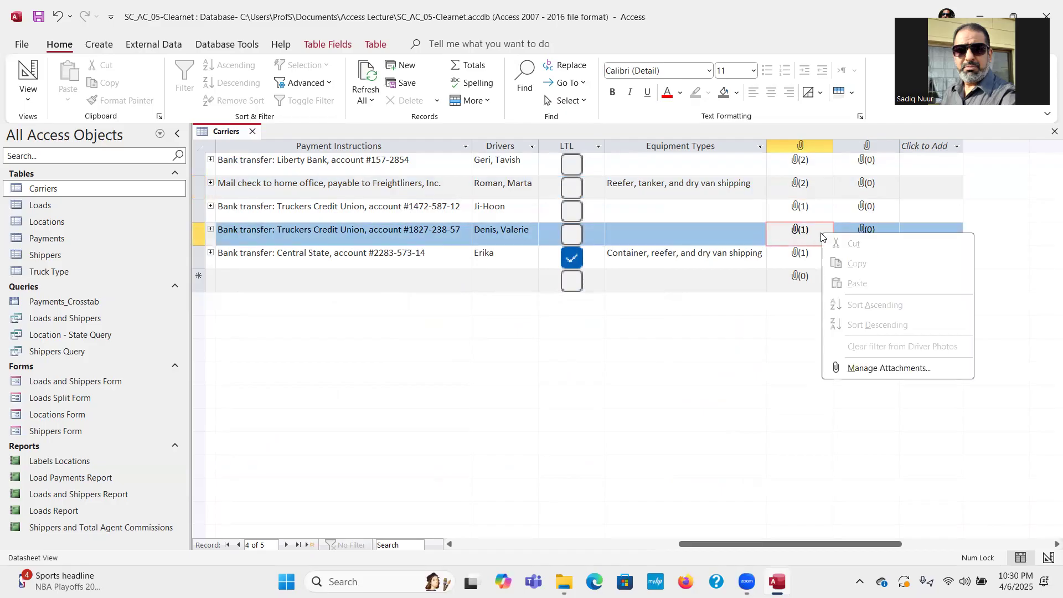
{"action": "left_click", "coordinate": [853, 373]}
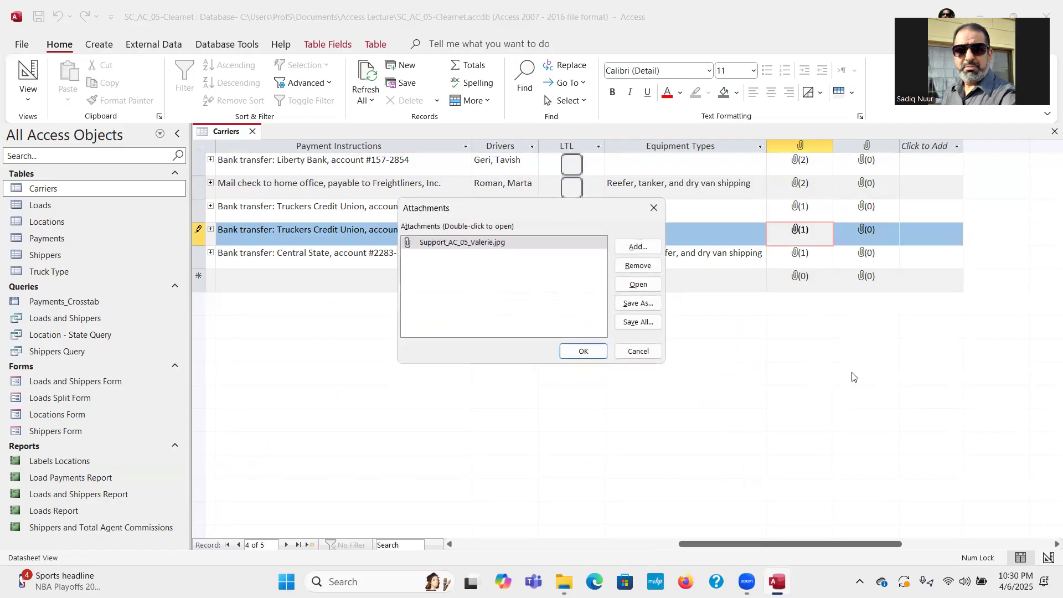
{"action": "left_click", "coordinate": [637, 247]}
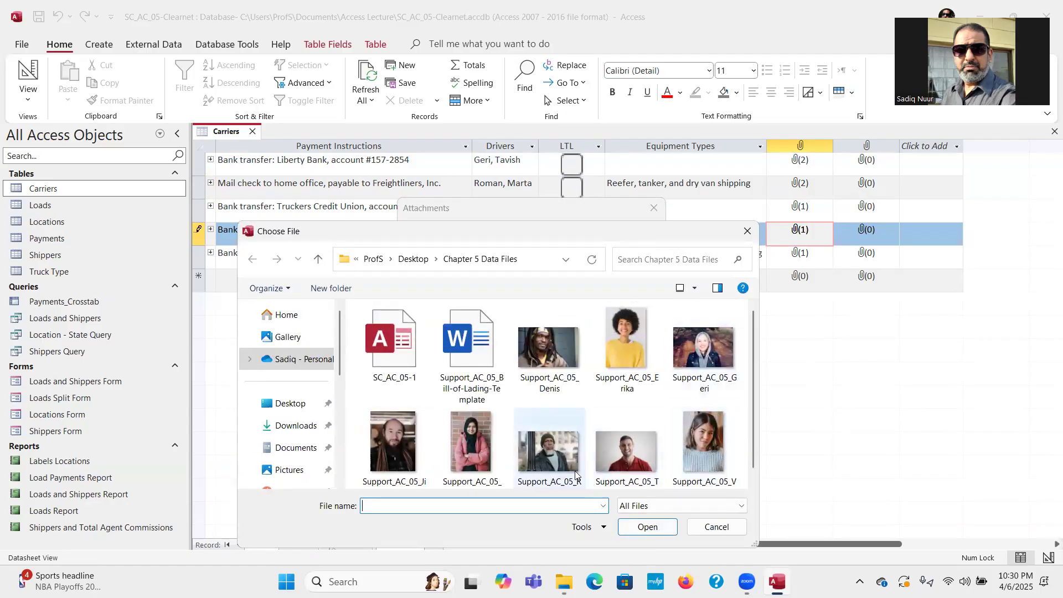
{"action": "left_click", "coordinate": [546, 352]}
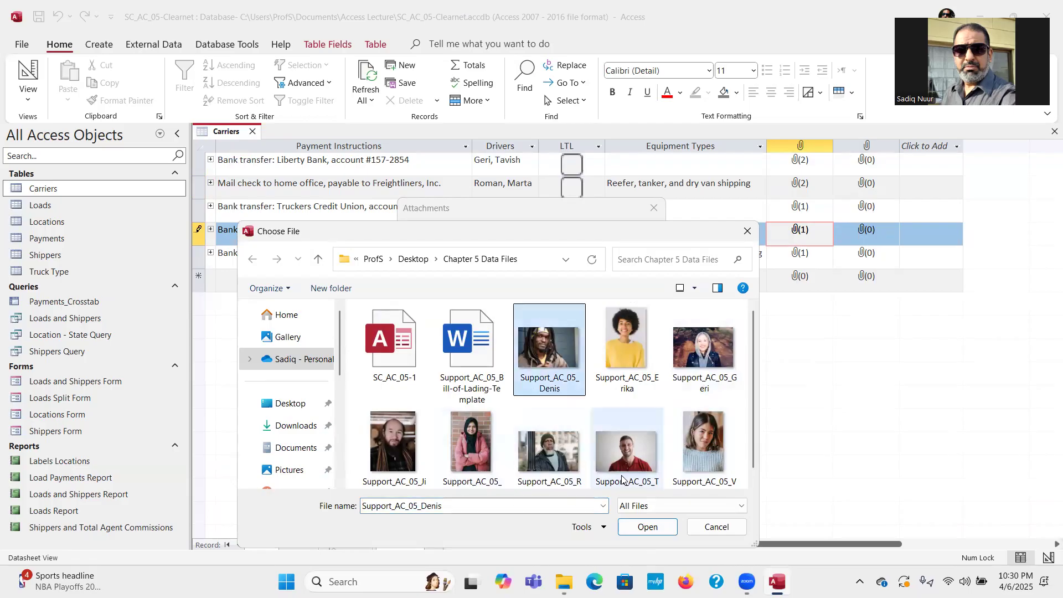
{"action": "left_click", "coordinate": [638, 529]}
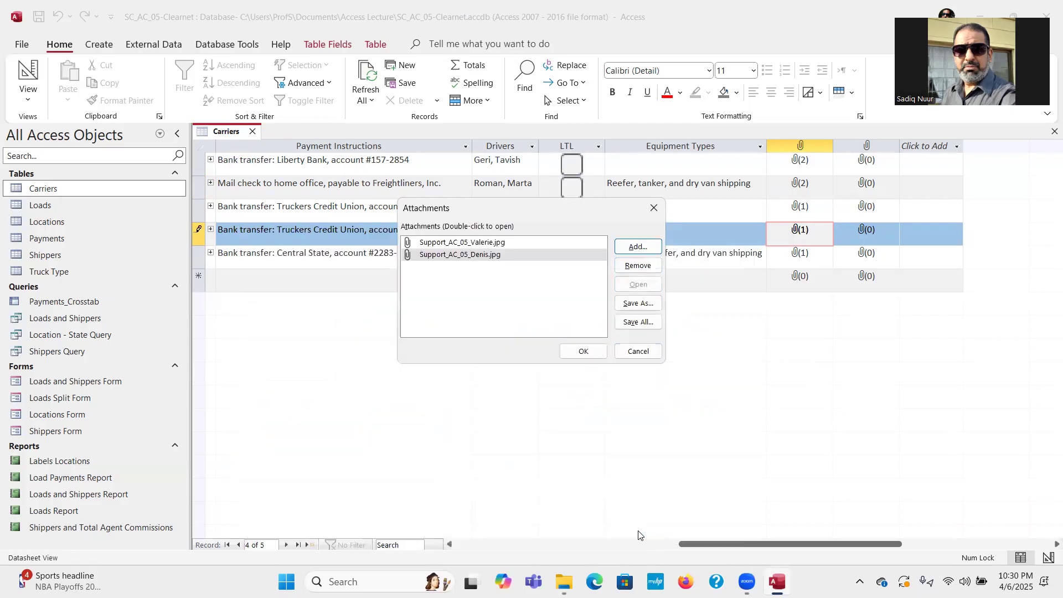
{"action": "left_click", "coordinate": [583, 351]}
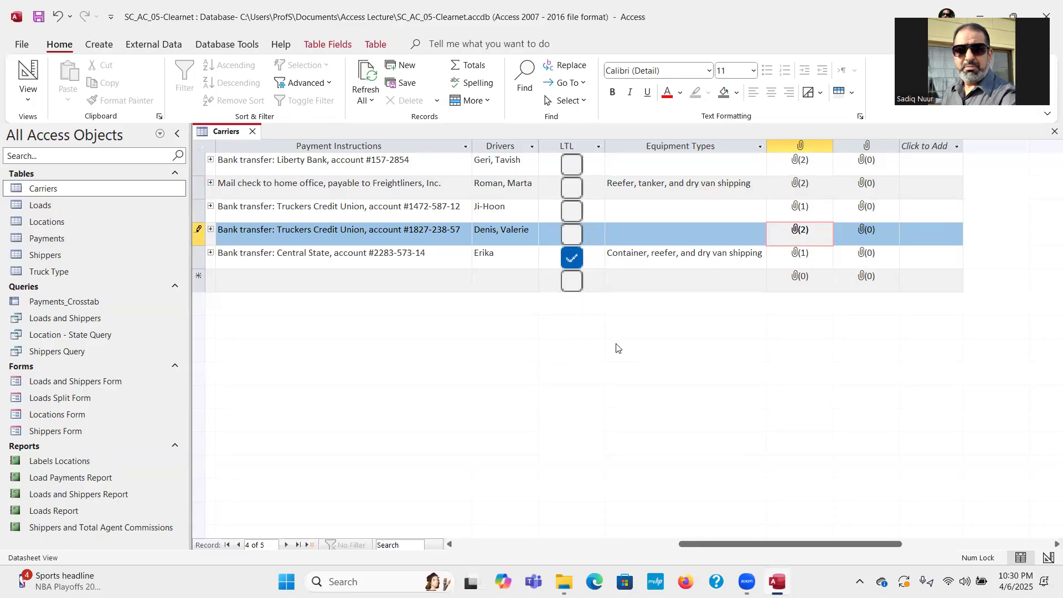
Add Support_AC_05_Bill-of-Lading-Template.docx to record C-005's Carrier Documentation attachments.
{"action": "right_click", "coordinate": [892, 258]}
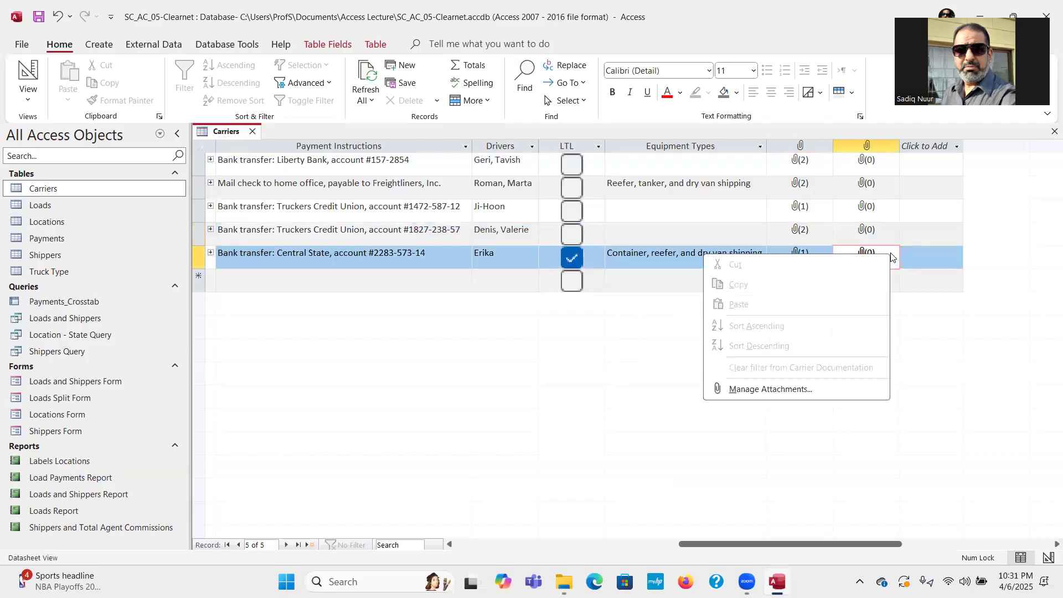
{"action": "left_click", "coordinate": [820, 391]}
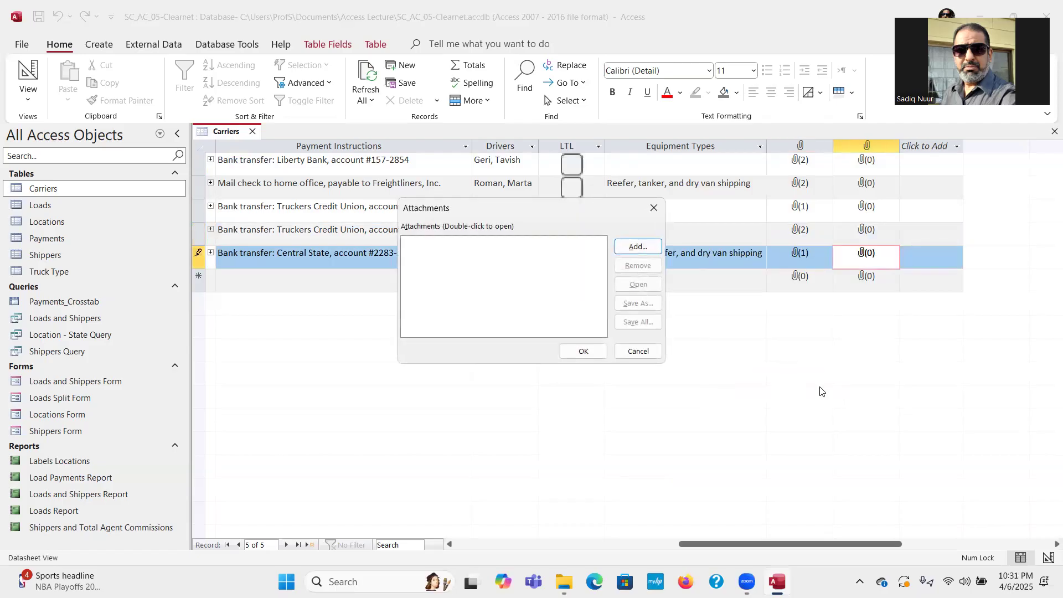
{"action": "left_click", "coordinate": [634, 248]}
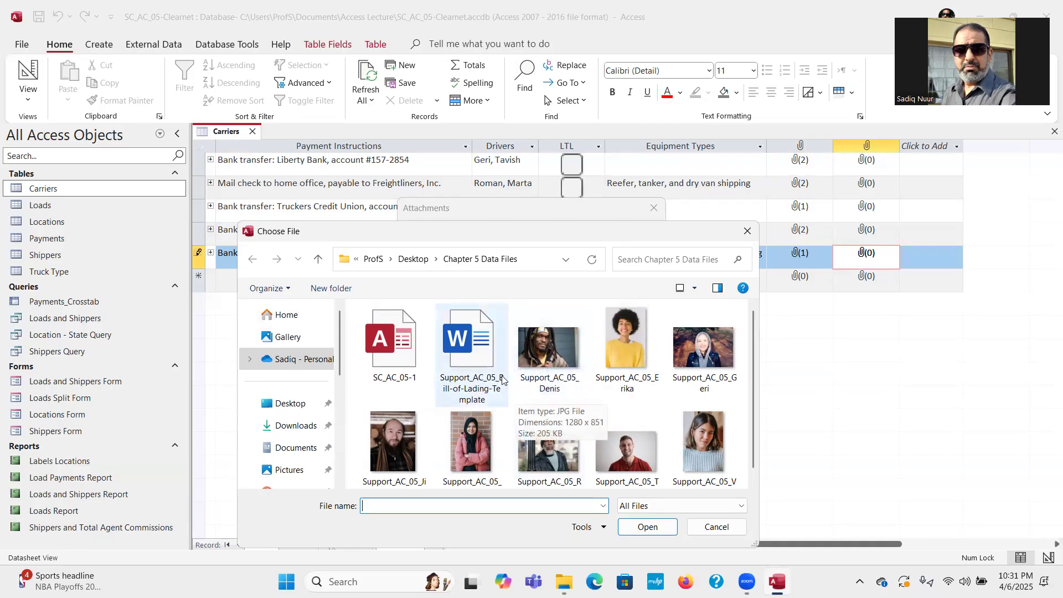
{"action": "left_click", "coordinate": [471, 354]}
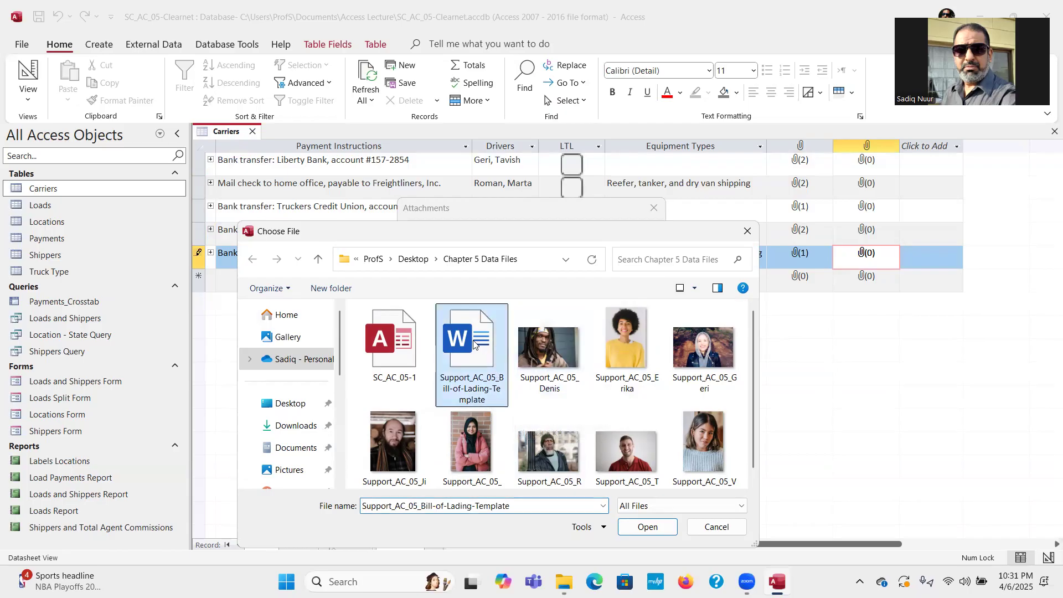
{"action": "left_click", "coordinate": [645, 529]}
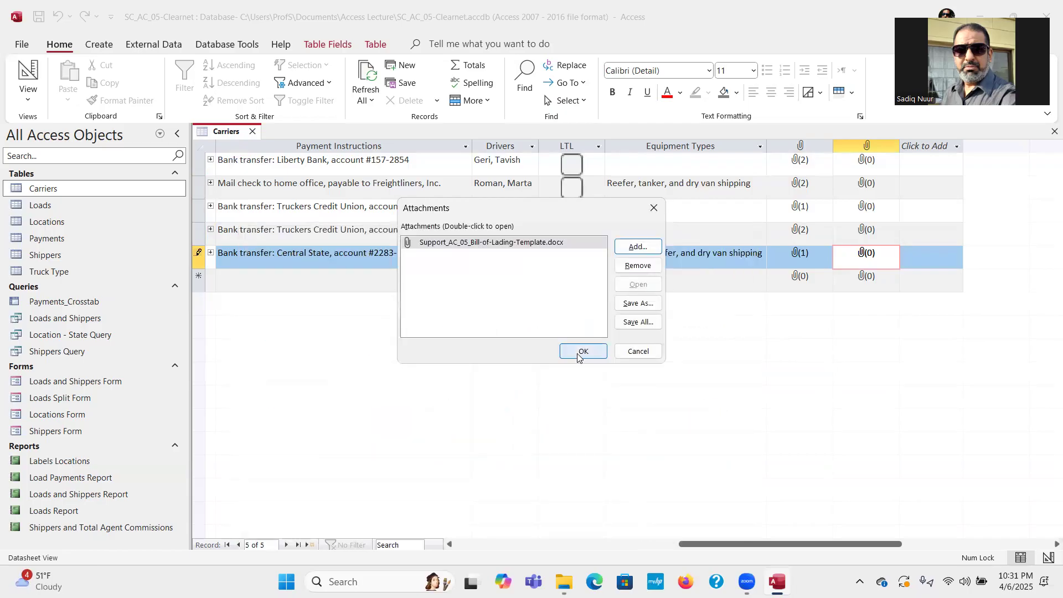
{"action": "left_click", "coordinate": [583, 352]}
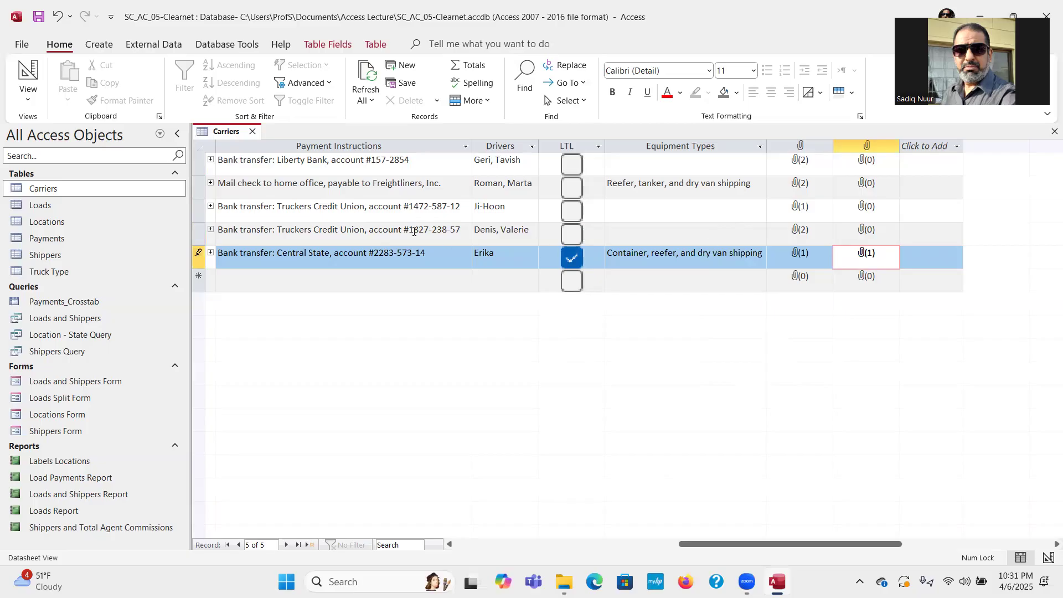
Save the Carriers table and close it.
{"action": "left_click", "coordinate": [45, 19]}
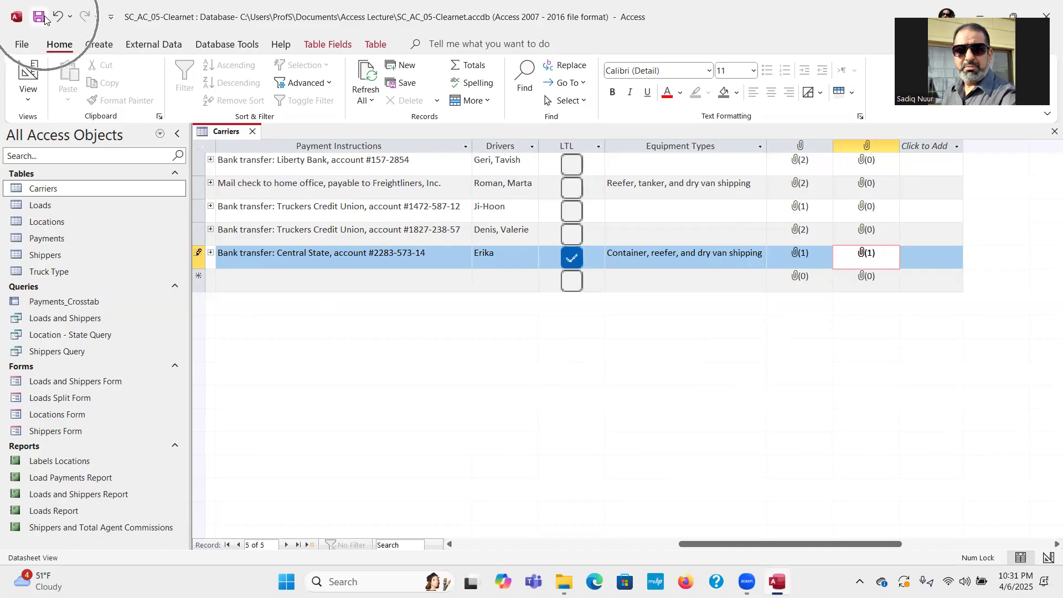
{"action": "left_click", "coordinate": [251, 133]}
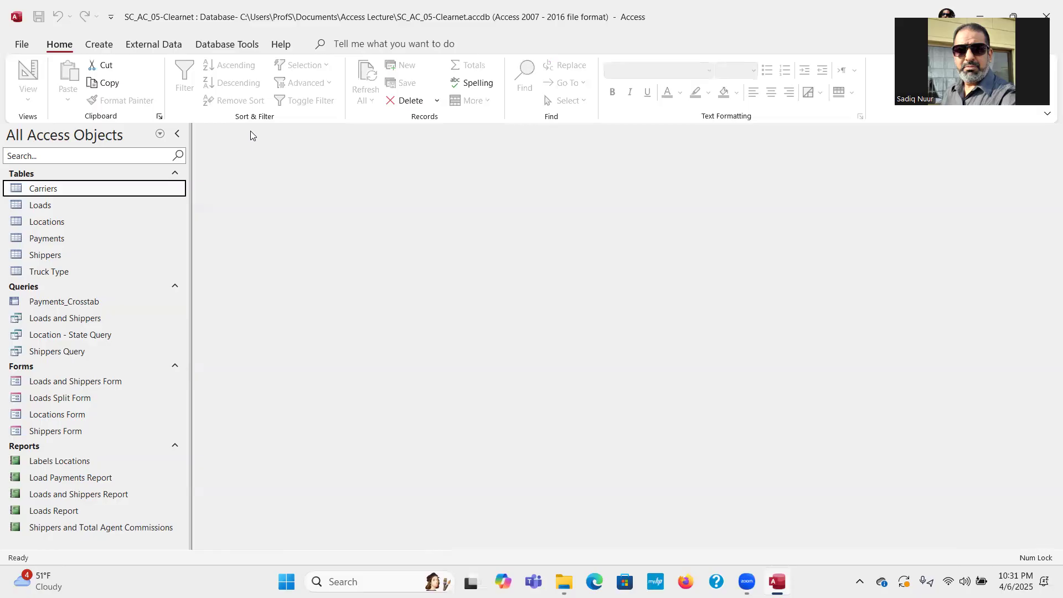
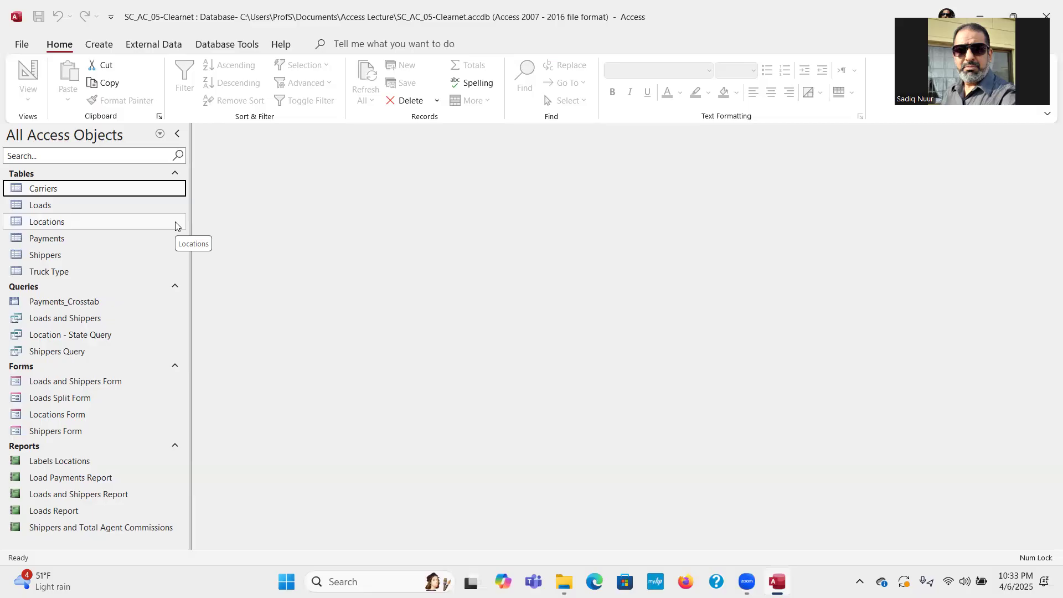
Create a blank form with Form Design and dismiss the Modern Chart tip.
{"action": "left_click", "coordinate": [97, 45]}
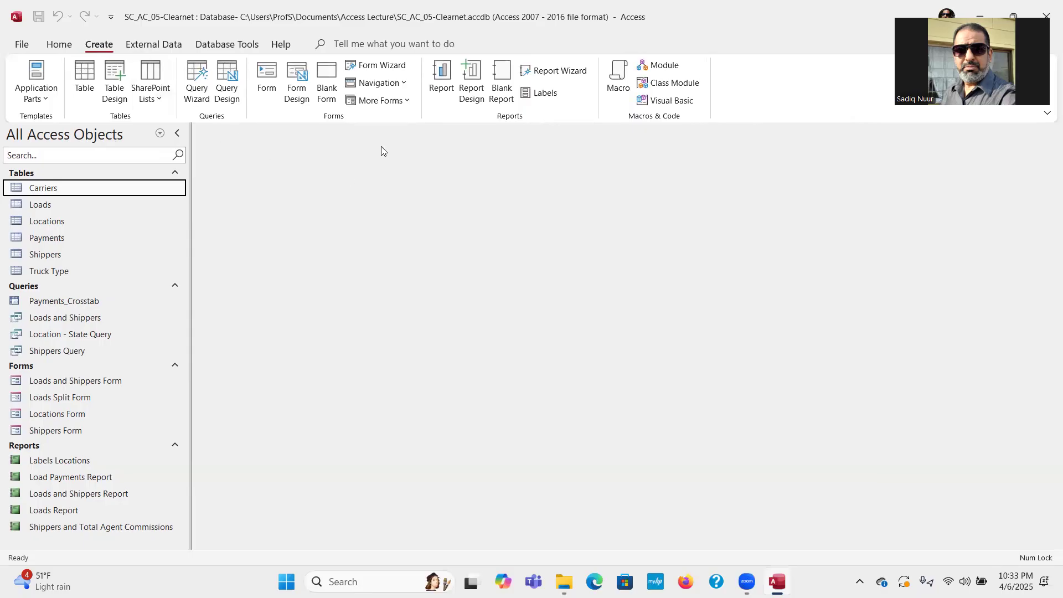
{"action": "key", "text": "ctrl"}
{"action": "key", "text": "ctrl"}
{"action": "left_click", "coordinate": [297, 76]}
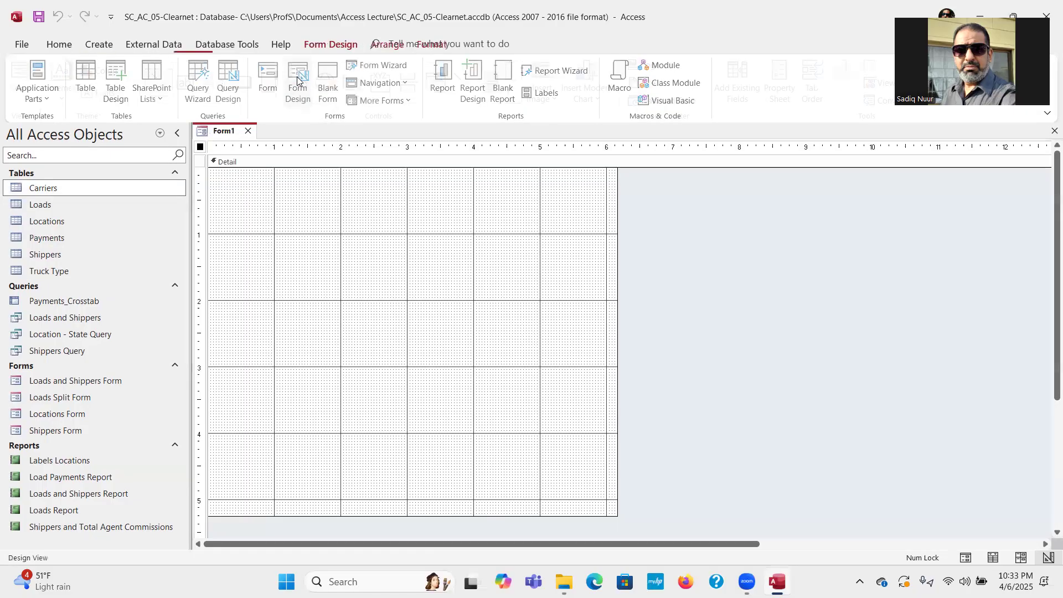
{"action": "left_click", "coordinate": [660, 235]}
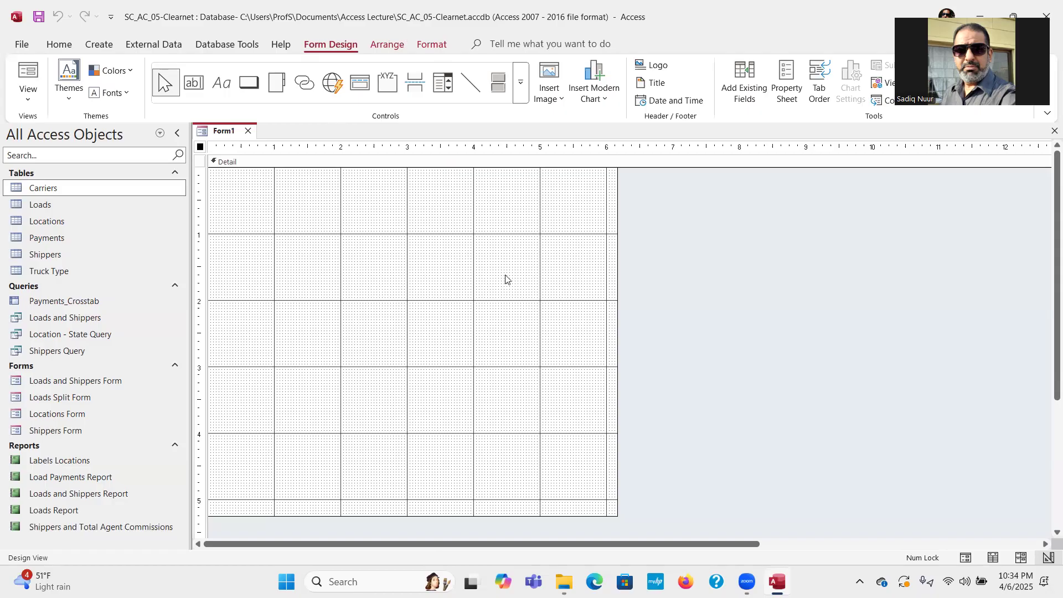
Show all tables in a wider Field List and drag Carriers' Carrier ID onto the form.
{"action": "left_click", "coordinate": [747, 91]}
{"action": "left_click", "coordinate": [747, 92]}
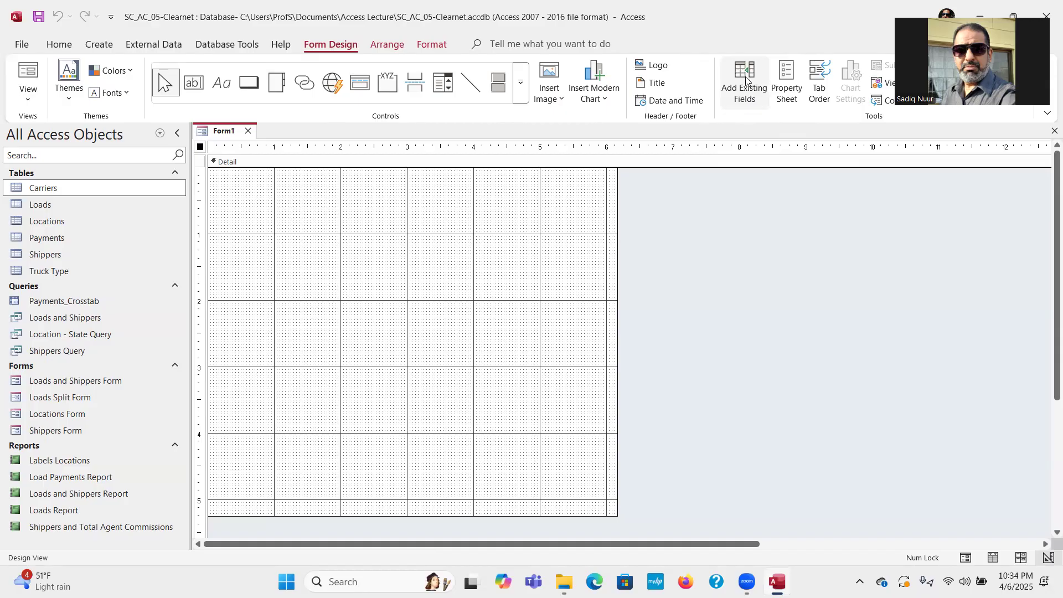
{"action": "left_click", "coordinate": [747, 80]}
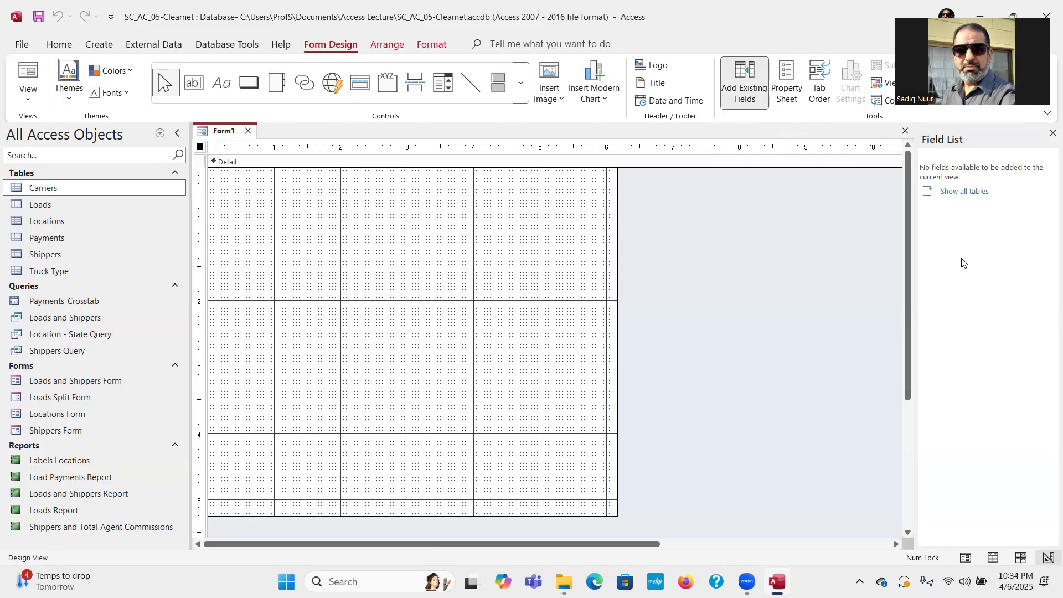
{"action": "left_click", "coordinate": [951, 194]}
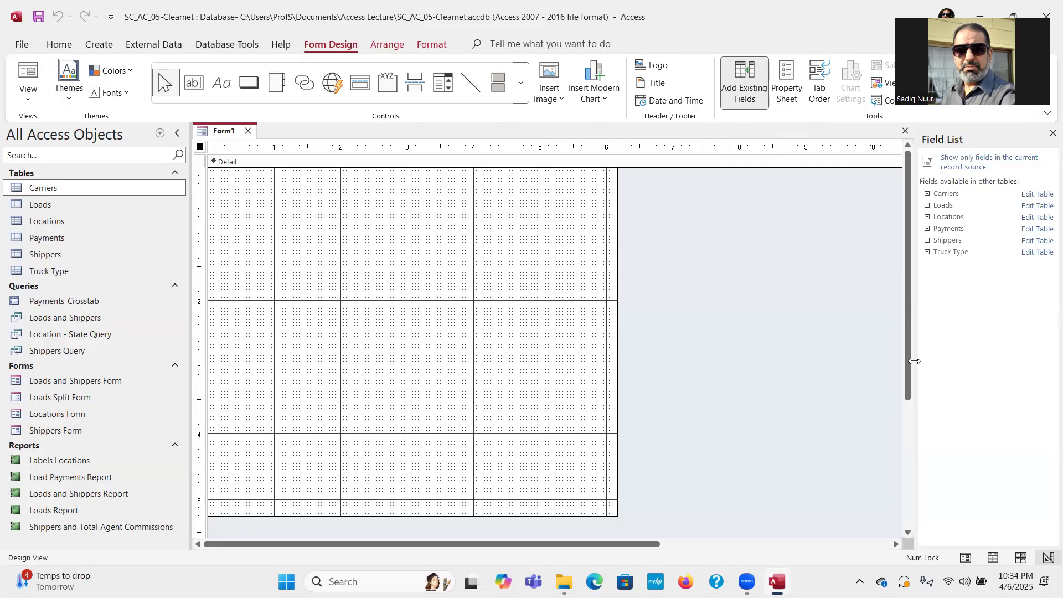
{"action": "left_click_drag", "start_coordinate": [915, 361], "coordinate": [851, 372]}
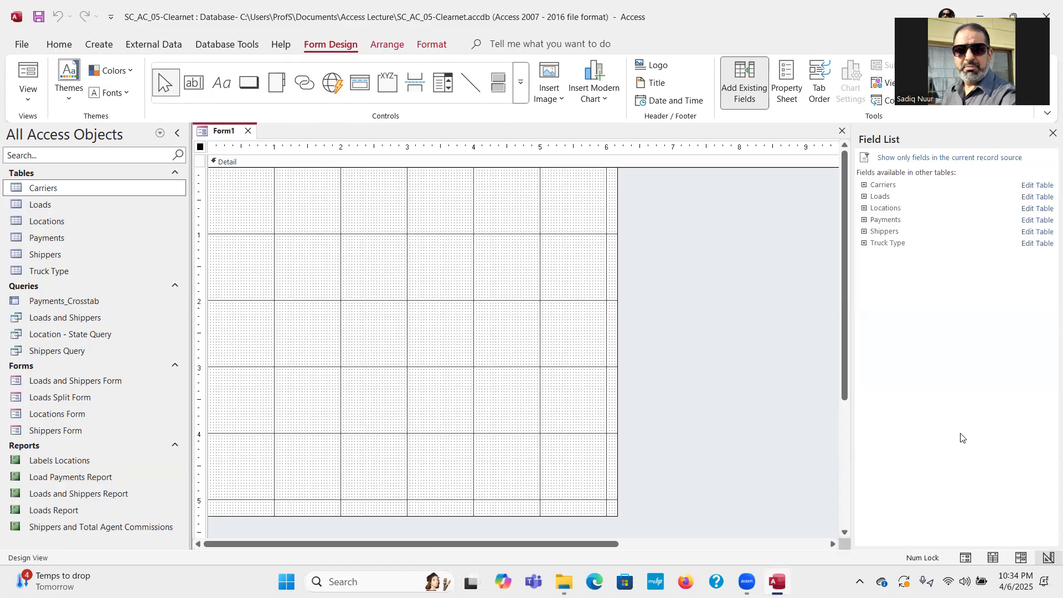
{"action": "left_click", "coordinate": [865, 186]}
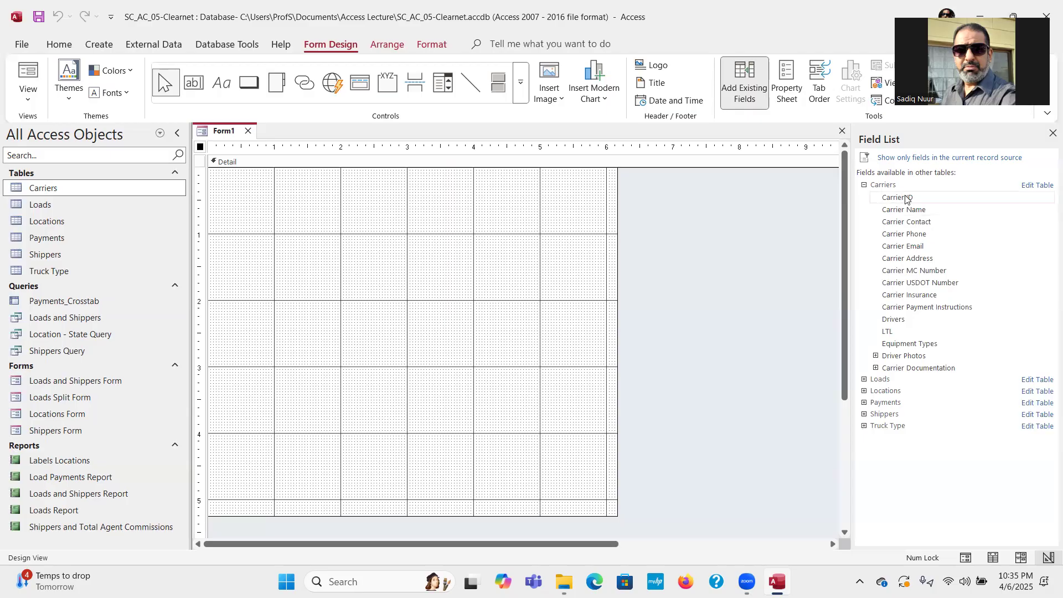
{"action": "left_click_drag", "start_coordinate": [906, 199], "coordinate": [383, 206]}
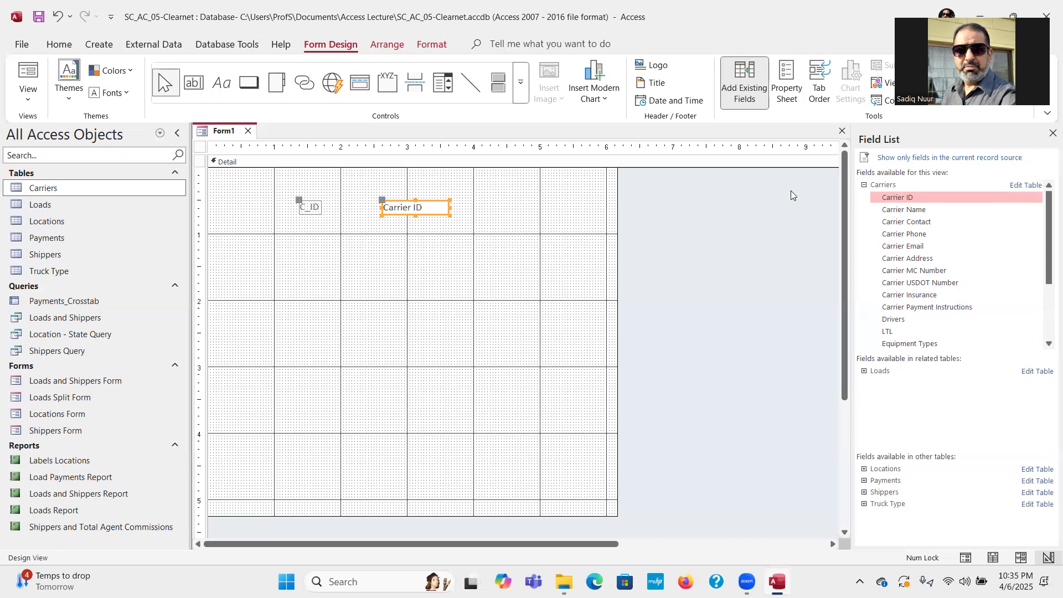
Place Carrier Name, Carrier Contact, Carrier Phone and Drivers on the form, then select Name and Contact boxes.
{"action": "left_click_drag", "start_coordinate": [900, 215], "coordinate": [280, 268]}
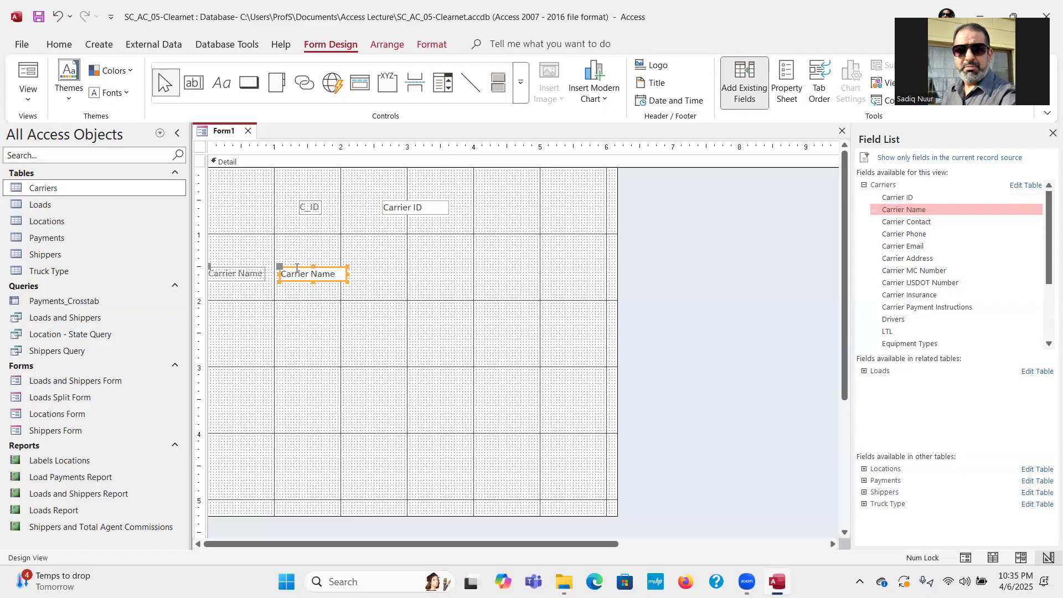
{"action": "left_click_drag", "start_coordinate": [296, 268], "coordinate": [309, 228]}
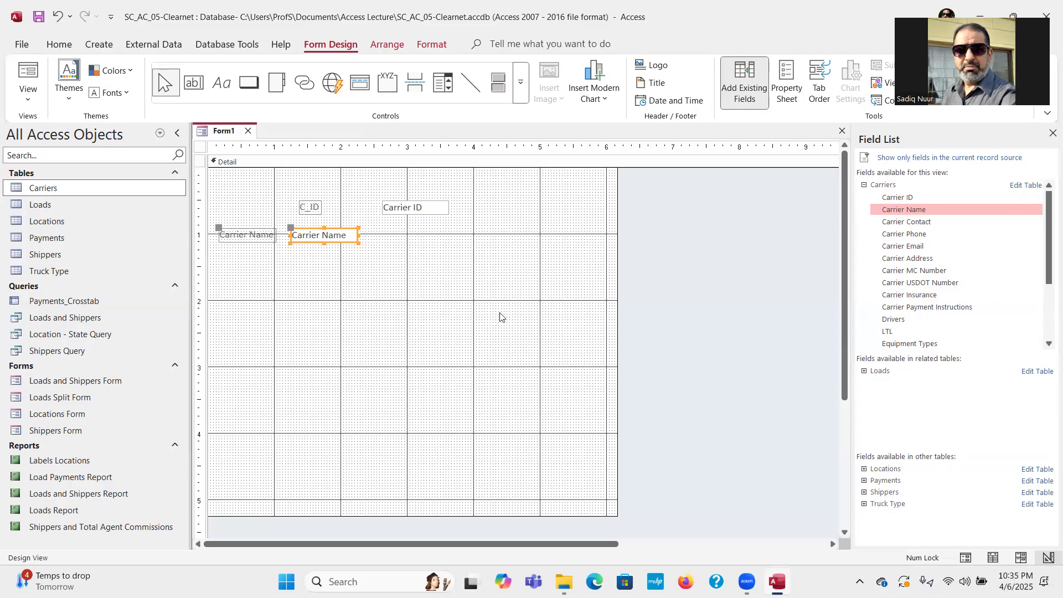
{"action": "left_click_drag", "start_coordinate": [887, 224], "coordinate": [291, 261]}
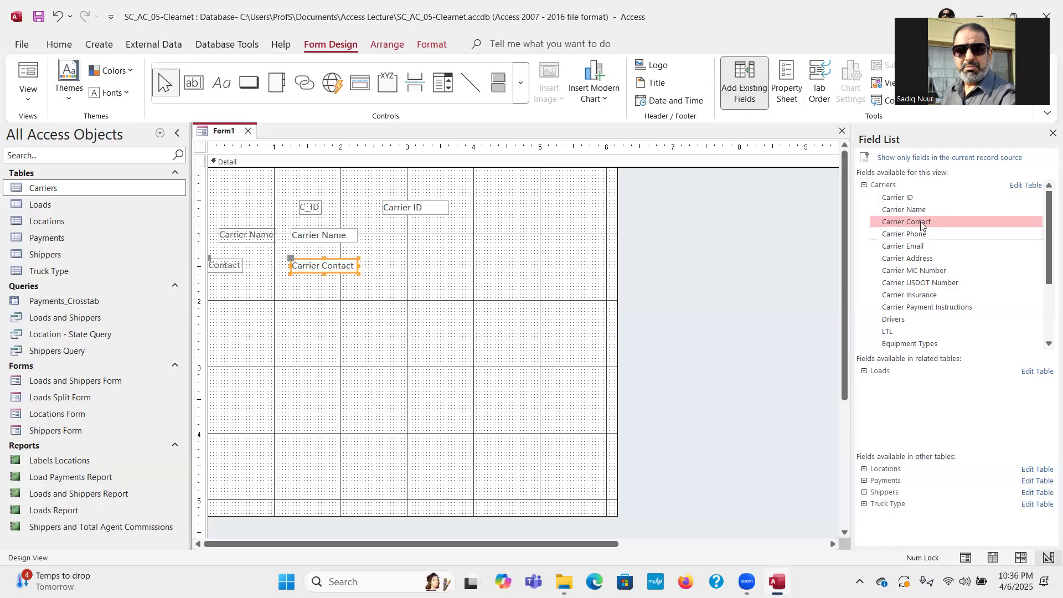
{"action": "left_click_drag", "start_coordinate": [916, 234], "coordinate": [449, 230]}
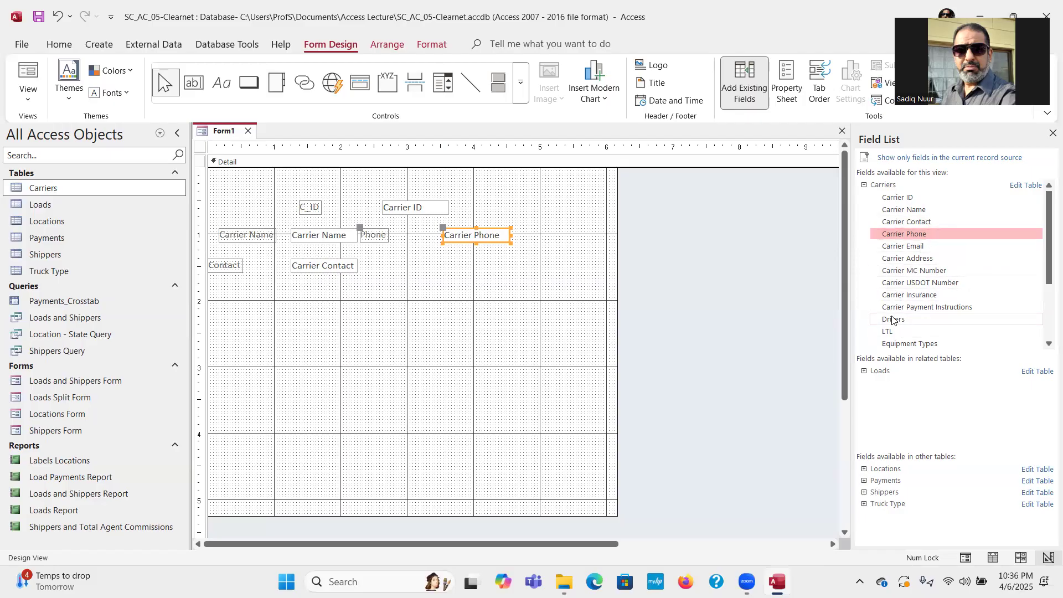
{"action": "left_click_drag", "start_coordinate": [893, 320], "coordinate": [445, 256]}
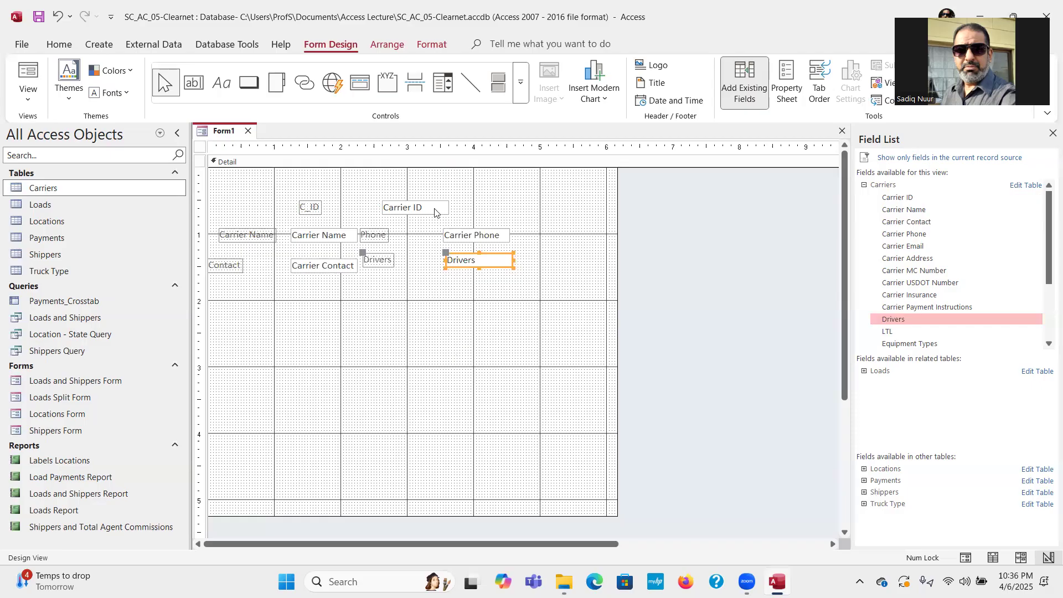
{"action": "left_click", "coordinate": [326, 235]}
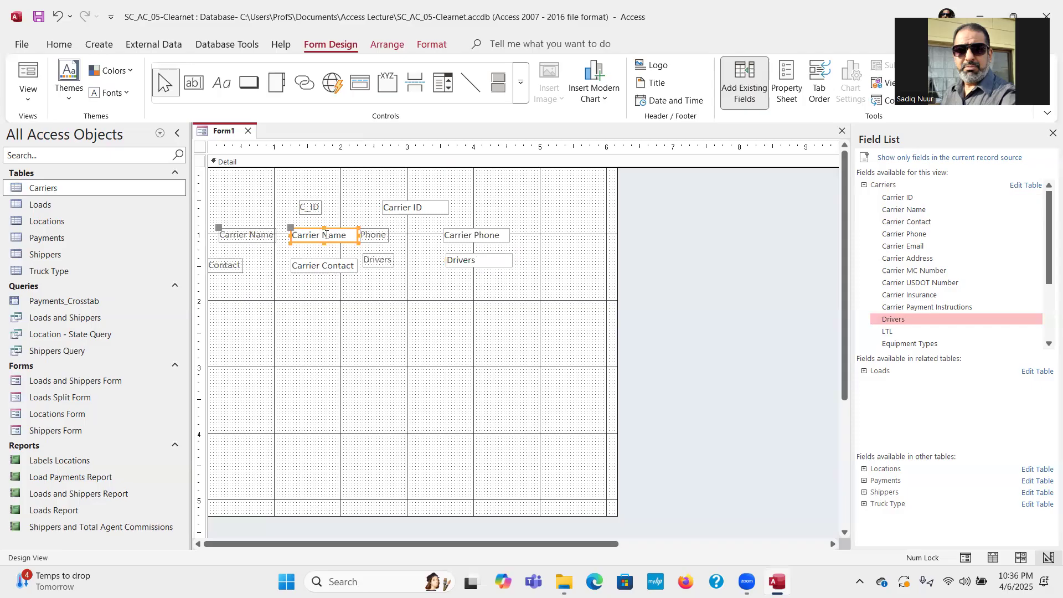
{"action": "left_click", "coordinate": [319, 268], "text": "shift"}
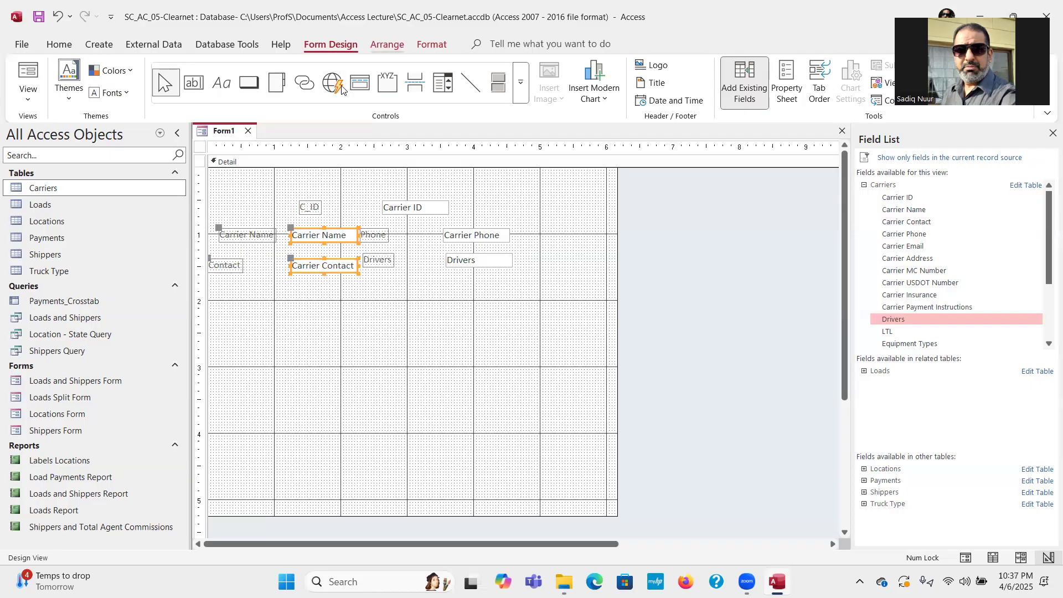
Left-align the Carrier Name and Carrier Contact boxes and shift the Contact label right.
{"action": "scroll", "coordinate": [342, 89], "scroll_direction": "down", "scroll_amount": 1}
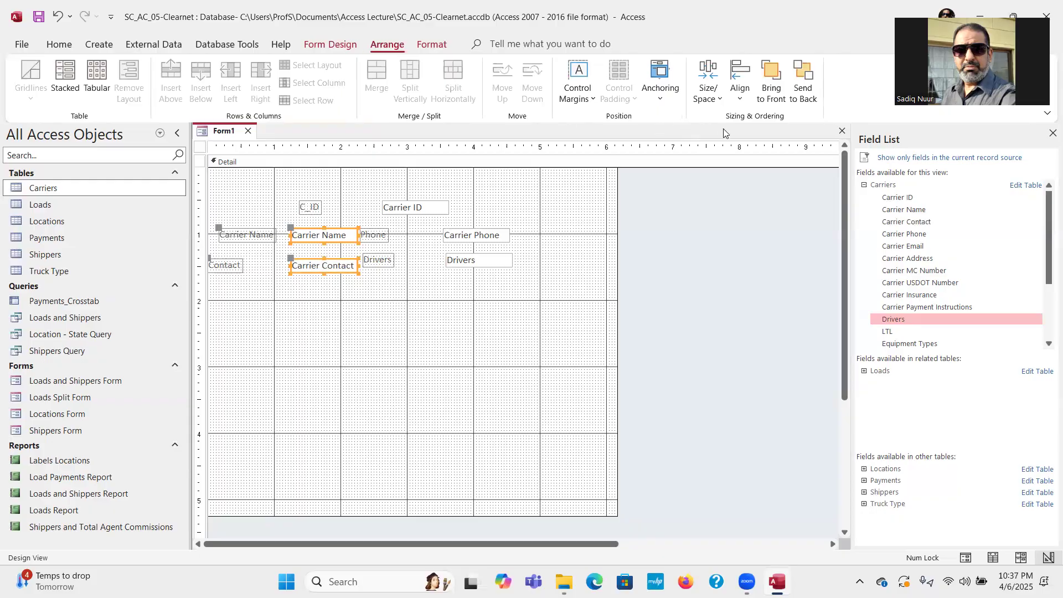
{"action": "left_click", "coordinate": [740, 101]}
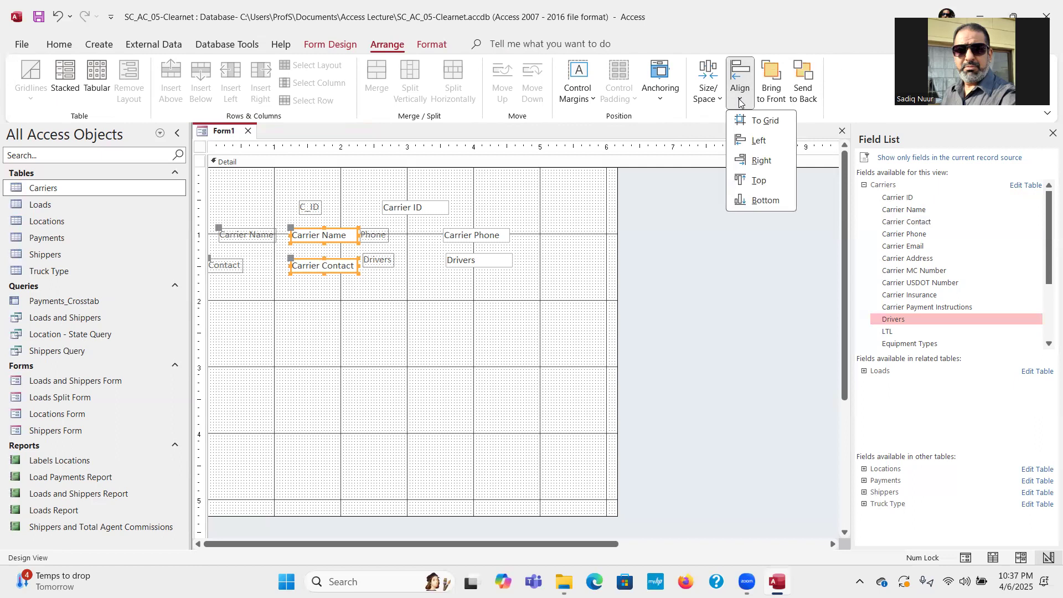
{"action": "left_click", "coordinate": [752, 139]}
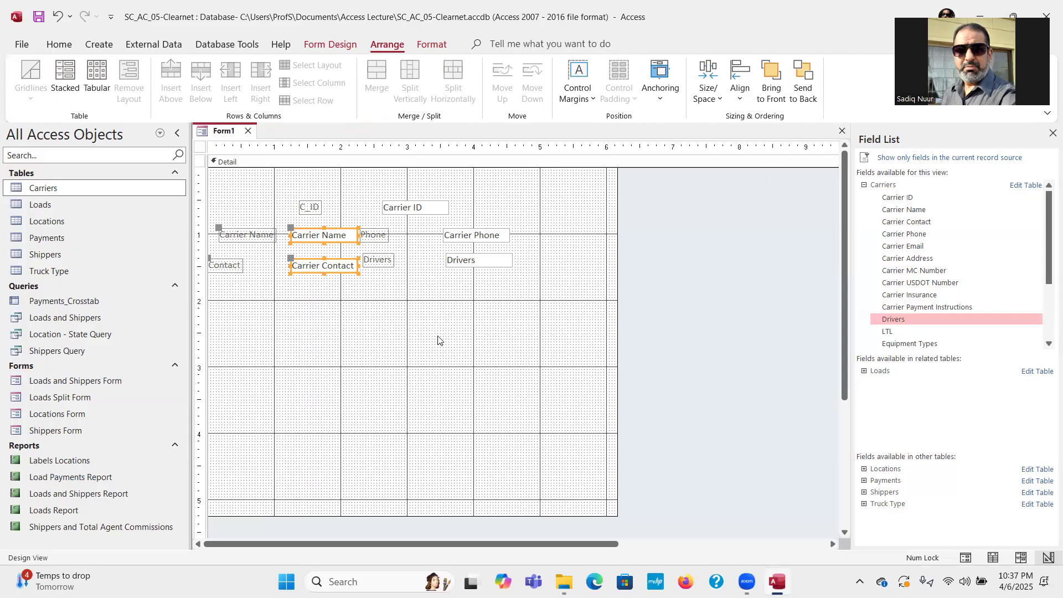
{"action": "left_click", "coordinate": [408, 372]}
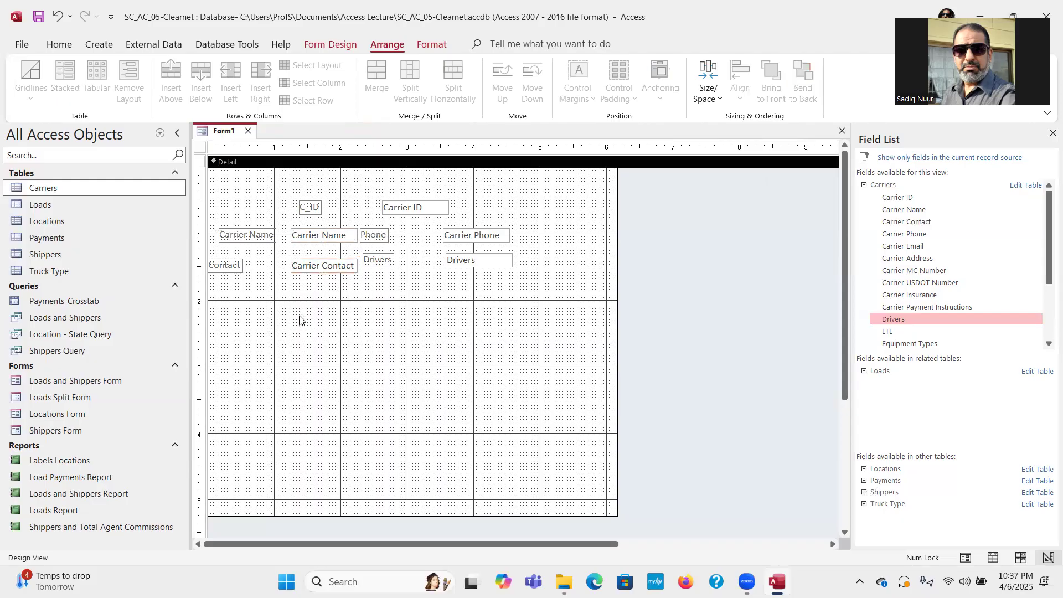
{"action": "left_click", "coordinate": [219, 265]}
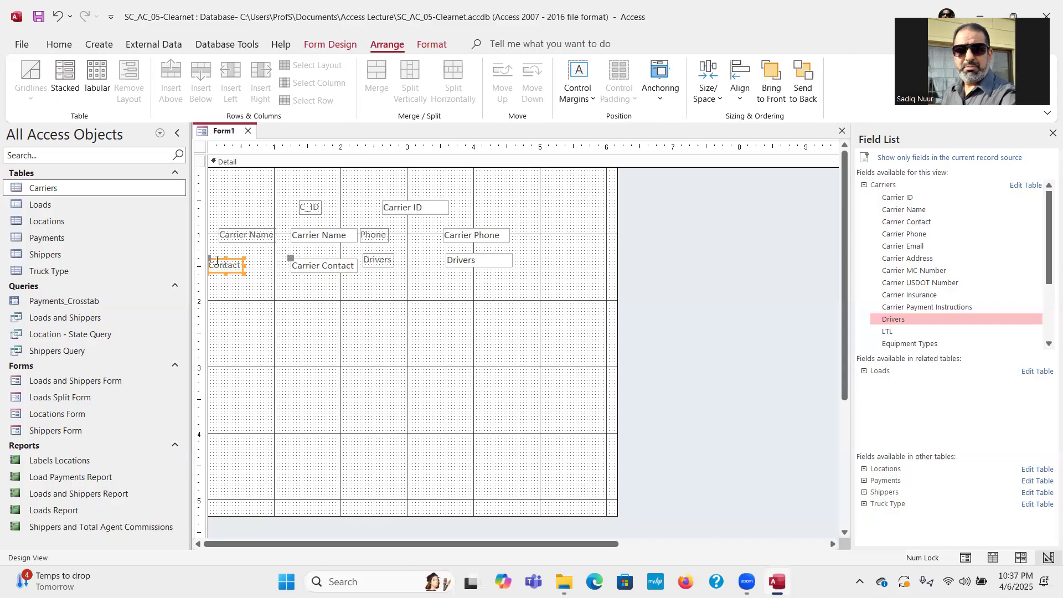
{"action": "left_click_drag", "start_coordinate": [211, 259], "coordinate": [222, 258]}
Left-align the Drivers box with Carrier Phone and move the Phone label toward its box.
{"action": "left_click", "coordinate": [239, 298]}
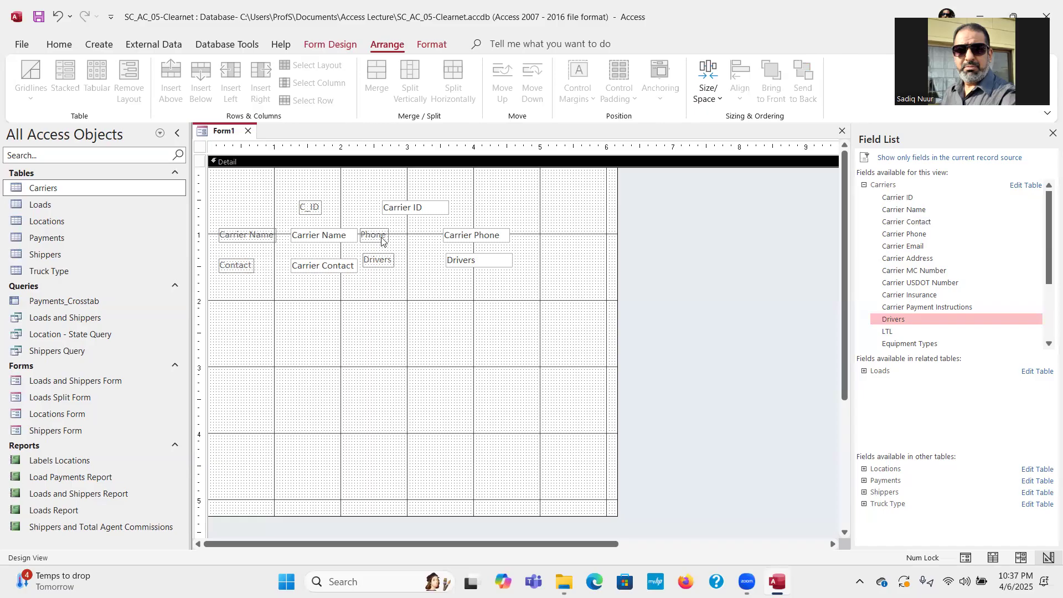
{"action": "left_click", "coordinate": [488, 235]}
{"action": "left_click", "coordinate": [482, 259], "text": "shift"}
{"action": "left_click", "coordinate": [740, 99]}
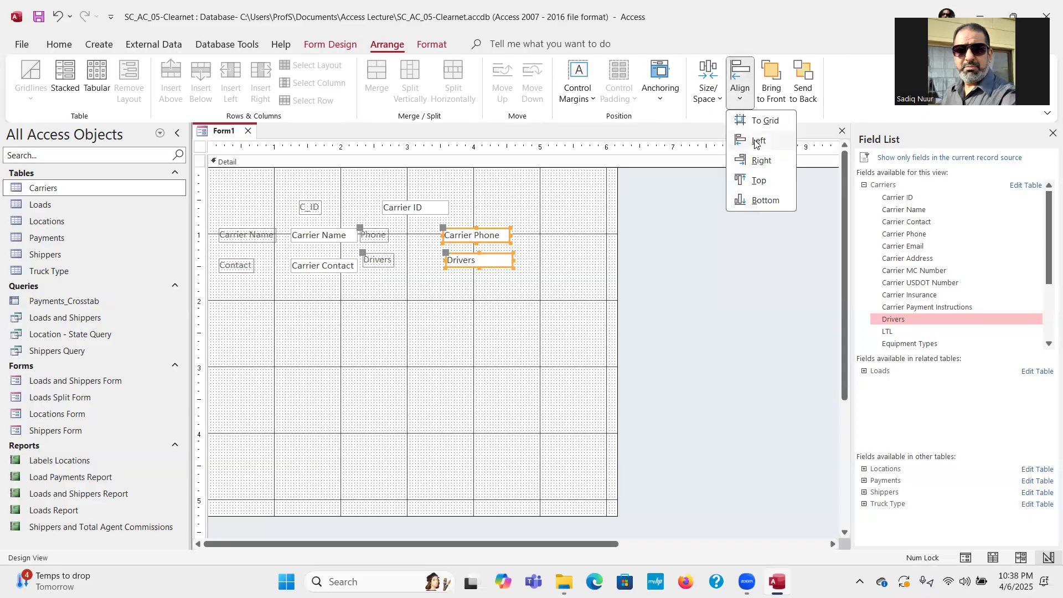
{"action": "left_click", "coordinate": [756, 142]}
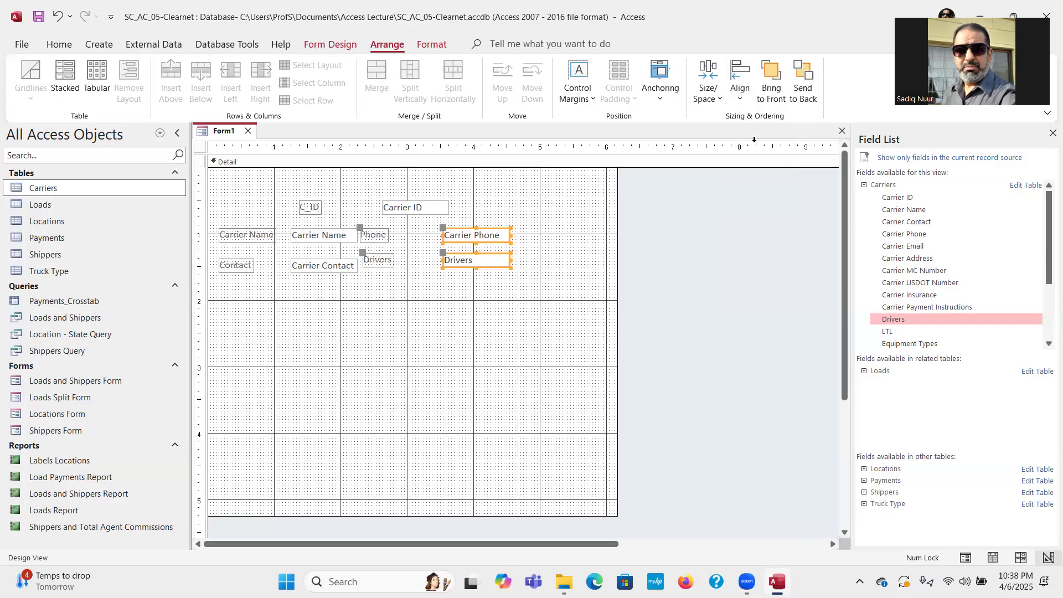
{"action": "left_click", "coordinate": [414, 309]}
{"action": "left_click", "coordinate": [376, 237]}
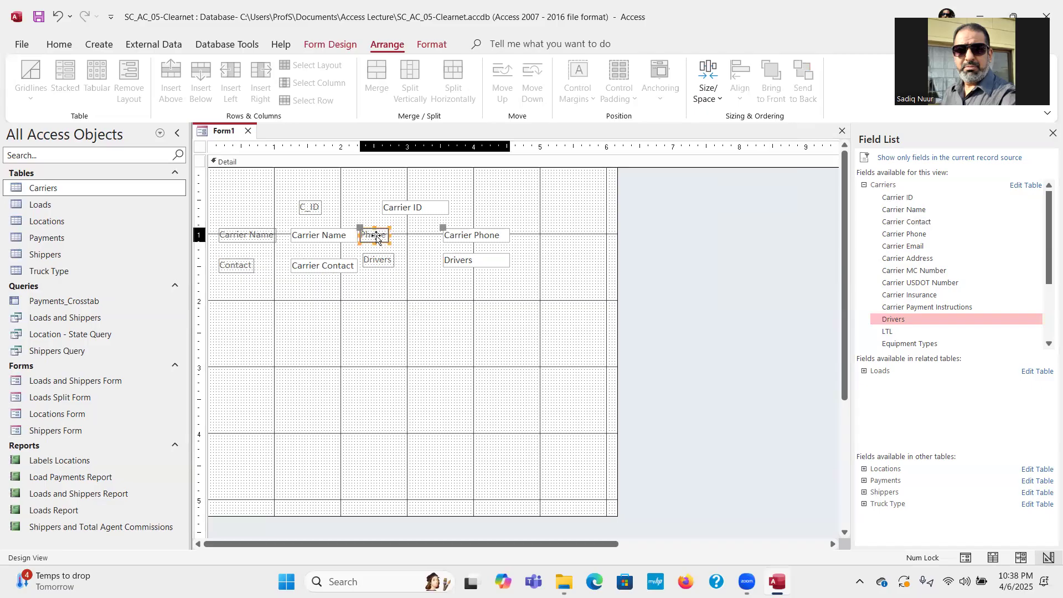
{"action": "left_click_drag", "start_coordinate": [359, 226], "coordinate": [378, 257]}
{"action": "left_click", "coordinate": [377, 261]}
{"action": "left_click", "coordinate": [413, 300]}
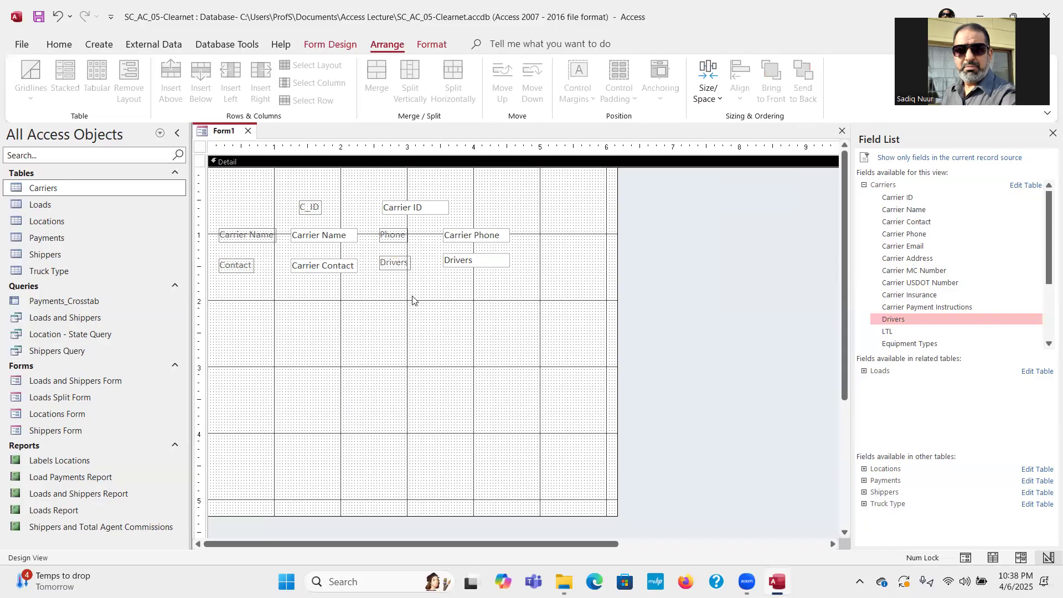
Nudge the Drivers box lower and top-align the Carrier Name and Carrier Phone labels and boxes.
{"action": "left_click", "coordinate": [461, 261]}
{"action": "left_click_drag", "start_coordinate": [442, 251], "coordinate": [442, 257]}
{"action": "left_click", "coordinate": [441, 285]}
{"action": "left_click", "coordinate": [255, 233]}
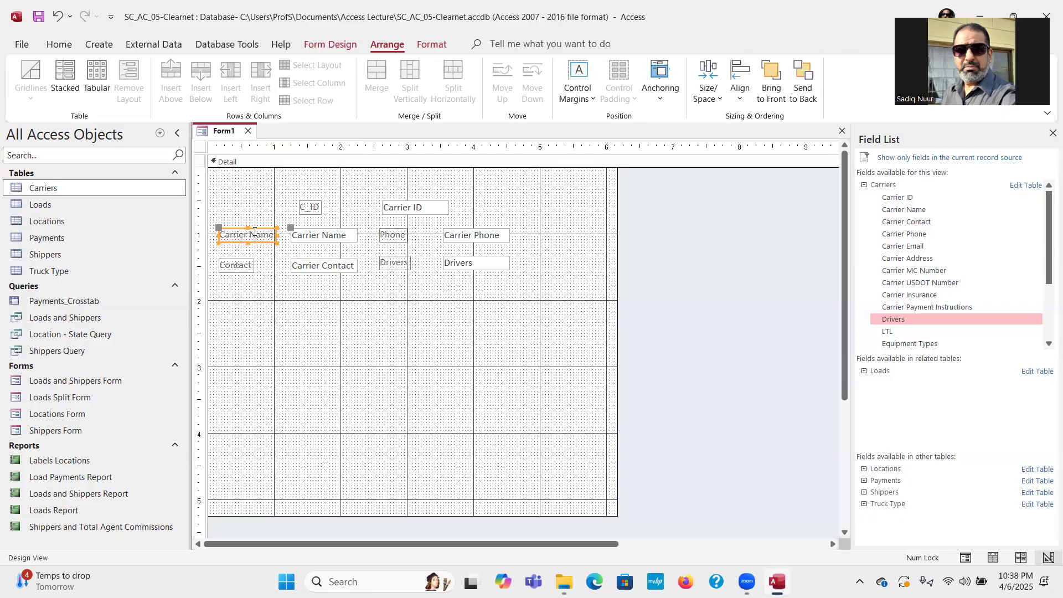
{"action": "left_click", "coordinate": [332, 239], "text": "shift"}
{"action": "left_click", "coordinate": [393, 237], "text": "shift"}
{"action": "left_click", "coordinate": [467, 237], "text": "shift"}
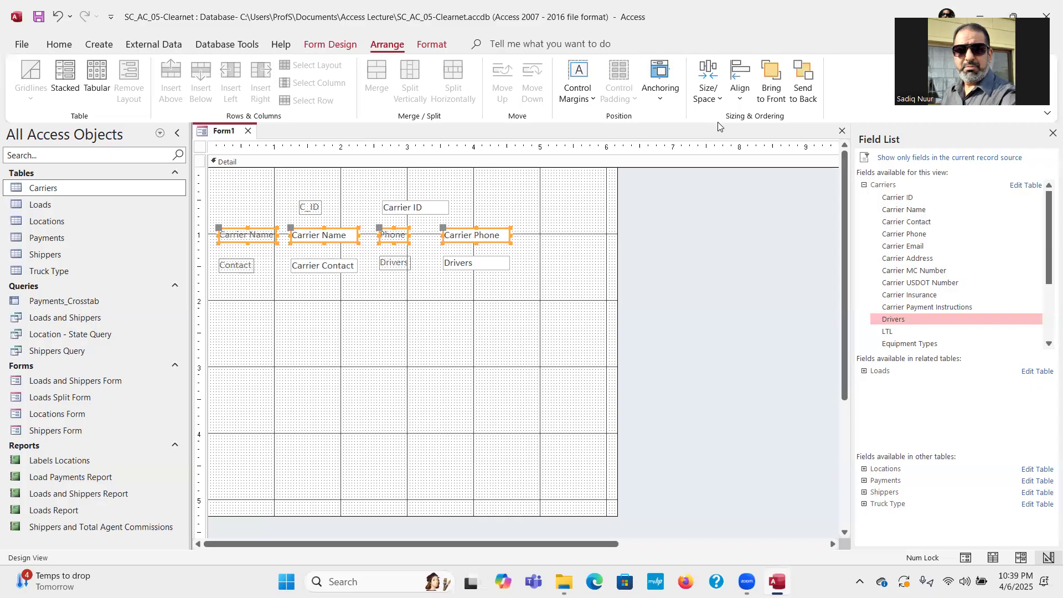
{"action": "left_click", "coordinate": [741, 99]}
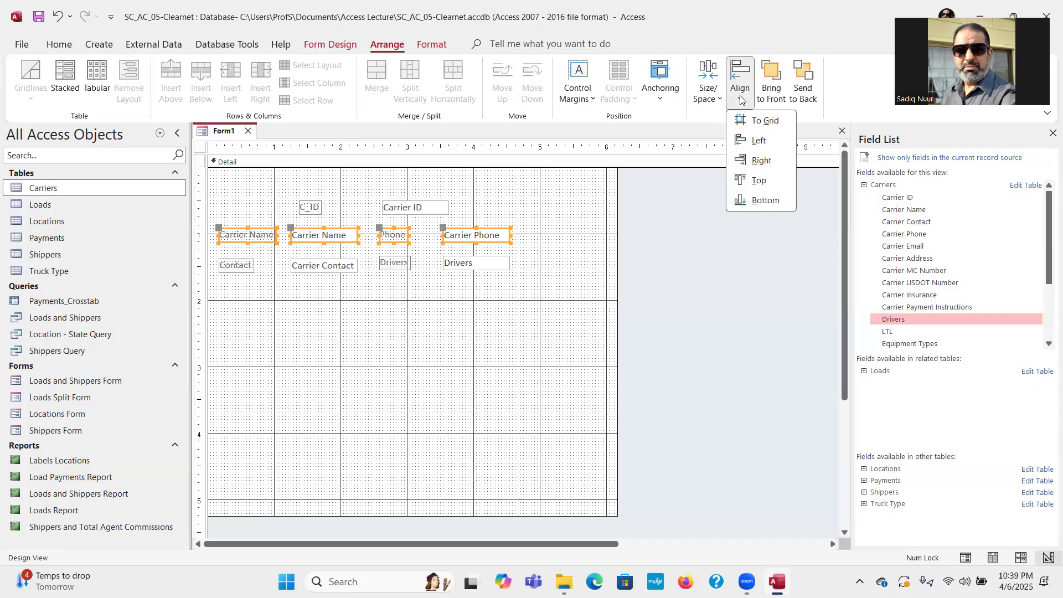
{"action": "left_click", "coordinate": [756, 181]}
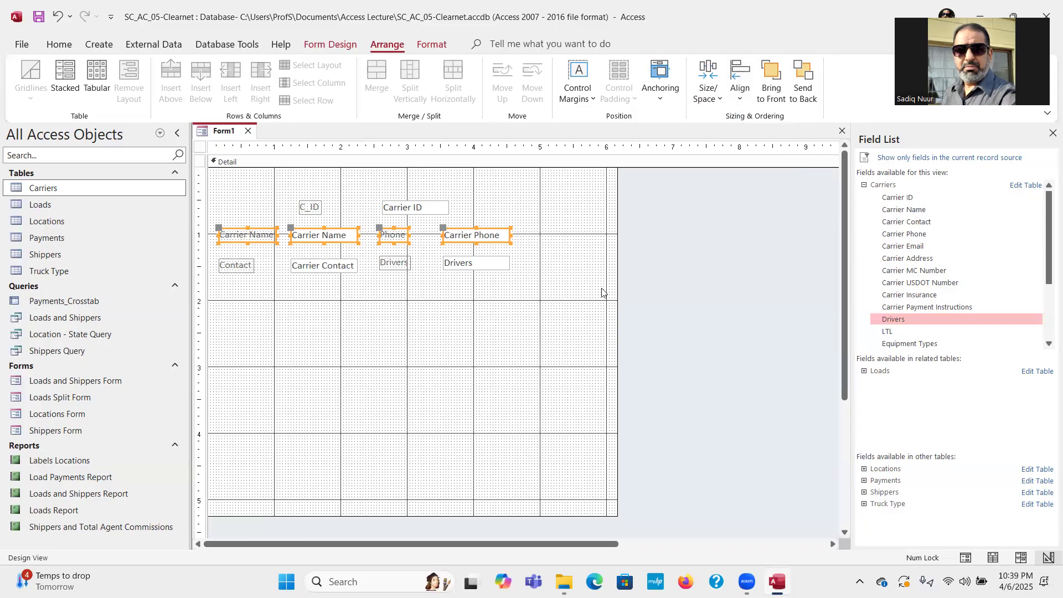
{"action": "left_click", "coordinate": [302, 309]}
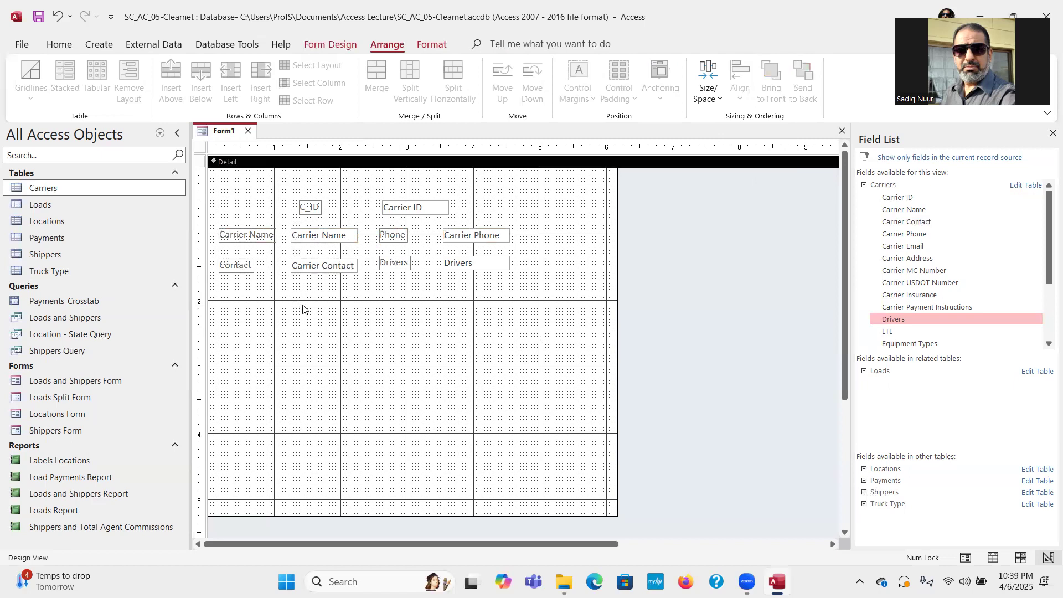
Apply Equal Vertical spacing to the Carrier Name, Contact, Phone and Drivers boxes.
{"action": "left_click", "coordinate": [326, 237]}
{"action": "left_click", "coordinate": [331, 267], "text": "shift"}
{"action": "left_click", "coordinate": [469, 235], "text": "shift"}
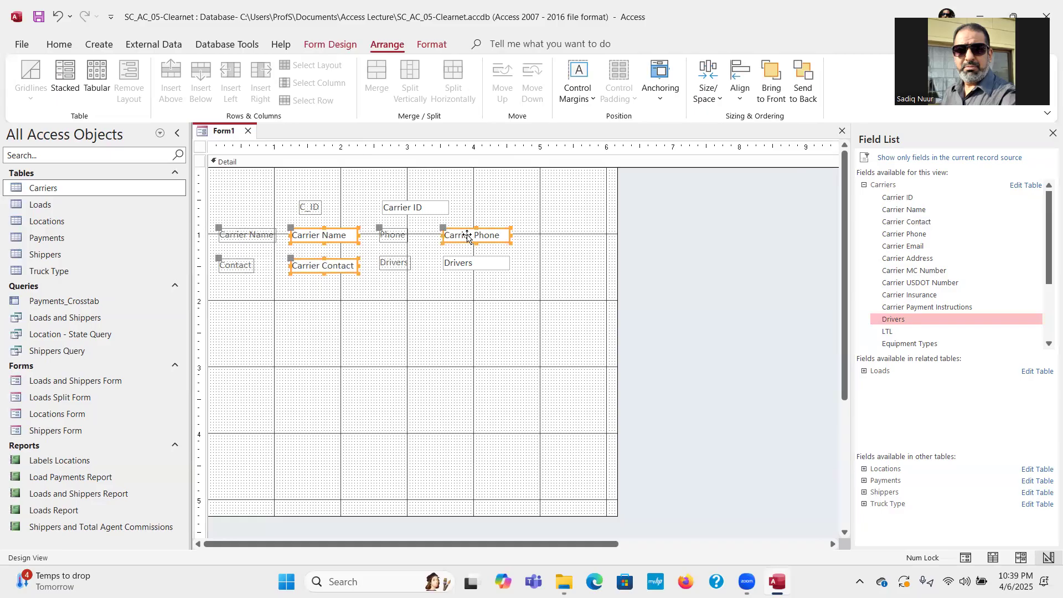
{"action": "left_click", "coordinate": [469, 265], "text": "shift"}
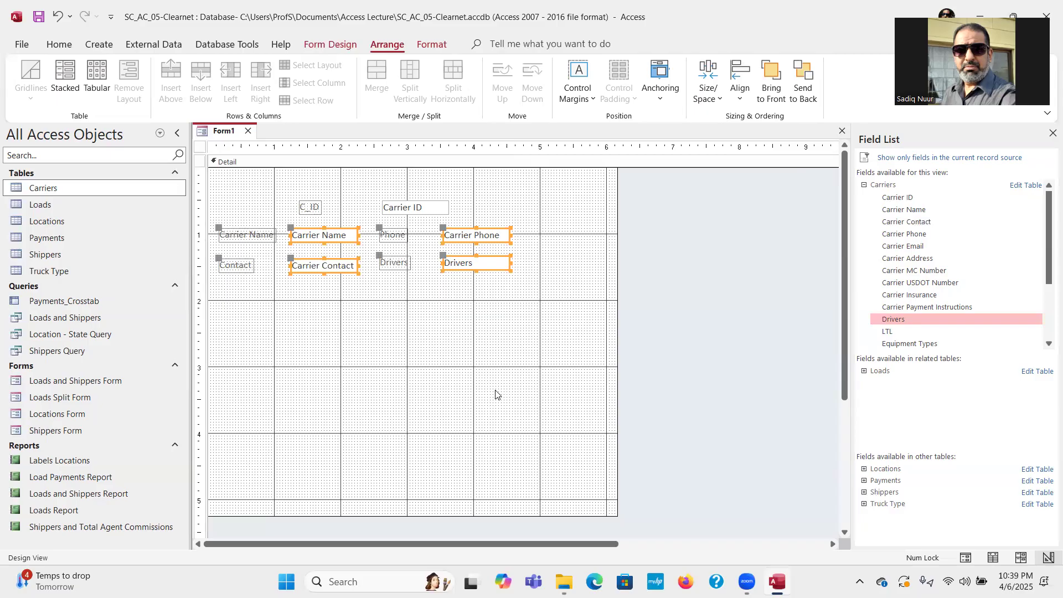
{"action": "left_click", "coordinate": [721, 100]}
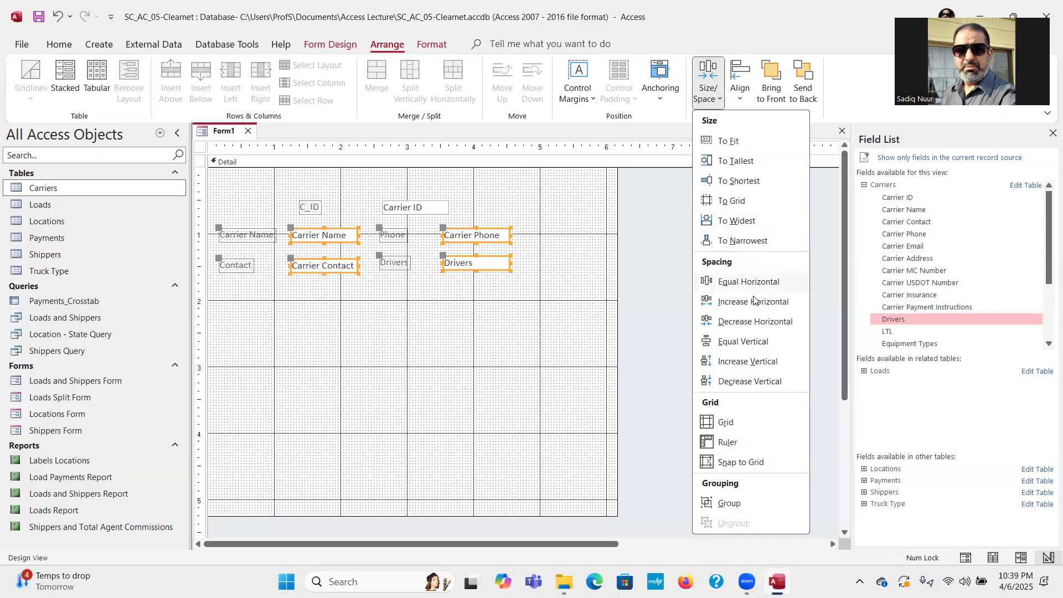
{"action": "left_click", "coordinate": [744, 342]}
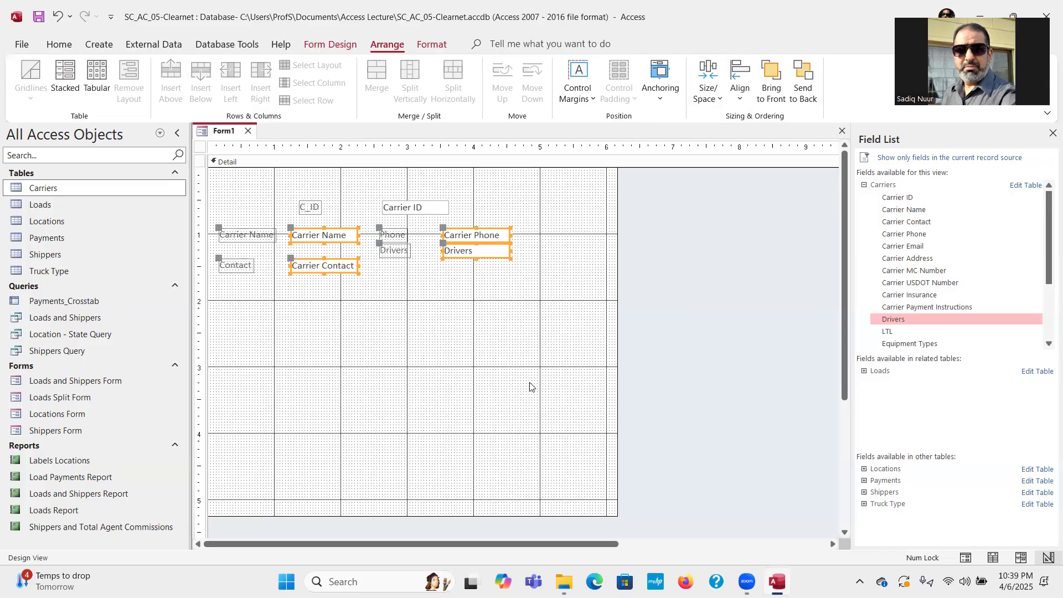
{"action": "left_click", "coordinate": [515, 374]}
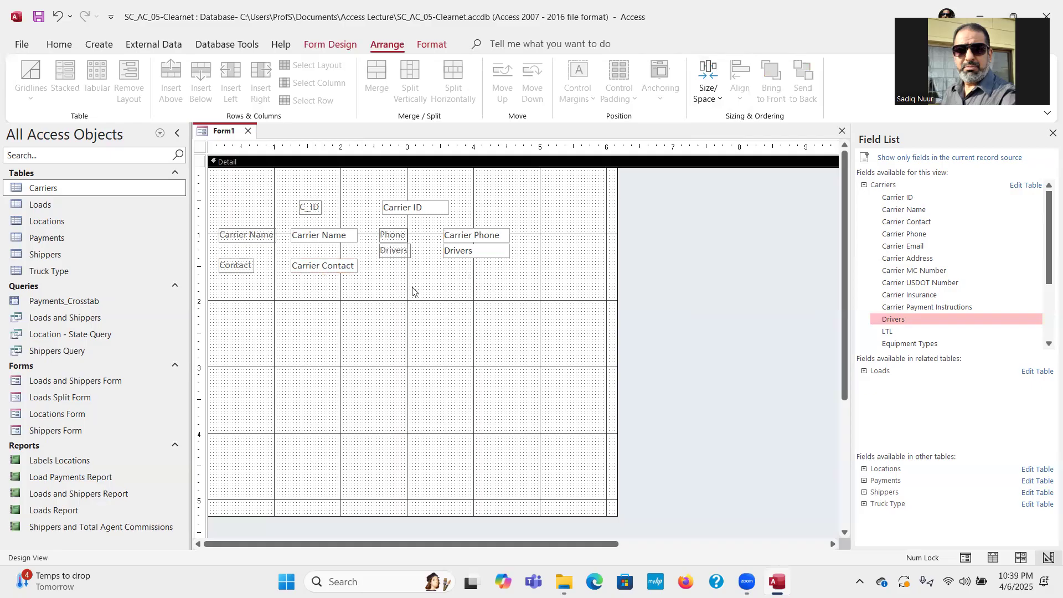
Move the Drivers label and box down level with Carrier Contact, then drop Equipment Types onto the form.
{"action": "left_click", "coordinate": [396, 255]}
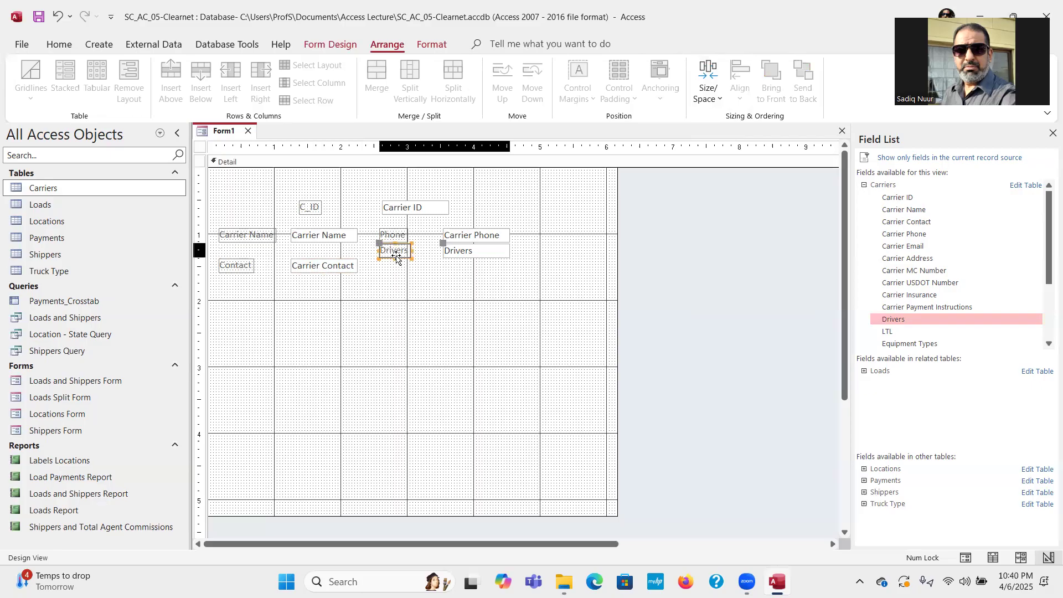
{"action": "left_click_drag", "start_coordinate": [392, 244], "coordinate": [392, 256]}
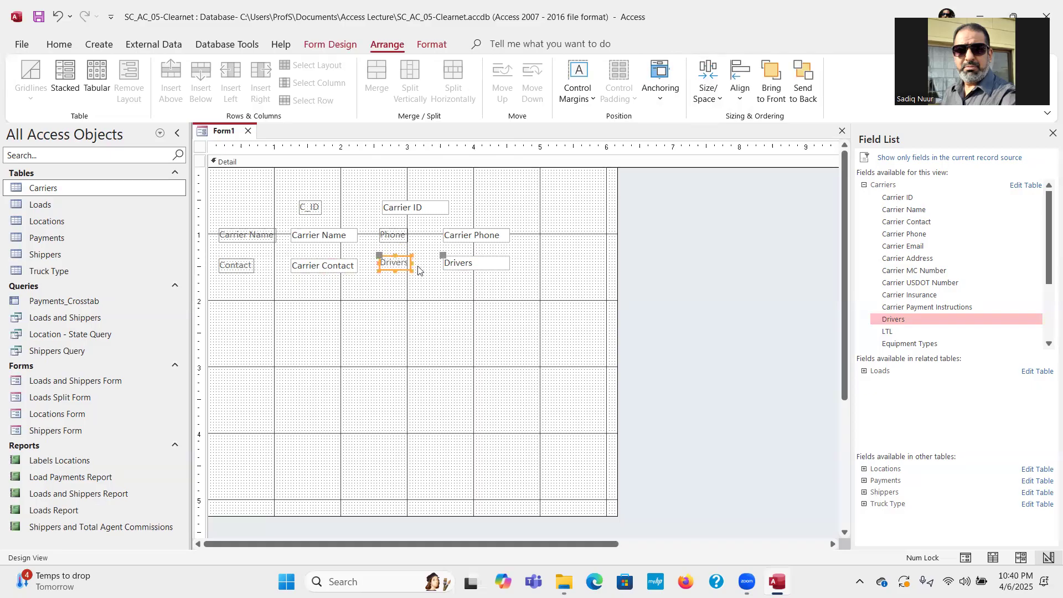
{"action": "left_click", "coordinate": [452, 300]}
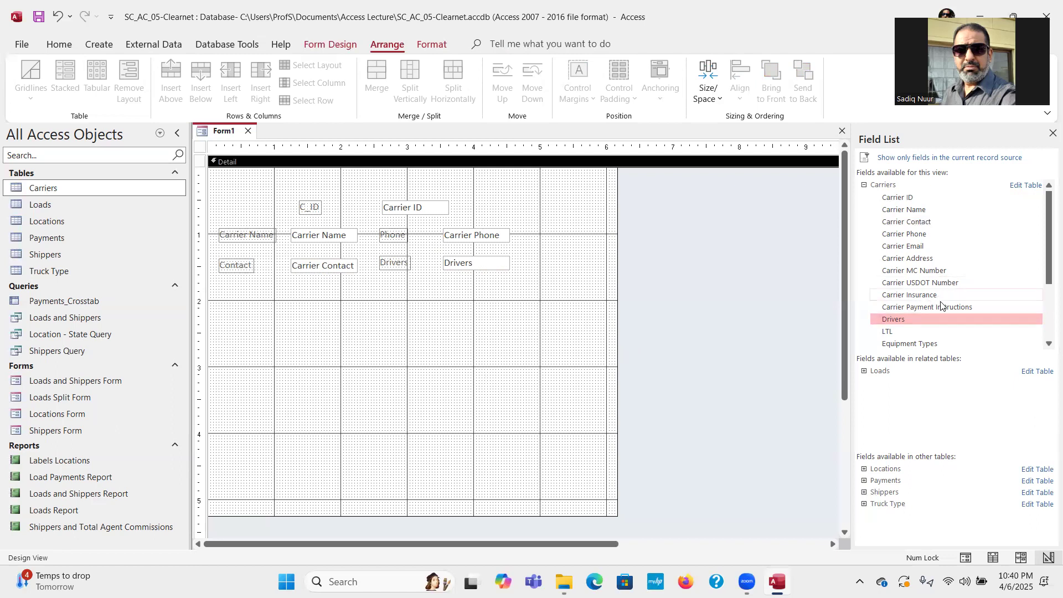
{"action": "left_click_drag", "start_coordinate": [920, 343], "coordinate": [497, 354]}
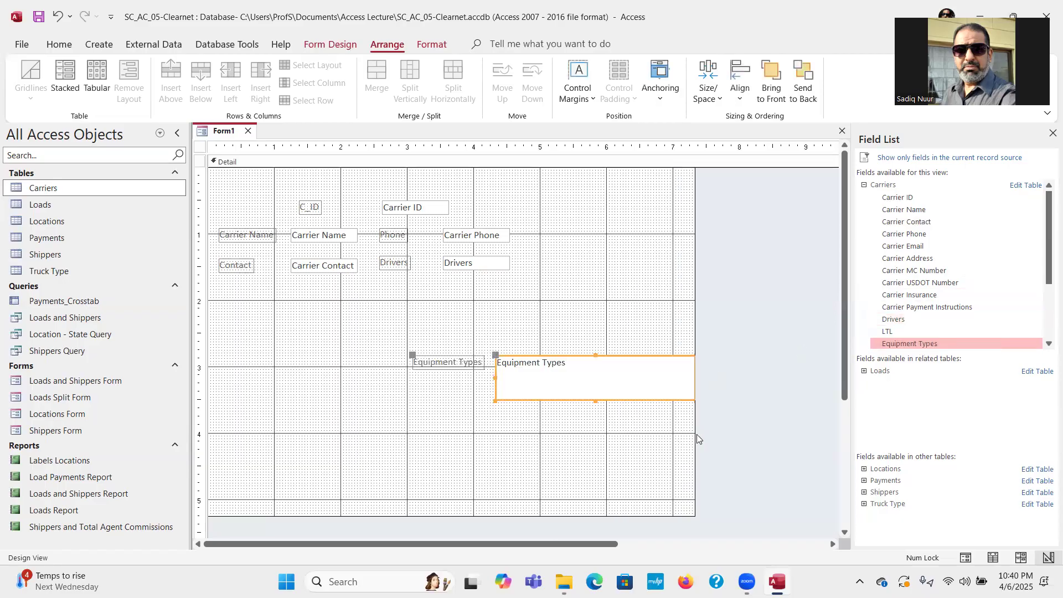
Widen the form and move the Equipment Types label and box beside Carrier Phone.
{"action": "left_click_drag", "start_coordinate": [695, 434], "coordinate": [792, 425]}
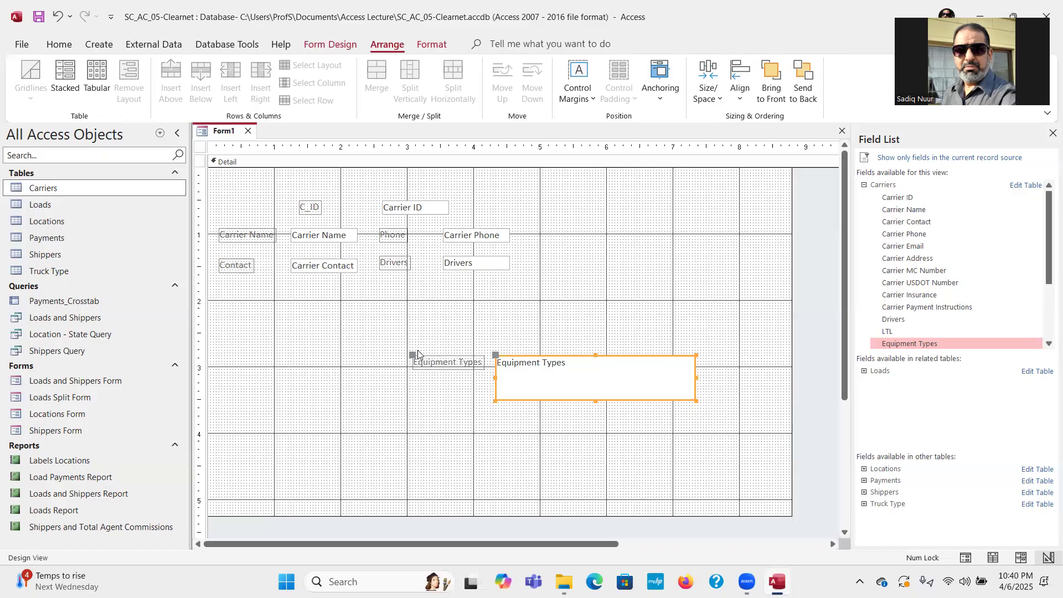
{"action": "left_click_drag", "start_coordinate": [413, 355], "coordinate": [579, 226]}
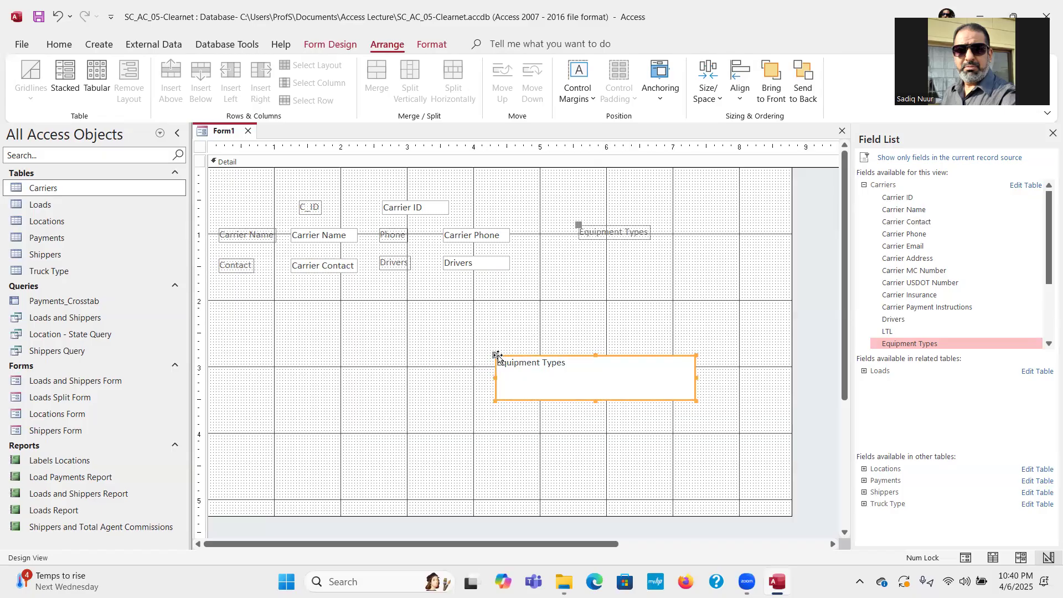
{"action": "left_click_drag", "start_coordinate": [495, 355], "coordinate": [558, 222]}
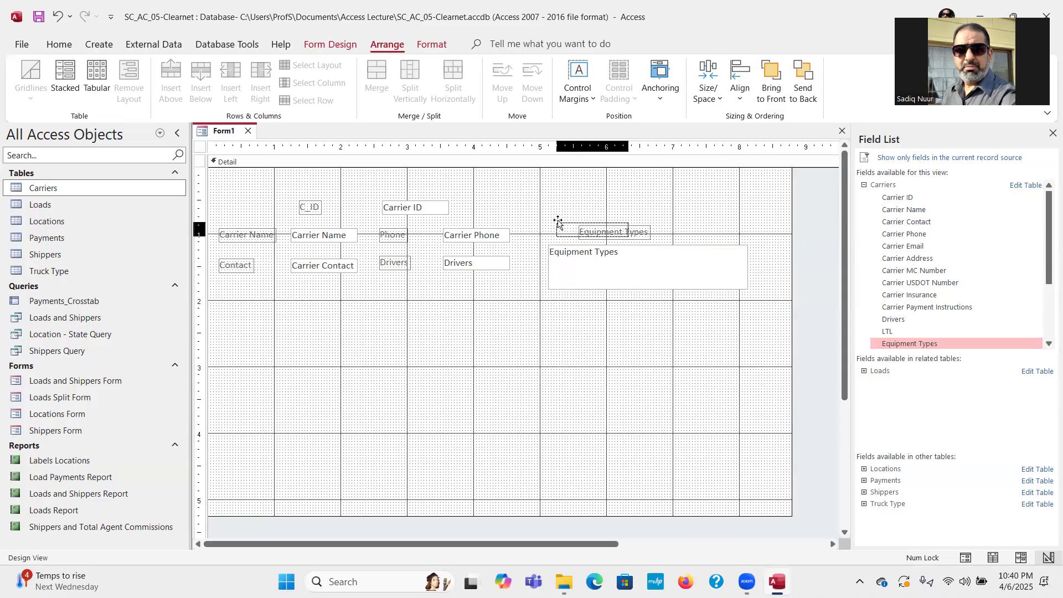
{"action": "left_click_drag", "start_coordinate": [558, 221], "coordinate": [549, 222]}
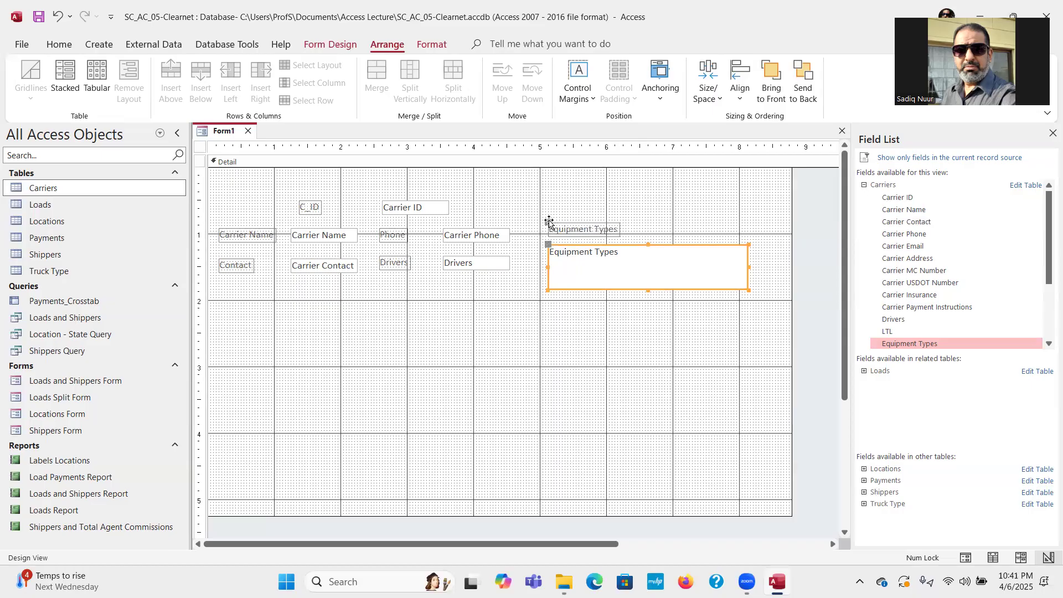
{"action": "left_click", "coordinate": [580, 327]}
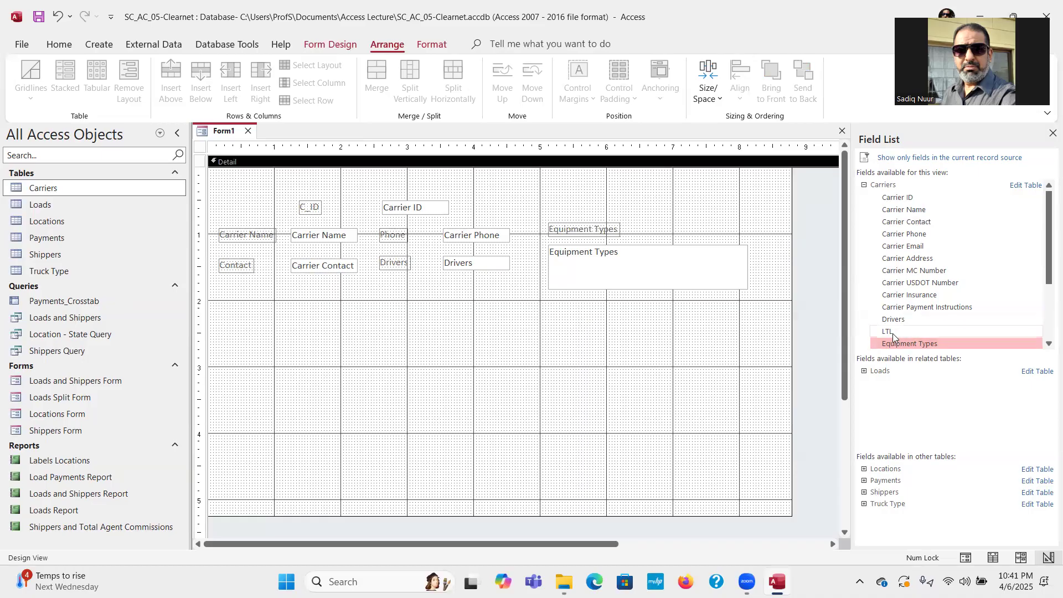
Drop the LTL check box below Carrier Contact and scroll the Field List to Driver Photos.
{"action": "left_click_drag", "start_coordinate": [891, 332], "coordinate": [291, 288]}
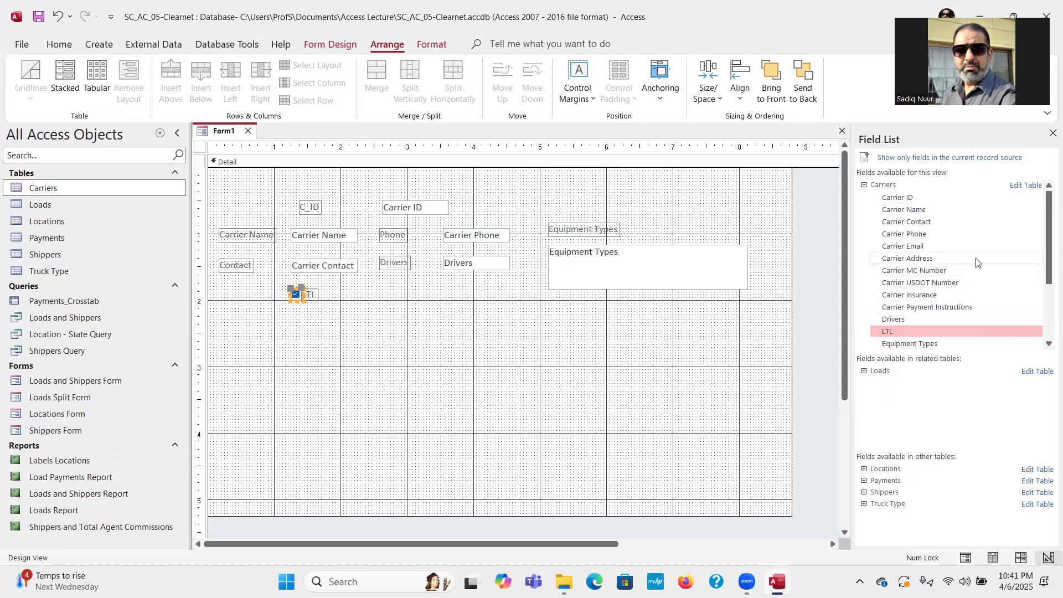
{"action": "left_click_drag", "start_coordinate": [1045, 258], "coordinate": [1046, 316]}
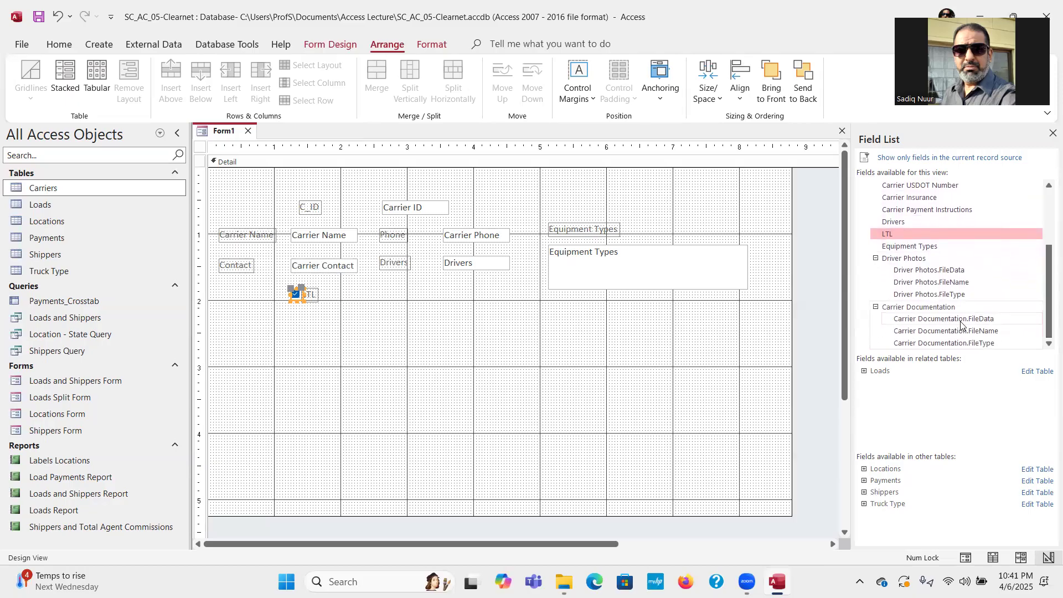
Place an enlarged Driver Photos attachment box below Drivers with its label directly above.
{"action": "left_click", "coordinate": [875, 259]}
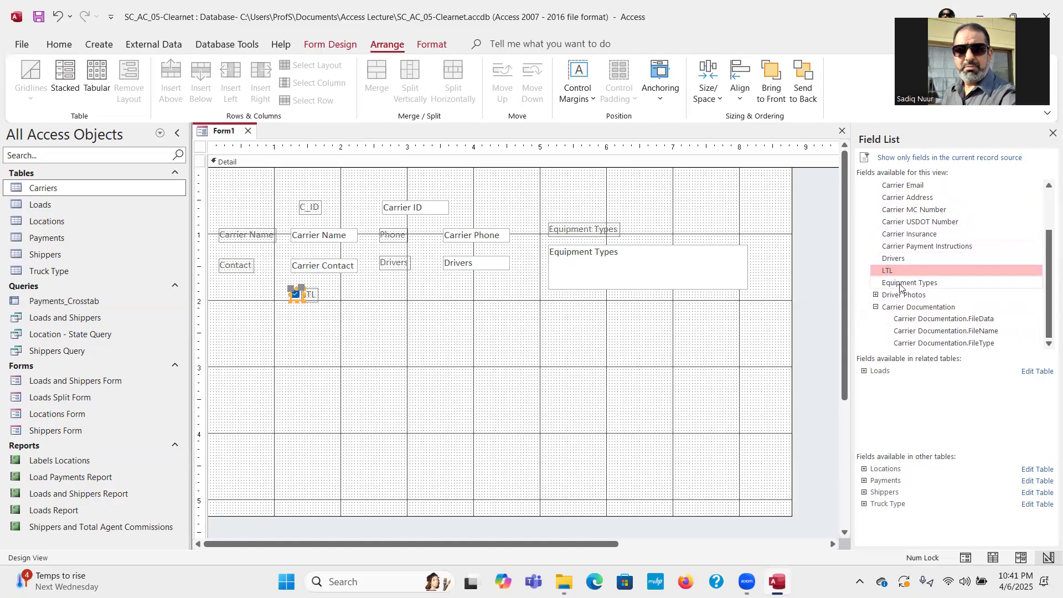
{"action": "left_click_drag", "start_coordinate": [911, 293], "coordinate": [384, 290]}
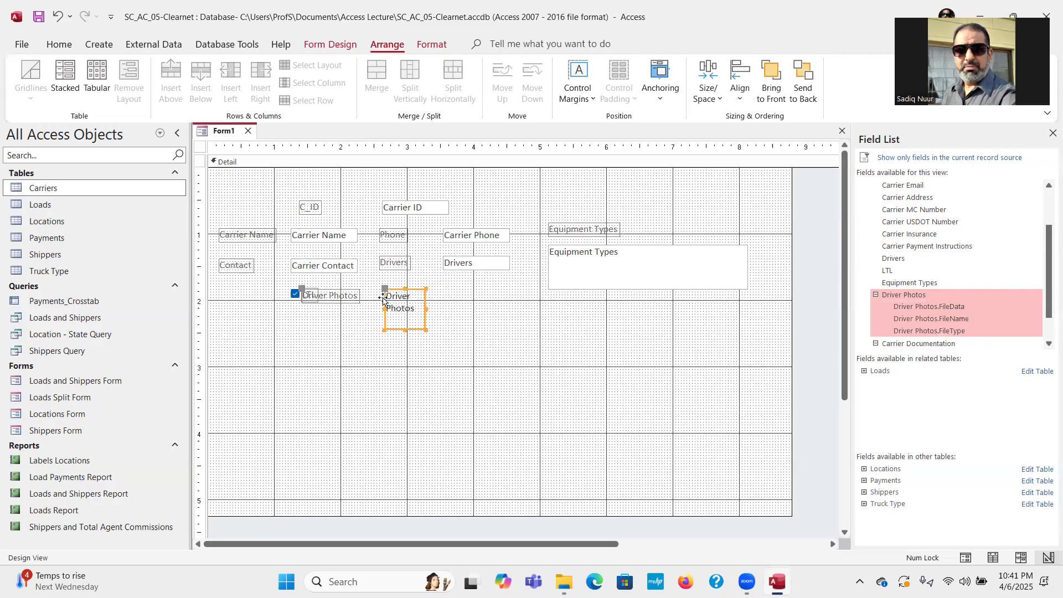
{"action": "left_click_drag", "start_coordinate": [393, 290], "coordinate": [479, 288]}
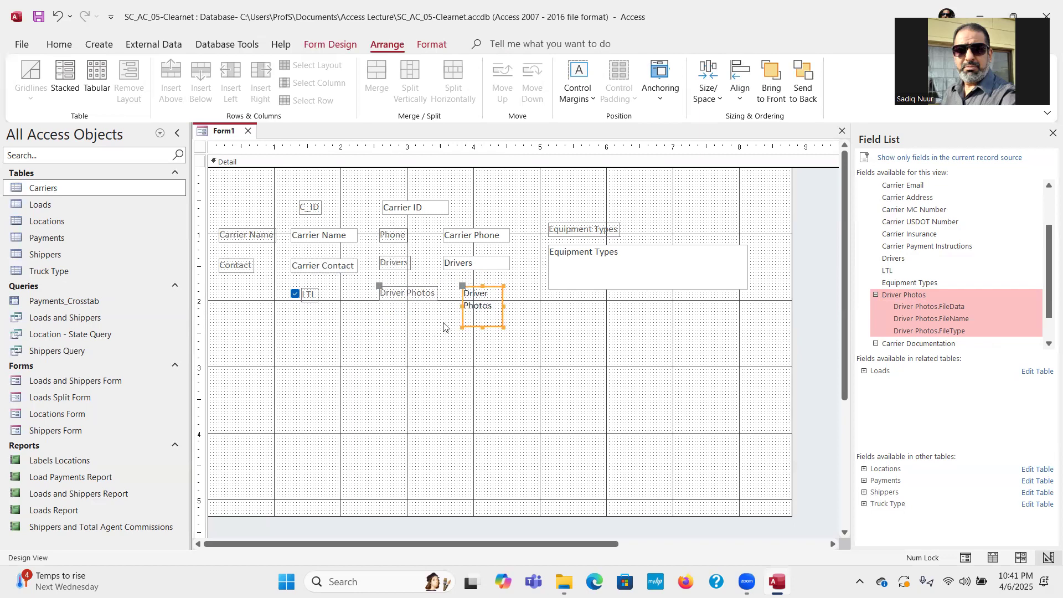
{"action": "left_click_drag", "start_coordinate": [460, 284], "coordinate": [379, 305]}
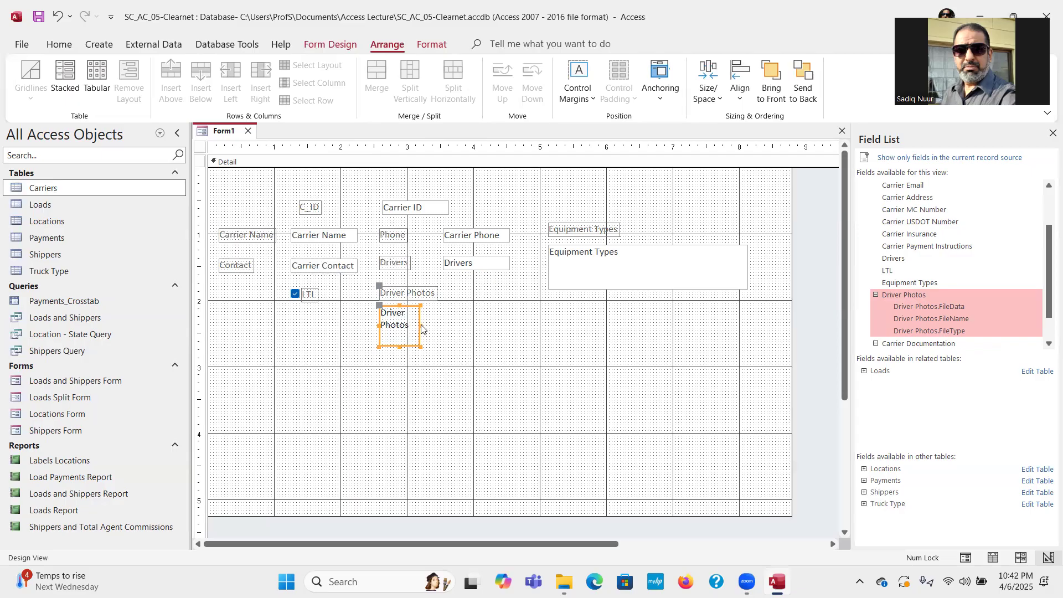
{"action": "left_click_drag", "start_coordinate": [421, 328], "coordinate": [425, 374]}
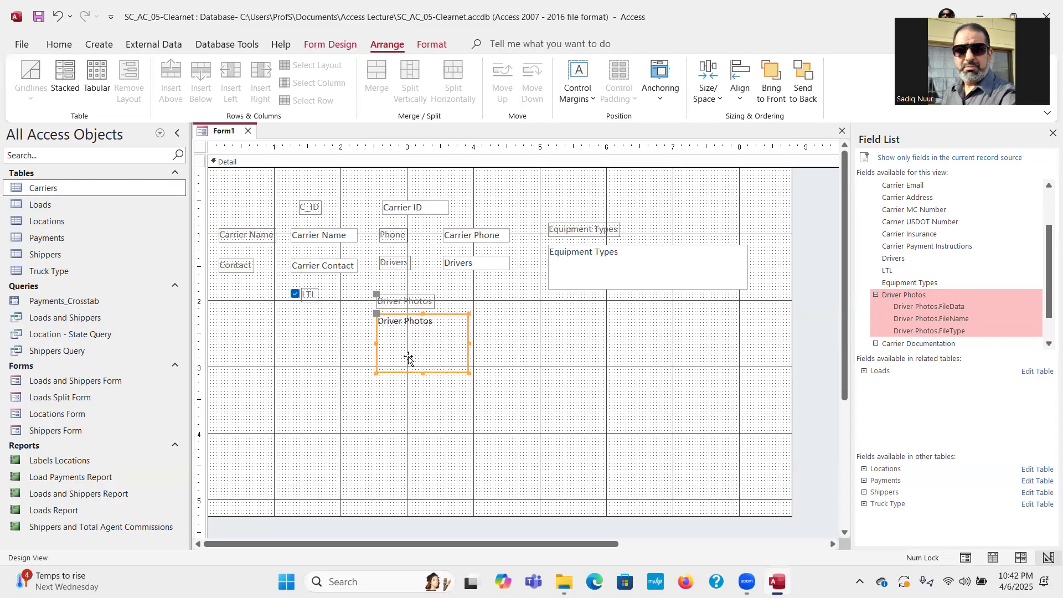
{"action": "left_click", "coordinate": [395, 300]}
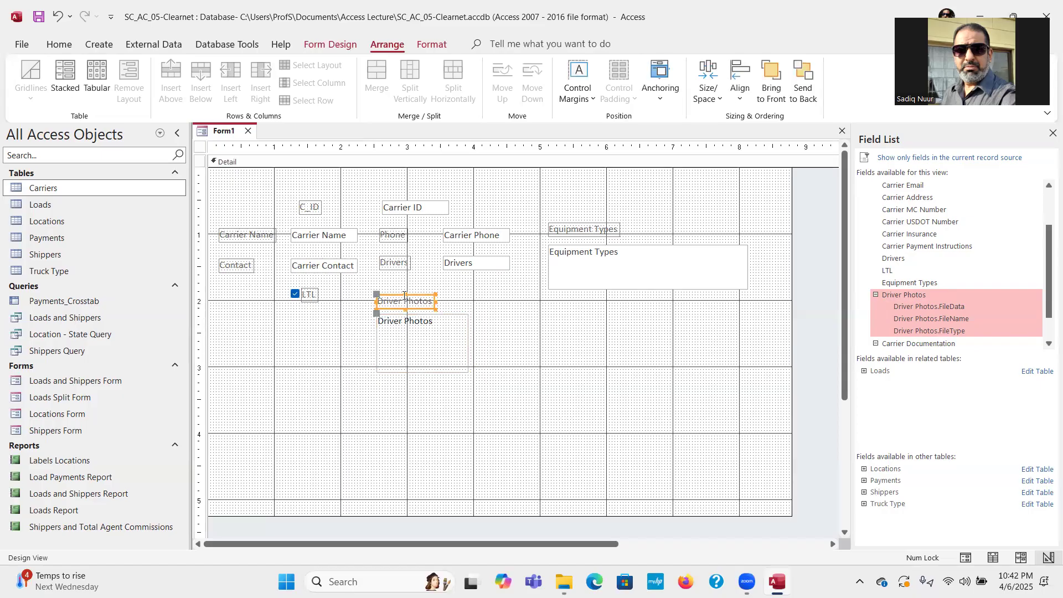
{"action": "left_click_drag", "start_coordinate": [399, 293], "coordinate": [396, 288]}
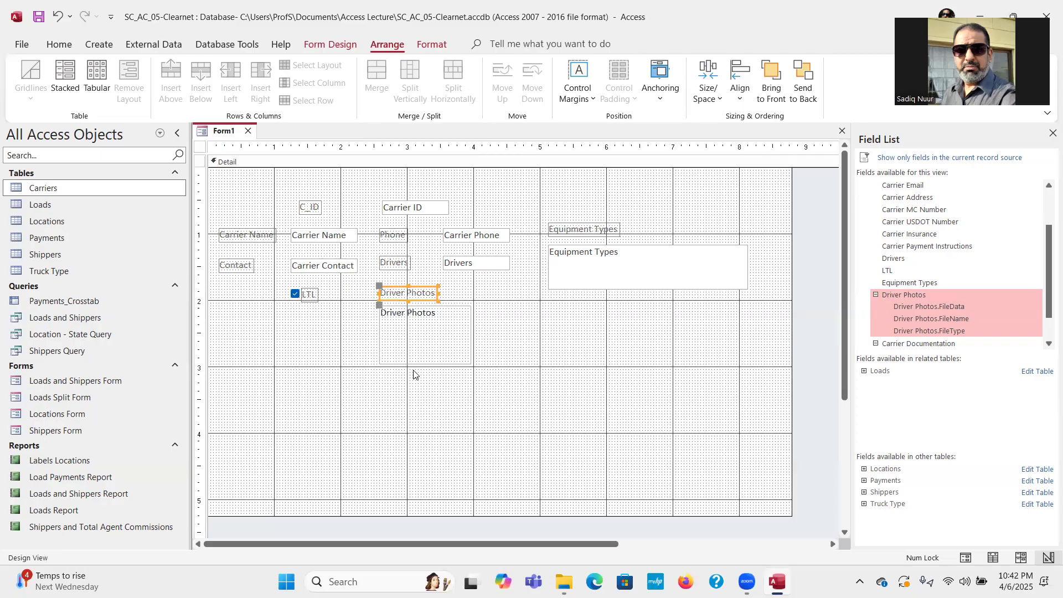
{"action": "left_click", "coordinate": [413, 375]}
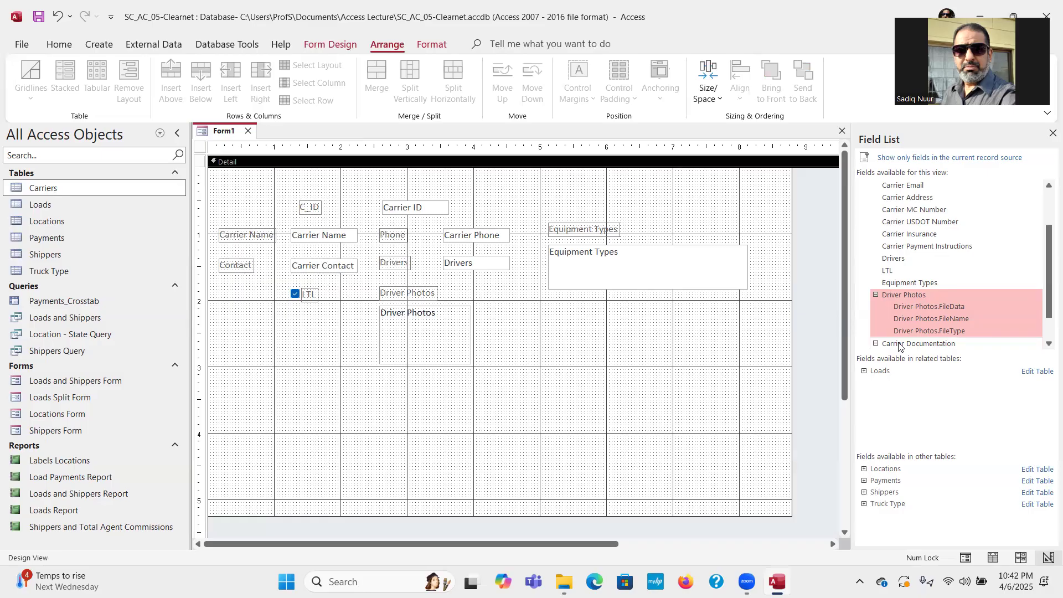
Place Carrier Documentation beside Driver Photos and bring both attachment labels level.
{"action": "left_click_drag", "start_coordinate": [899, 344], "coordinate": [549, 300]}
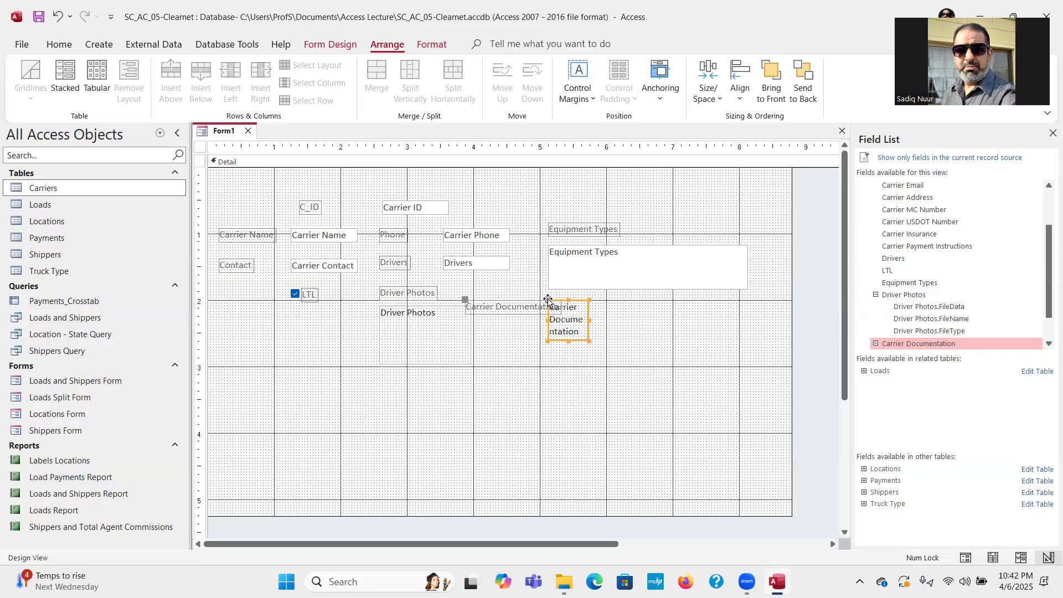
{"action": "left_click_drag", "start_coordinate": [467, 300], "coordinate": [491, 293]}
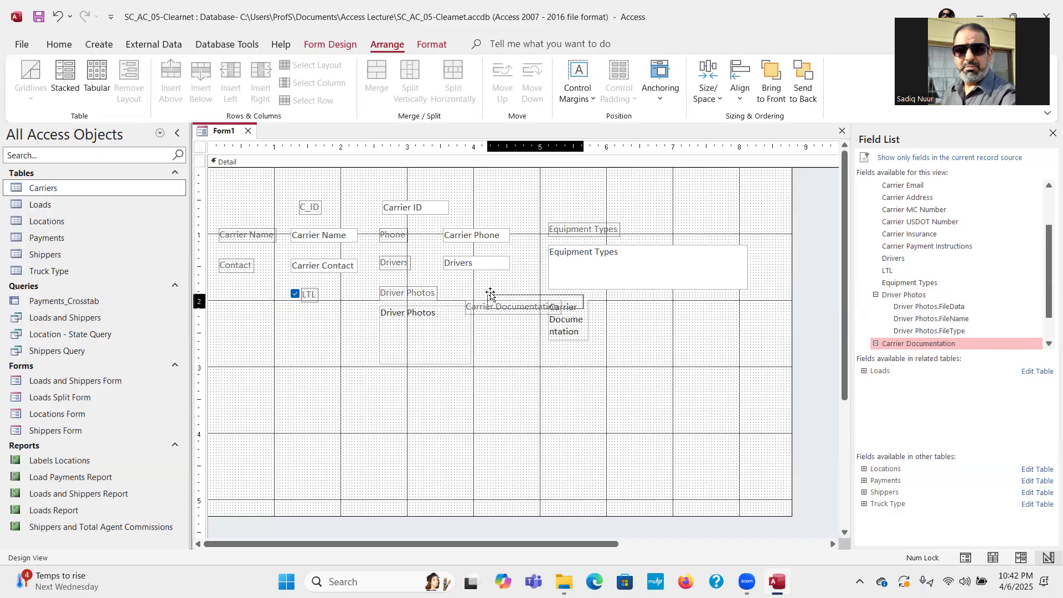
{"action": "mouse_move", "coordinate": [490, 293]}
{"action": "left_mouse_down"}
{"action": "mouse_move", "coordinate": [548, 301]}
{"action": "mouse_move", "coordinate": [490, 314]}
{"action": "left_mouse_up"}
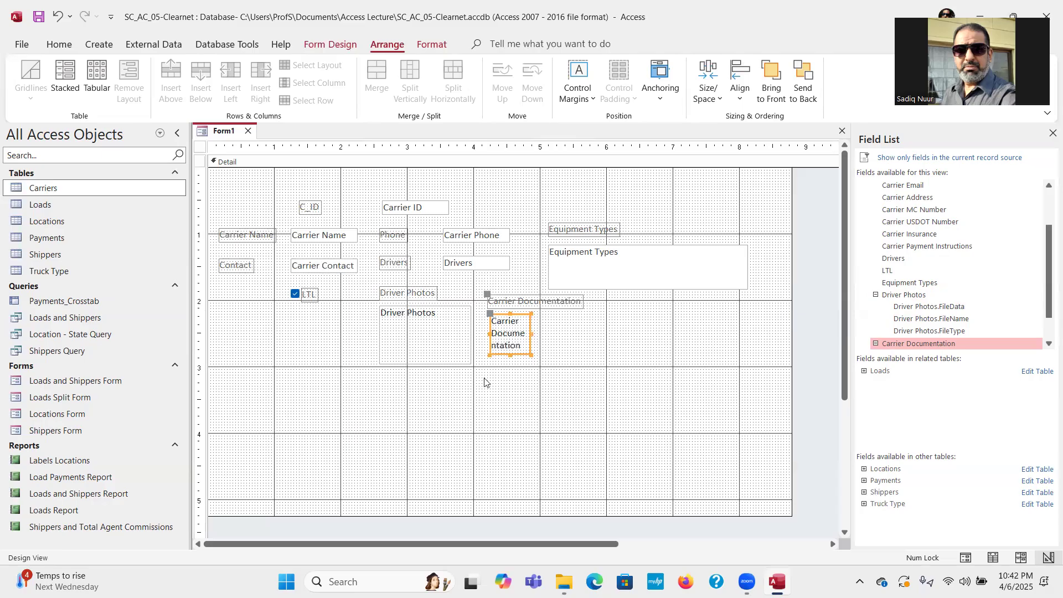
{"action": "left_click", "coordinate": [398, 287]}
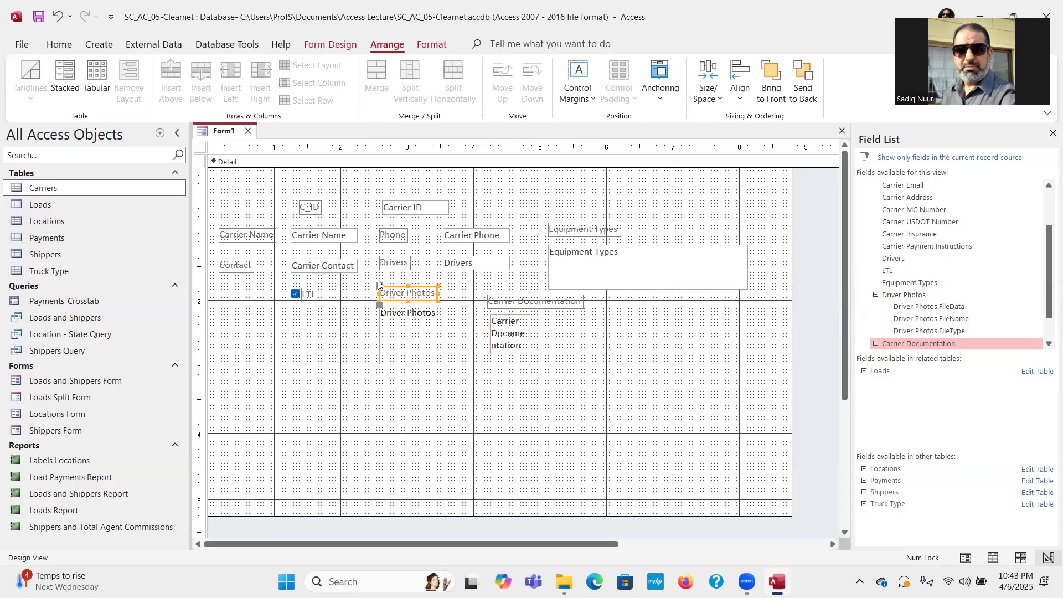
{"action": "left_click_drag", "start_coordinate": [400, 286], "coordinate": [401, 295]}
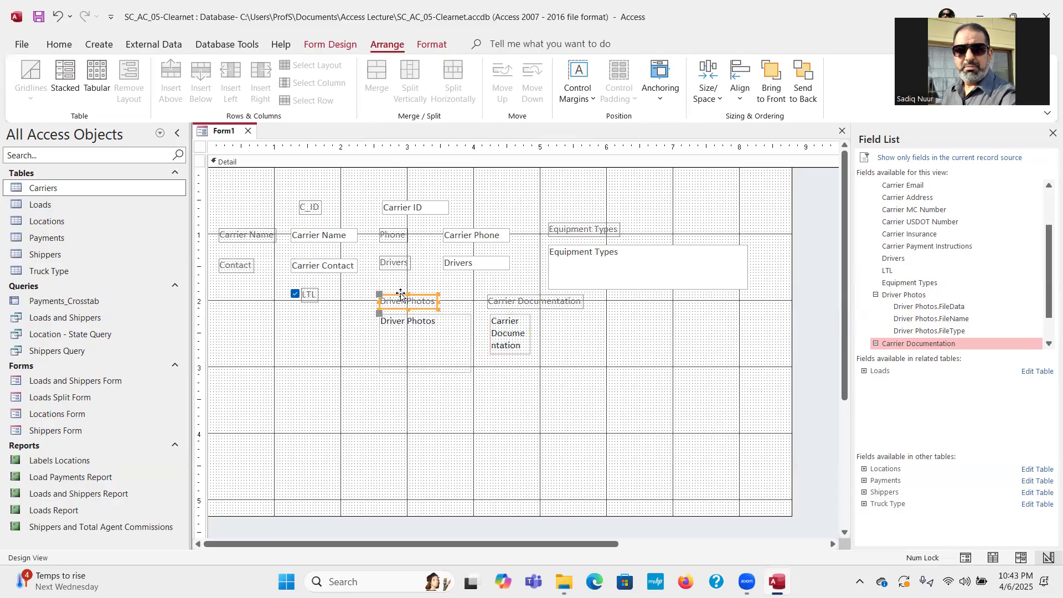
{"action": "left_click", "coordinate": [309, 293]}
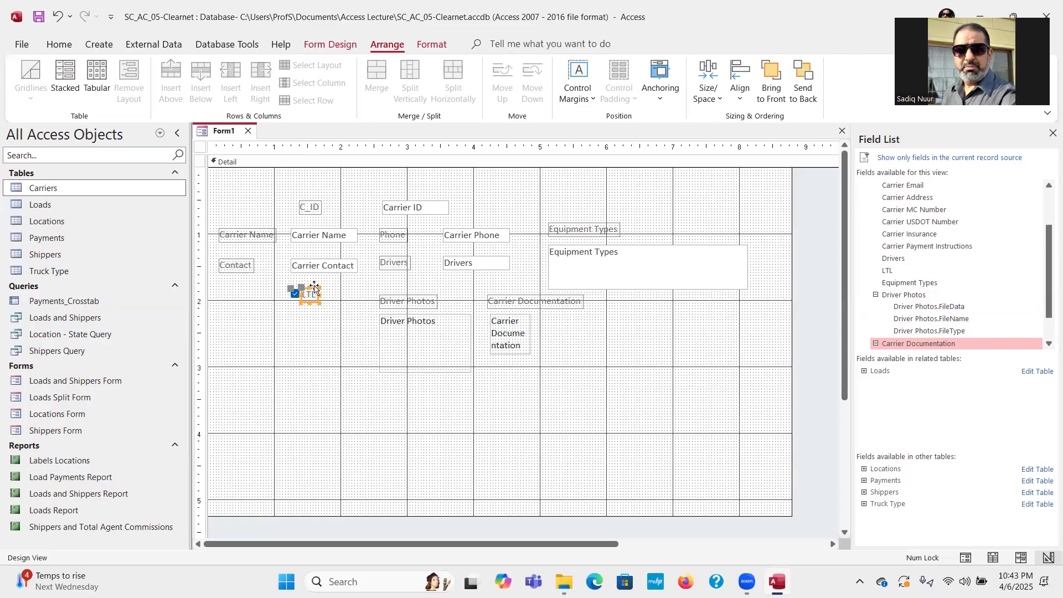
Reposition the LTL check box and label level with the Driver Photos and Carrier Documentation labels.
{"action": "double_click", "coordinate": [310, 287]}
{"action": "left_click_drag", "start_coordinate": [310, 288], "coordinate": [315, 296]}
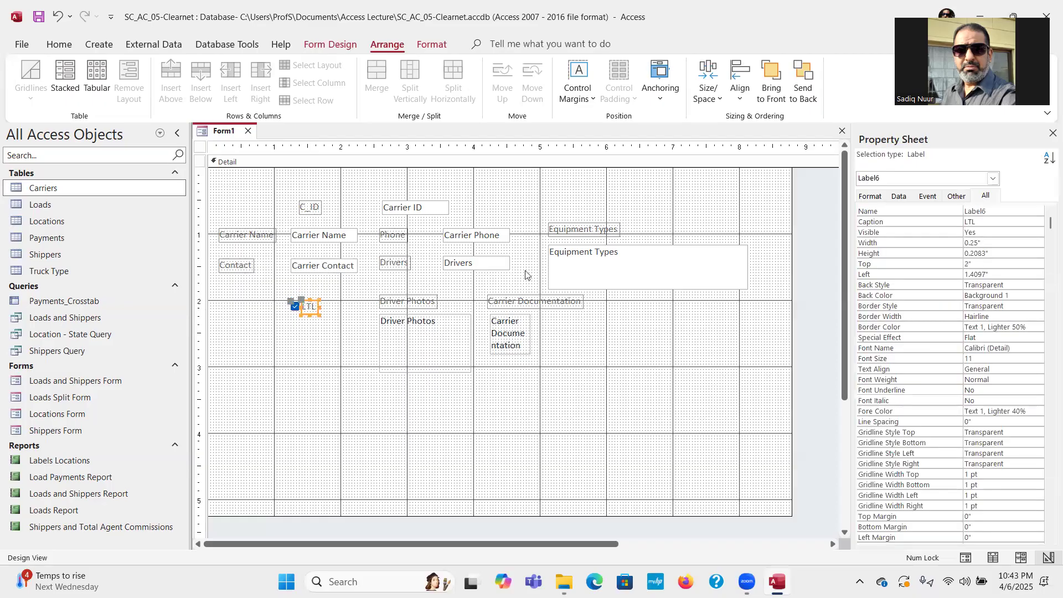
{"action": "left_click", "coordinate": [1052, 134]}
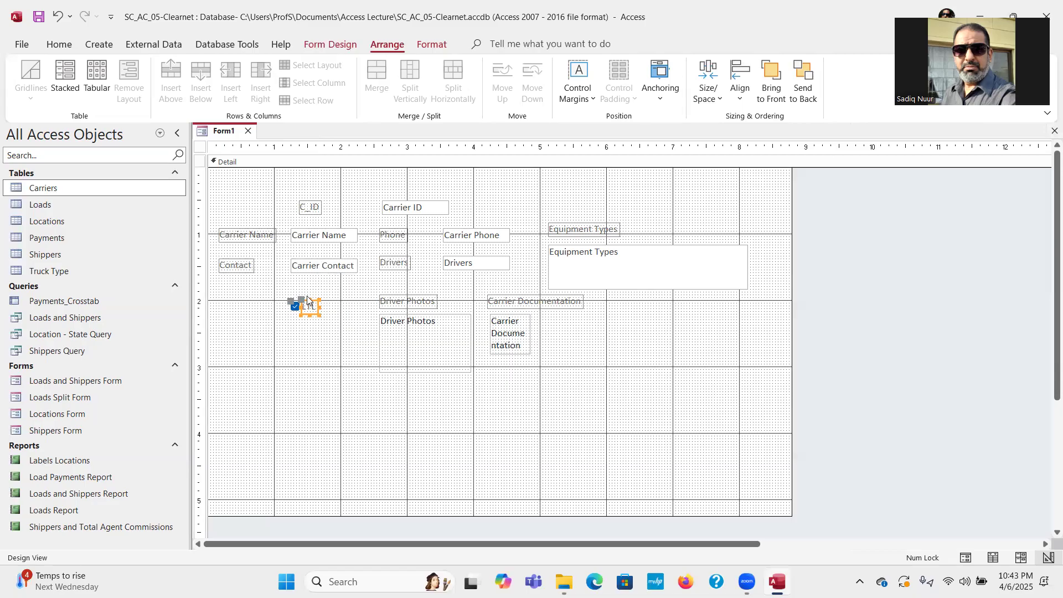
{"action": "left_click_drag", "start_coordinate": [301, 300], "coordinate": [301, 297]}
{"action": "left_click", "coordinate": [306, 339]}
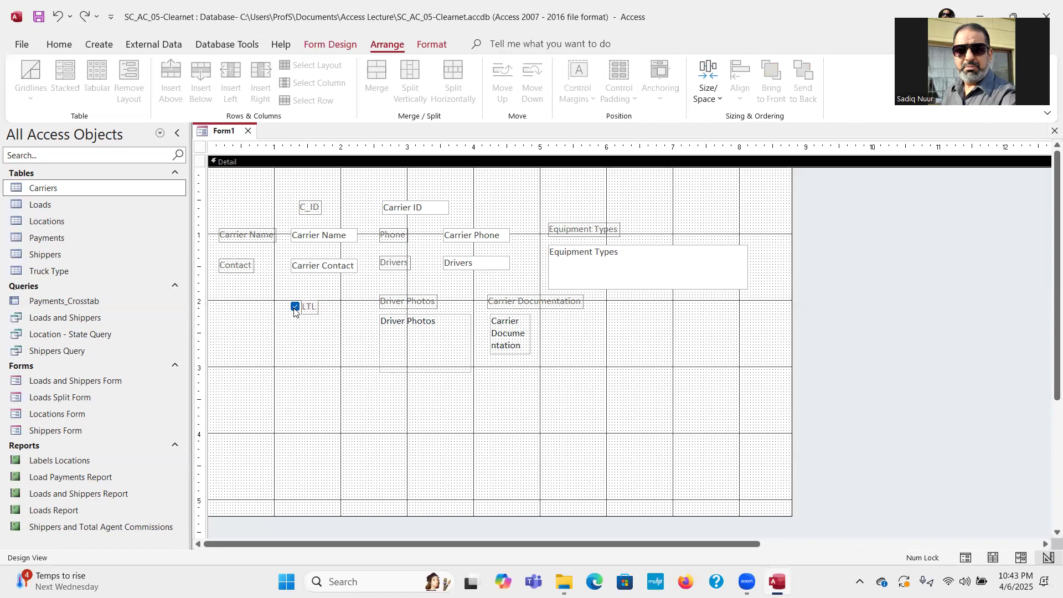
{"action": "left_click", "coordinate": [313, 306]}
{"action": "left_click_drag", "start_coordinate": [314, 299], "coordinate": [320, 299]}
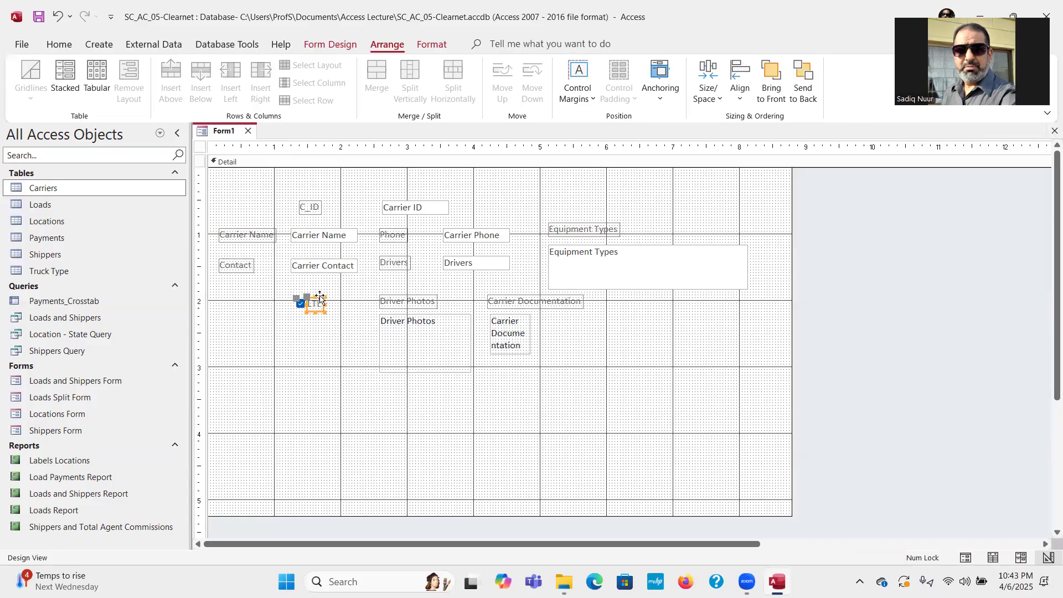
{"action": "left_click", "coordinate": [326, 332]}
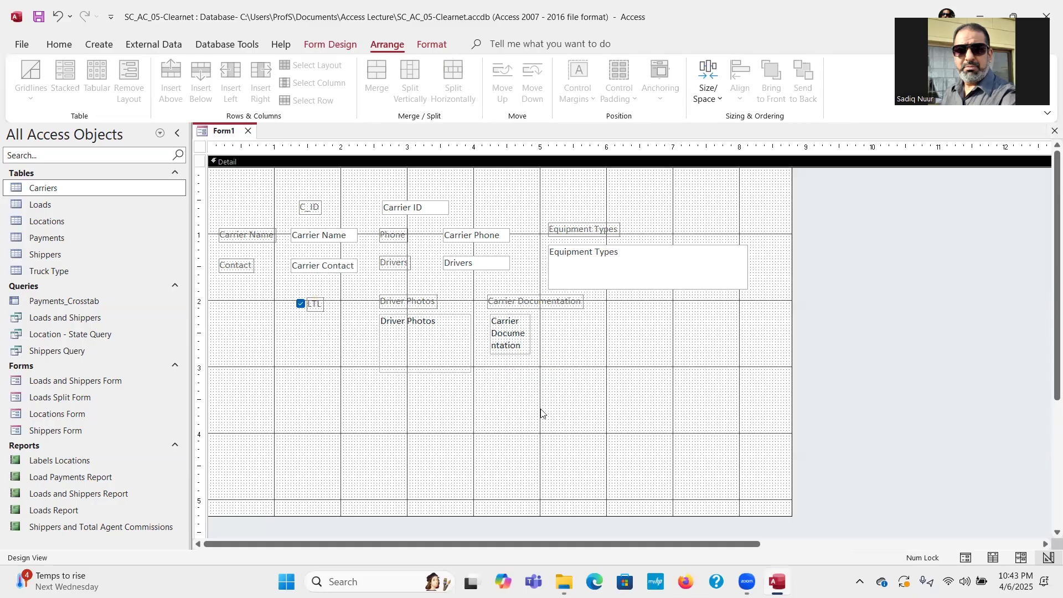
Make the Carrier Documentation text box taller and widen it to the right.
{"action": "left_click", "coordinate": [517, 348]}
{"action": "left_click_drag", "start_coordinate": [510, 355], "coordinate": [510, 370]}
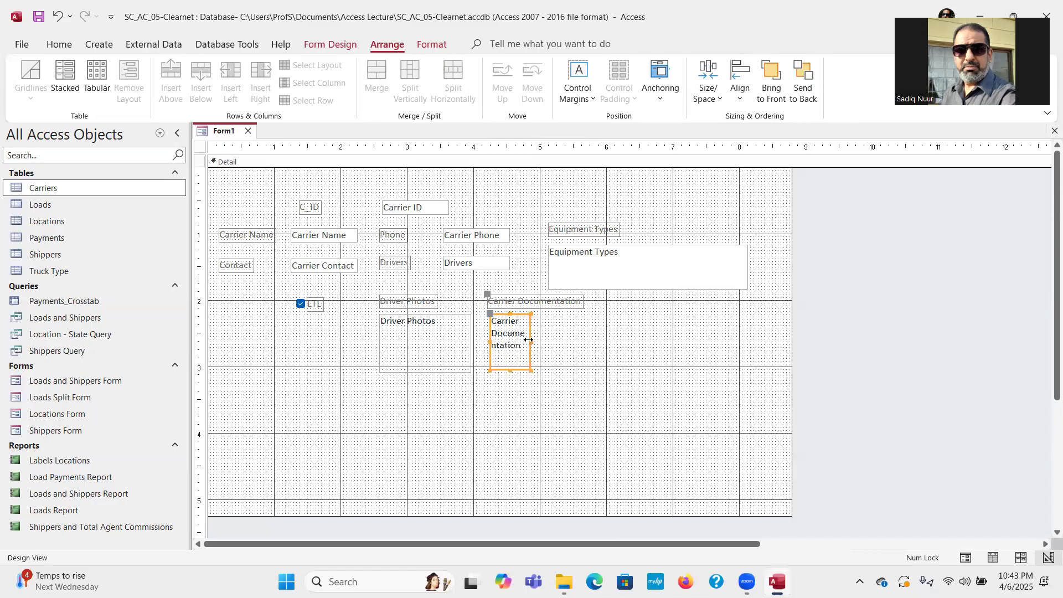
{"action": "left_click", "coordinate": [540, 343]}
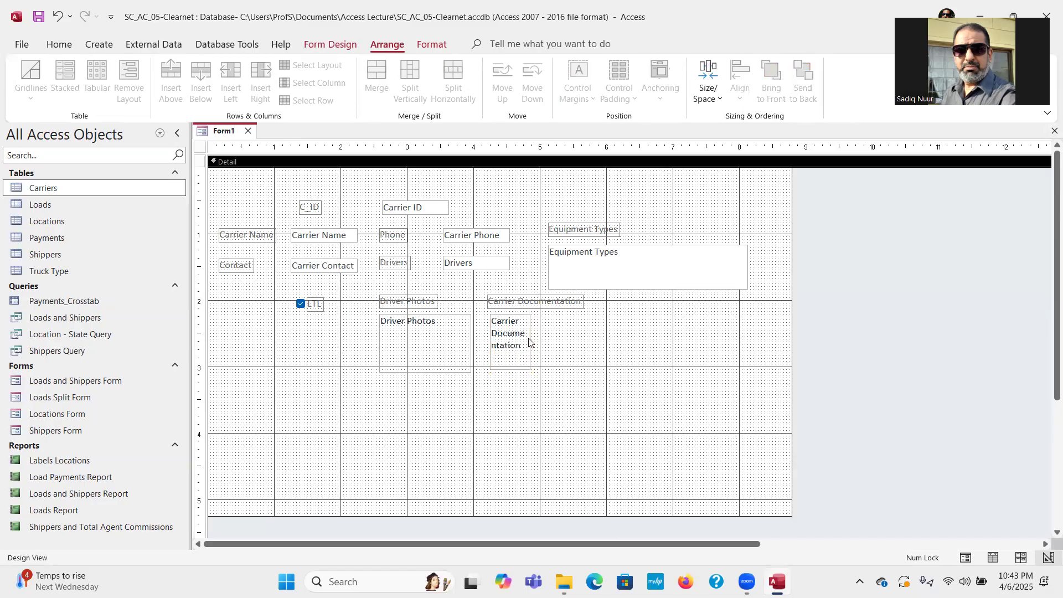
{"action": "left_click", "coordinate": [528, 342]}
{"action": "left_click_drag", "start_coordinate": [530, 340], "coordinate": [540, 340]}
{"action": "left_click", "coordinate": [592, 350]}
Set the Detail section's Fill/Back Color to light grey.
{"action": "right_click", "coordinate": [515, 188]}
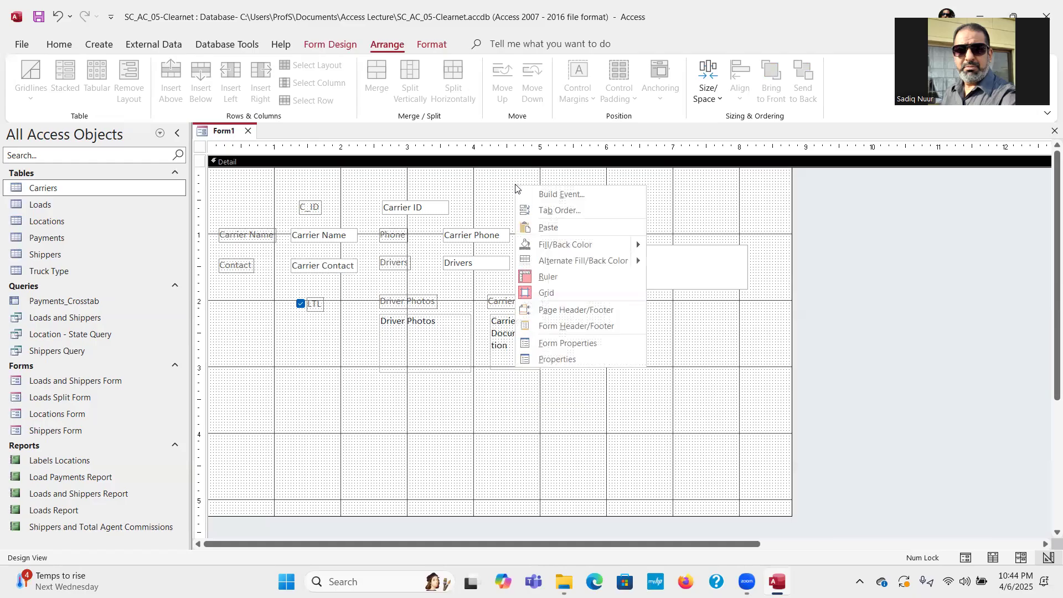
{"action": "mouse_move", "coordinate": [551, 244]}
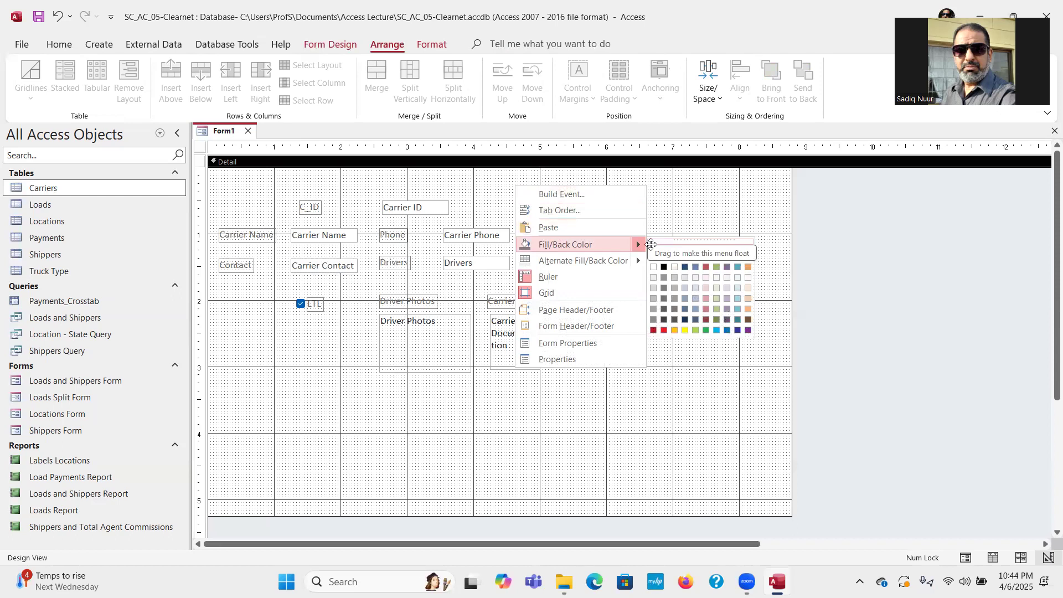
{"action": "left_click", "coordinate": [652, 278]}
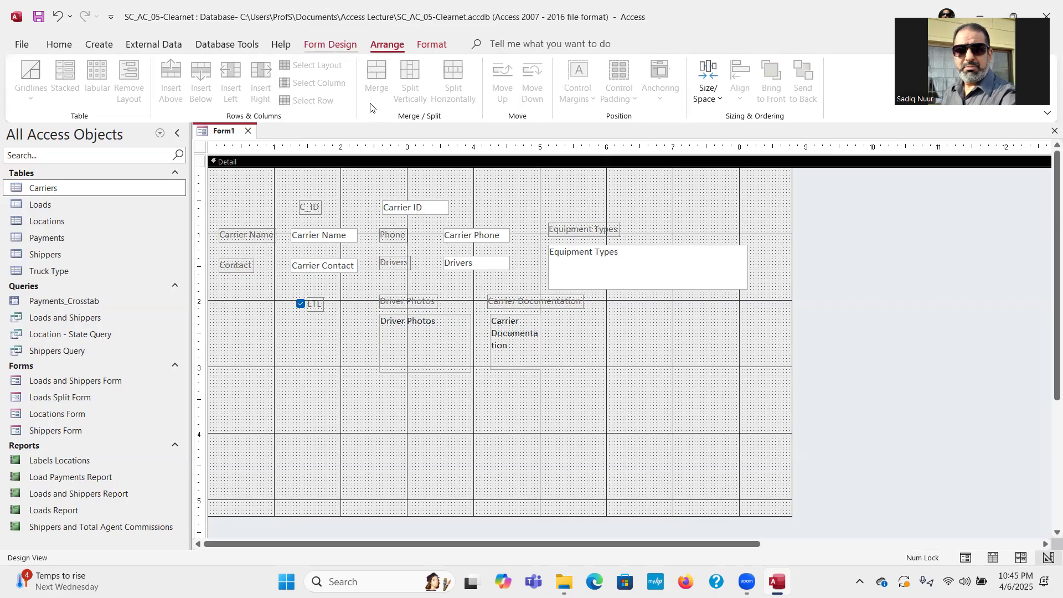
{"action": "left_click", "coordinate": [330, 44]}
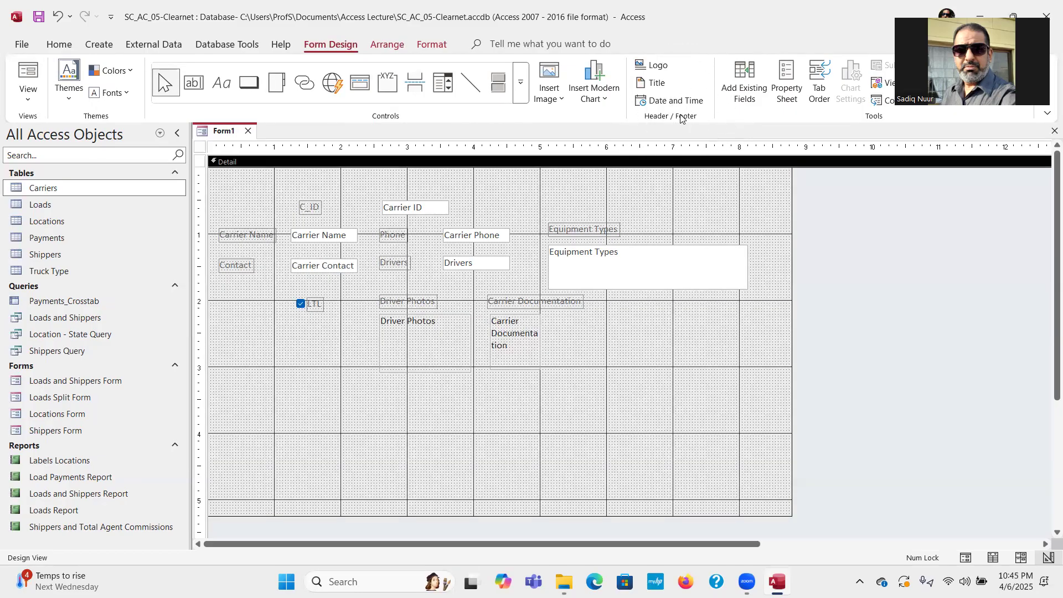
Add a form header titled 'Carrier Loads Form' and save the form.
{"action": "left_click", "coordinate": [652, 84]}
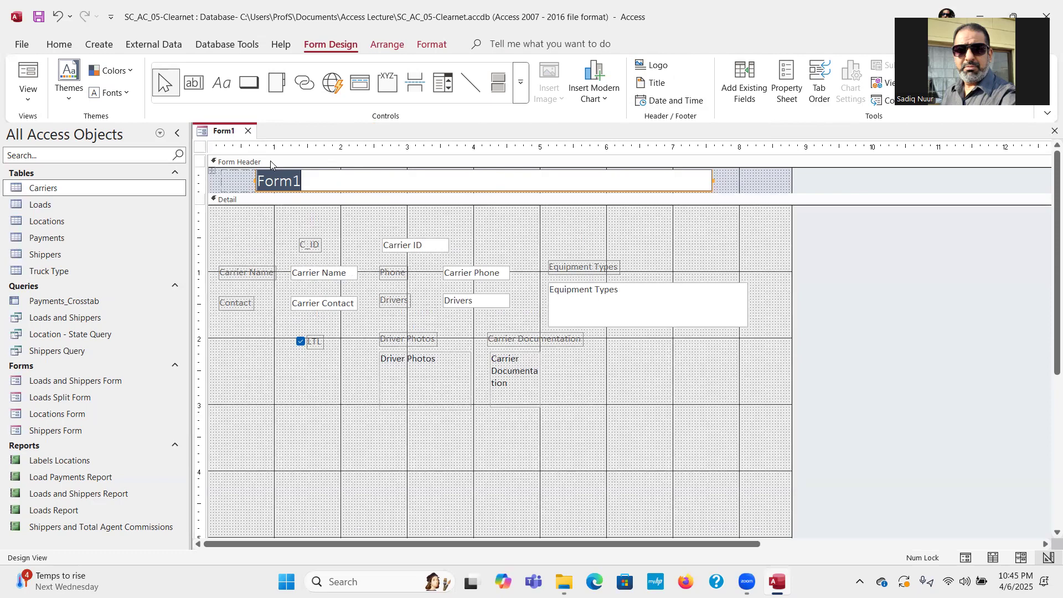
{"action": "type", "text": "Carrier Loads Form"}
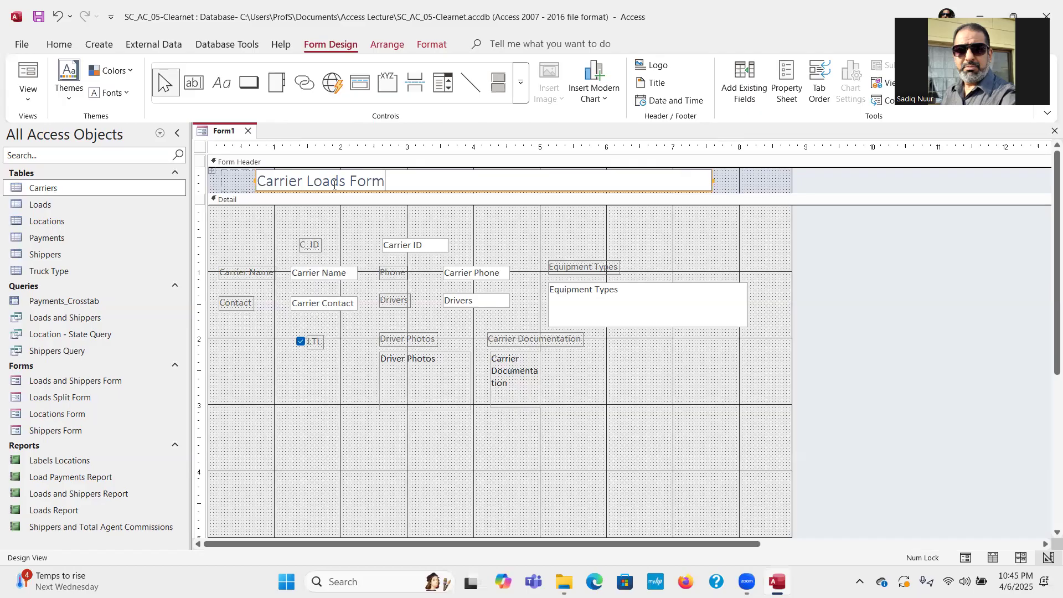
{"action": "left_click", "coordinate": [44, 16]}
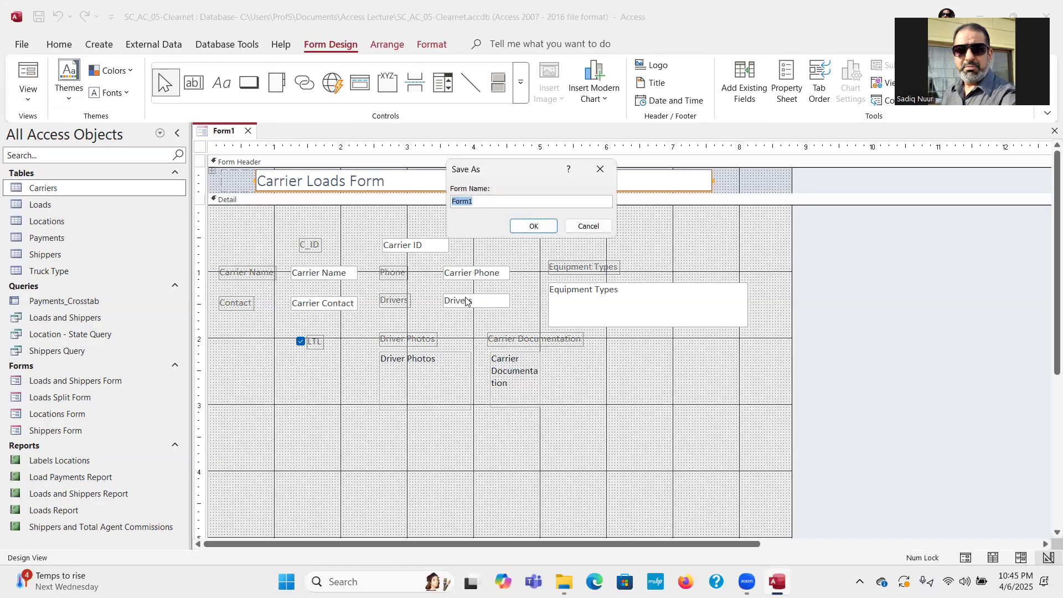
Enter 'Carrier Loads Form' as the form name and confirm the save.
{"action": "type", "text": "Carrier Loads Form"}
{"action": "left_click", "coordinate": [535, 226]}
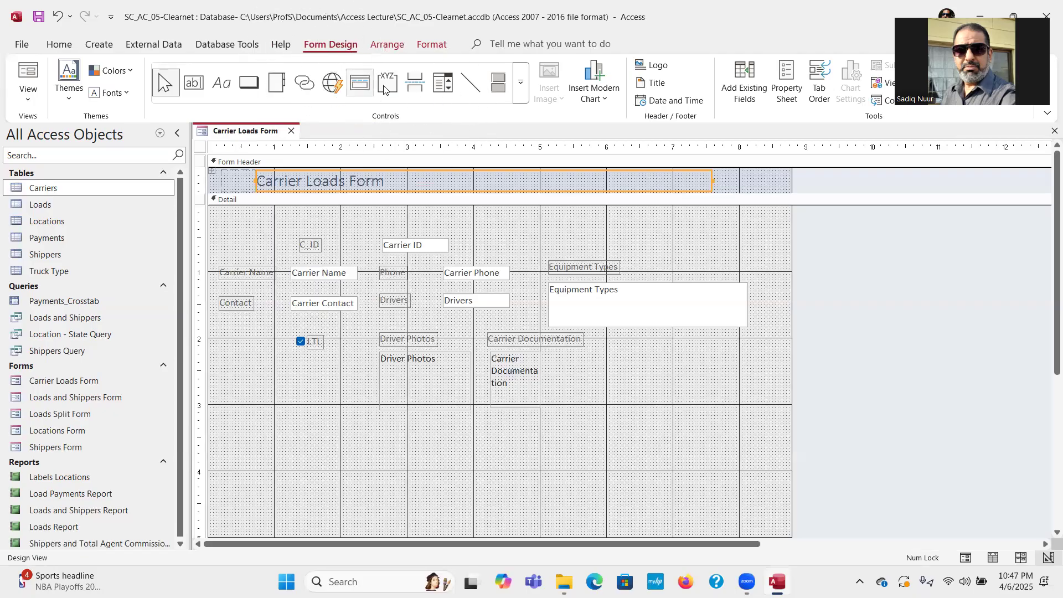
{"action": "left_click", "coordinate": [521, 89]}
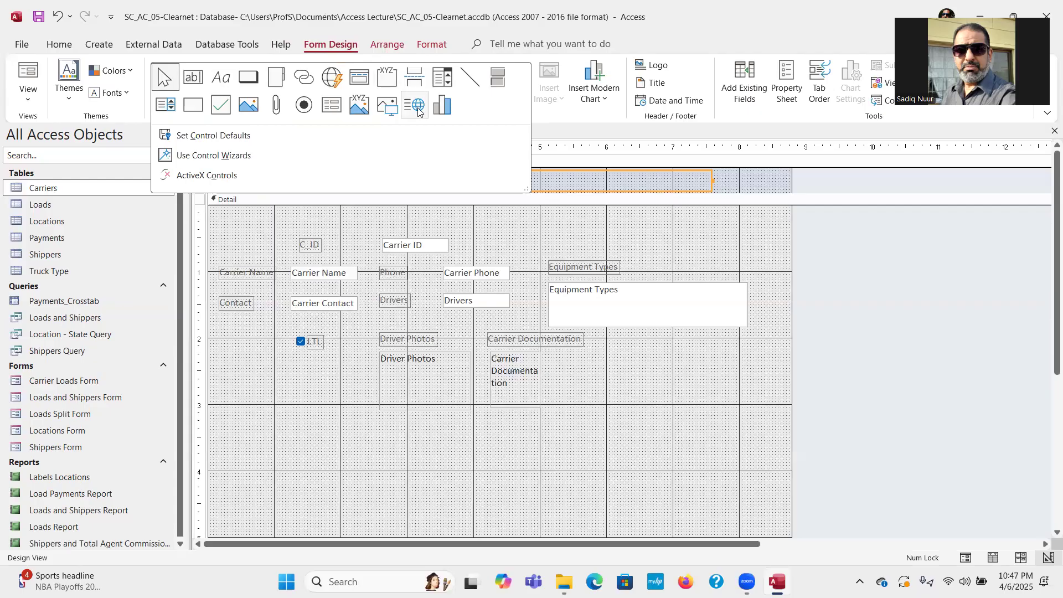
Turn Use Control Wizards back on and pick the Subform/Subreport control.
{"action": "left_click", "coordinate": [333, 106]}
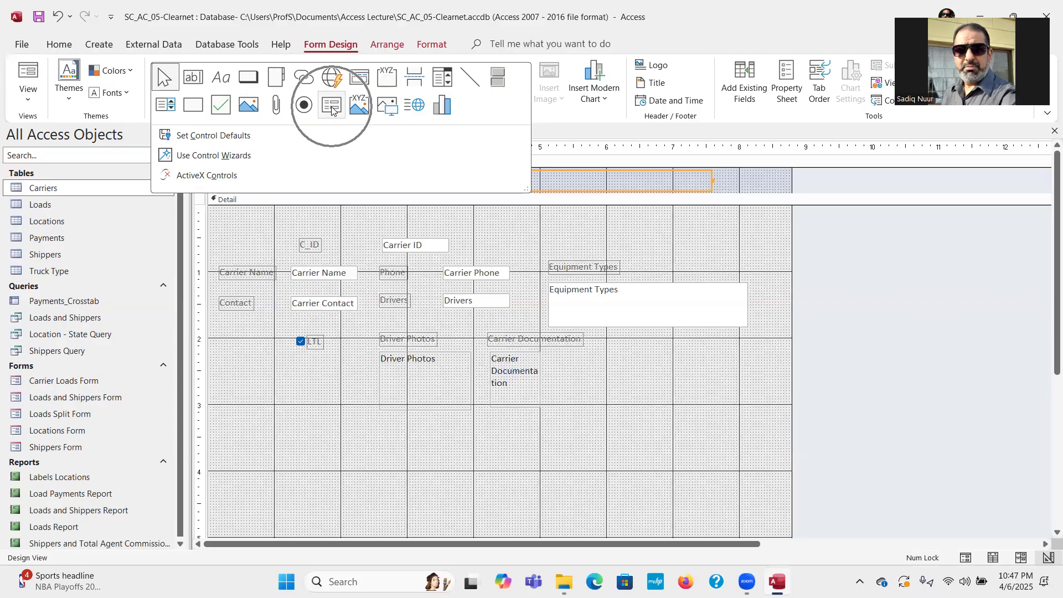
{"action": "left_click", "coordinate": [332, 106]}
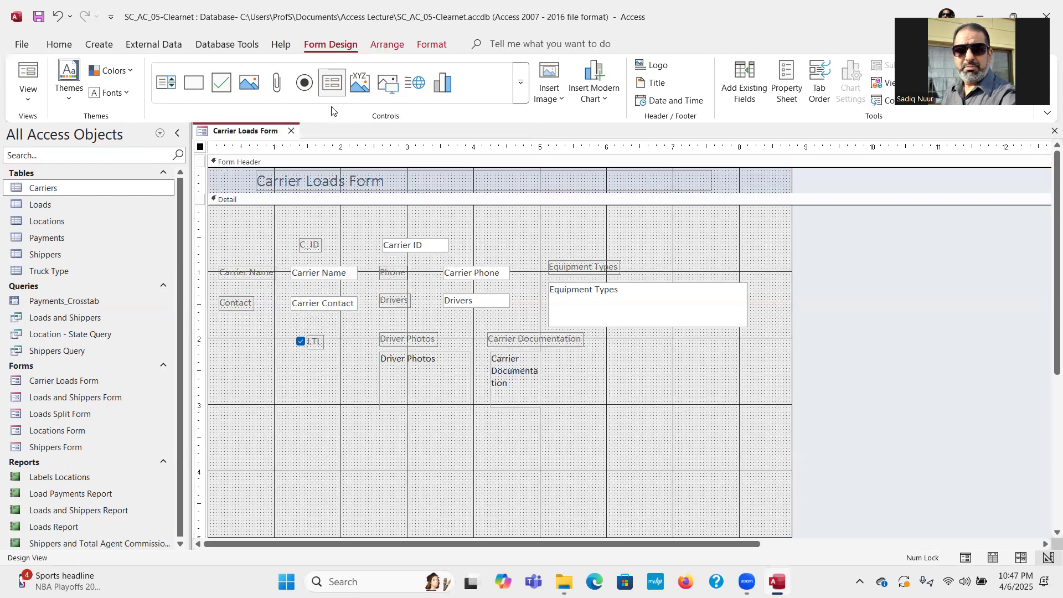
{"action": "left_click", "coordinate": [521, 91]}
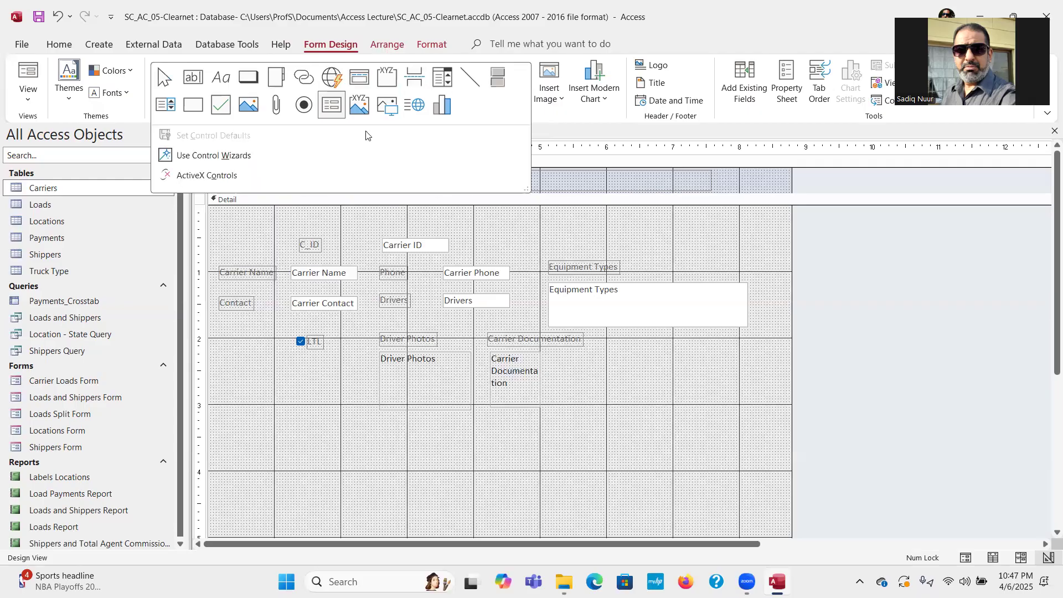
{"action": "left_click", "coordinate": [206, 156]}
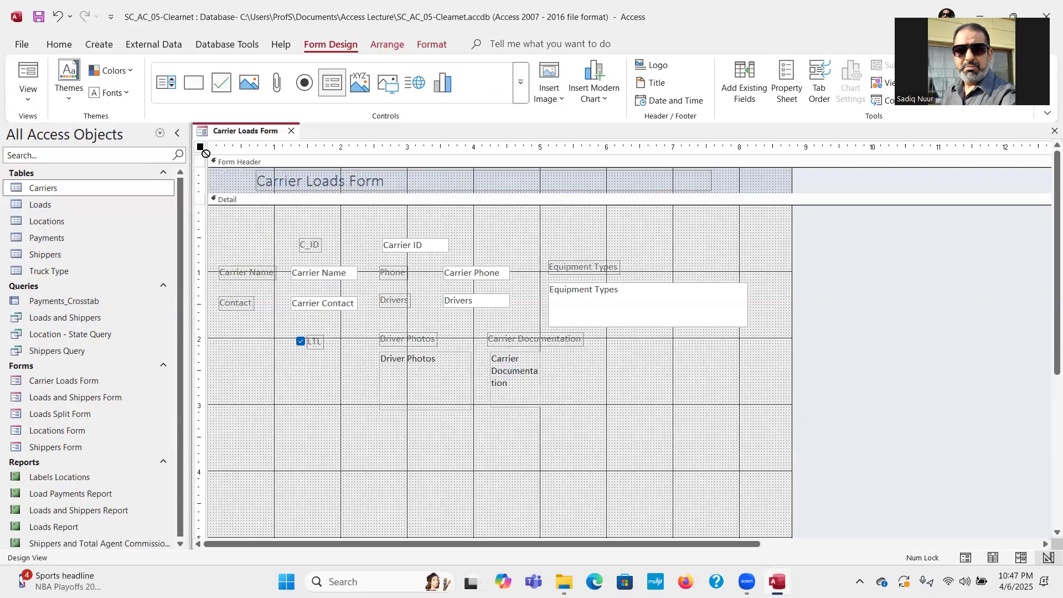
{"action": "left_click", "coordinate": [520, 89]}
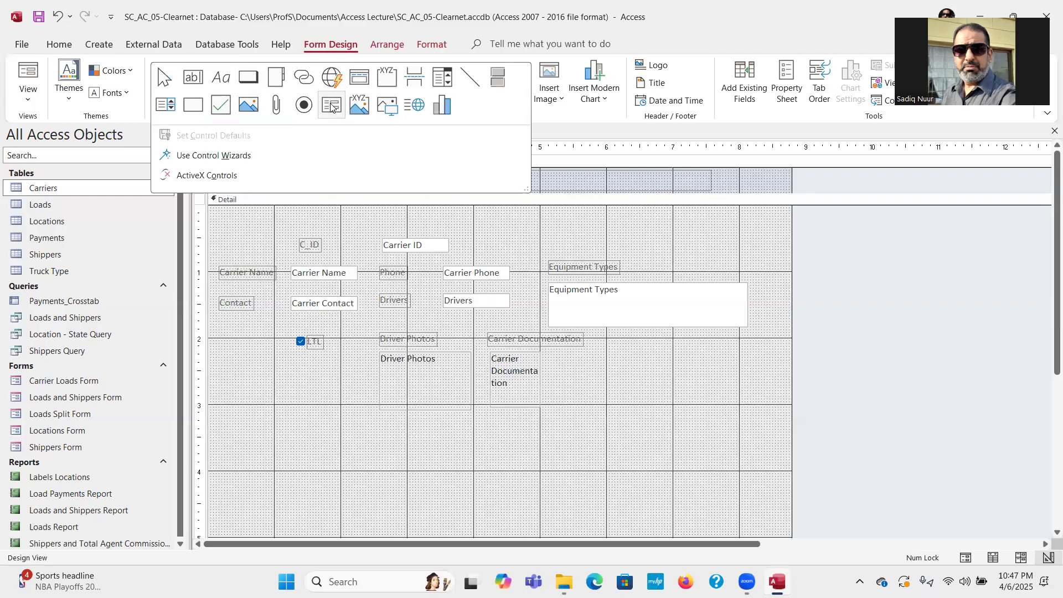
{"action": "left_click", "coordinate": [260, 476]}
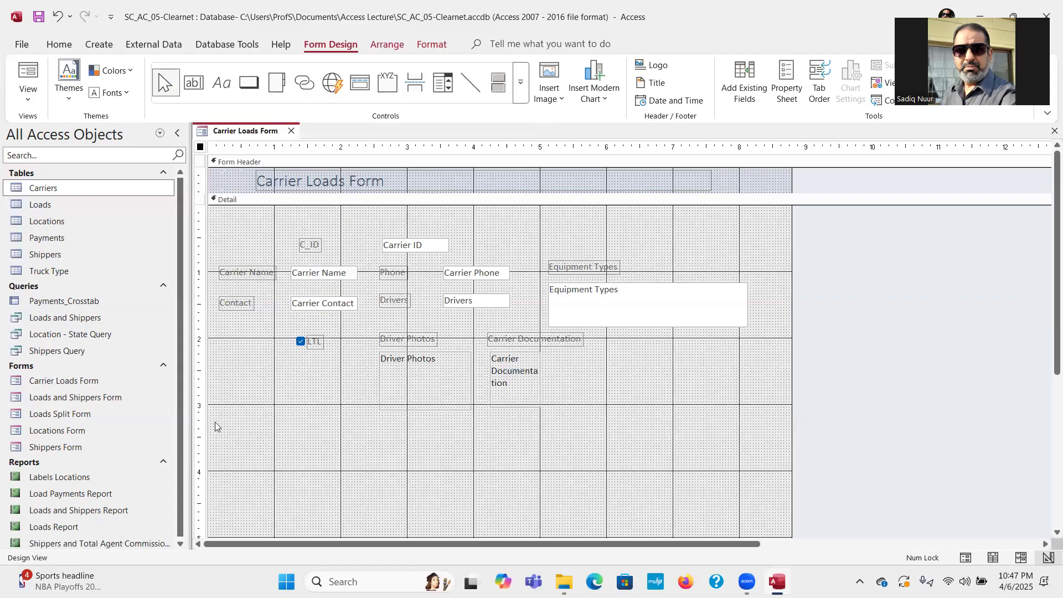
{"action": "left_click_drag", "start_coordinate": [237, 413], "coordinate": [355, 492]}
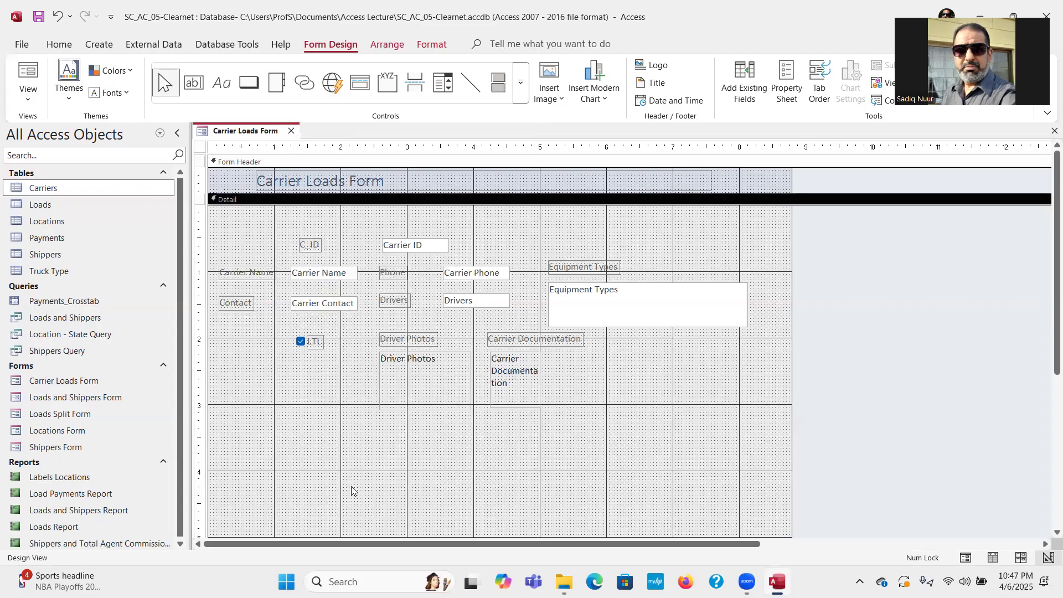
{"action": "left_click", "coordinate": [521, 82]}
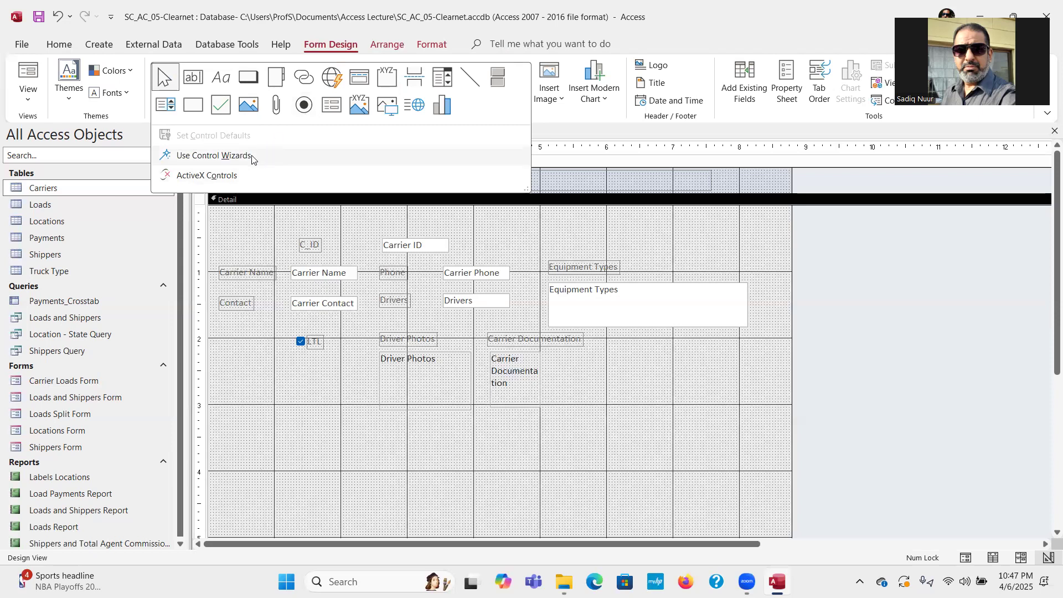
{"action": "left_click", "coordinate": [252, 158]}
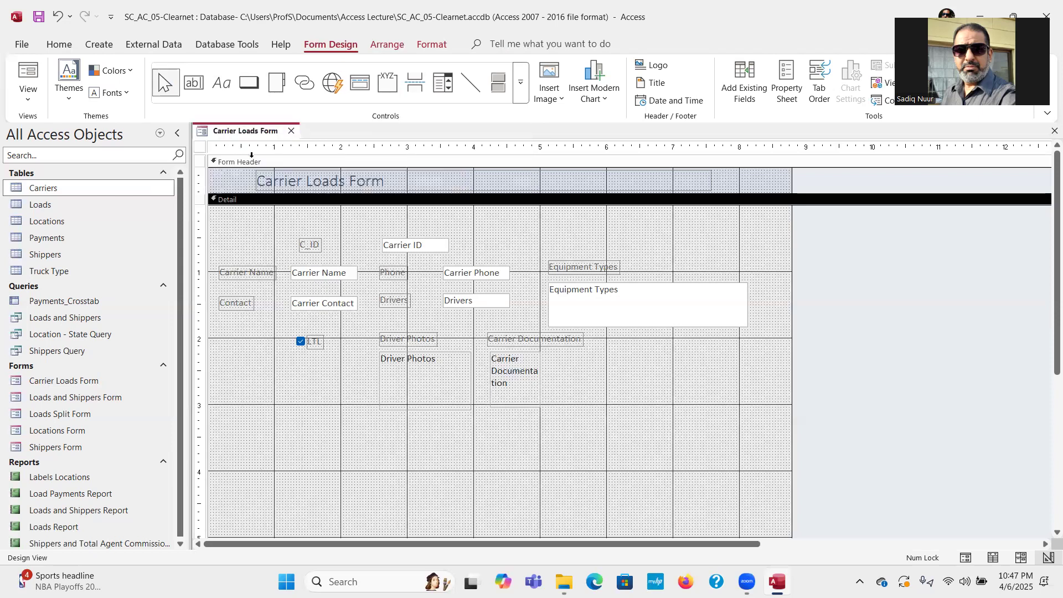
{"action": "left_click", "coordinate": [521, 96]}
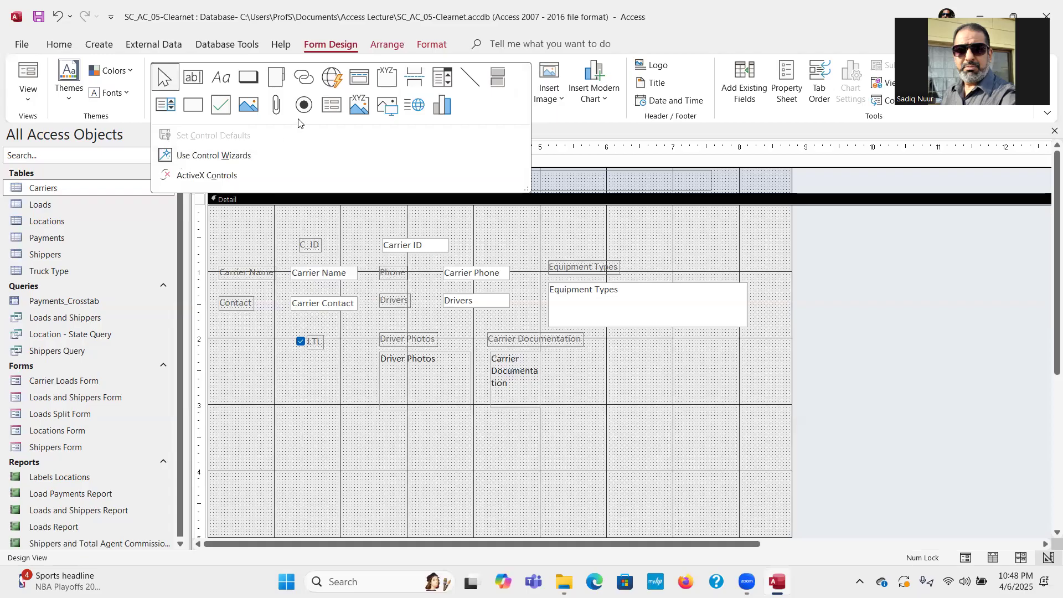
{"action": "left_click", "coordinate": [330, 104]}
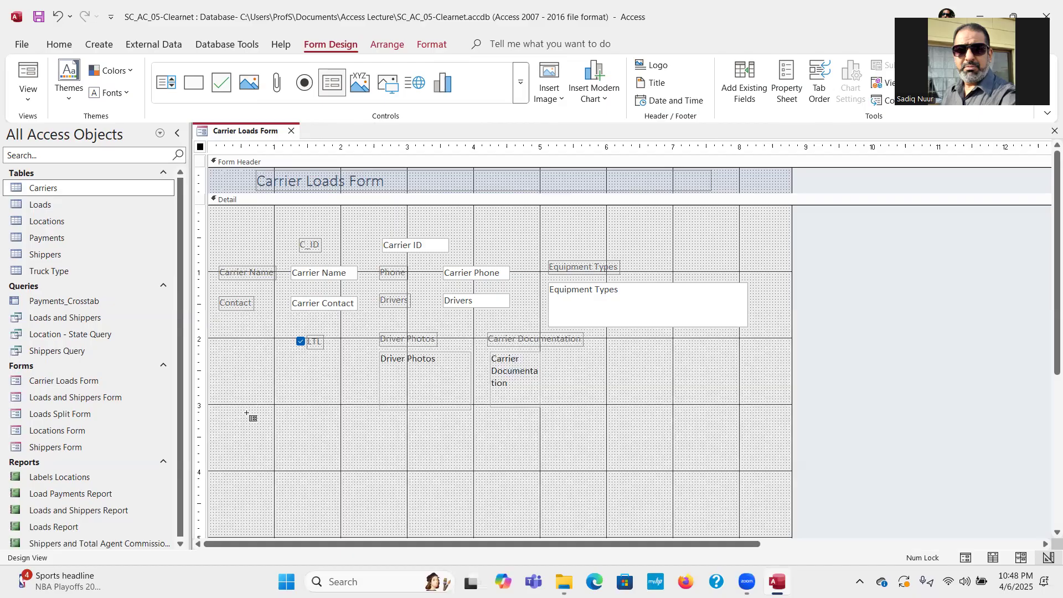
Draw the subform area below the LTL check box, using existing tables and queries as source.
{"action": "left_click_drag", "start_coordinate": [247, 413], "coordinate": [365, 481]}
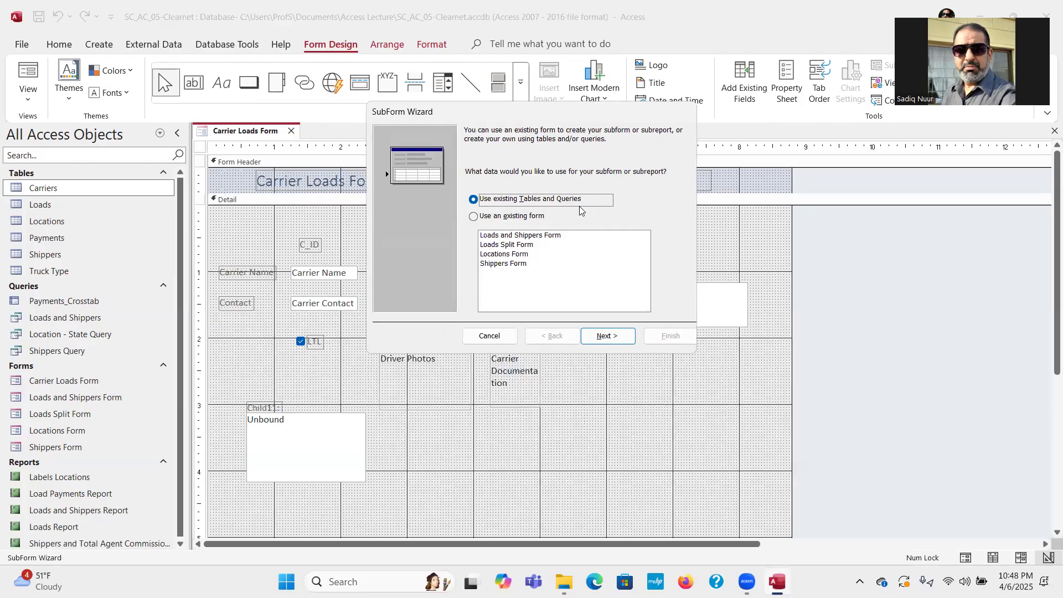
{"action": "left_click", "coordinate": [619, 338]}
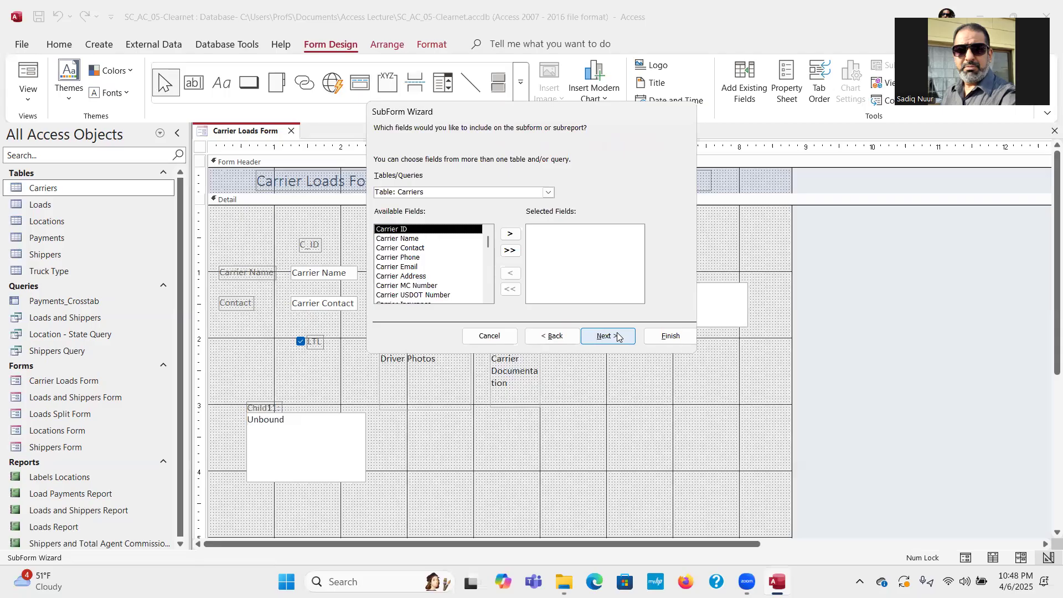
From the Loads table, add Load ID, Pickup Date, Dropoff Date, Rate Confirmation, Mileage and Truck Type.
{"action": "left_click", "coordinate": [548, 193]}
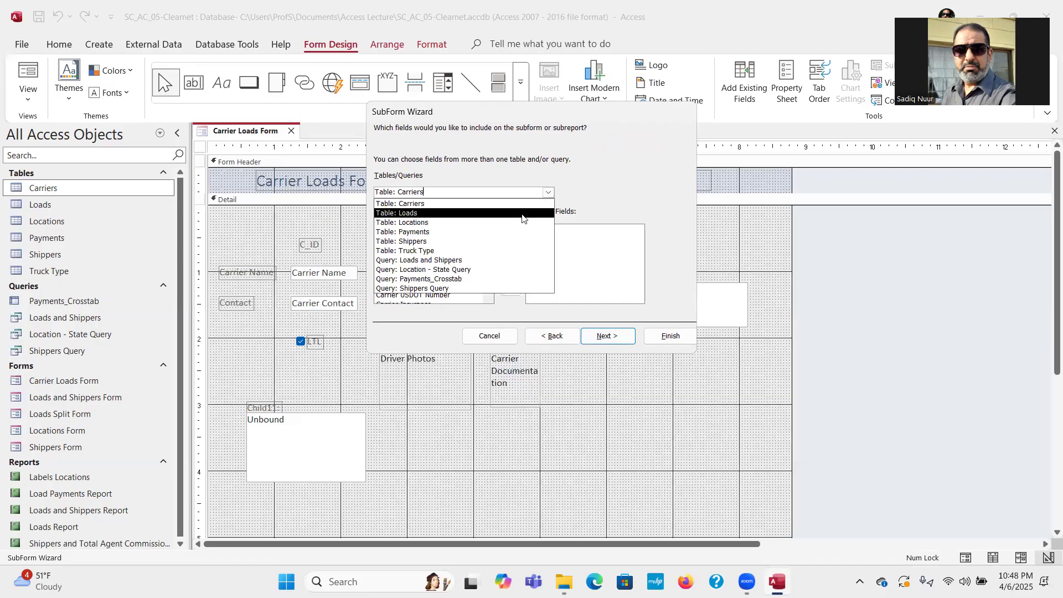
{"action": "left_click", "coordinate": [521, 214]}
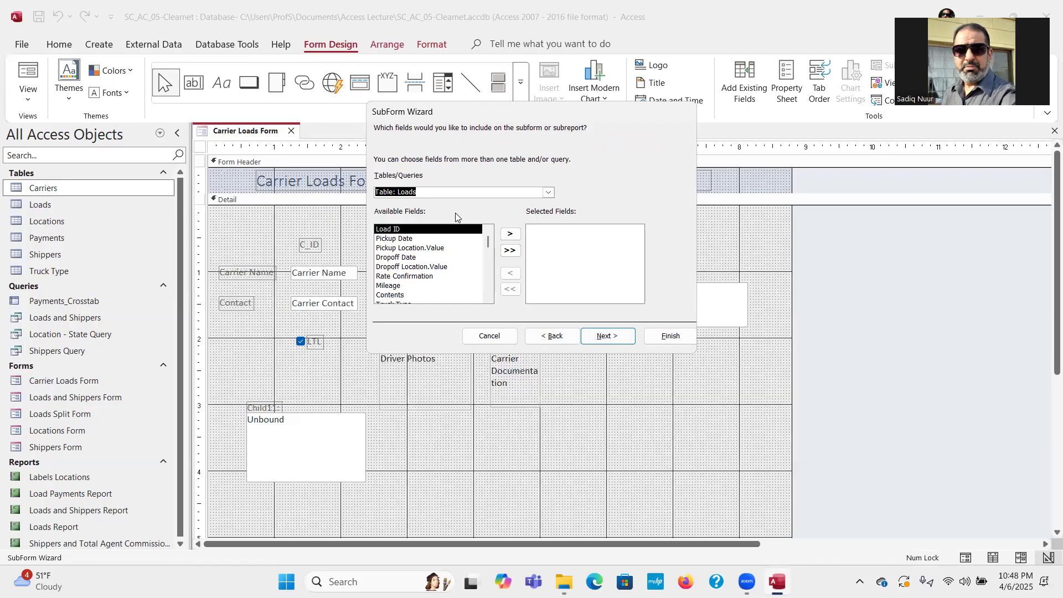
{"action": "double_click", "coordinate": [433, 230]}
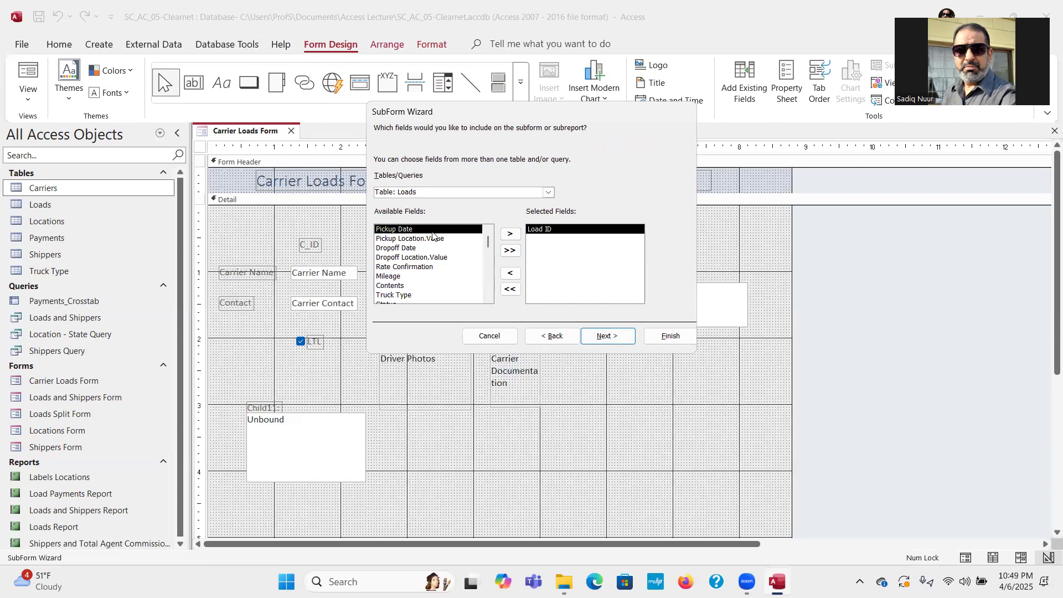
{"action": "double_click", "coordinate": [432, 229]}
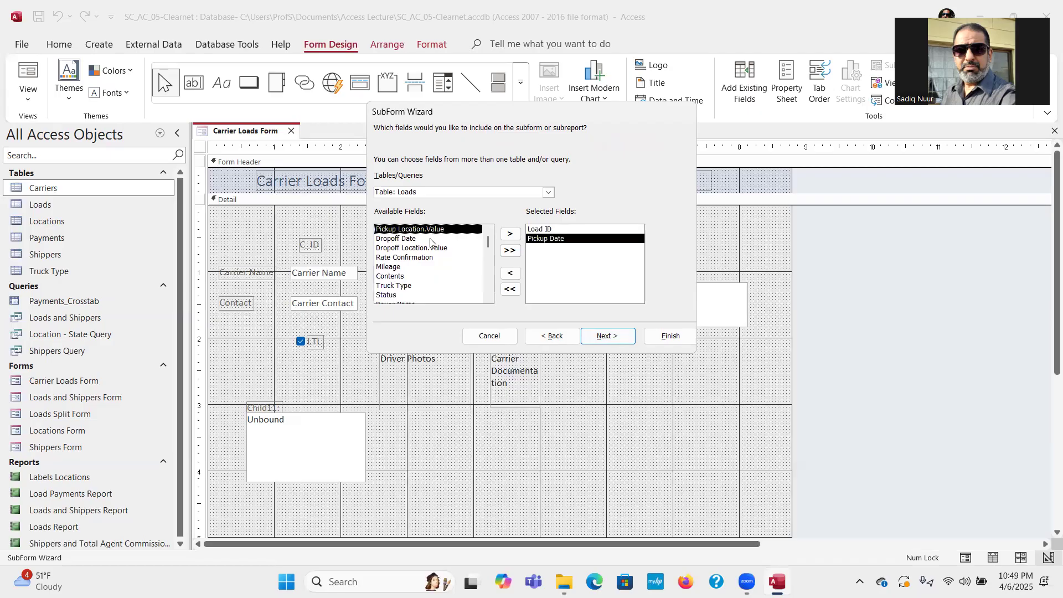
{"action": "double_click", "coordinate": [431, 239]}
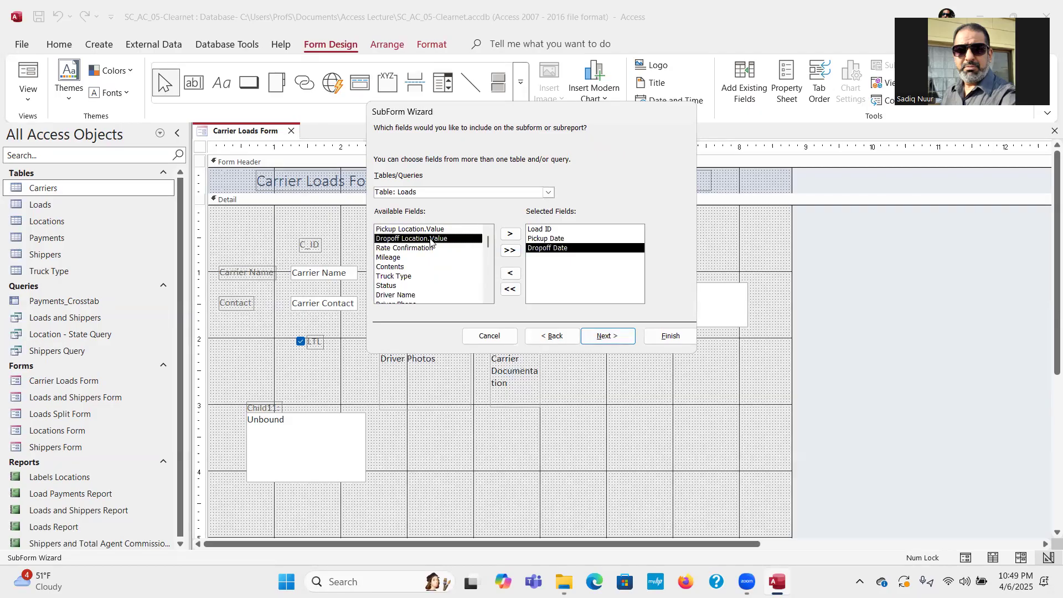
{"action": "double_click", "coordinate": [430, 250]}
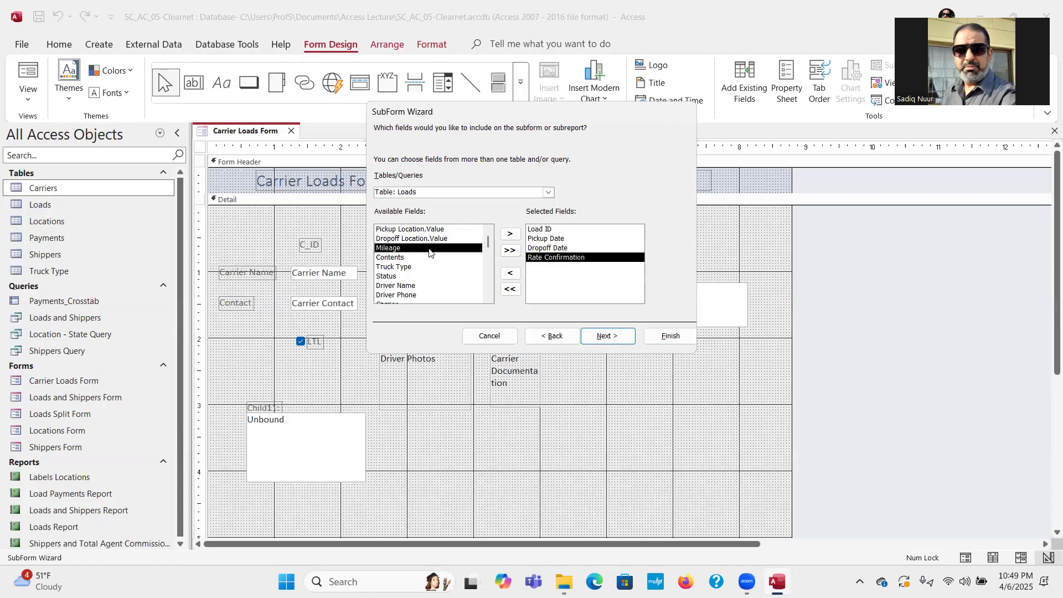
{"action": "double_click", "coordinate": [429, 250]}
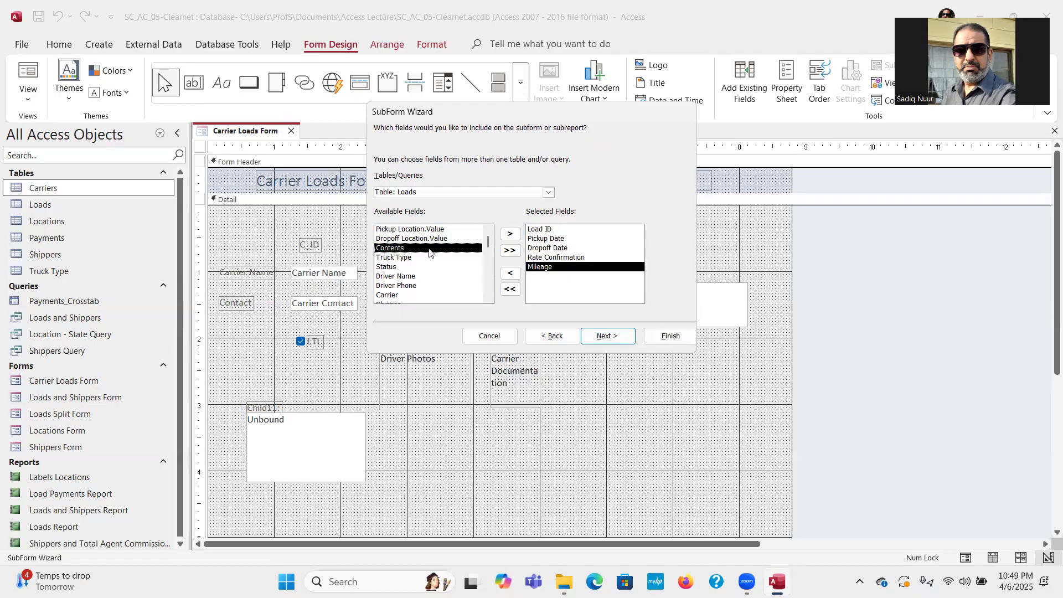
{"action": "double_click", "coordinate": [424, 259]}
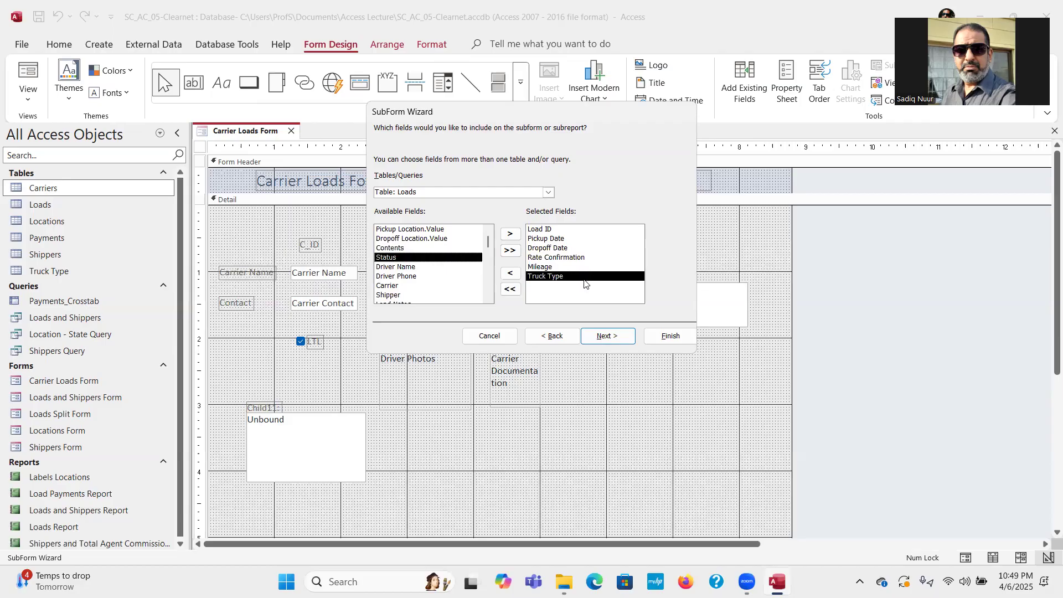
{"action": "left_click", "coordinate": [608, 336]}
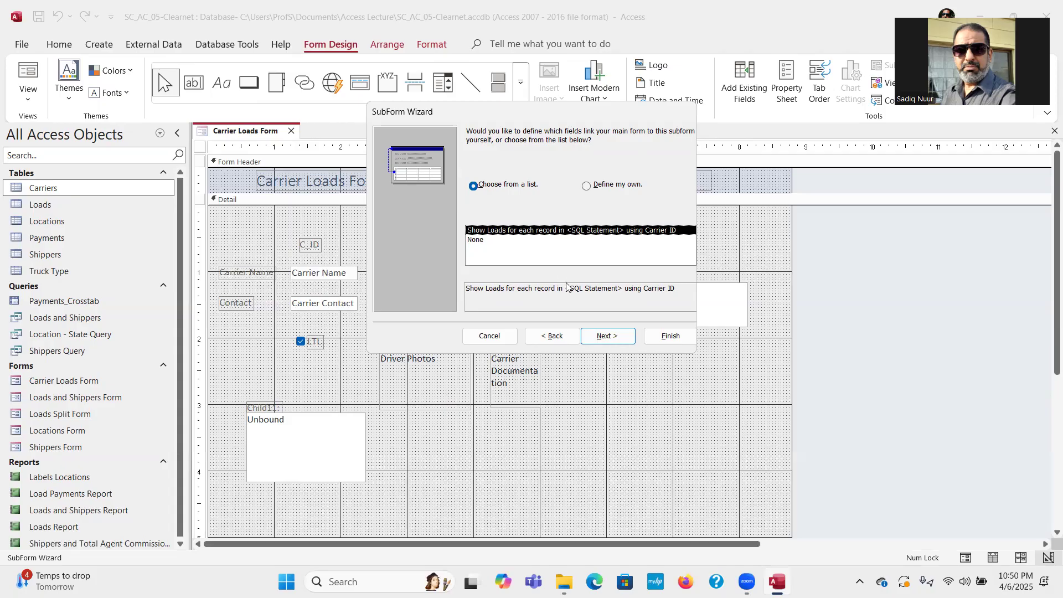
Accept the Carrier ID link and finish the wizard with the name 'Loads subform'.
{"action": "left_click", "coordinate": [607, 340]}
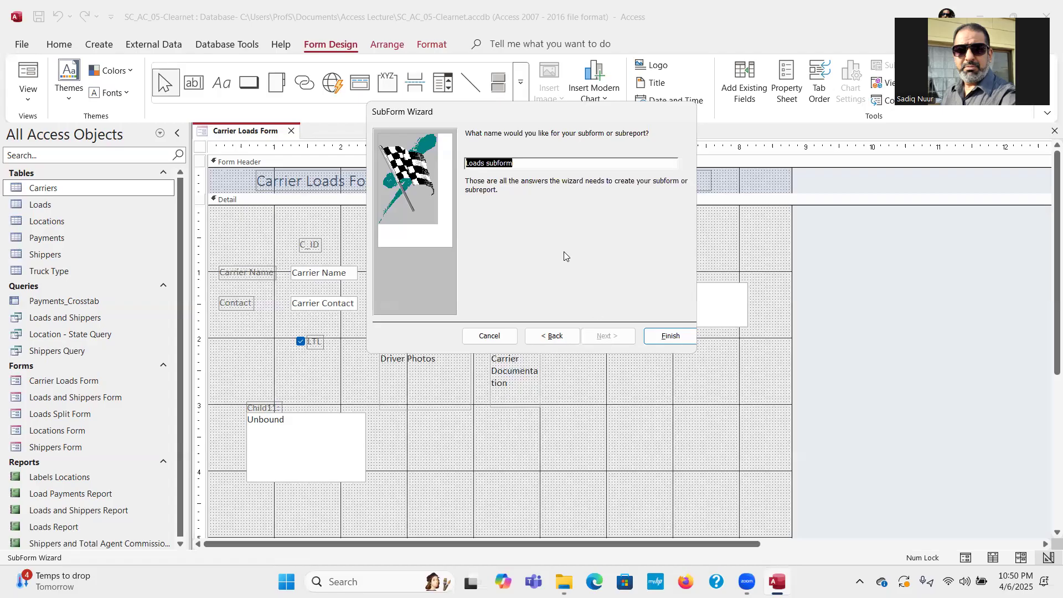
{"action": "left_click", "coordinate": [671, 336]}
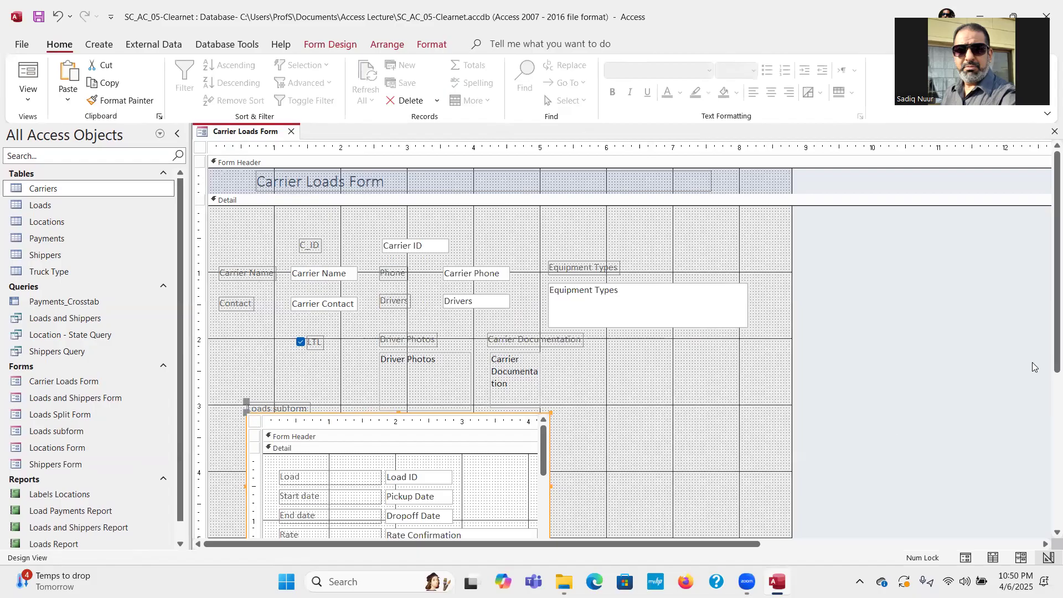
Move the Loads subform and its label to the left.
{"action": "scroll", "coordinate": [1047, 350], "scroll_direction": "down", "scroll_amount": 2}
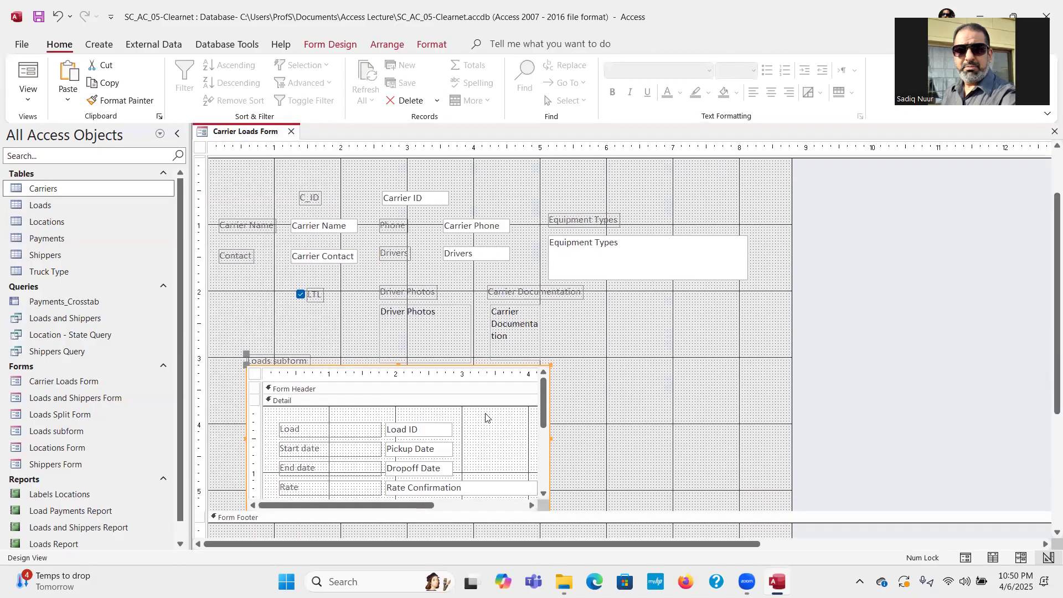
{"action": "left_click", "coordinate": [243, 356]}
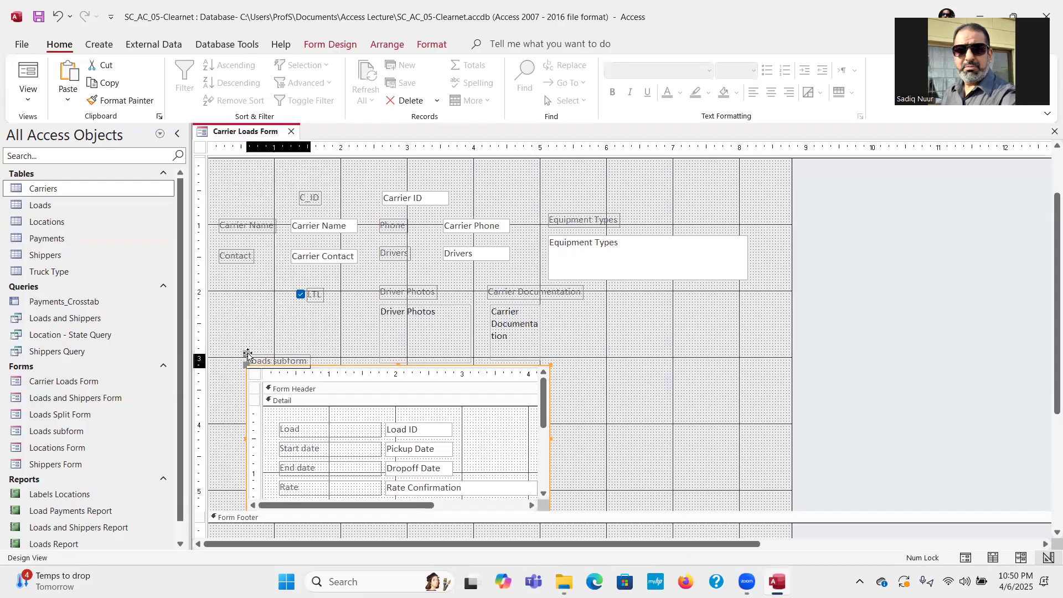
{"action": "left_click_drag", "start_coordinate": [242, 355], "coordinate": [222, 373]}
{"action": "left_click", "coordinate": [247, 370]}
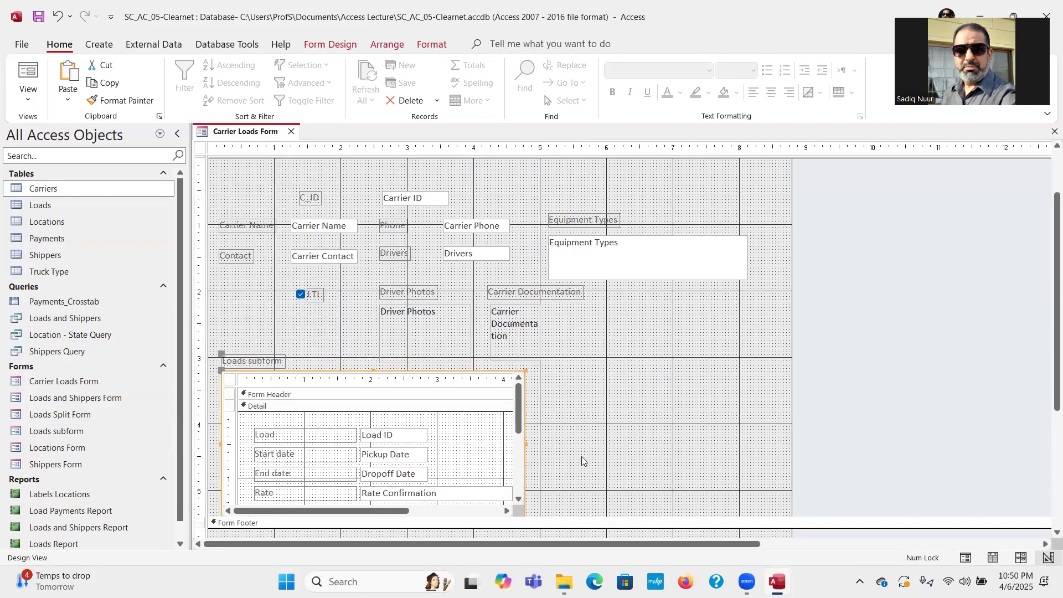
Extend the Detail section slightly lower beneath the subform.
{"action": "left_click_drag", "start_coordinate": [1047, 399], "coordinate": [1047, 427]}
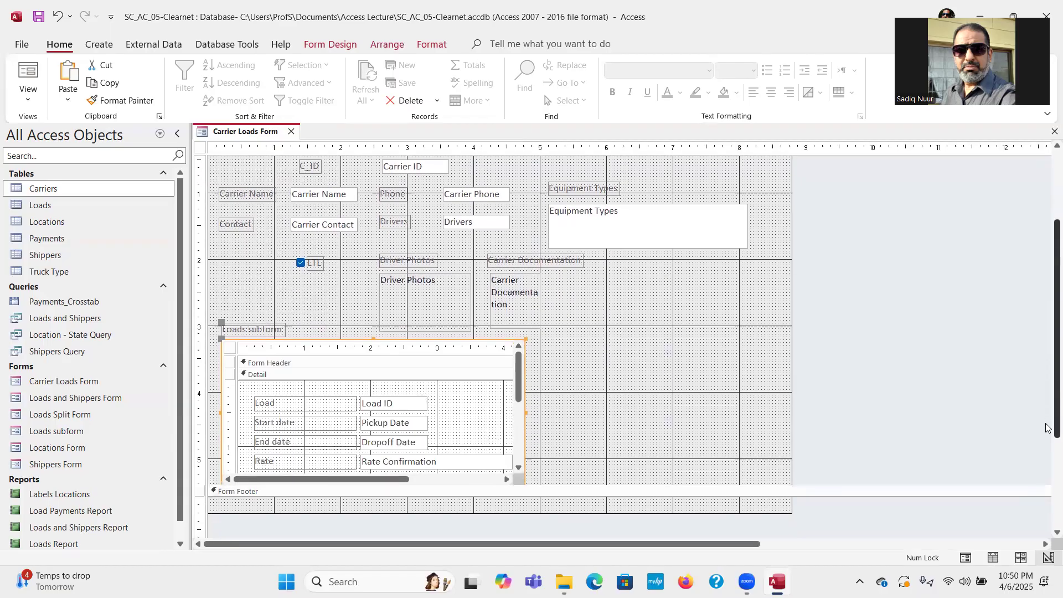
{"action": "left_click", "coordinate": [690, 485]}
{"action": "left_click_drag", "start_coordinate": [690, 486], "coordinate": [688, 490]}
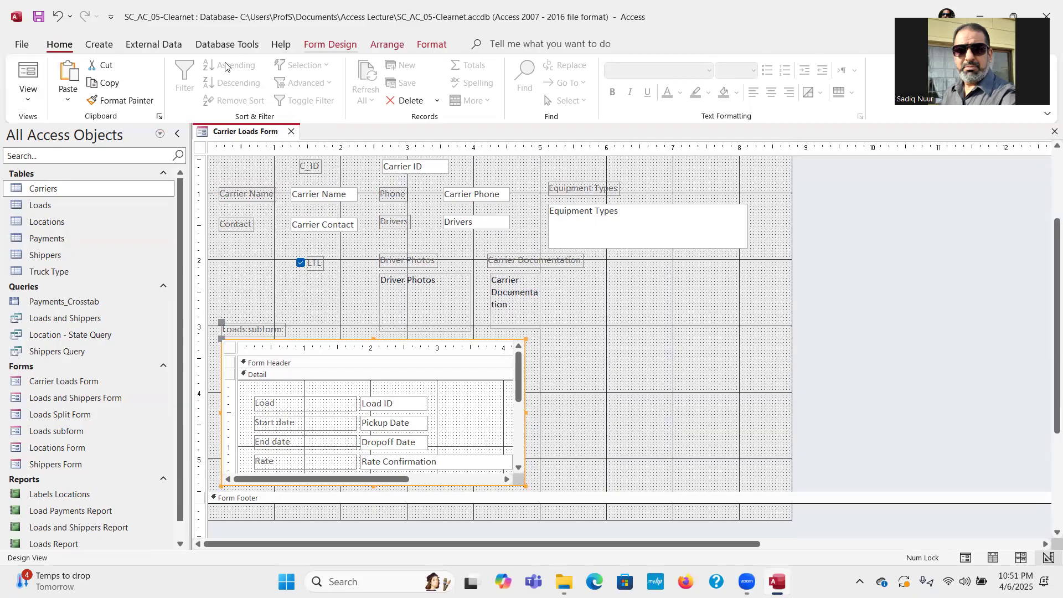
{"action": "left_click", "coordinate": [331, 45]}
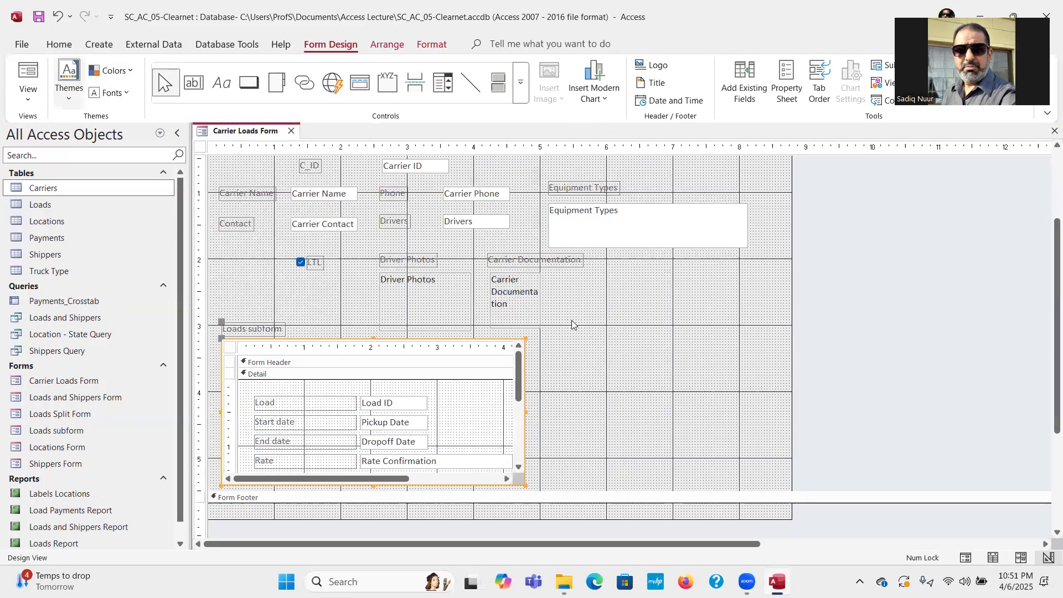
{"action": "left_click", "coordinate": [26, 101]}
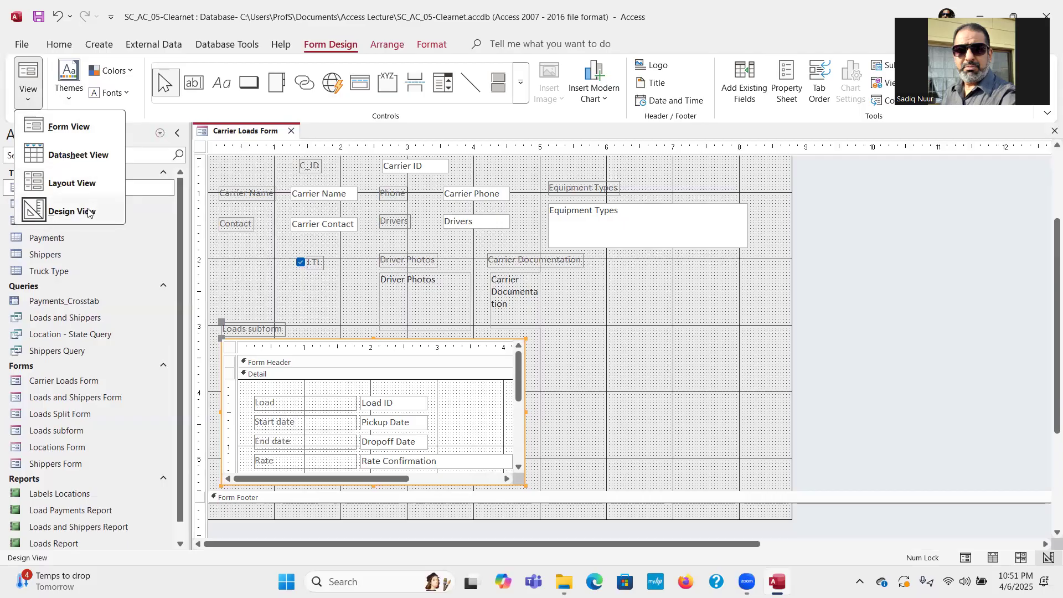
Switch to Form View and step through each carrier's loads to the blank new record.
{"action": "left_click", "coordinate": [76, 131]}
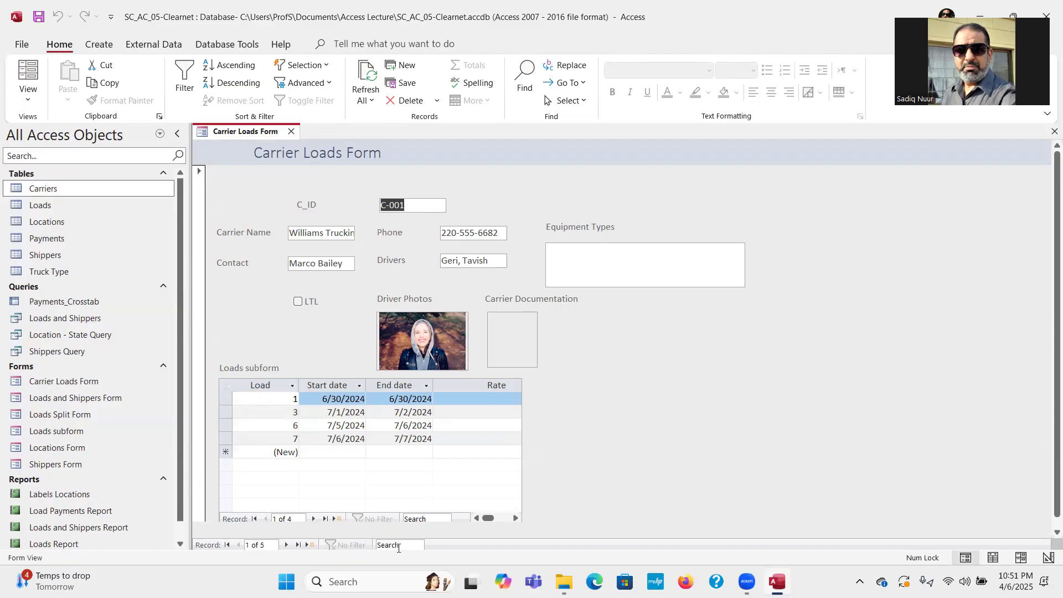
{"action": "key", "text": "ctrl"}
{"action": "key", "text": "ctrl"}
{"action": "left_click", "coordinate": [288, 545]}
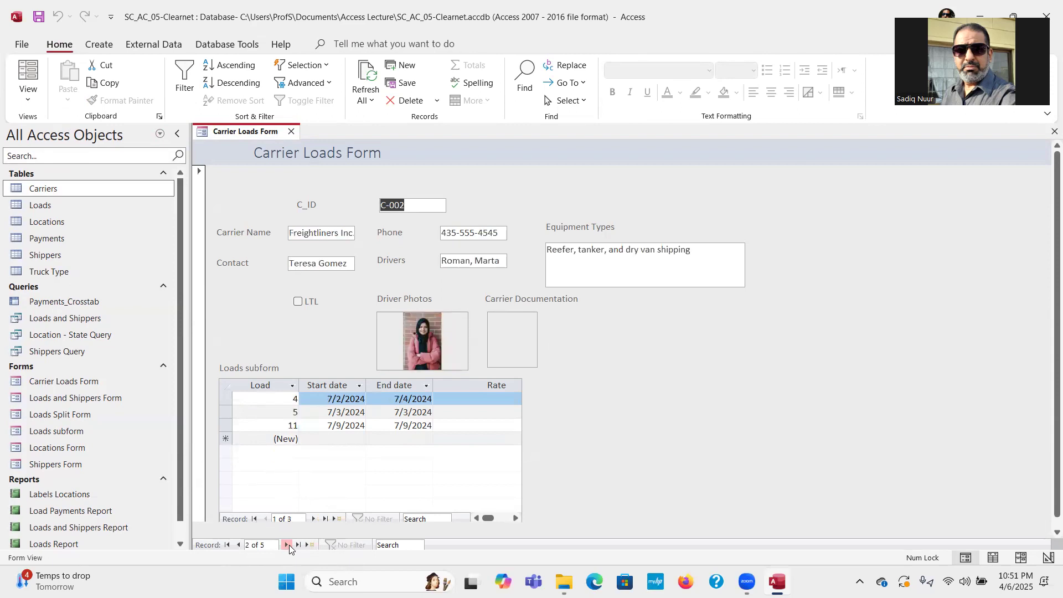
{"action": "left_click", "coordinate": [288, 545]}
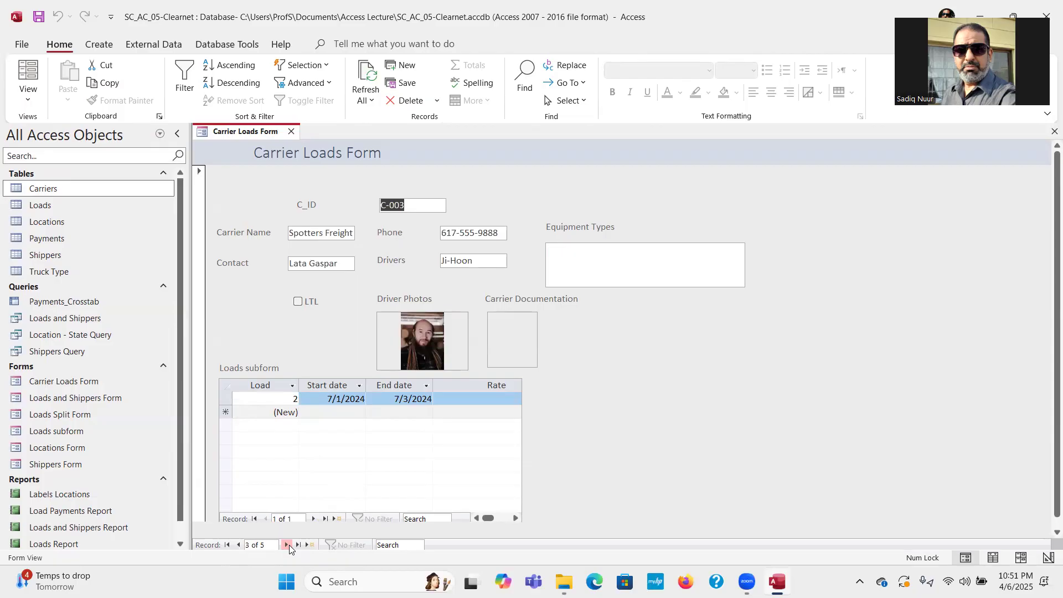
{"action": "left_click", "coordinate": [287, 545]}
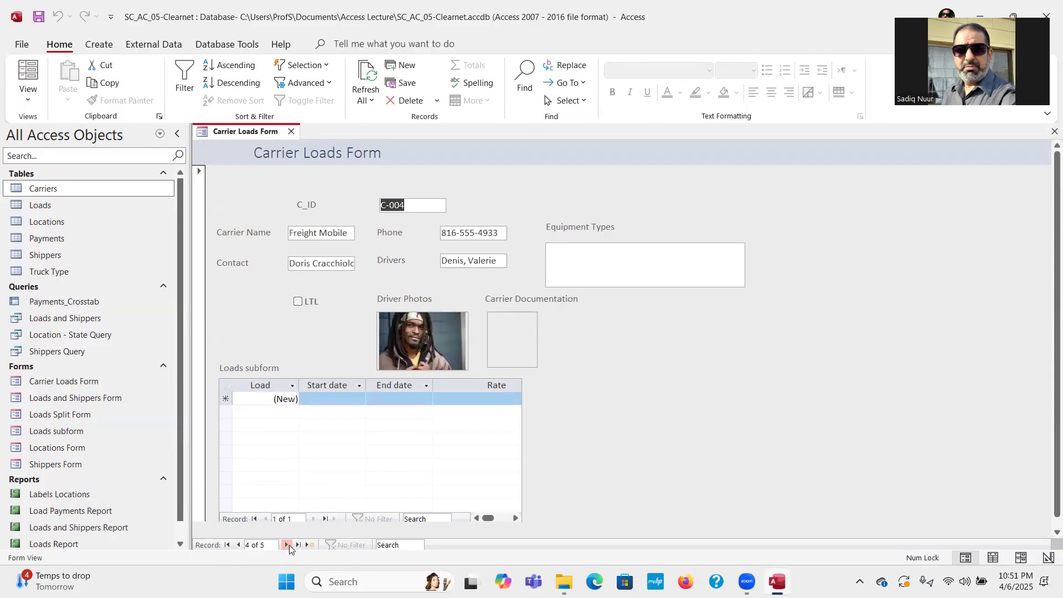
{"action": "left_click", "coordinate": [287, 546]}
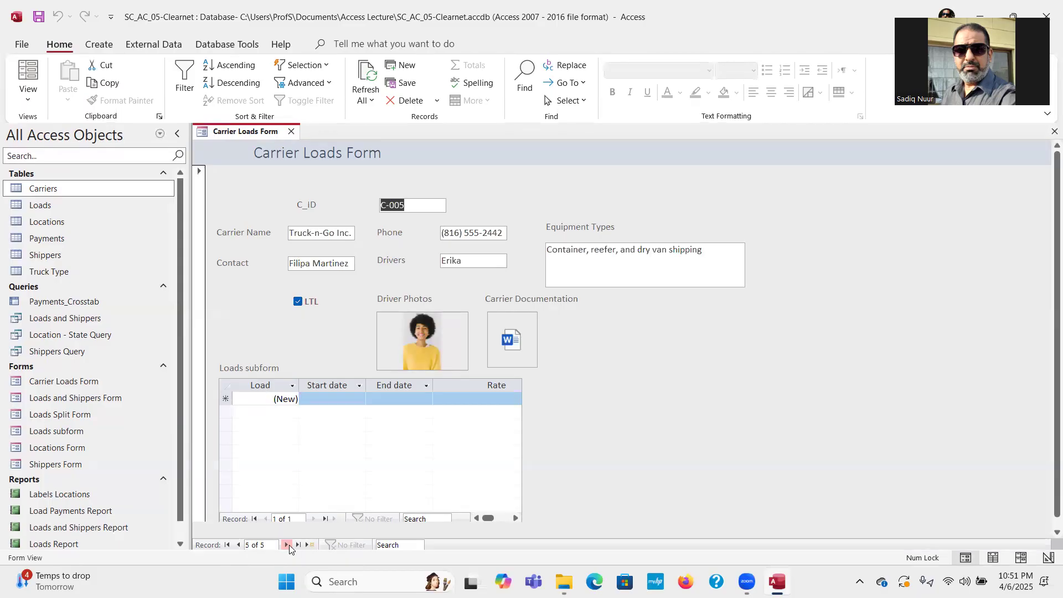
{"action": "left_click", "coordinate": [288, 545]}
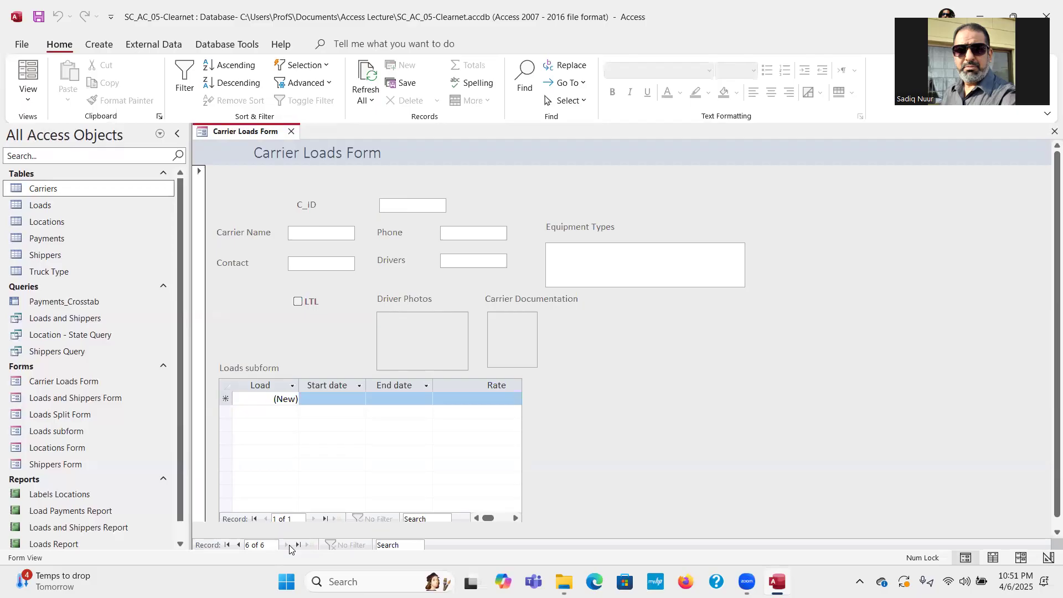
Return to the first carrier, step through to C-005, and save the form.
{"action": "left_click", "coordinate": [227, 545]}
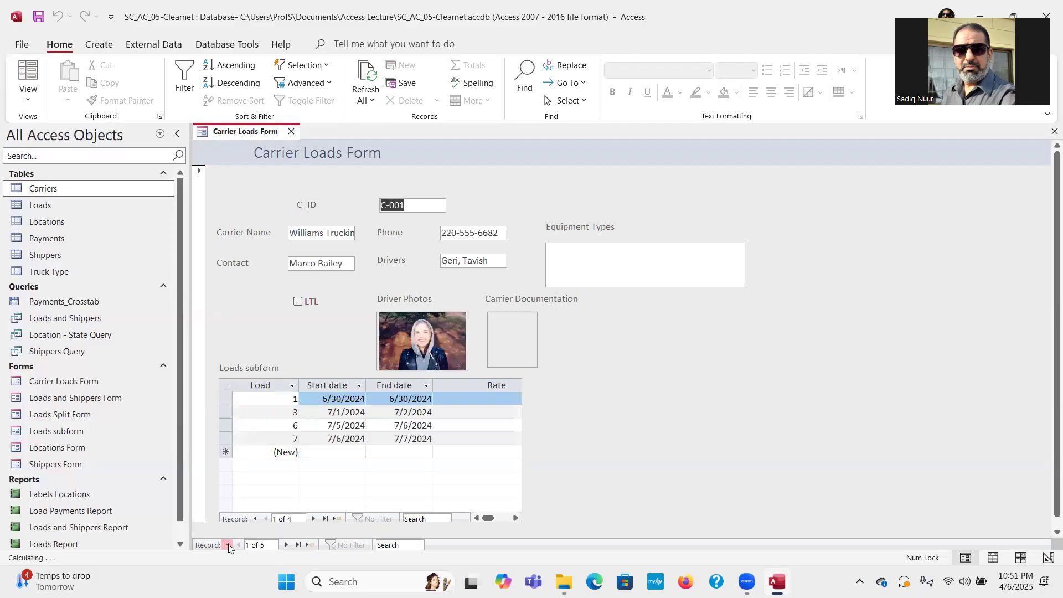
{"action": "left_click", "coordinate": [287, 546]}
{"action": "left_click", "coordinate": [286, 546]}
{"action": "left_click", "coordinate": [287, 546]}
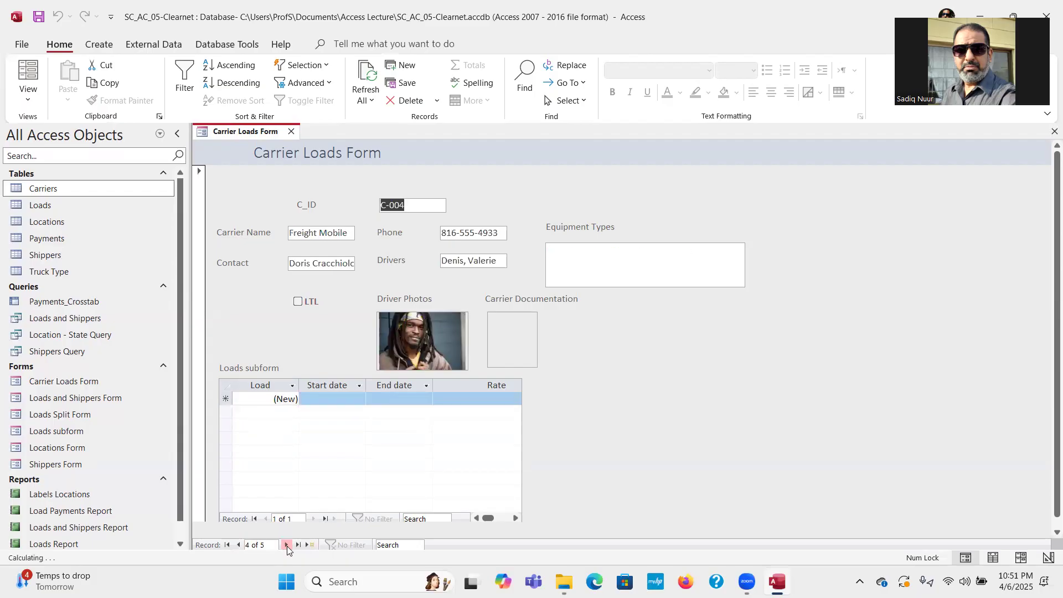
{"action": "left_click", "coordinate": [287, 545]}
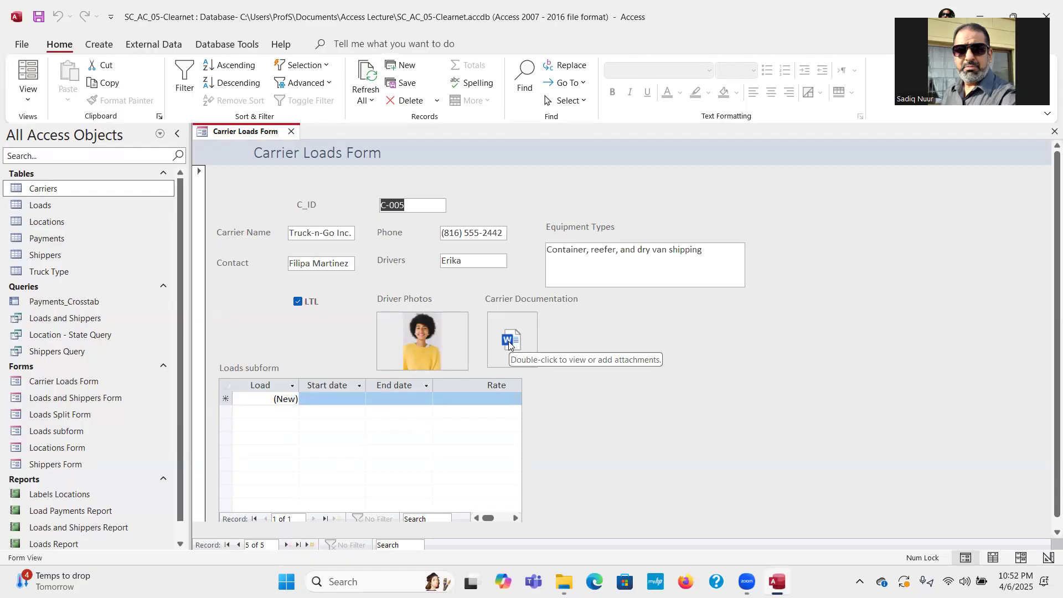
{"action": "left_click", "coordinate": [47, 18]}
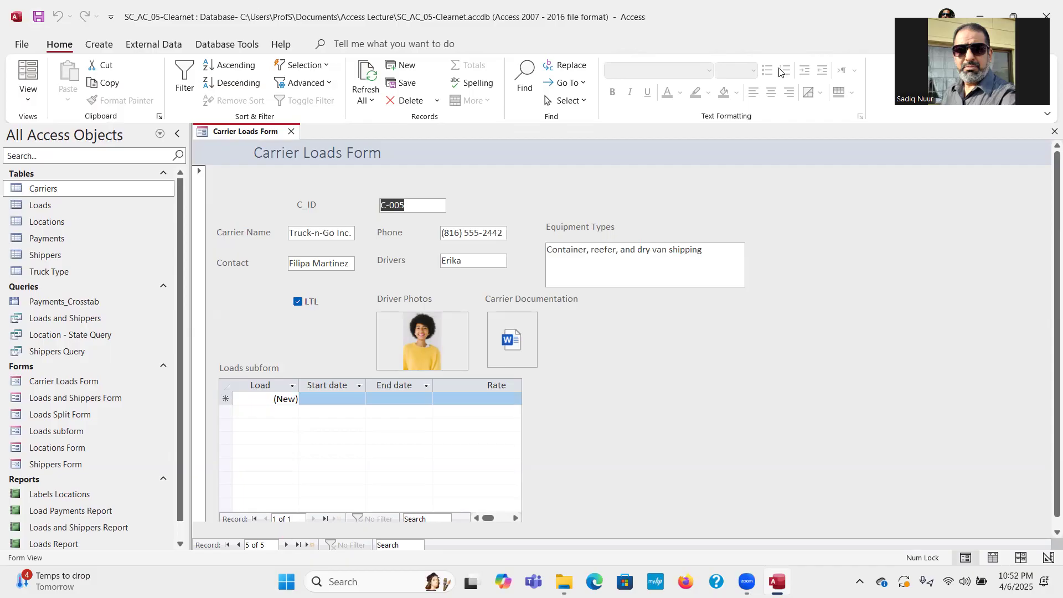
Close the Carrier Loads Form and open the Loads subform as a standalone datasheet.
{"action": "left_click", "coordinate": [1053, 132]}
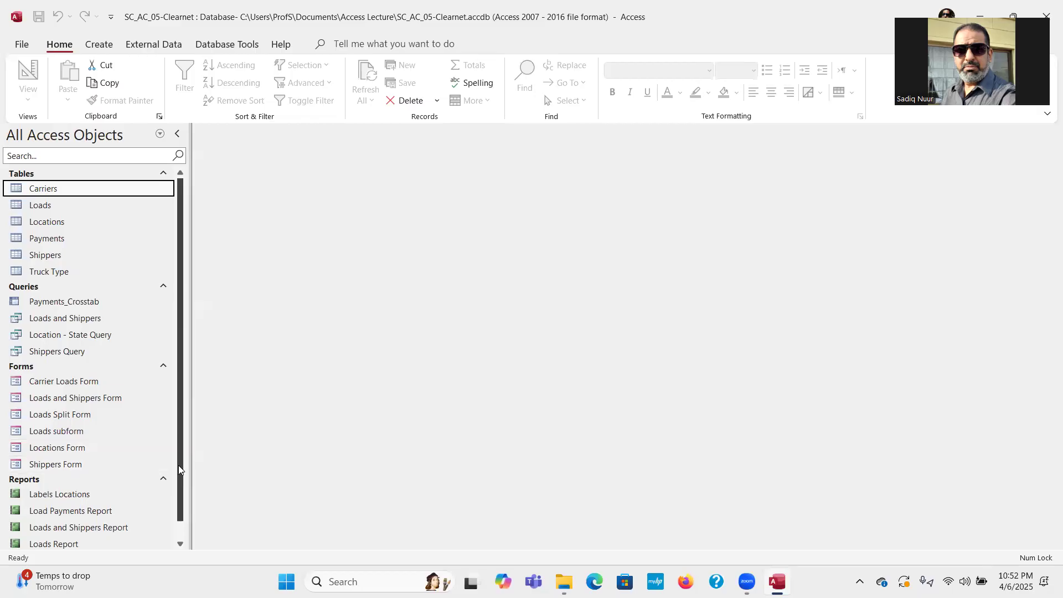
{"action": "scroll", "coordinate": [178, 465], "scroll_direction": "down", "scroll_amount": 1}
{"action": "double_click", "coordinate": [71, 415]}
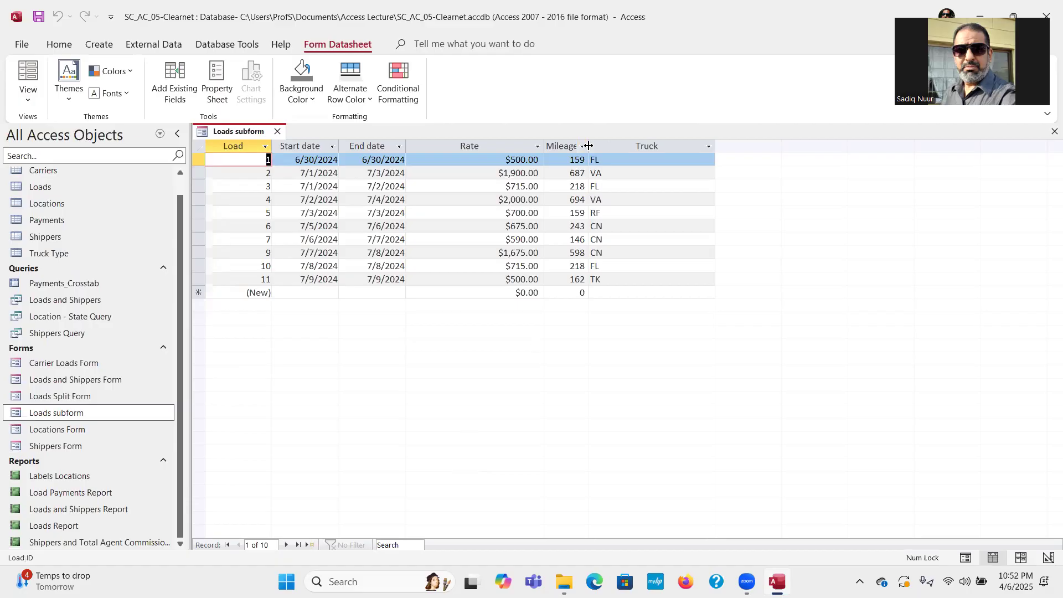
Widen Mileage slightly and autofit the Rate, Load, Start date and Truck columns.
{"action": "left_click_drag", "start_coordinate": [588, 145], "coordinate": [594, 146]}
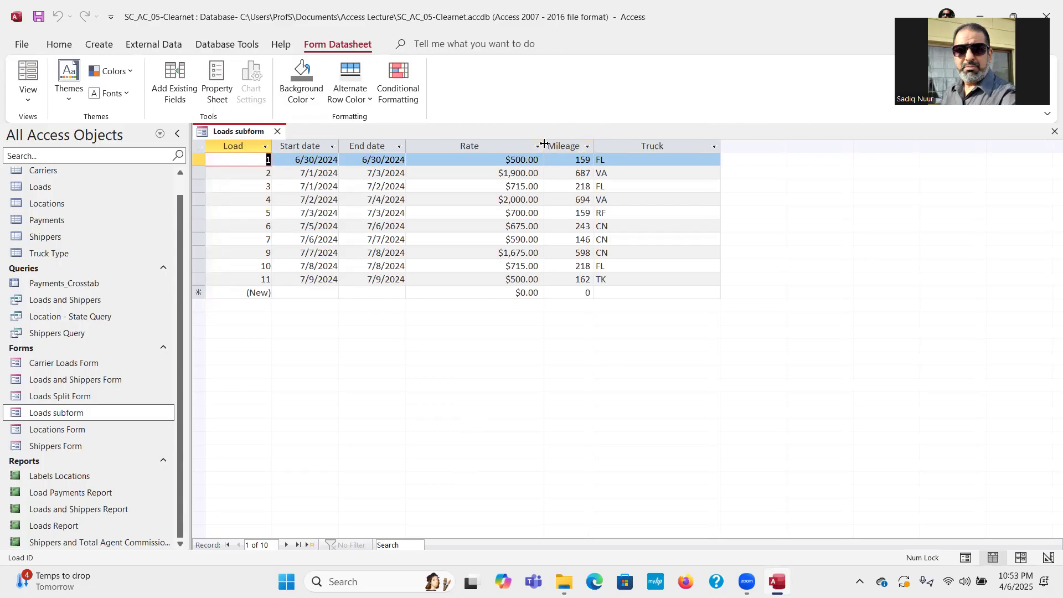
{"action": "double_click", "coordinate": [545, 145]}
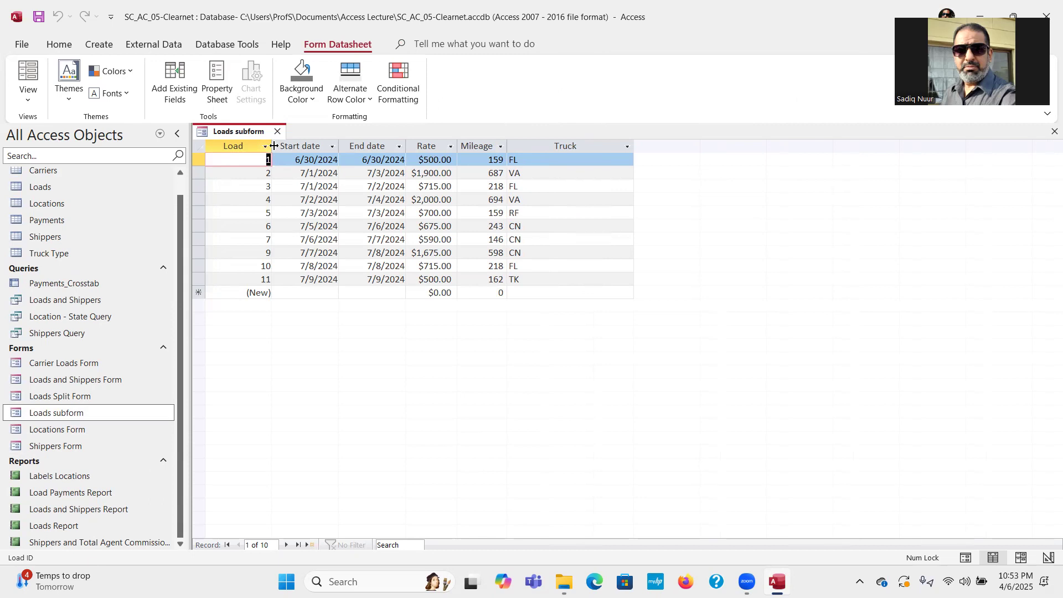
{"action": "double_click", "coordinate": [271, 145]}
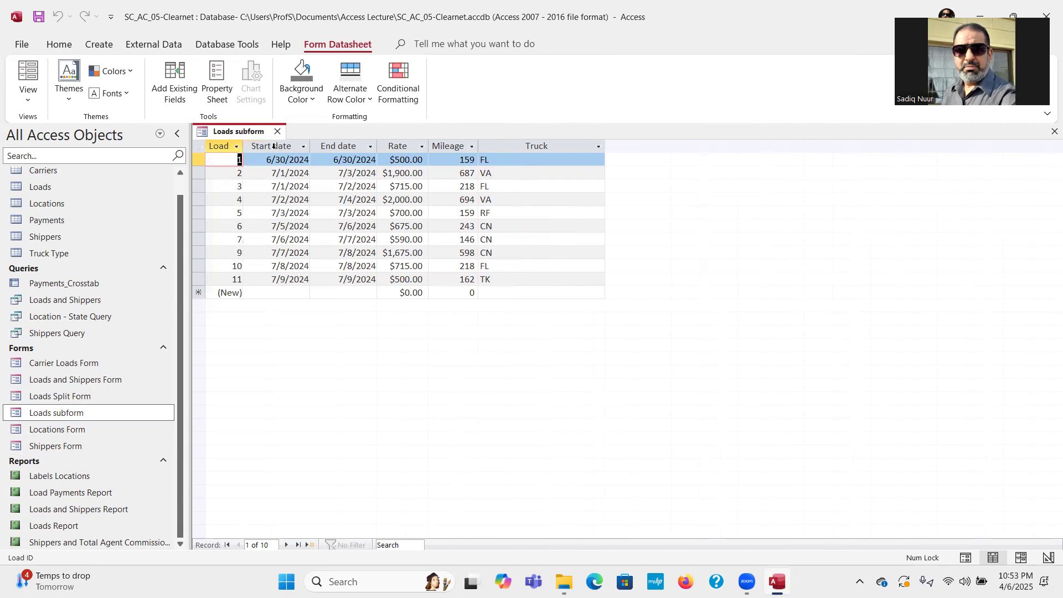
{"action": "double_click", "coordinate": [310, 146]}
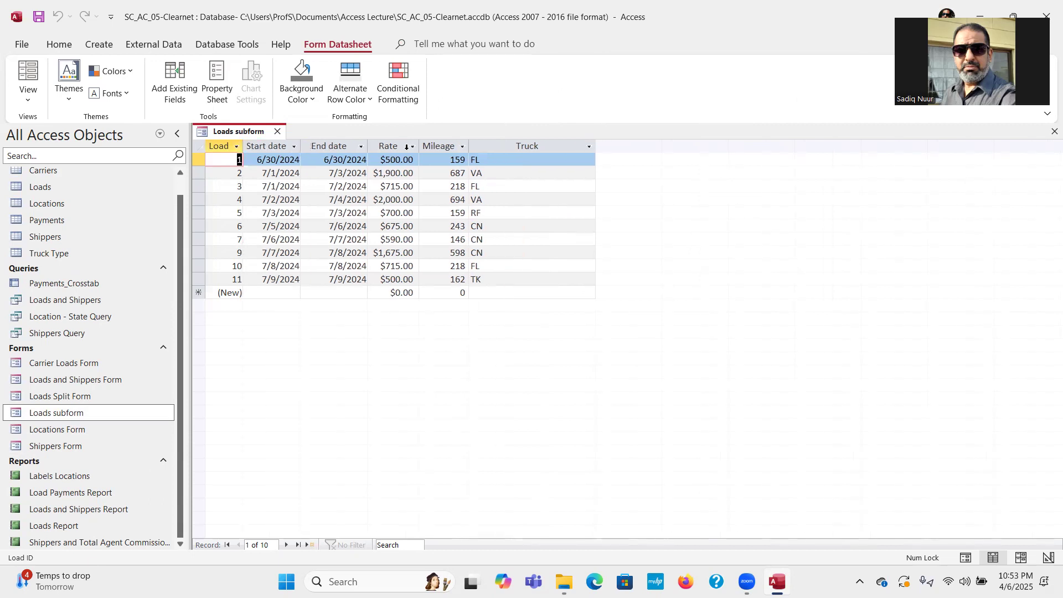
{"action": "double_click", "coordinate": [595, 146]}
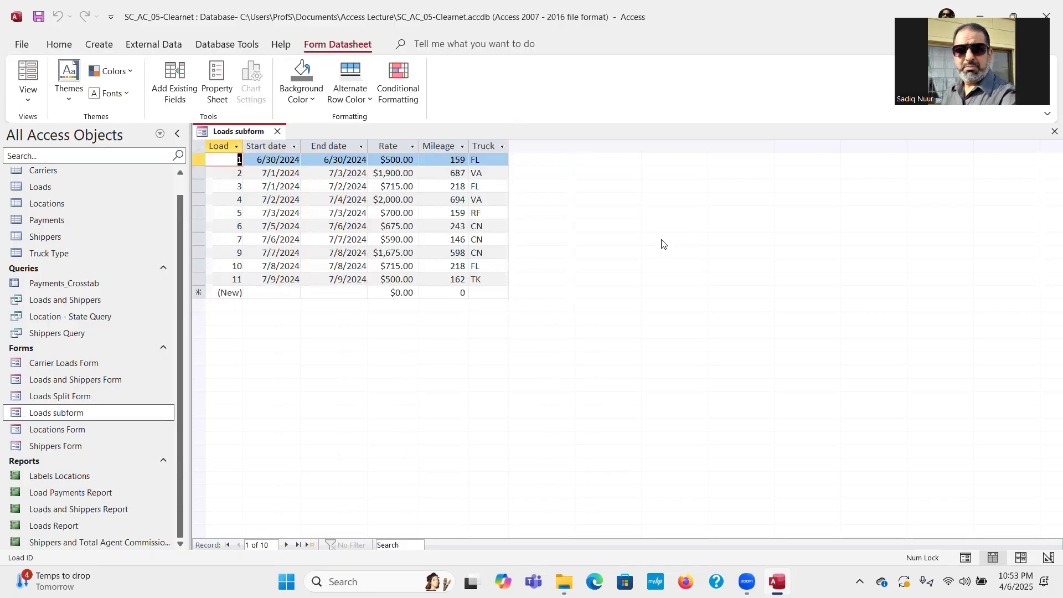
Close the Loads datasheet and reopen the Carrier Loads Form to check the fitted loads list.
{"action": "left_click", "coordinate": [278, 133]}
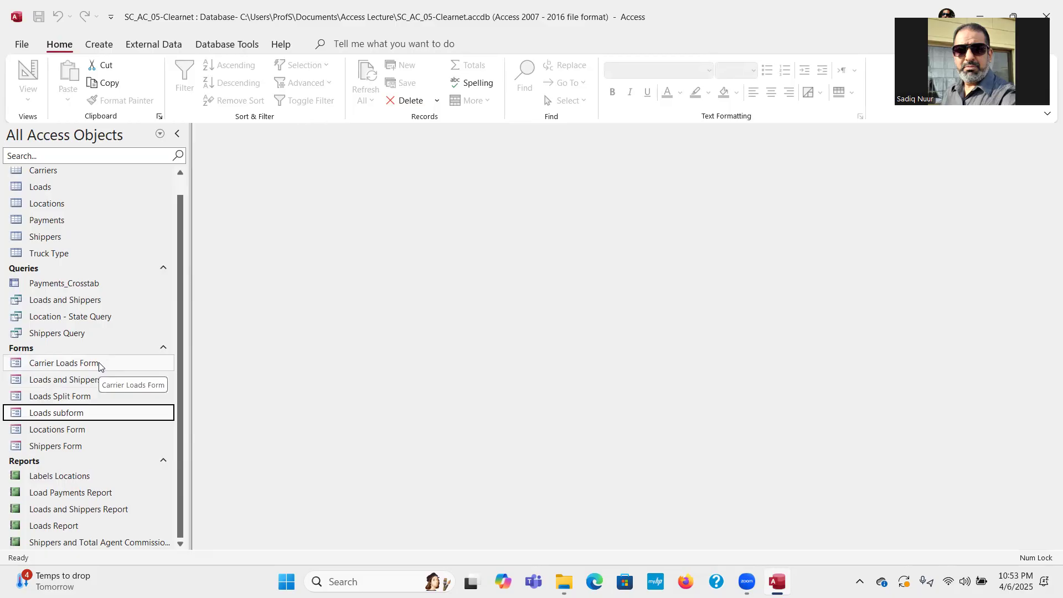
{"action": "double_click", "coordinate": [83, 363]}
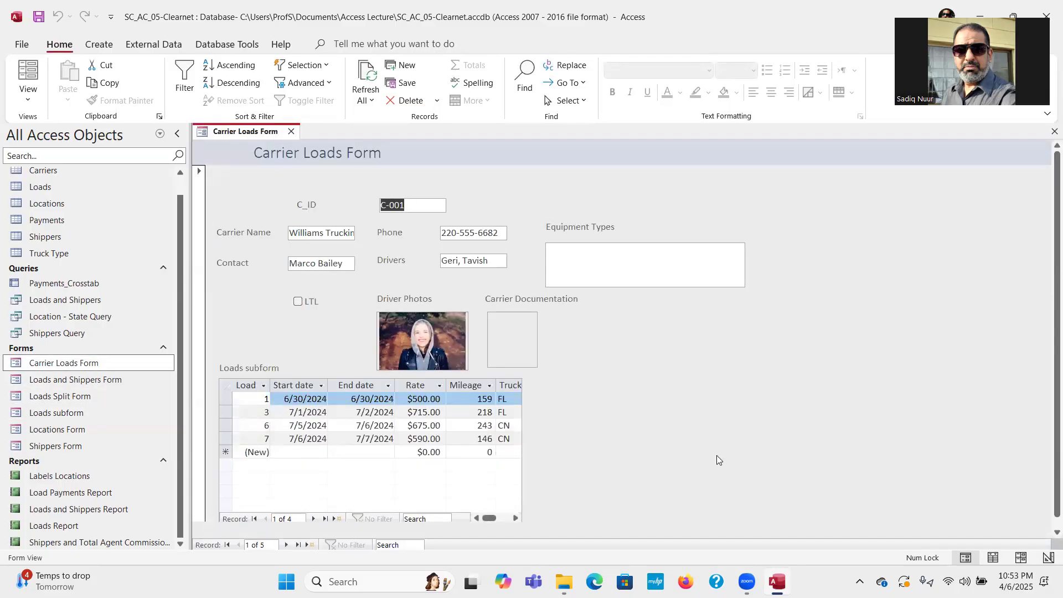
{"action": "left_click", "coordinate": [516, 472]}
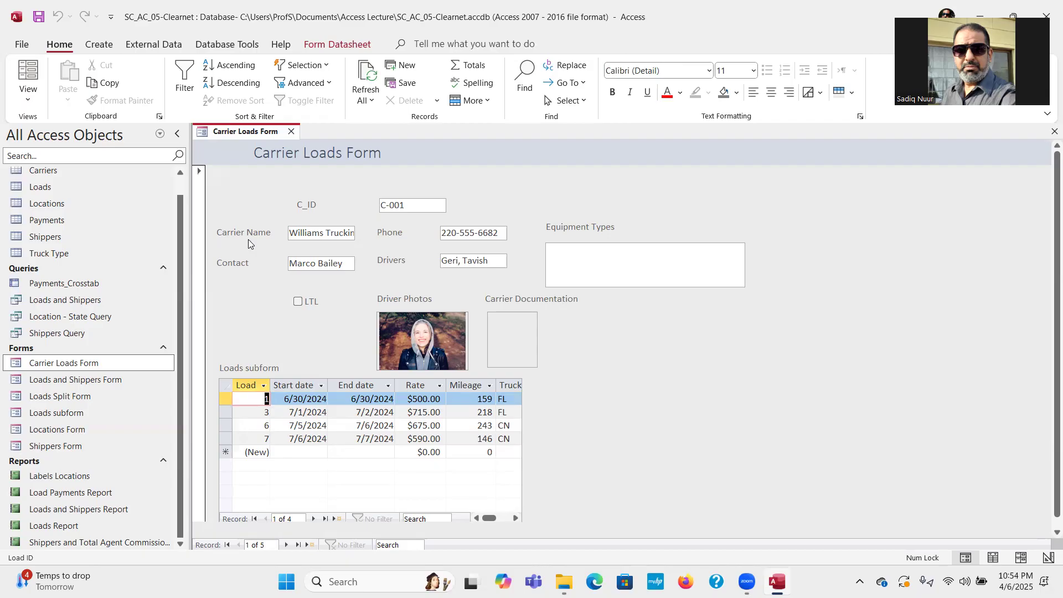
{"action": "left_click", "coordinate": [28, 101]}
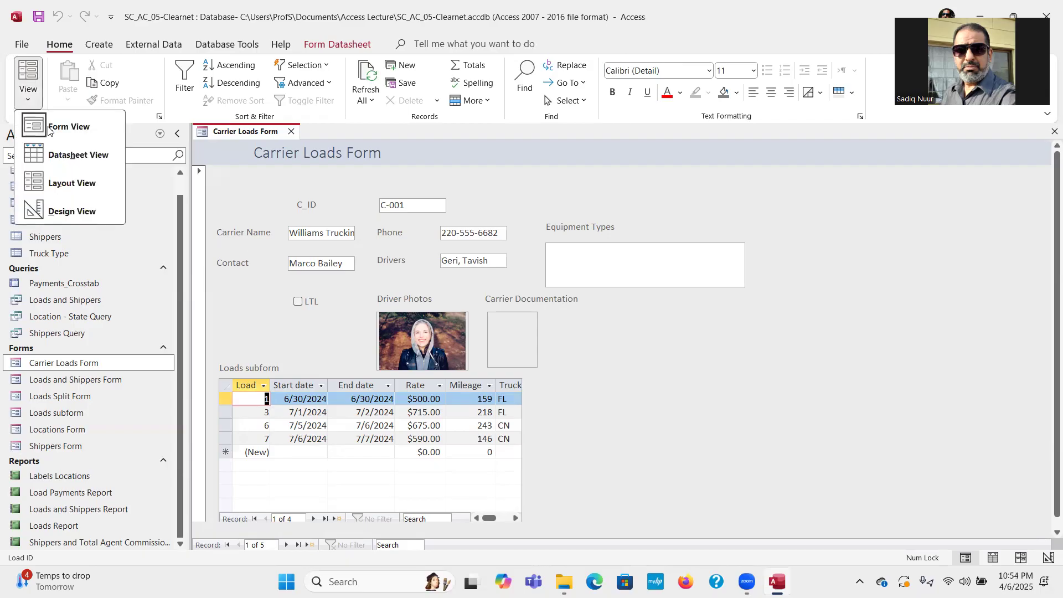
Put the Carrier Loads Form in Design View and work on selecting the Loads subform control.
{"action": "left_click", "coordinate": [71, 211]}
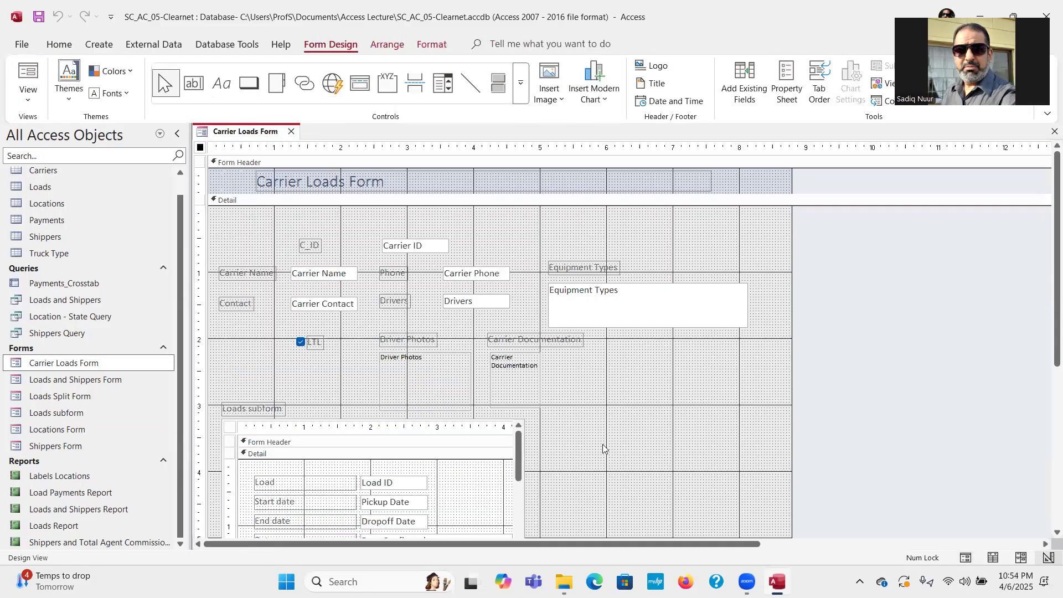
{"action": "left_click", "coordinate": [525, 495]}
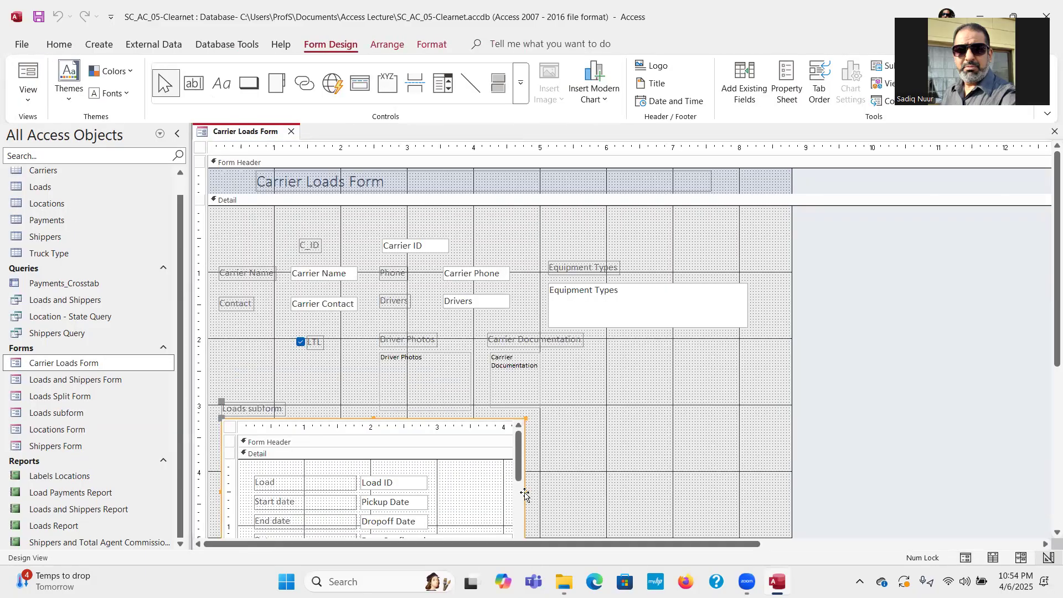
{"action": "left_click_drag", "start_coordinate": [526, 492], "coordinate": [552, 492]}
{"action": "left_click", "coordinate": [520, 488]}
{"action": "left_click", "coordinate": [518, 470]}
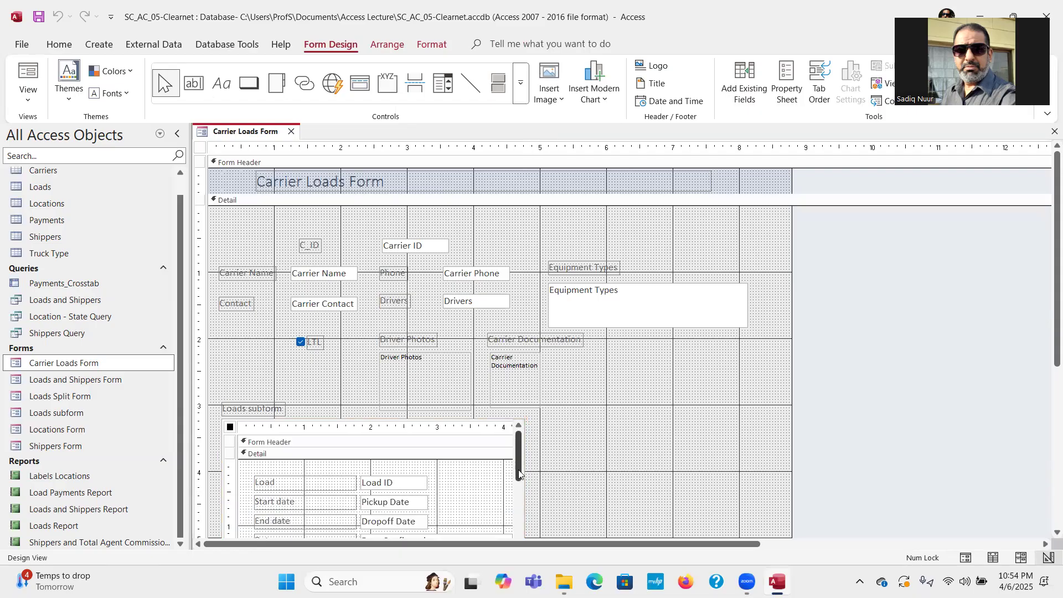
{"action": "left_click", "coordinate": [523, 490]}
{"action": "left_click", "coordinate": [475, 426]}
{"action": "left_click", "coordinate": [477, 426]}
{"action": "left_click", "coordinate": [495, 422]}
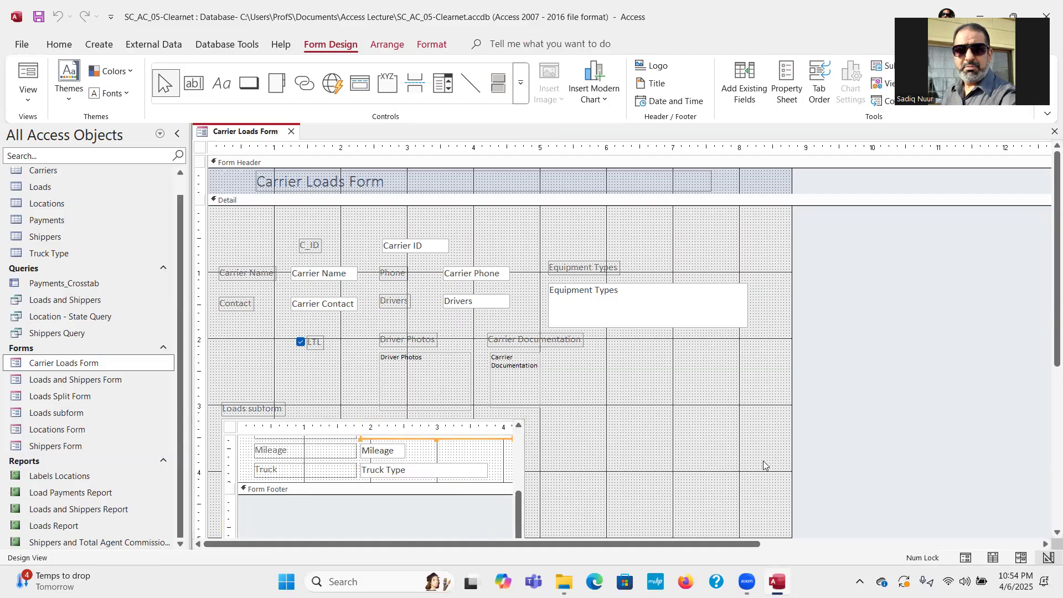
{"action": "left_click_drag", "start_coordinate": [1056, 353], "coordinate": [1057, 437]}
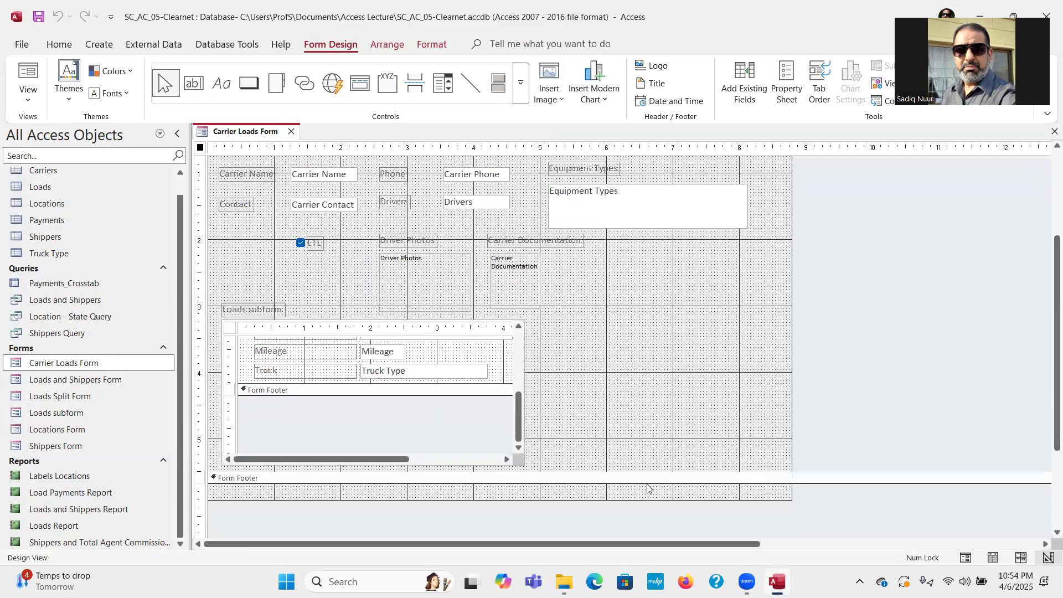
Widen the Loads subform to about 5 inches and return to Form View.
{"action": "left_click", "coordinate": [220, 348]}
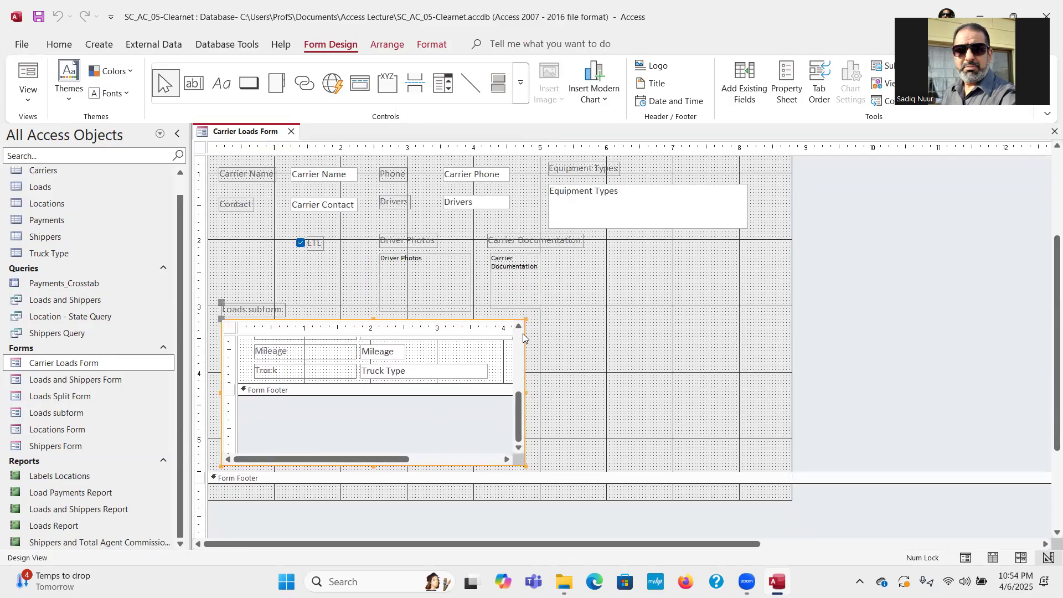
{"action": "left_click_drag", "start_coordinate": [525, 392], "coordinate": [588, 393]}
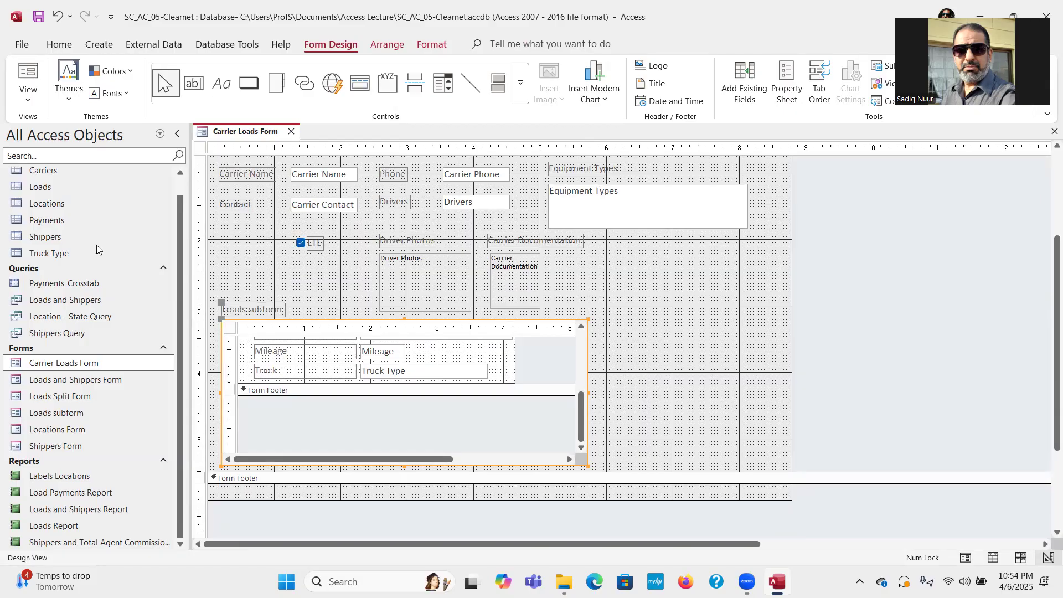
{"action": "left_click", "coordinate": [26, 76]}
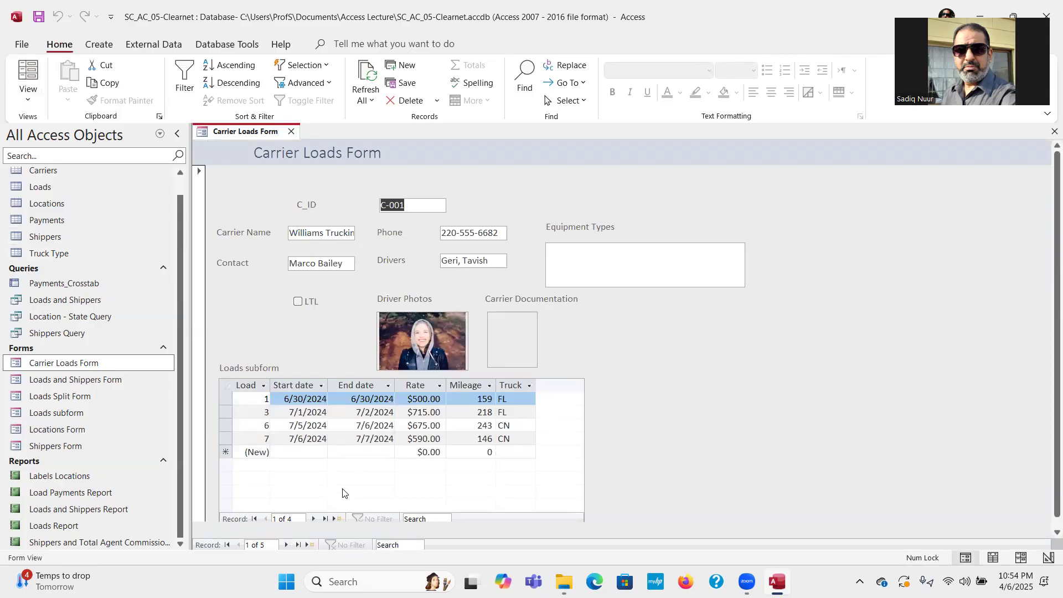
Switch to Layout View and narrow the Loads subform to just fit its six columns.
{"action": "left_click", "coordinate": [28, 95]}
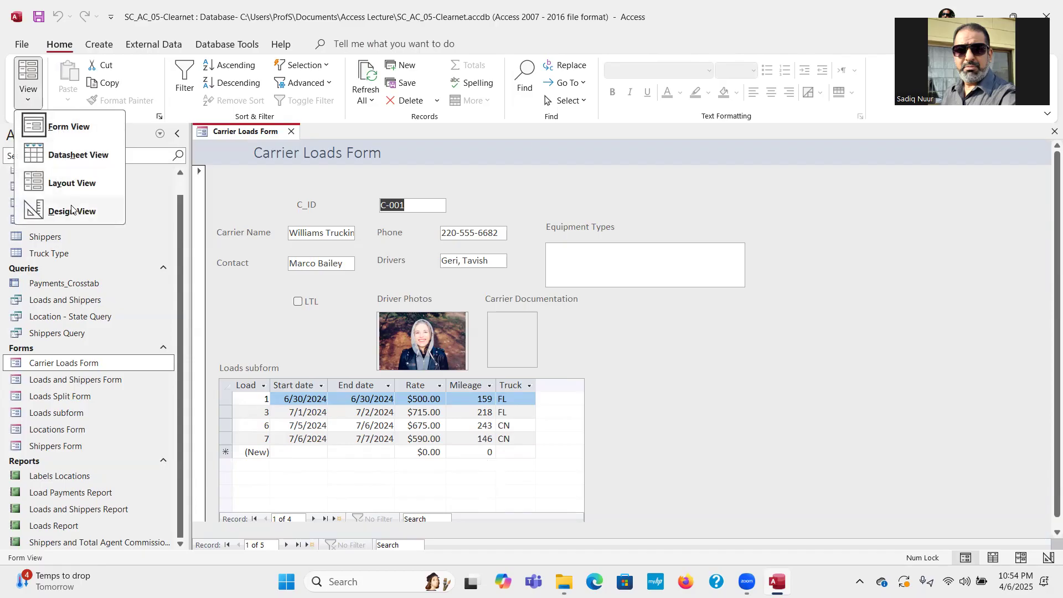
{"action": "left_click", "coordinate": [69, 184]}
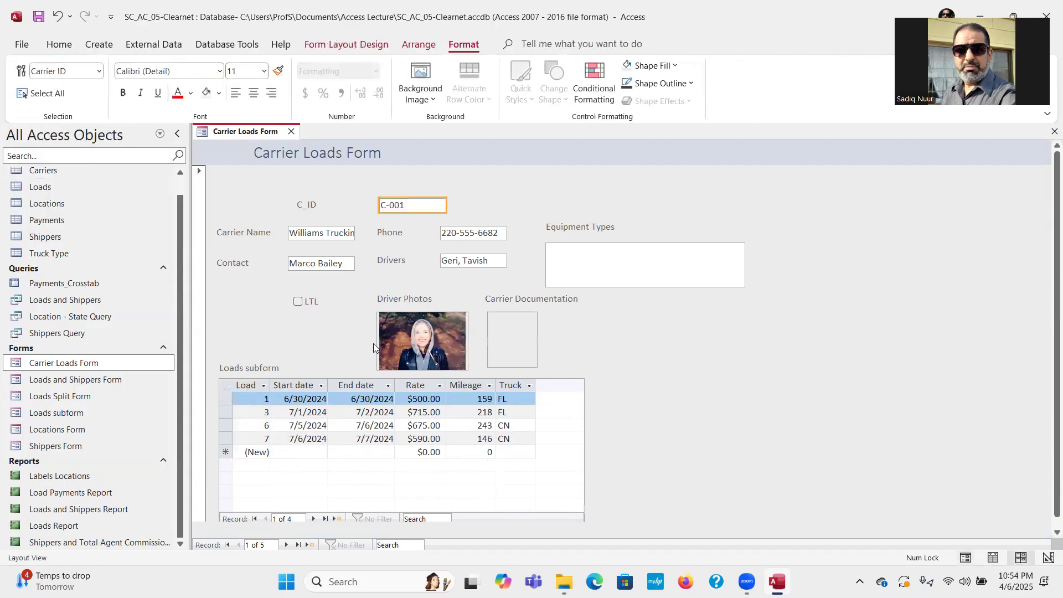
{"action": "left_click", "coordinate": [580, 457]}
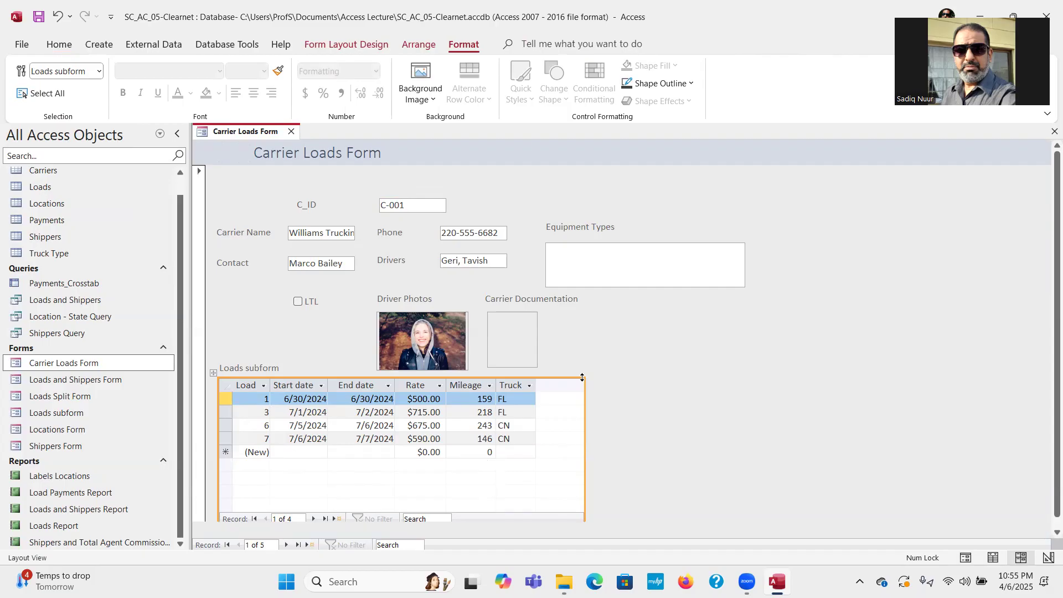
{"action": "left_click_drag", "start_coordinate": [582, 377], "coordinate": [537, 380]}
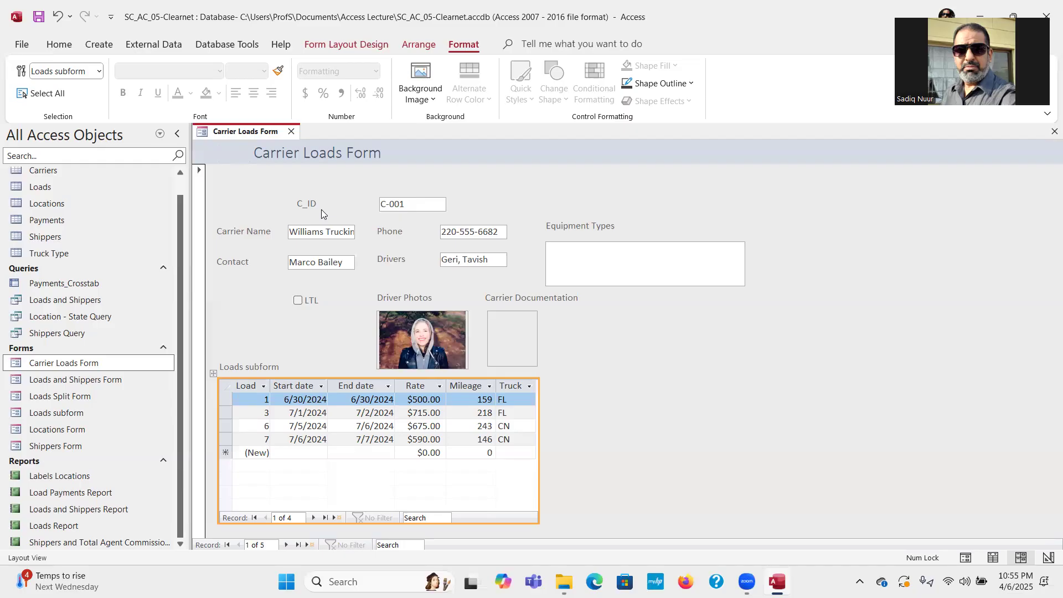
Change the C_ID label text to 'Carrier Identification'.
{"action": "left_click", "coordinate": [307, 205]}
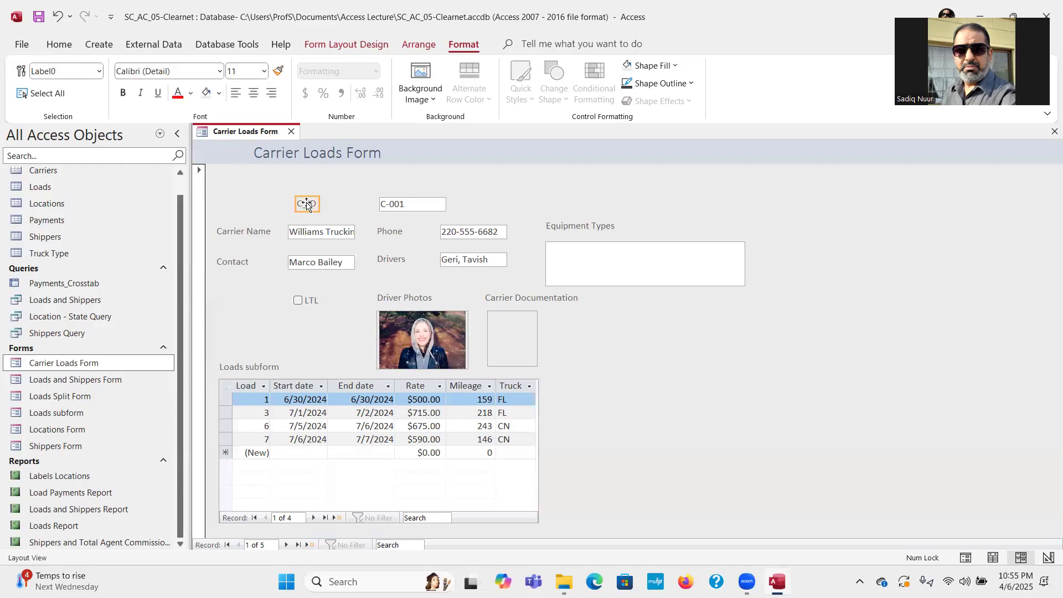
{"action": "left_click", "coordinate": [300, 204]}
{"action": "double_click", "coordinate": [299, 204]}
{"action": "type", "text": "Carrier Identification"}
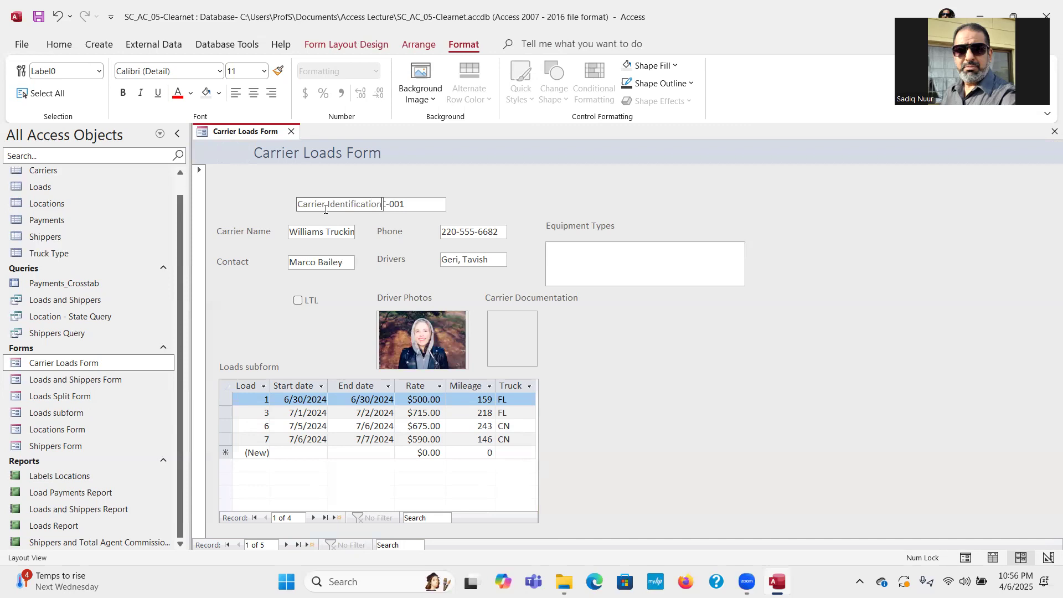
{"action": "left_click", "coordinate": [366, 223]}
Shift the Carrier Identification label left and advance to carrier record C-002.
{"action": "left_click", "coordinate": [352, 203]}
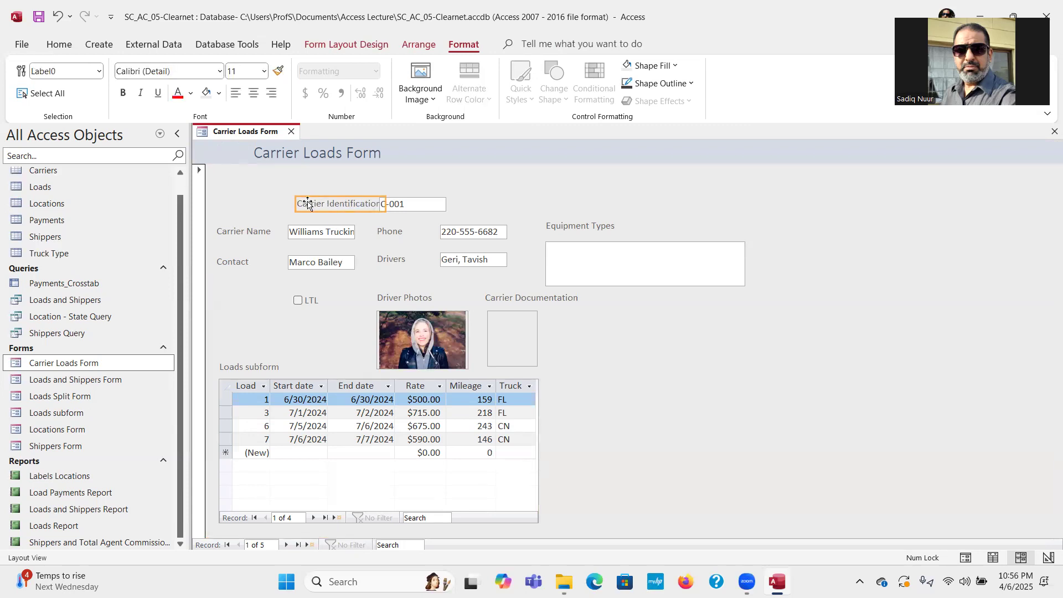
{"action": "left_click_drag", "start_coordinate": [306, 204], "coordinate": [284, 203]}
{"action": "left_click", "coordinate": [287, 545]}
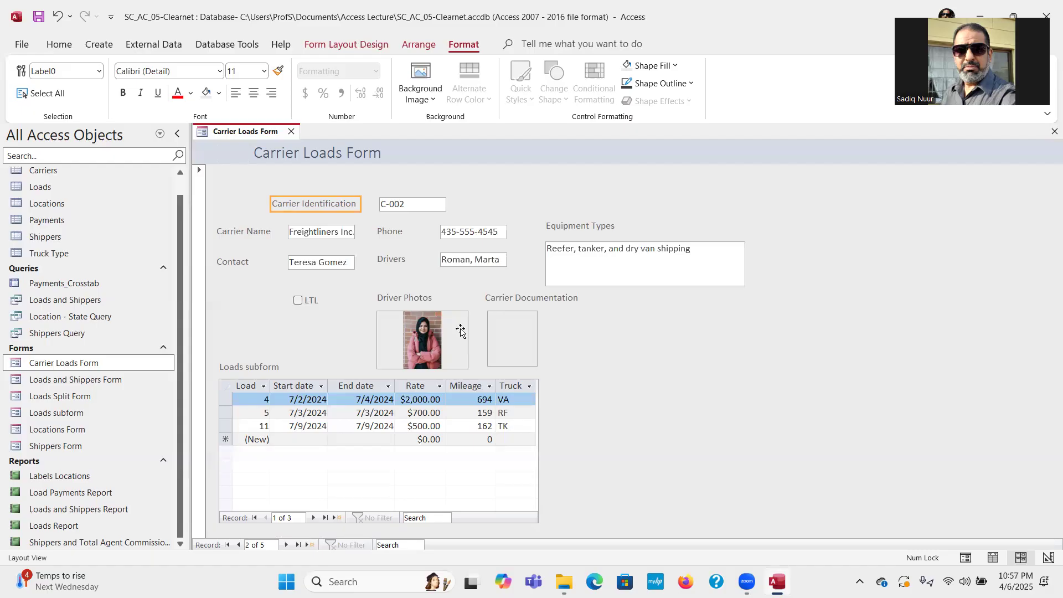
Set the Driver Photos control's Picture Size Mode to Stretch in its Property Sheet.
{"action": "left_click", "coordinate": [450, 334]}
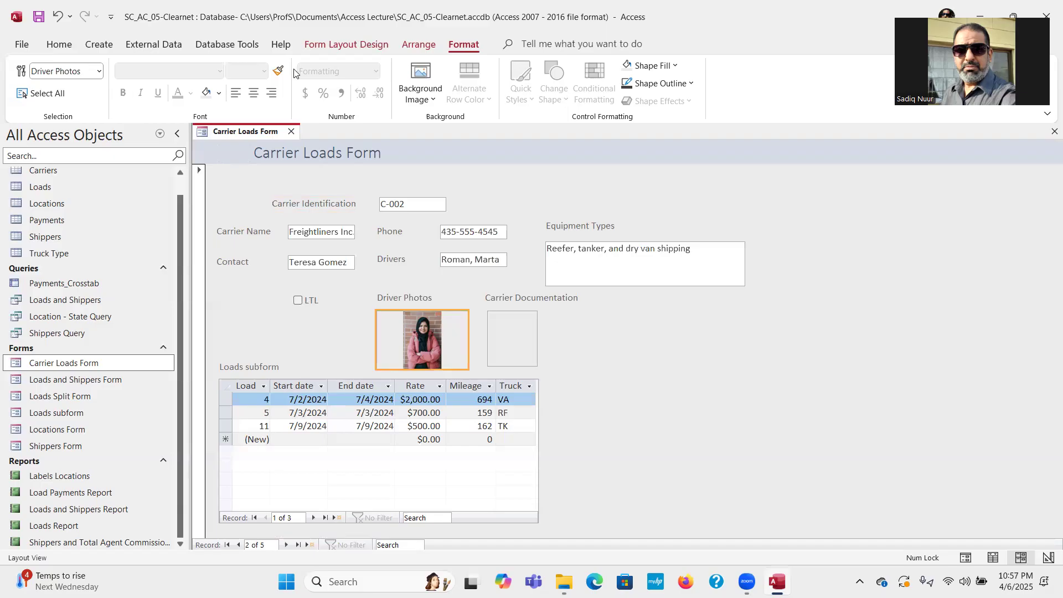
{"action": "left_click", "coordinate": [346, 44]}
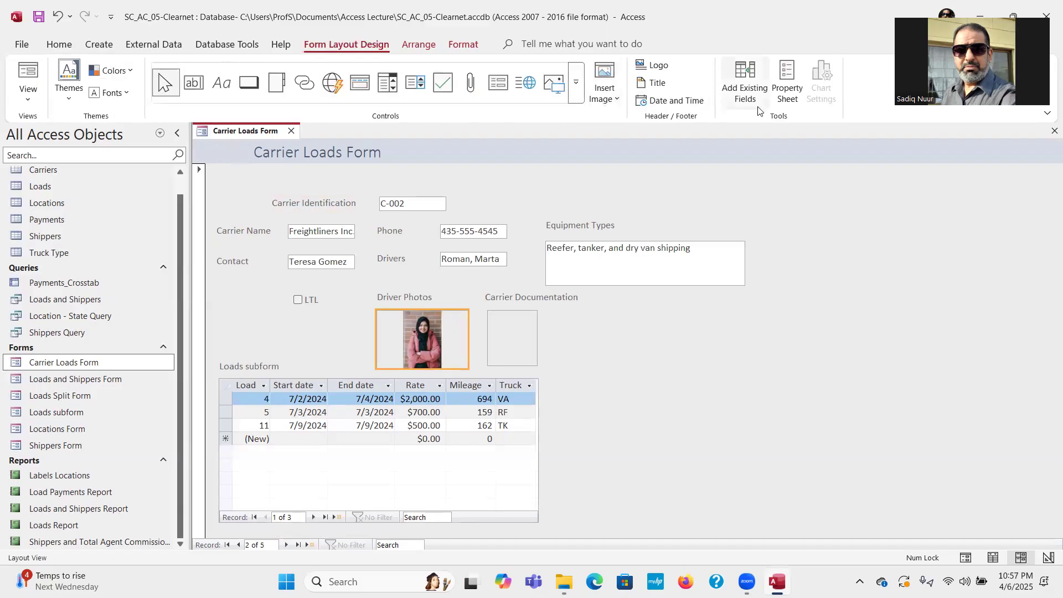
{"action": "left_click", "coordinate": [786, 80]}
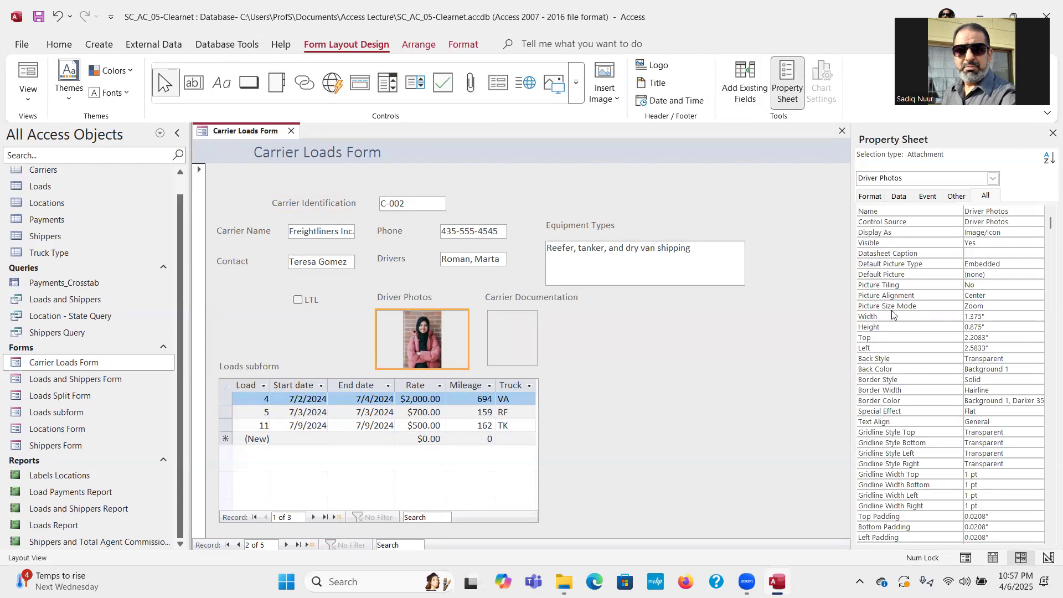
{"action": "left_click", "coordinate": [1030, 307]}
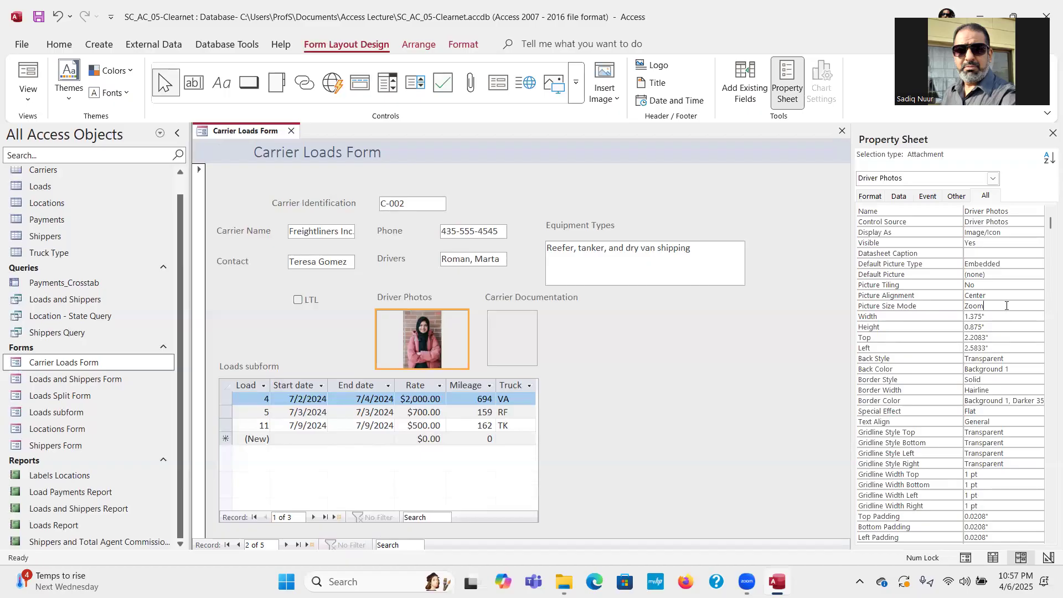
{"action": "left_click", "coordinate": [1038, 307]}
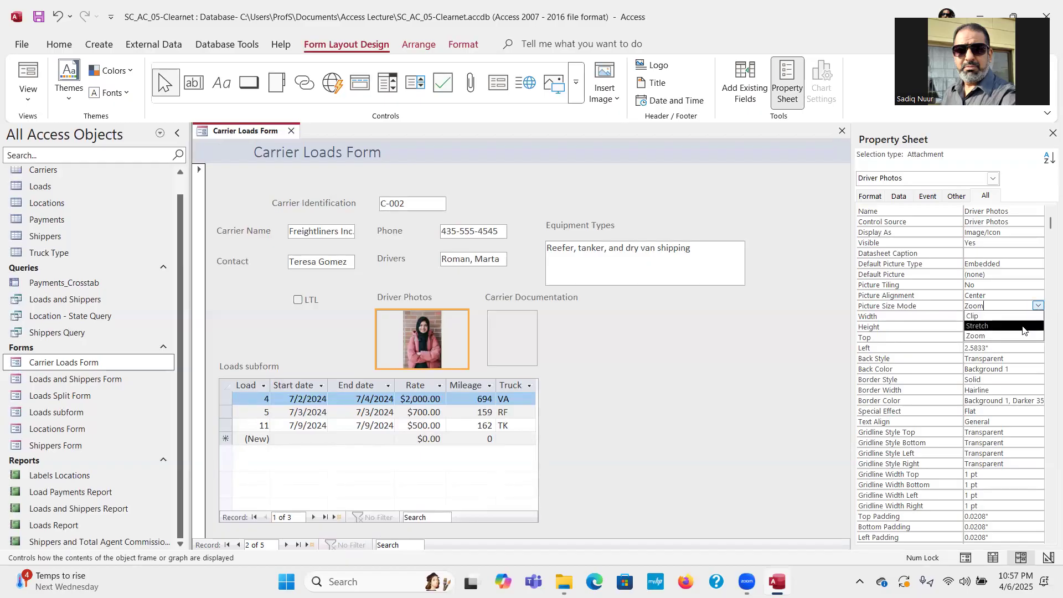
{"action": "left_click", "coordinate": [1023, 327]}
{"action": "left_click", "coordinate": [1039, 306]}
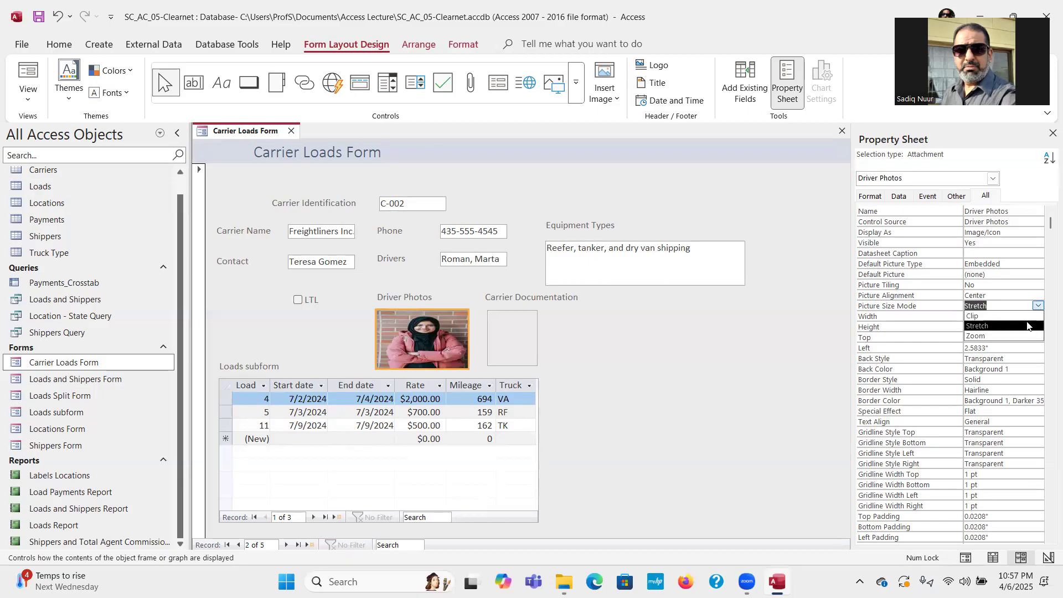
{"action": "left_click", "coordinate": [1026, 316]}
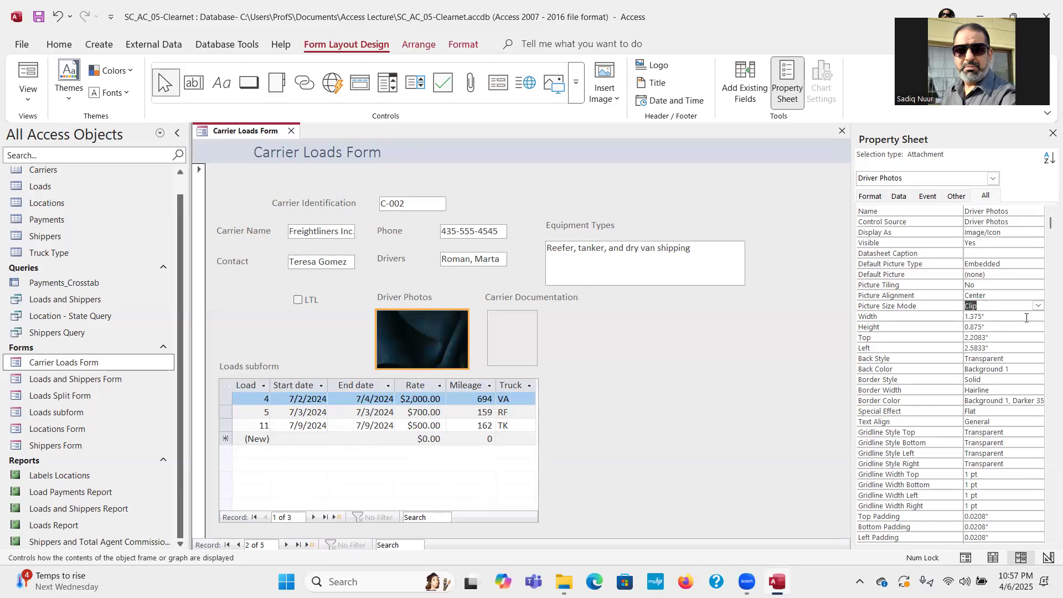
{"action": "left_click", "coordinate": [1038, 306]}
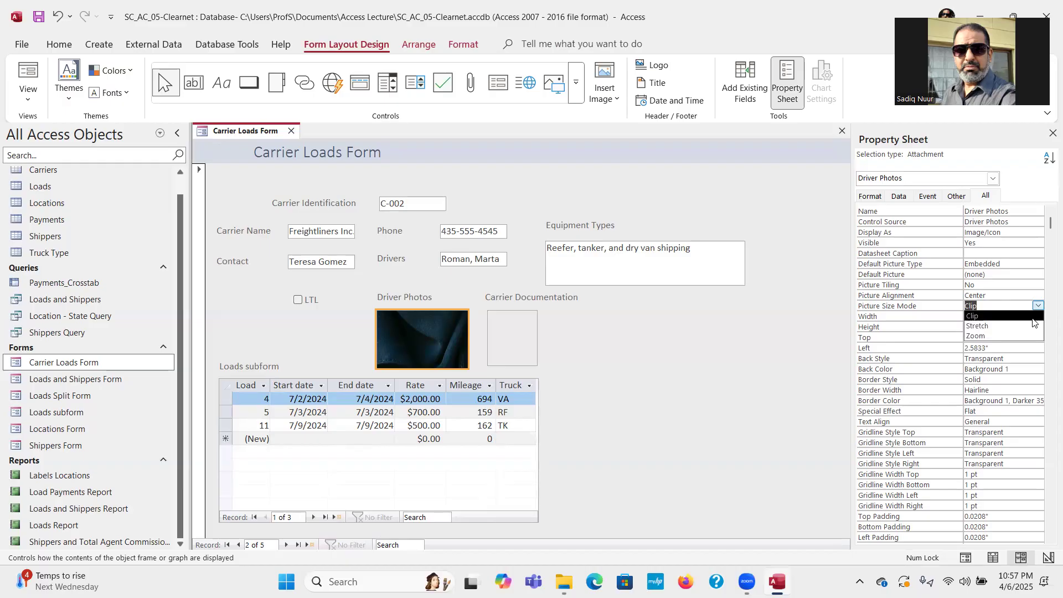
{"action": "left_click", "coordinate": [1030, 328]}
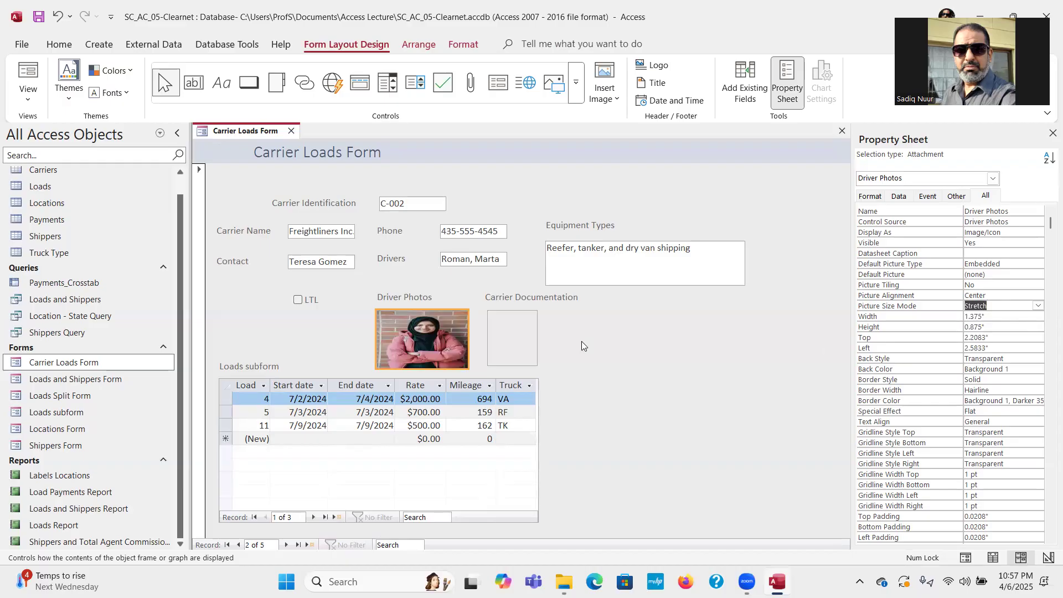
Narrow the driver photo frame to 1.1 inches and close the Property Sheet.
{"action": "left_click_drag", "start_coordinate": [465, 340], "coordinate": [447, 336]}
{"action": "left_click", "coordinate": [454, 339]}
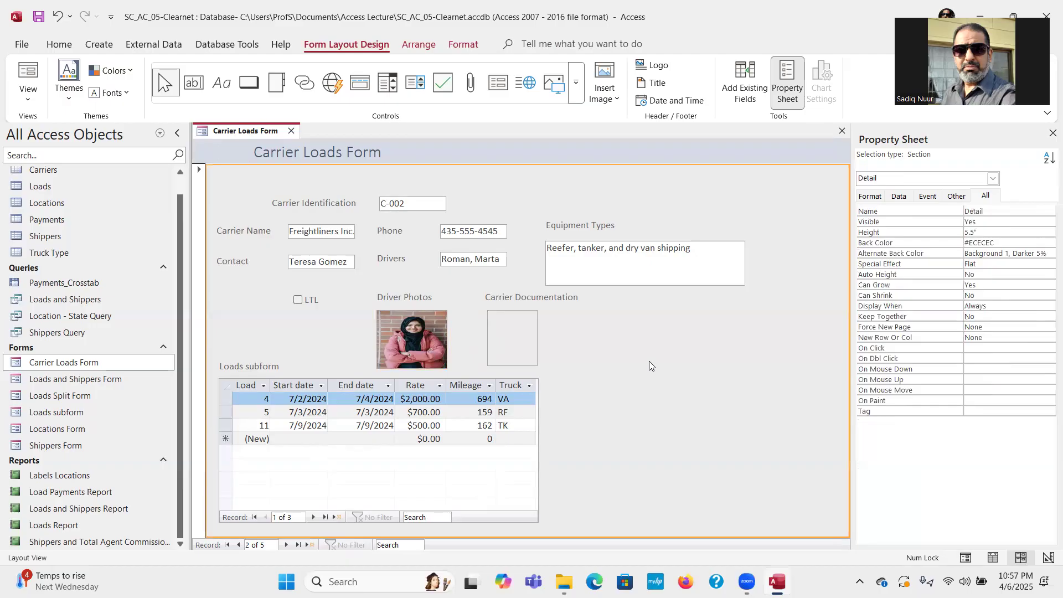
{"action": "left_click", "coordinate": [1052, 134]}
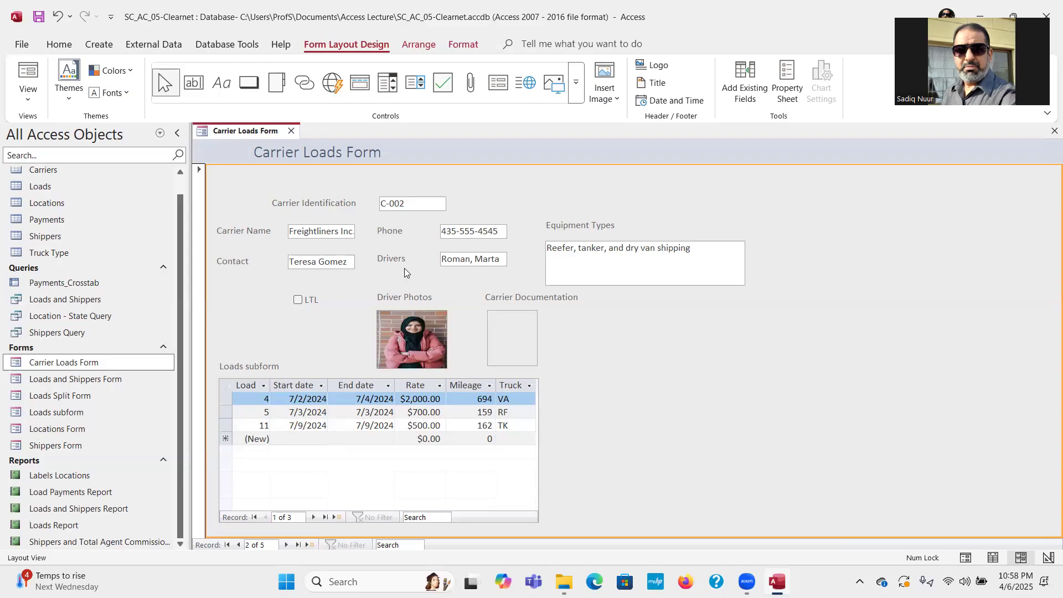
Switch the Carrier Loads Form from Layout View into Design View.
{"action": "left_click", "coordinate": [288, 204]}
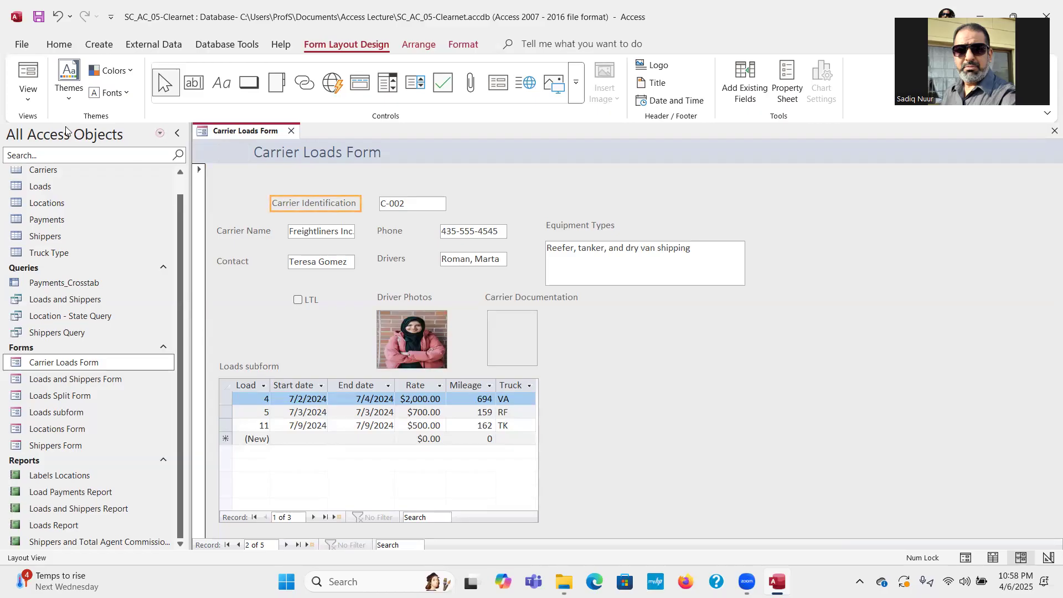
{"action": "left_click", "coordinate": [25, 99]}
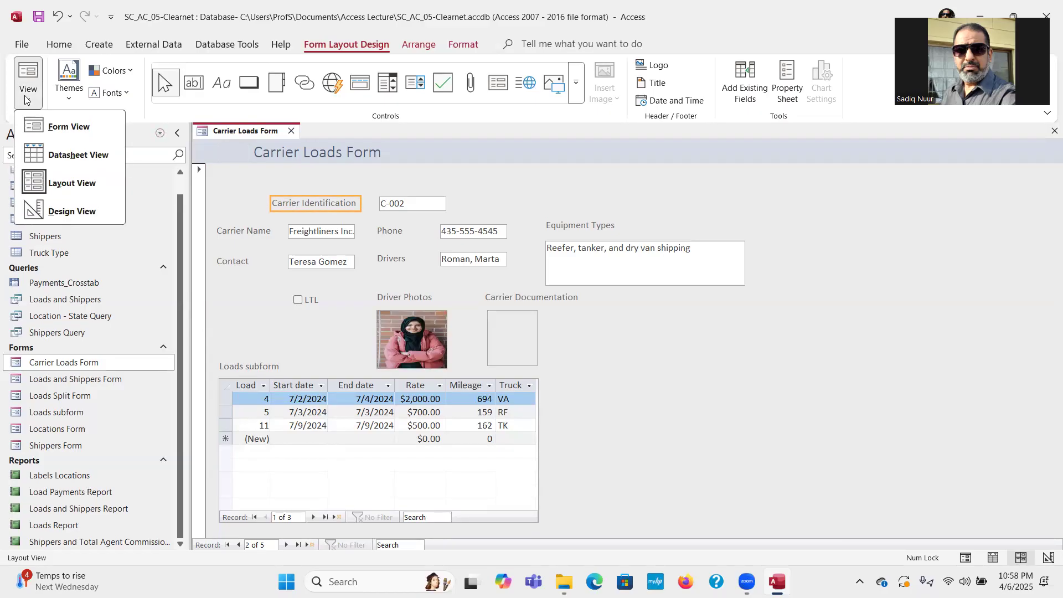
{"action": "left_click", "coordinate": [74, 212]}
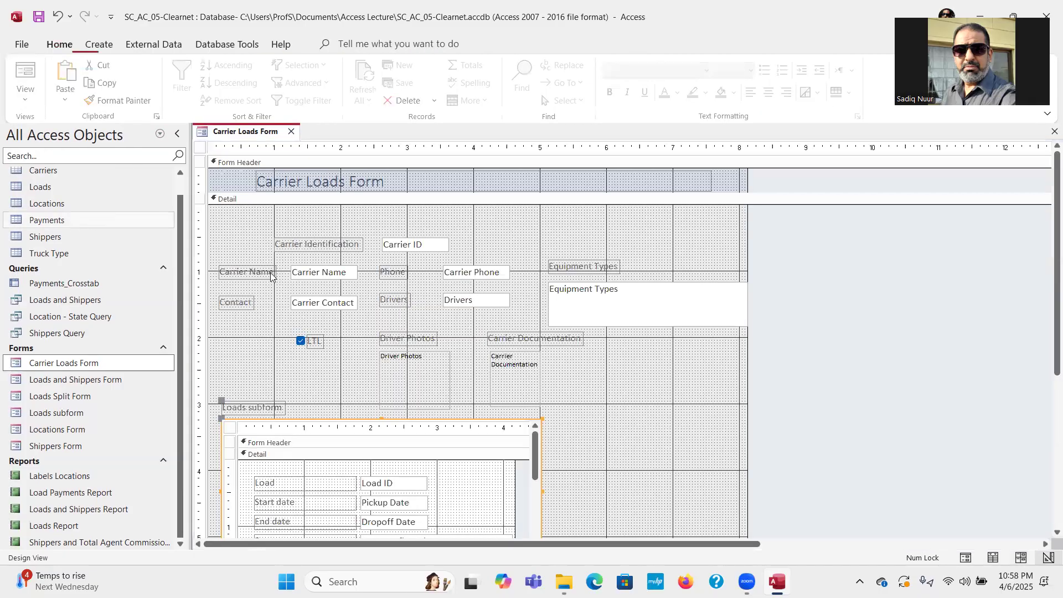
Select the Carrier Identification, Name, Contact, Phone, Drivers, Driver Photos, Documentation, Equipment Types, Loads subform and LTL labels together.
{"action": "left_click", "coordinate": [326, 244]}
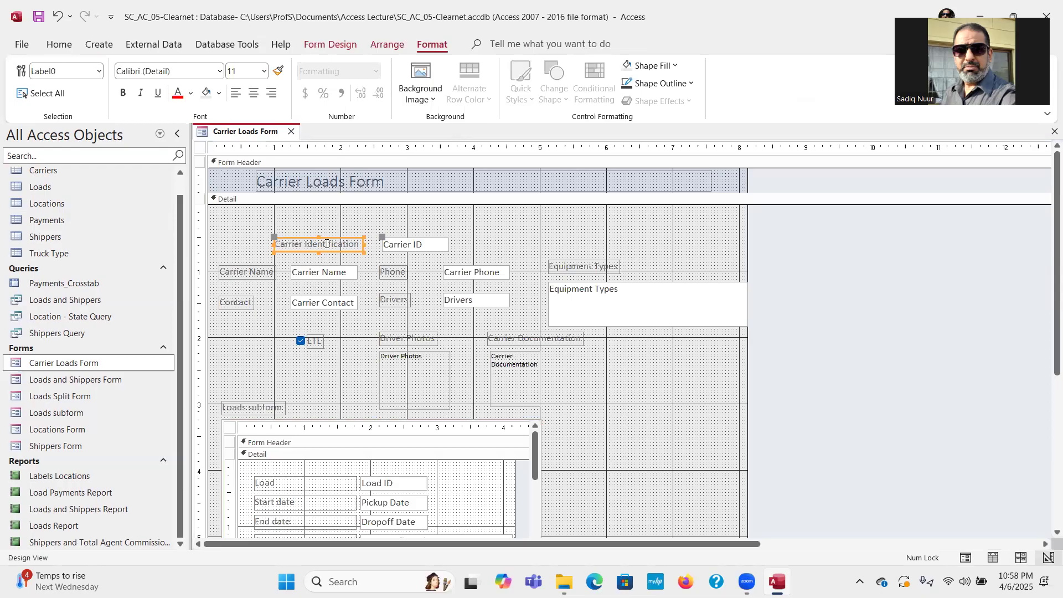
{"action": "left_click", "coordinate": [243, 274], "text": "shift"}
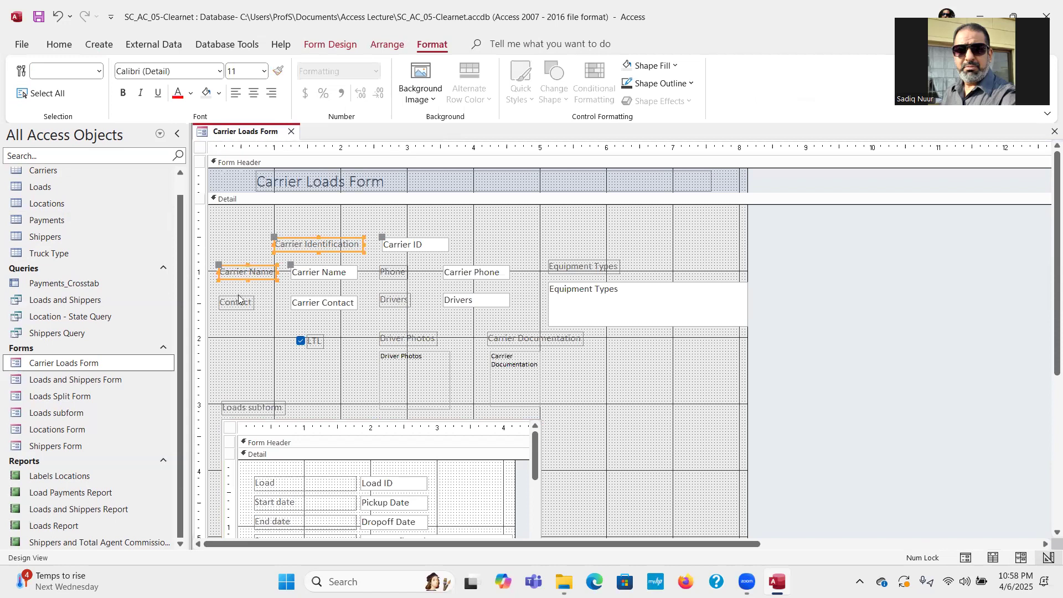
{"action": "left_click", "coordinate": [237, 302], "text": "shift"}
{"action": "left_click", "coordinate": [392, 277], "text": "shift"}
{"action": "left_click", "coordinate": [395, 303], "text": "shift"}
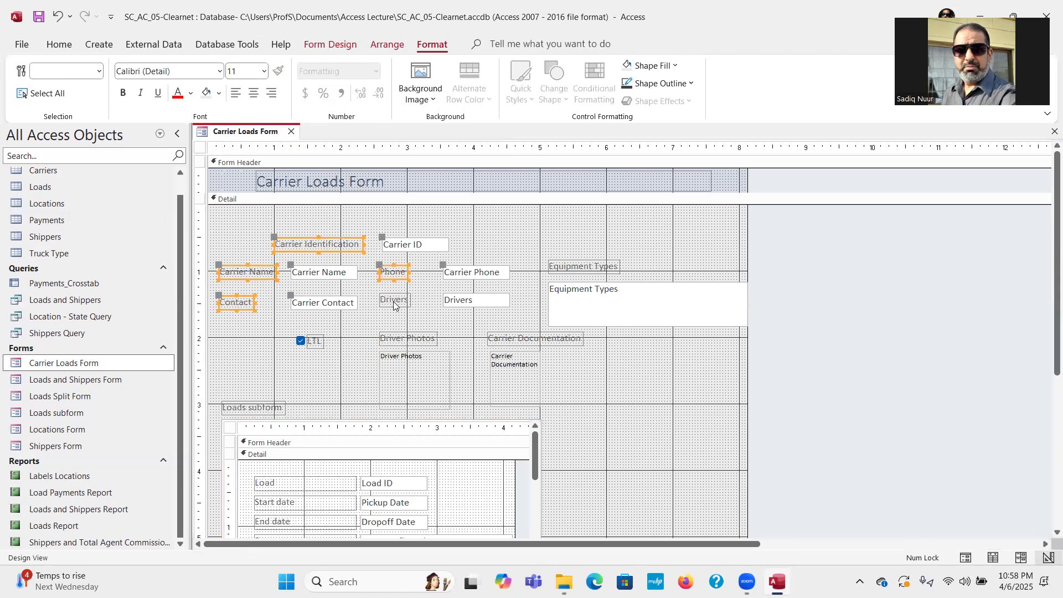
{"action": "left_click", "coordinate": [397, 340], "text": "shift"}
{"action": "left_click", "coordinate": [525, 341], "text": "shift"}
{"action": "left_click", "coordinate": [581, 263], "text": "shift"}
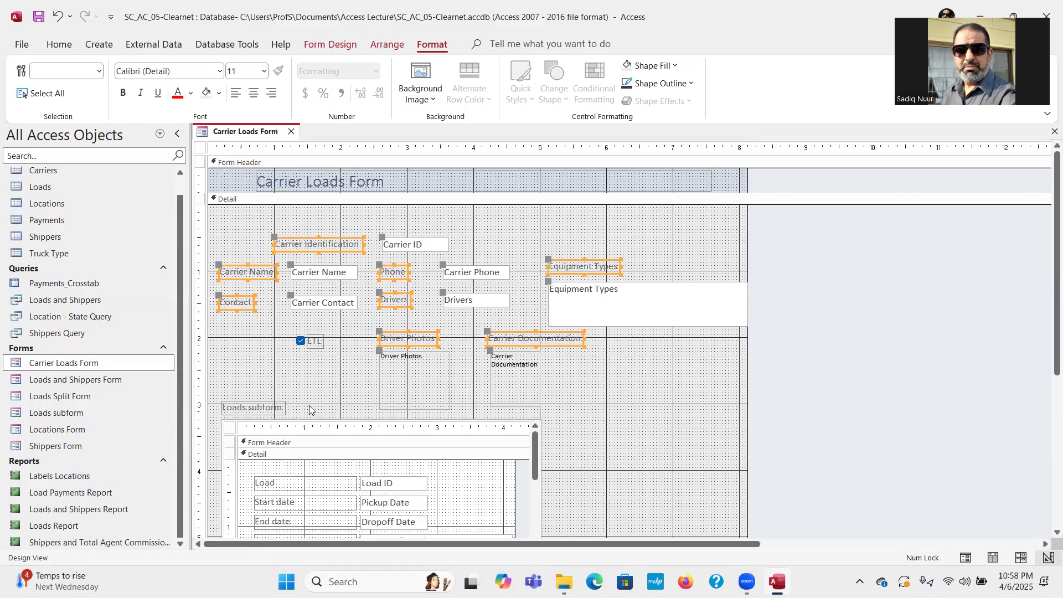
{"action": "left_click", "coordinate": [252, 413], "text": "shift"}
{"action": "left_click", "coordinate": [318, 339], "text": "shift"}
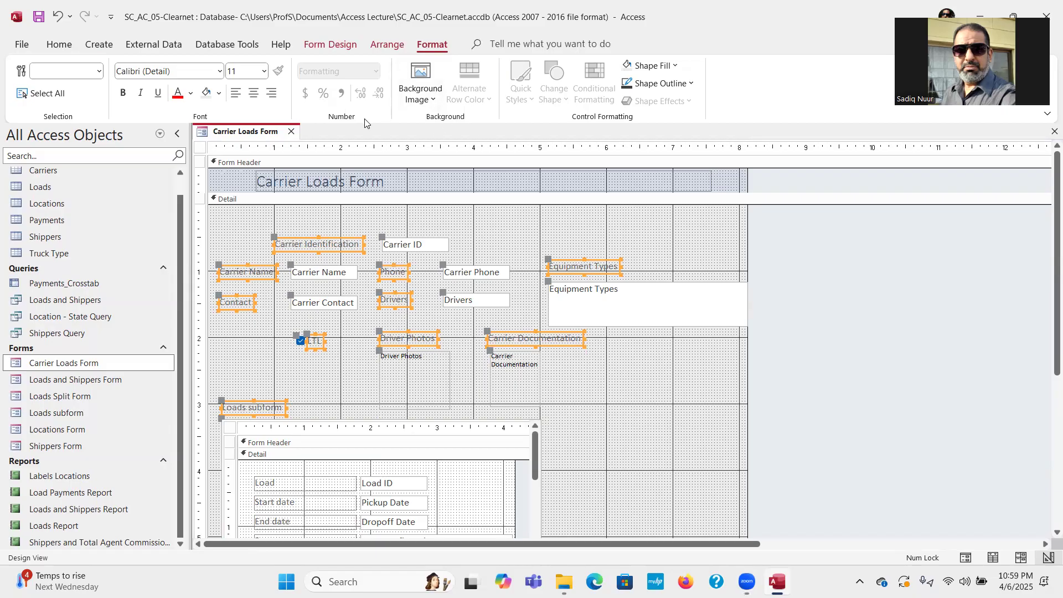
Change the selected labels' font colour to Dark Blue.
{"action": "left_click", "coordinate": [192, 95]}
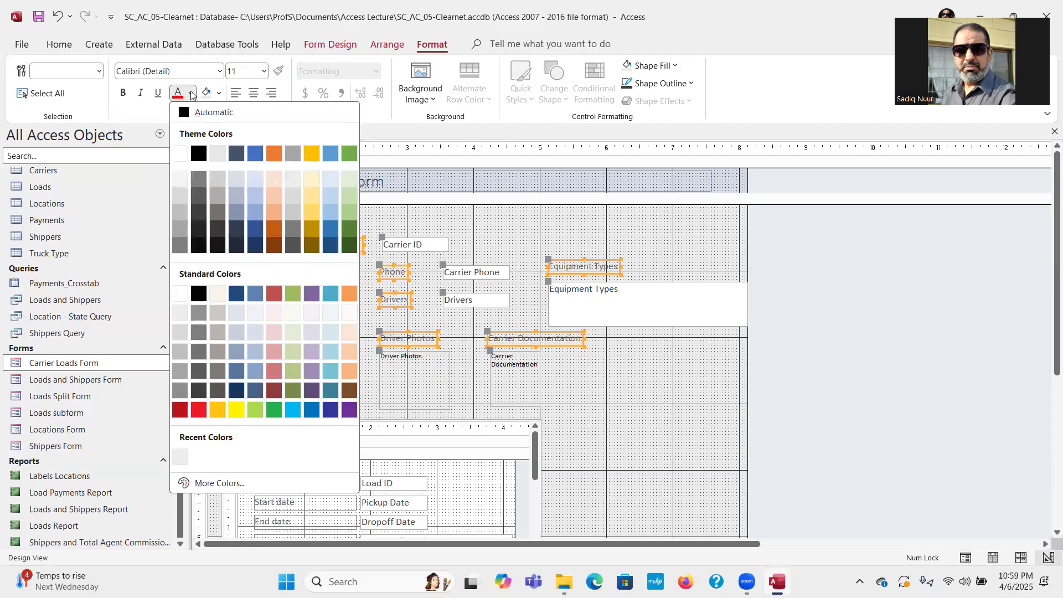
{"action": "left_click", "coordinate": [330, 410]}
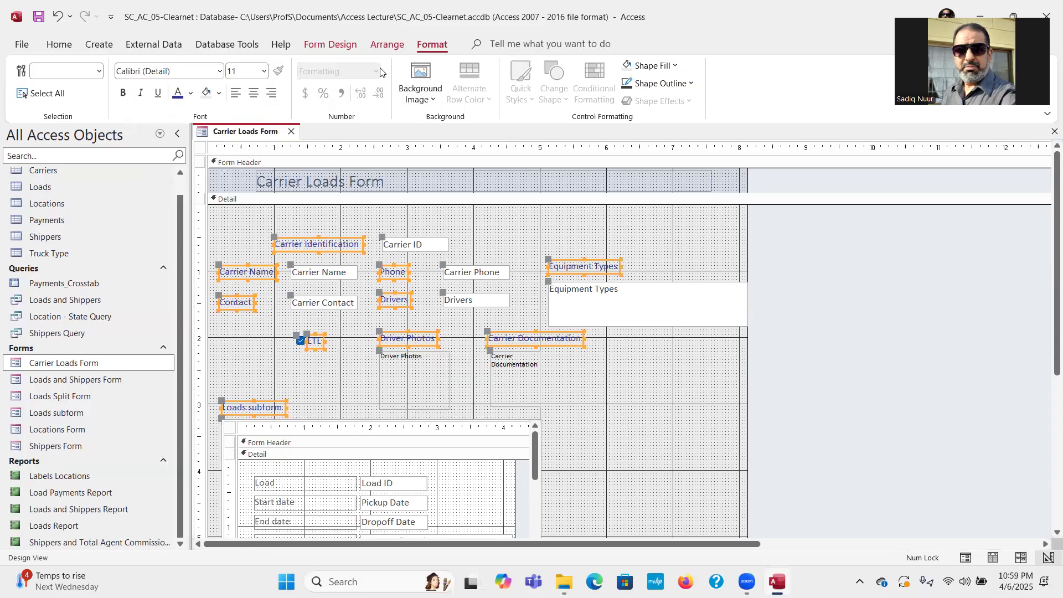
Set the selected labels' Border Style to Solid in the Property Sheet.
{"action": "left_click", "coordinate": [320, 46]}
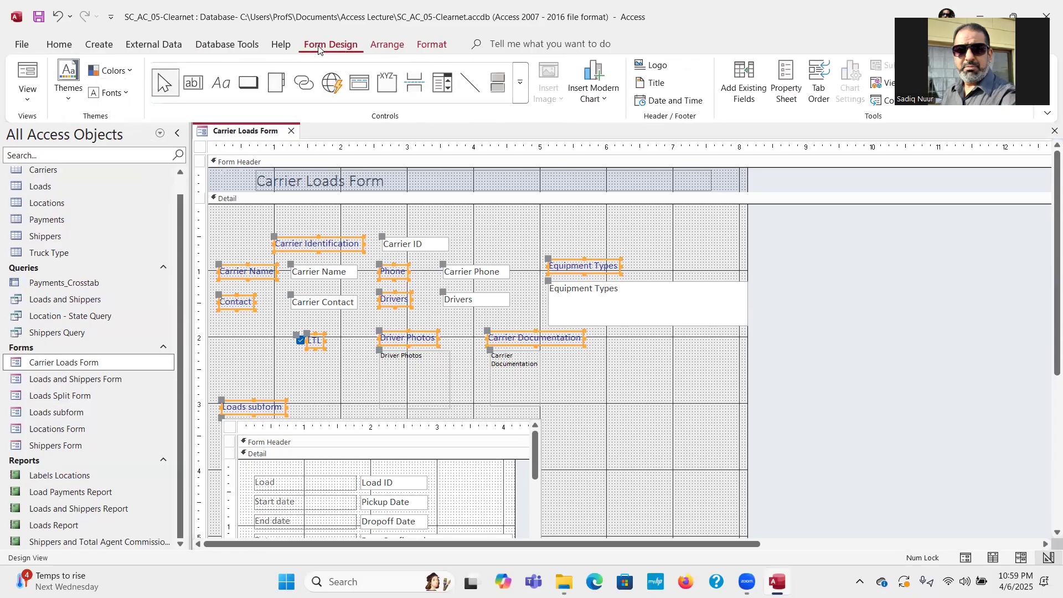
{"action": "left_click", "coordinate": [788, 81]}
{"action": "left_click", "coordinate": [788, 80]}
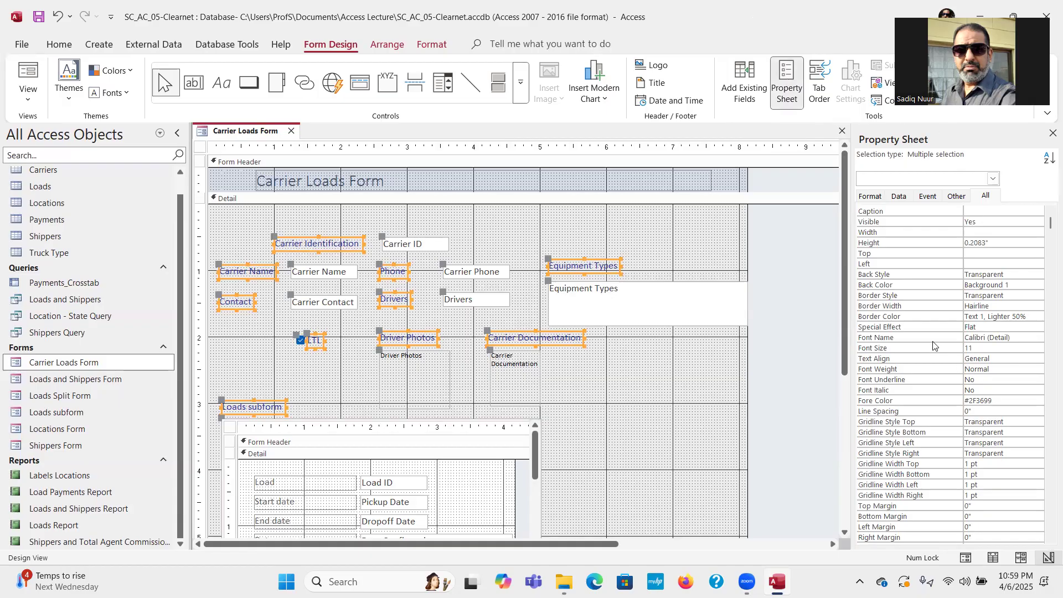
{"action": "left_click", "coordinate": [1017, 295]}
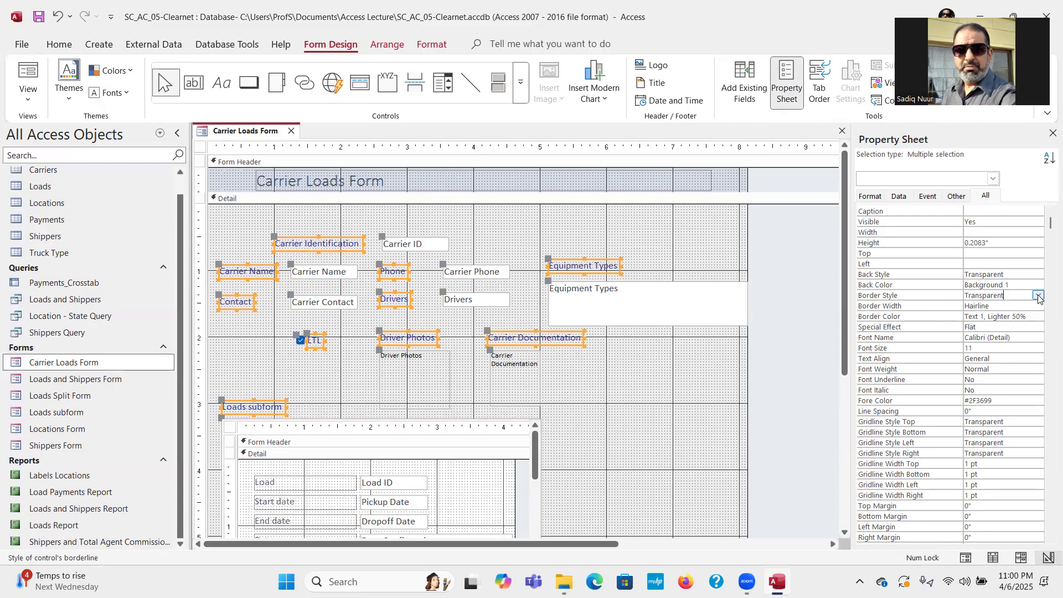
{"action": "left_click", "coordinate": [1038, 298]}
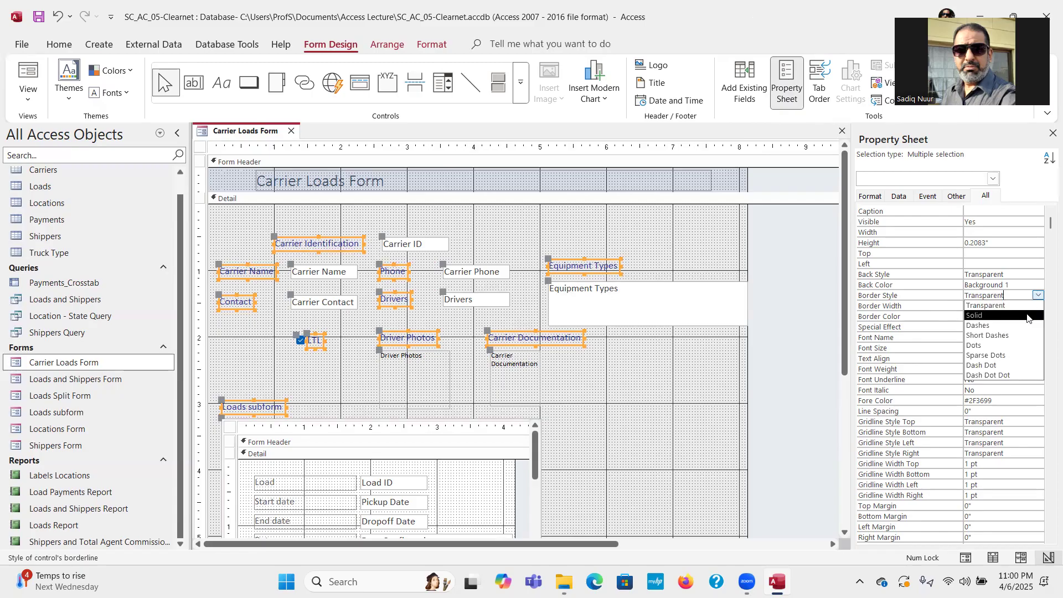
{"action": "left_click", "coordinate": [1027, 315]}
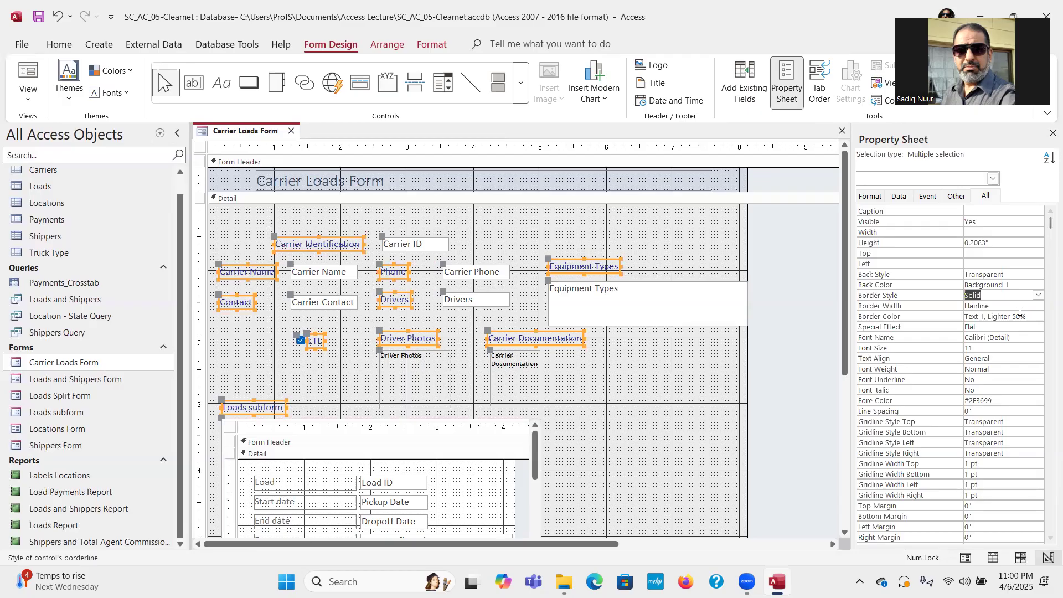
Give the labels a 3 pt Border Width and Sunken Special Effect, then close the Property Sheet.
{"action": "left_click", "coordinate": [1015, 305]}
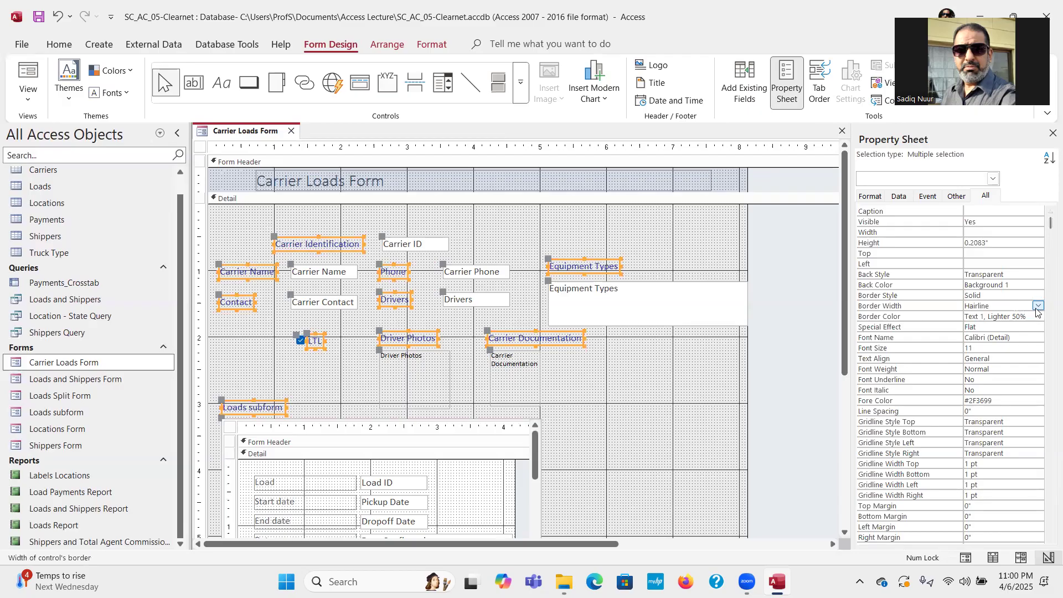
{"action": "left_click", "coordinate": [1038, 306]}
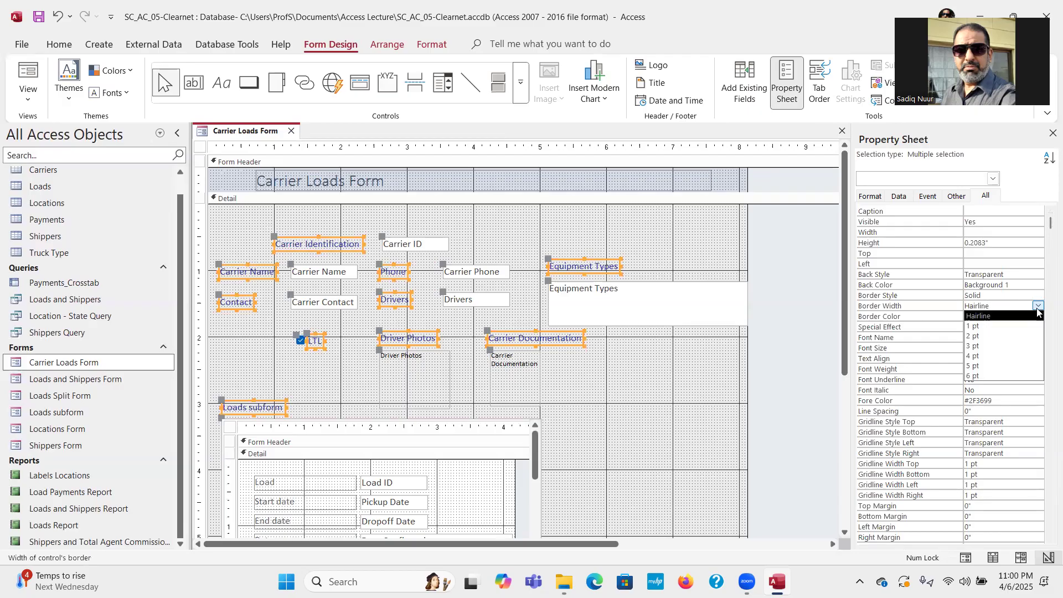
{"action": "left_click", "coordinate": [1018, 346]}
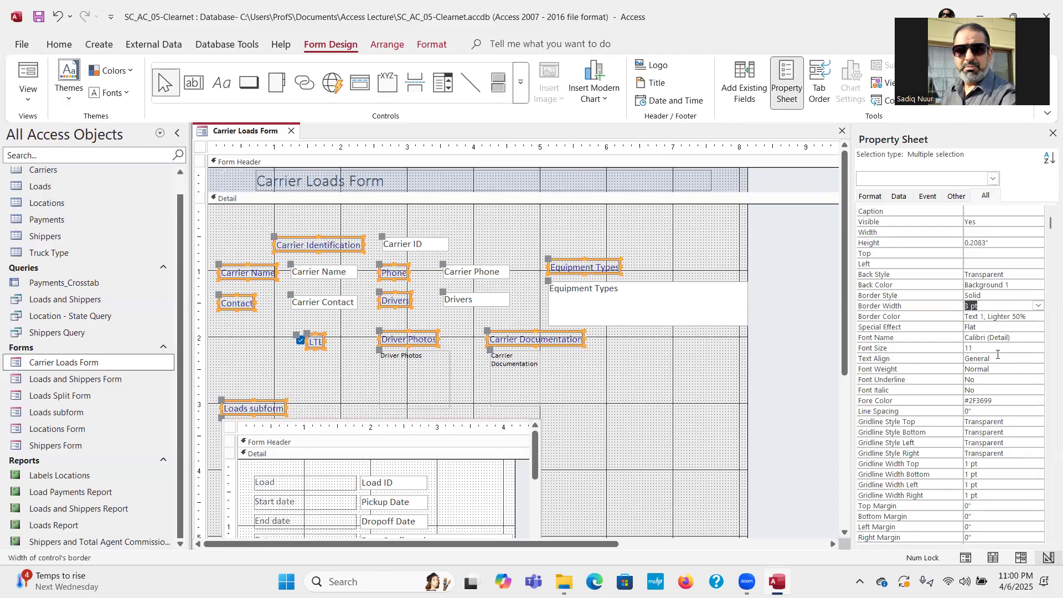
{"action": "left_click", "coordinate": [909, 328]}
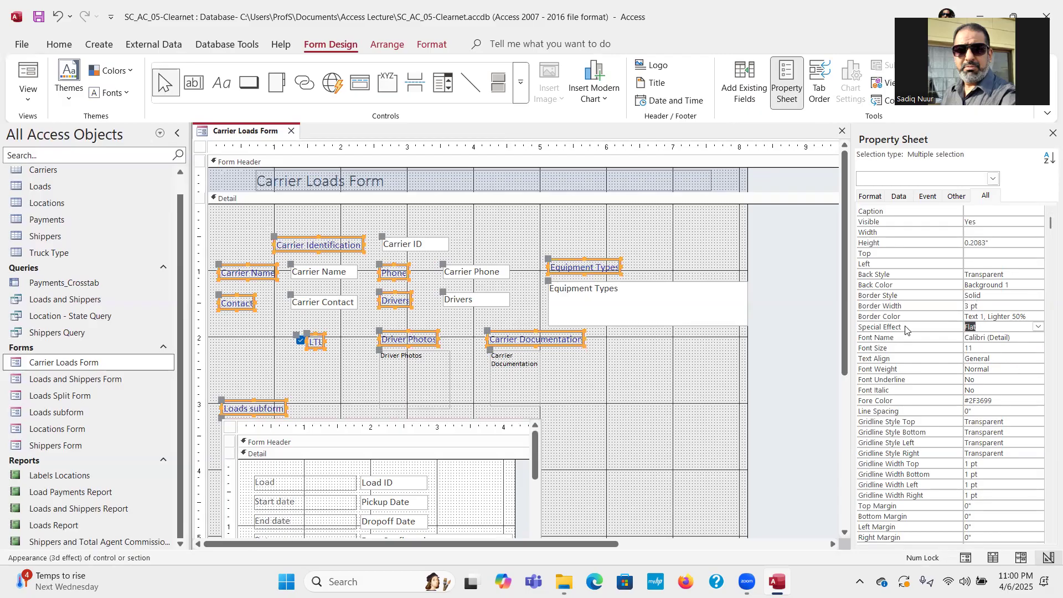
{"action": "left_click", "coordinate": [1037, 328]}
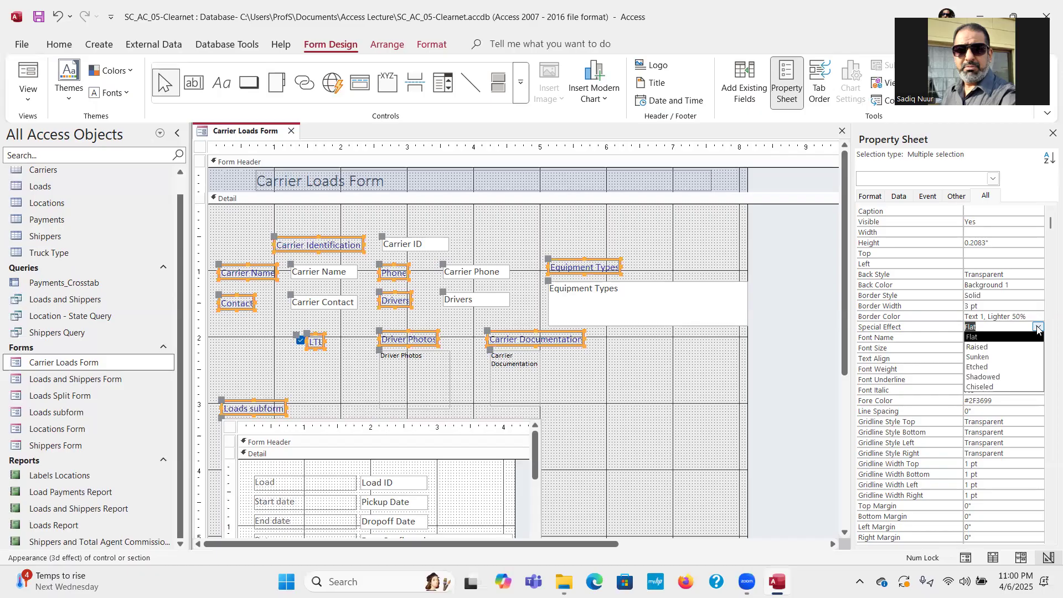
{"action": "left_click", "coordinate": [1011, 356]}
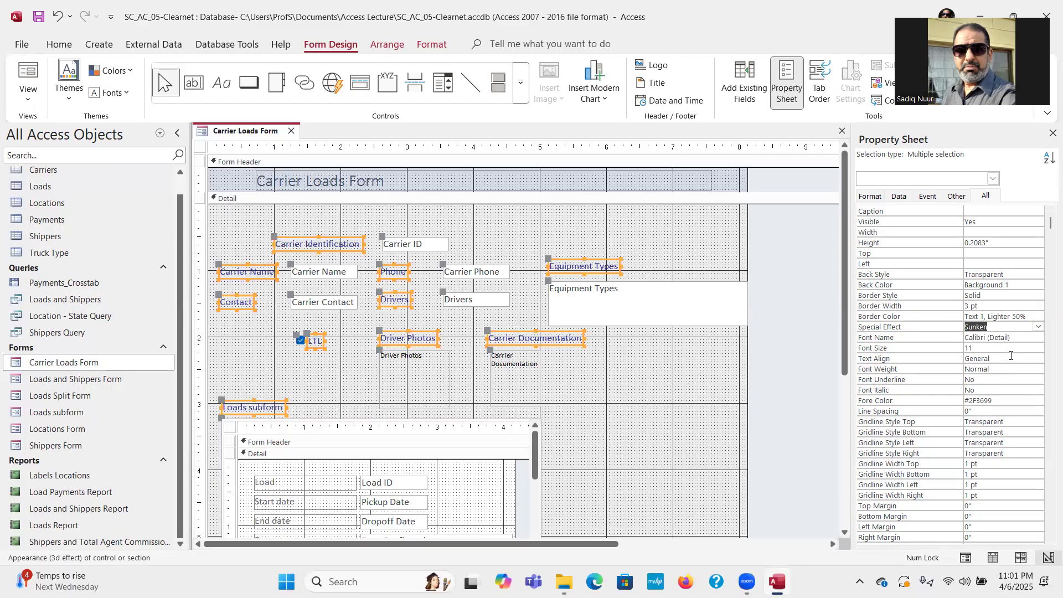
{"action": "left_click", "coordinate": [1051, 134]}
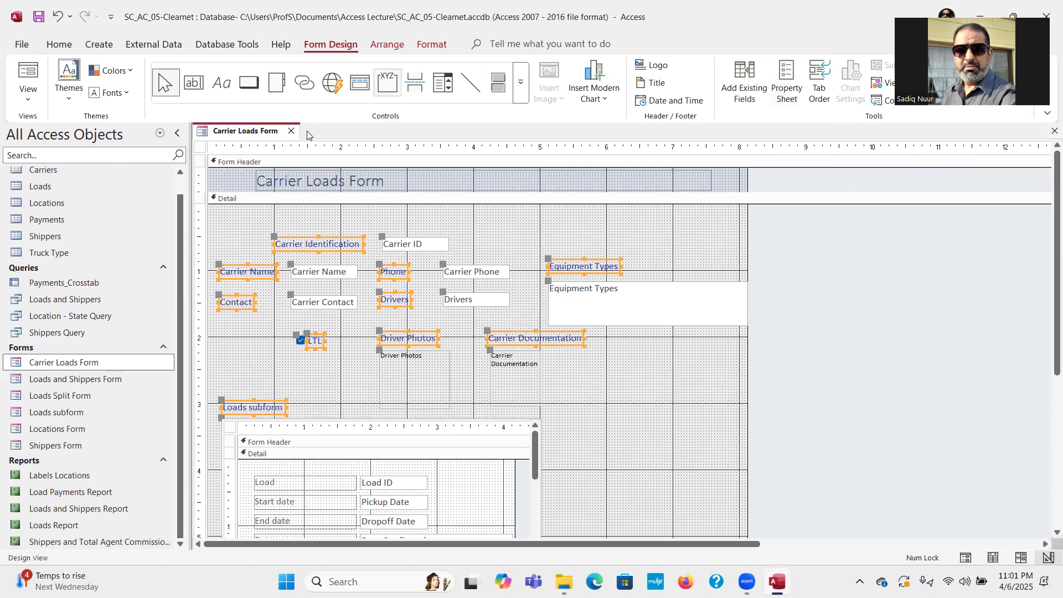
{"action": "left_click", "coordinate": [26, 72]}
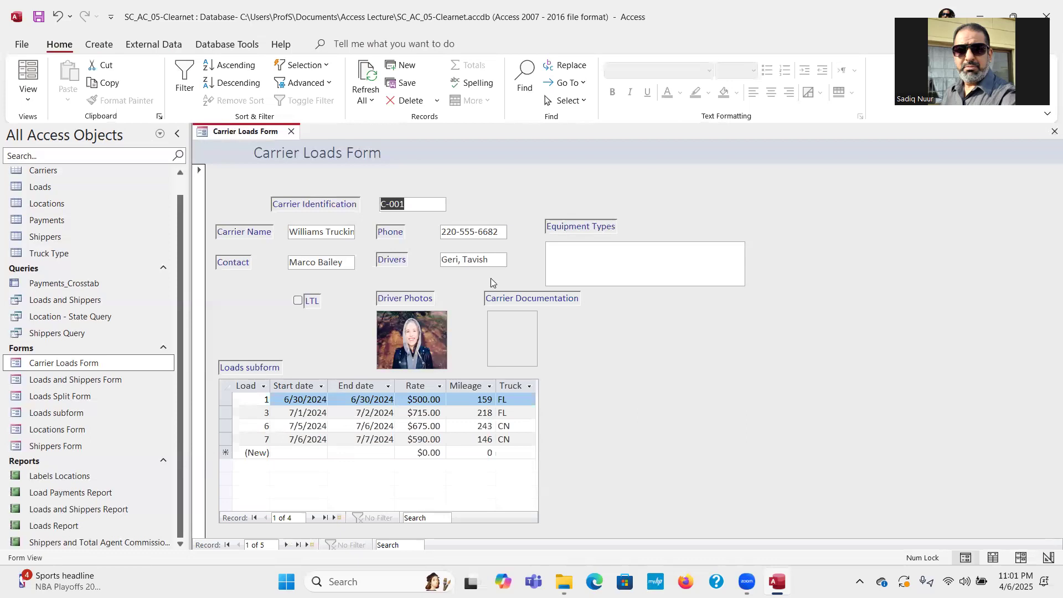
{"action": "left_click", "coordinate": [30, 105]}
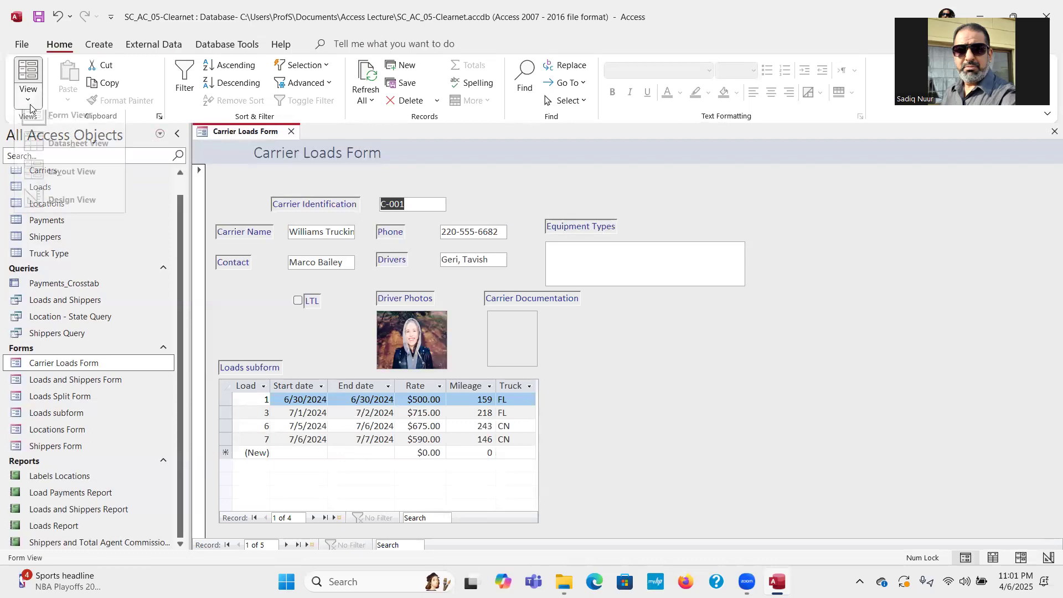
{"action": "left_click", "coordinate": [76, 210]}
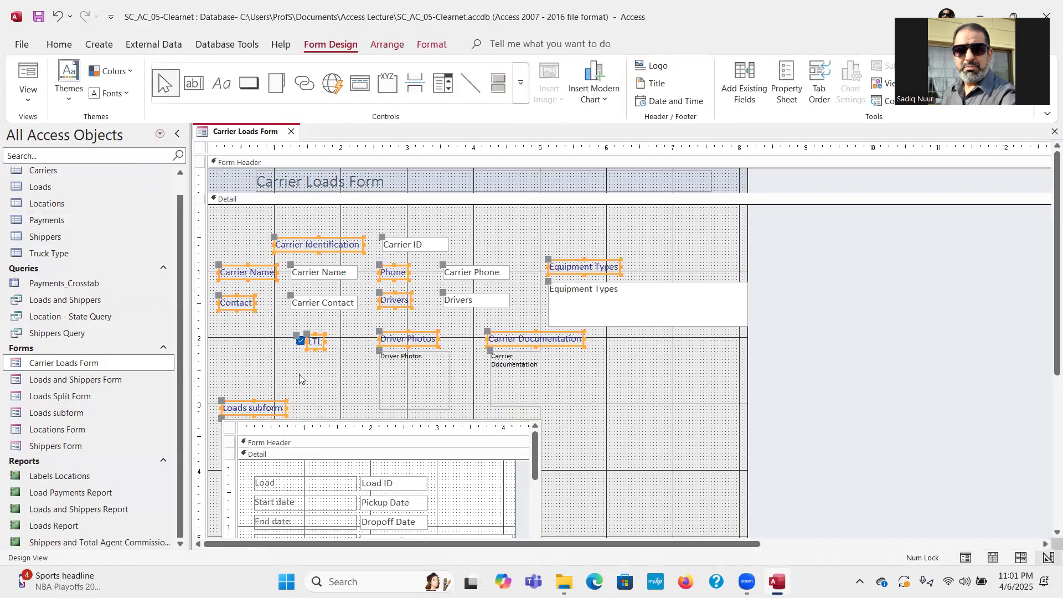
Bold the selected labels, adjust one label's width slightly, and deselect them.
{"action": "left_click", "coordinate": [430, 46]}
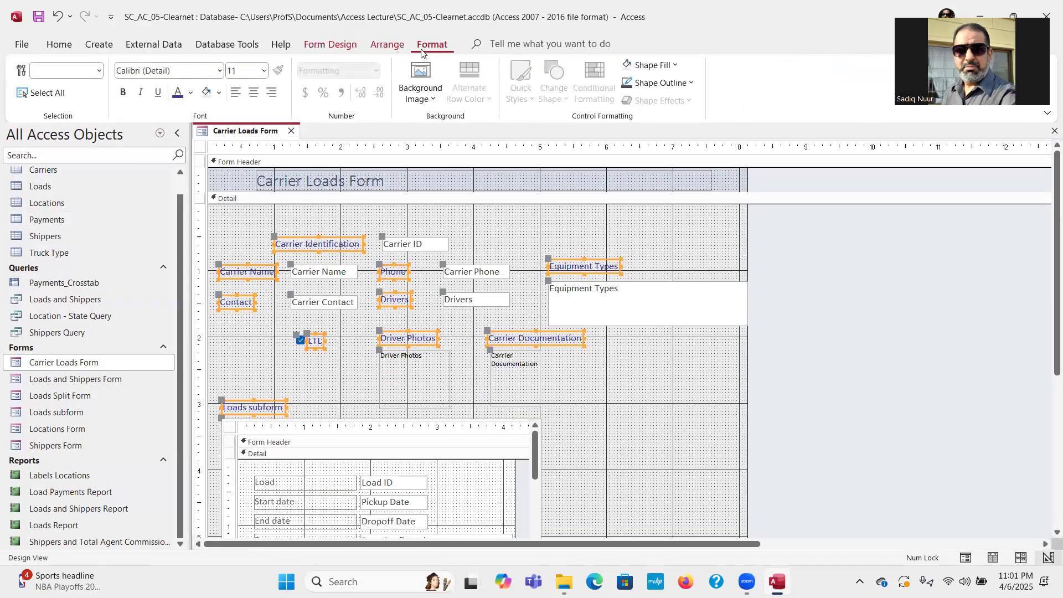
{"action": "left_click", "coordinate": [123, 93]}
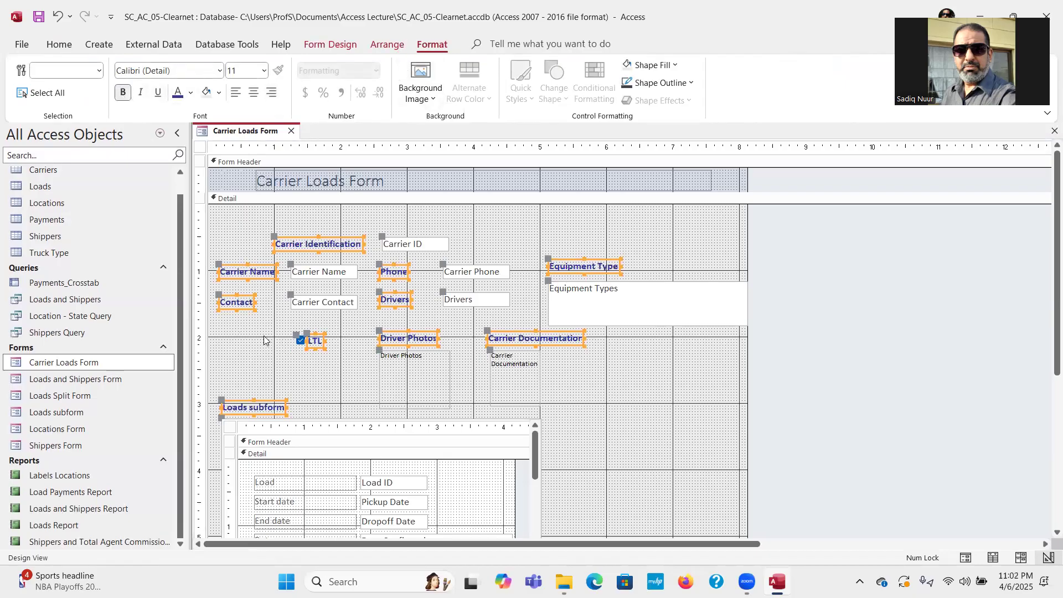
{"action": "left_click_drag", "start_coordinate": [253, 302], "coordinate": [258, 302]}
{"action": "left_click", "coordinate": [614, 396]}
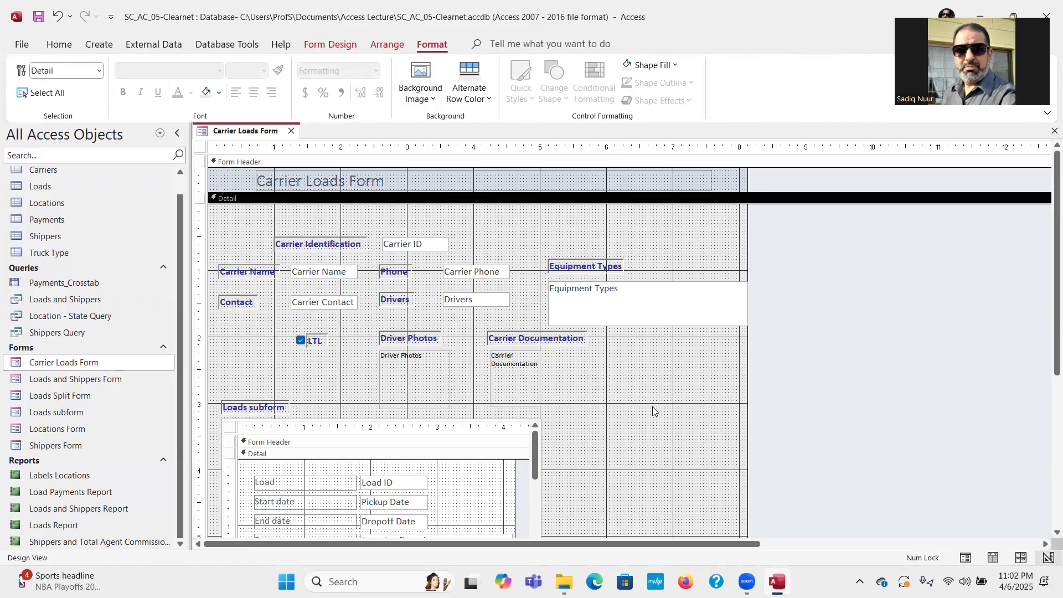
Enlarge the Form Header section and the Carrier Loads Form title label.
{"action": "left_click", "coordinate": [435, 183]}
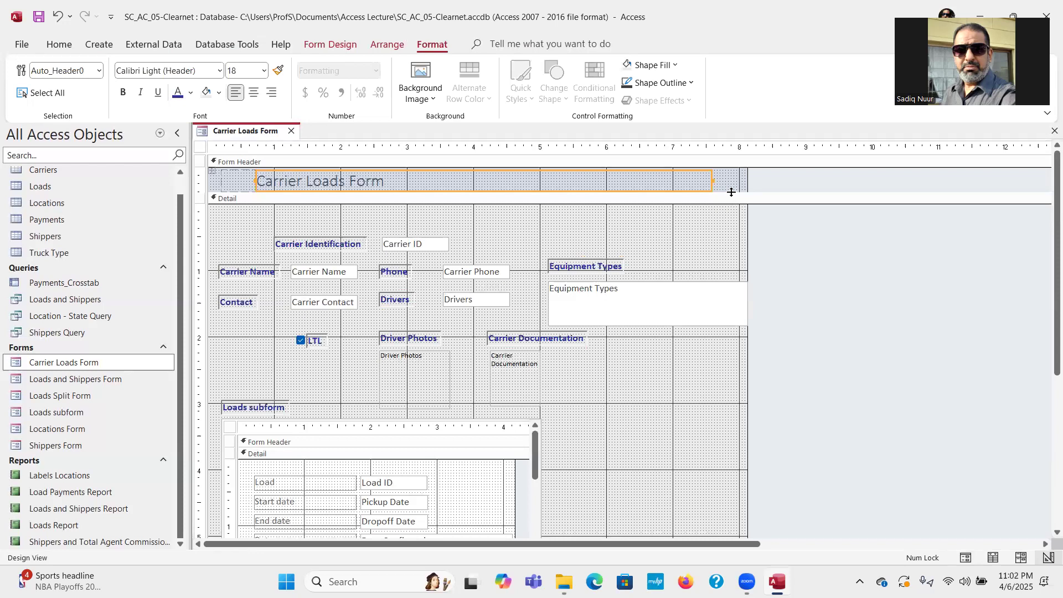
{"action": "left_click_drag", "start_coordinate": [731, 192], "coordinate": [732, 199]}
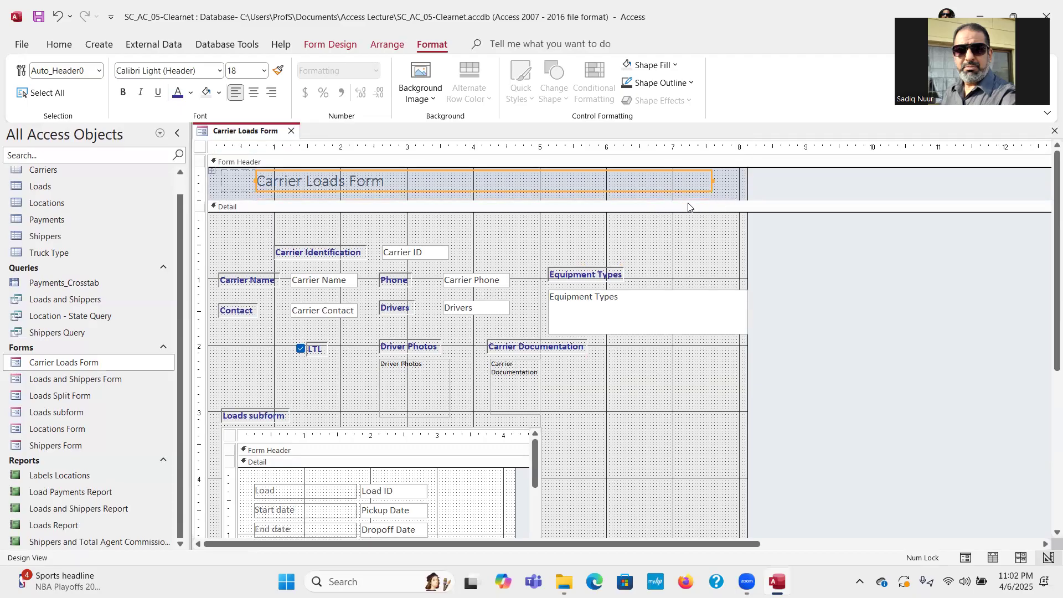
{"action": "left_click_drag", "start_coordinate": [686, 201], "coordinate": [687, 206]}
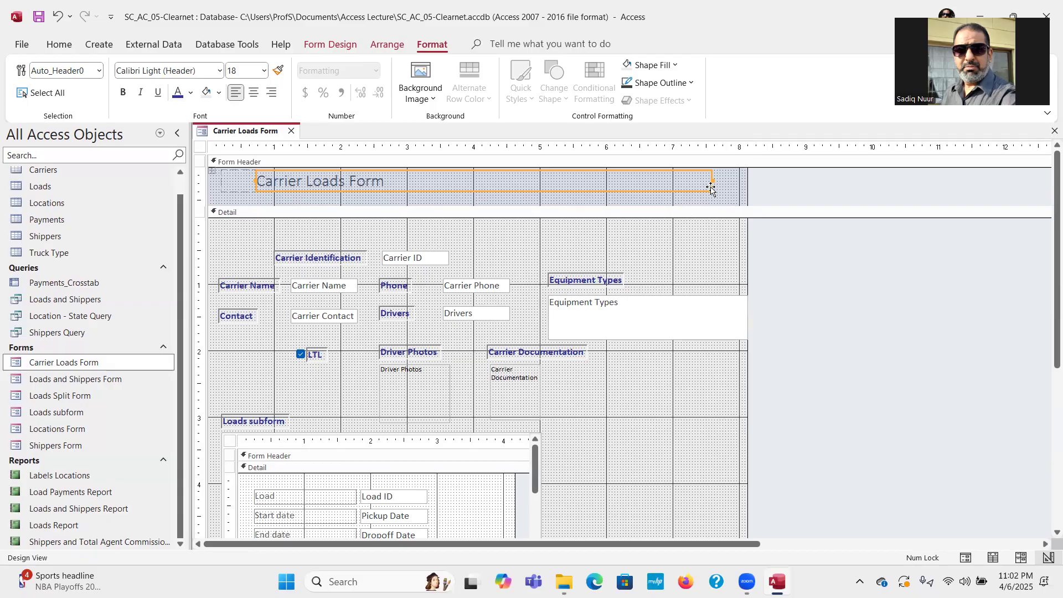
{"action": "left_click_drag", "start_coordinate": [711, 192], "coordinate": [715, 205]}
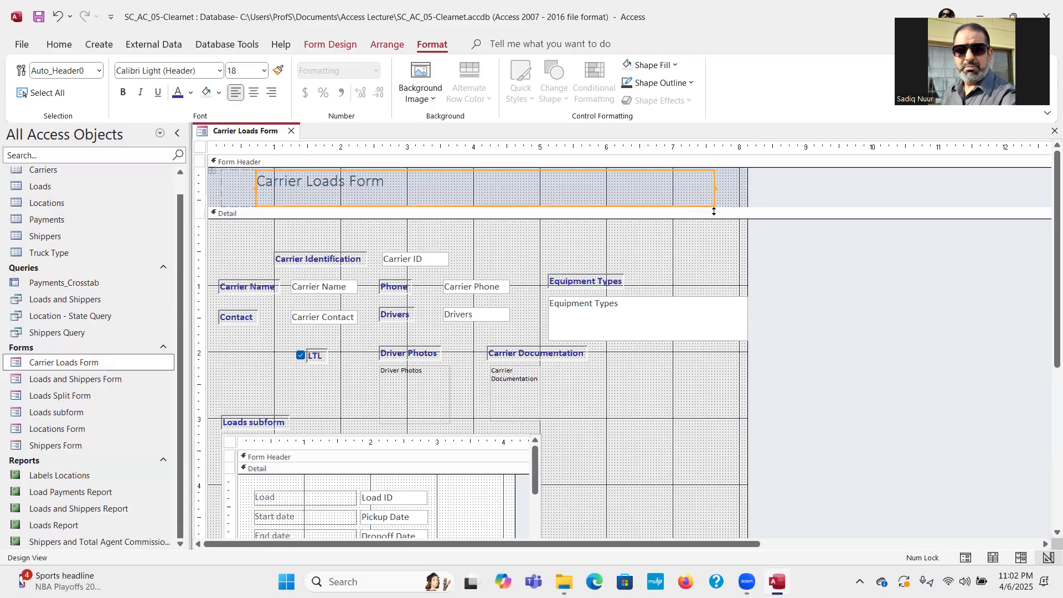
{"action": "left_click", "coordinate": [722, 211]}
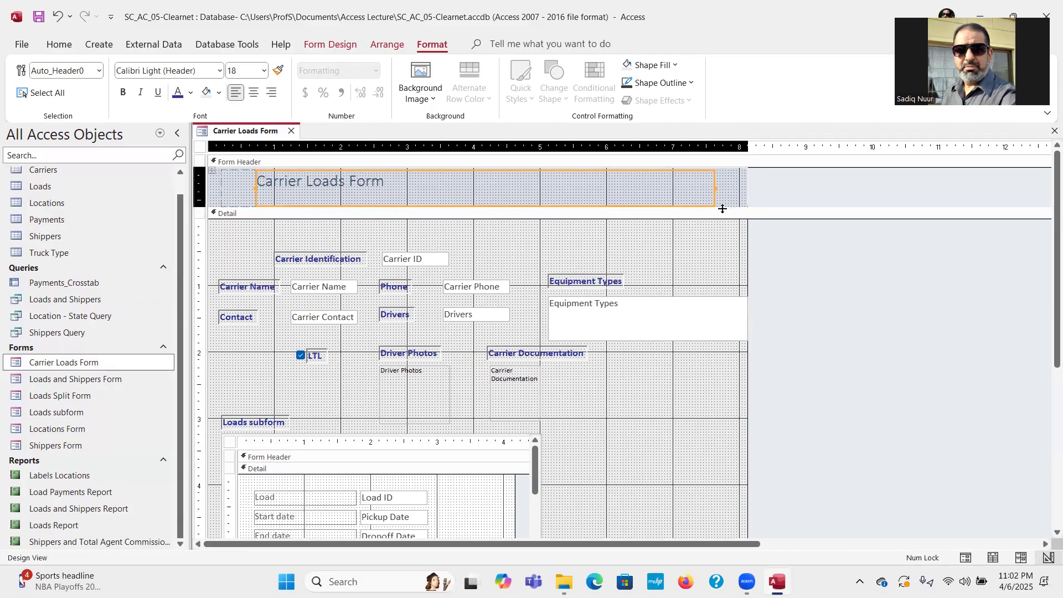
{"action": "left_click_drag", "start_coordinate": [722, 207], "coordinate": [723, 212]}
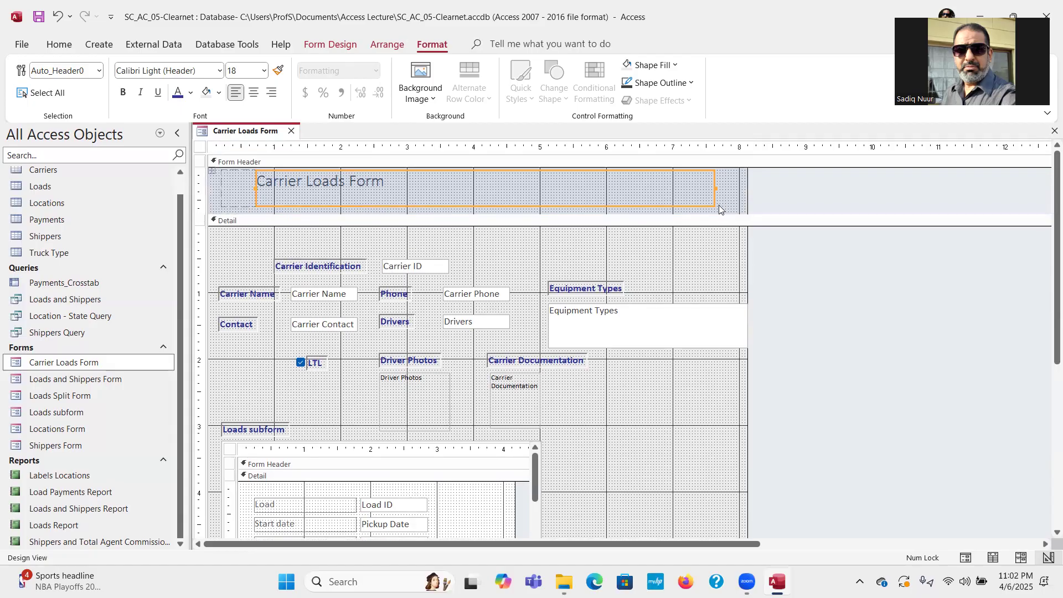
Stretch the title label down to fill the header and show its properties.
{"action": "left_click", "coordinate": [714, 205]}
{"action": "left_click_drag", "start_coordinate": [713, 205], "coordinate": [714, 212]}
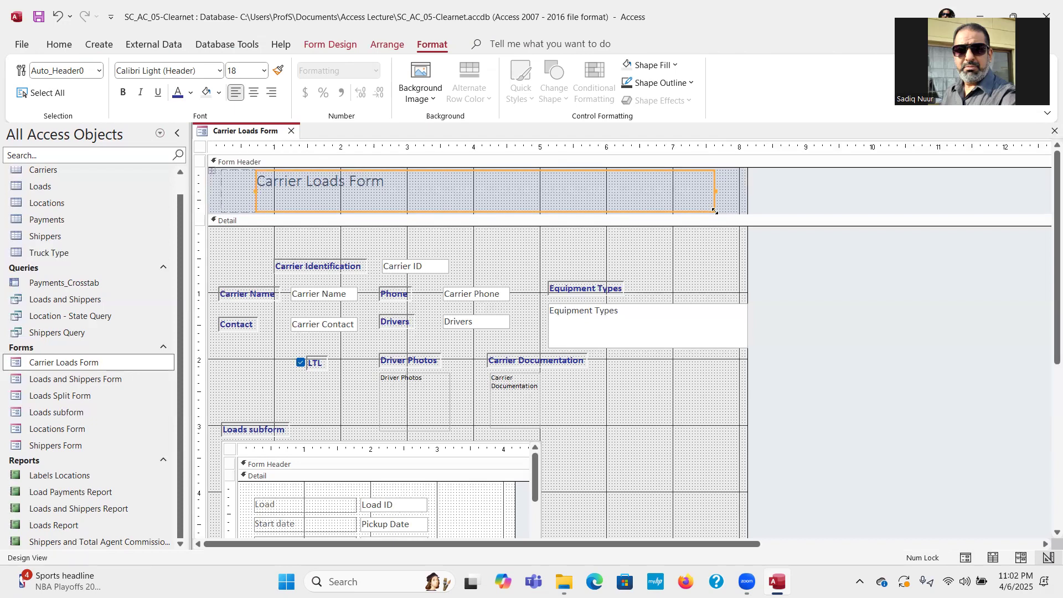
{"action": "left_click", "coordinate": [337, 46]}
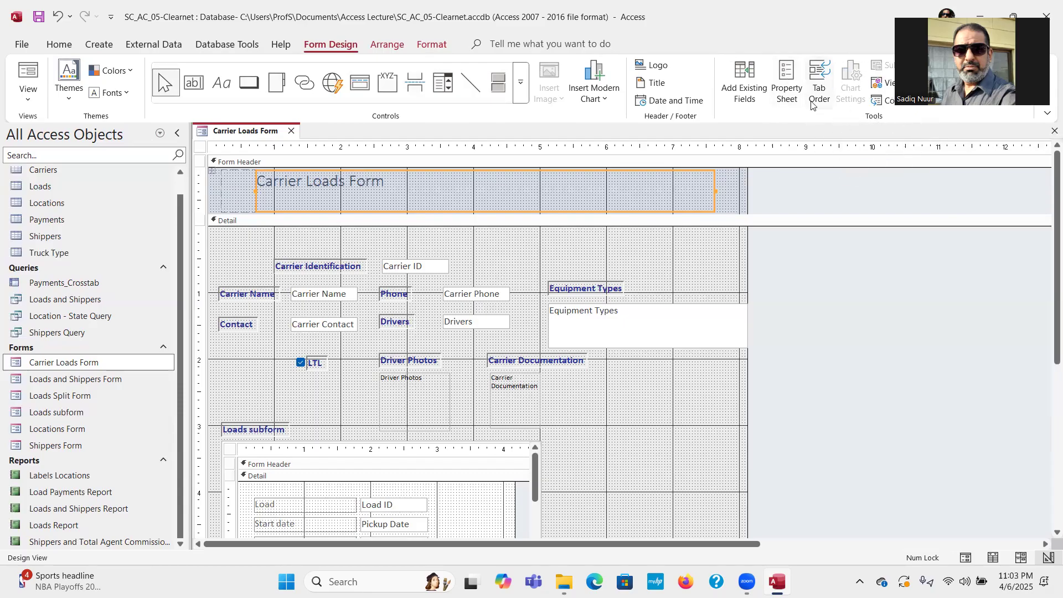
{"action": "left_click", "coordinate": [783, 85]}
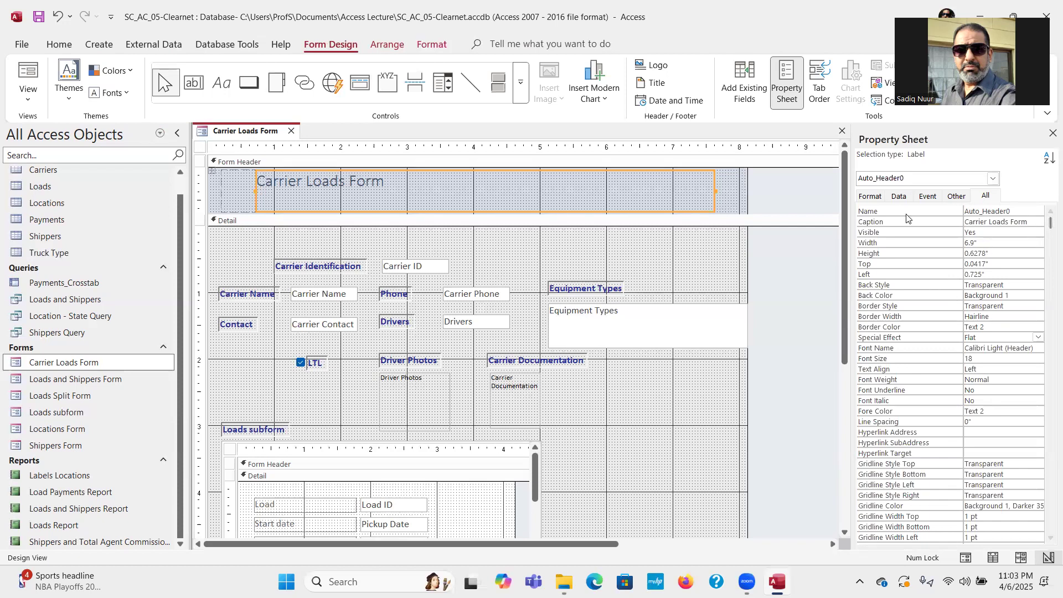
Change the title label's Font Size from 18 to 28 on the Format properties.
{"action": "left_click", "coordinate": [874, 198]}
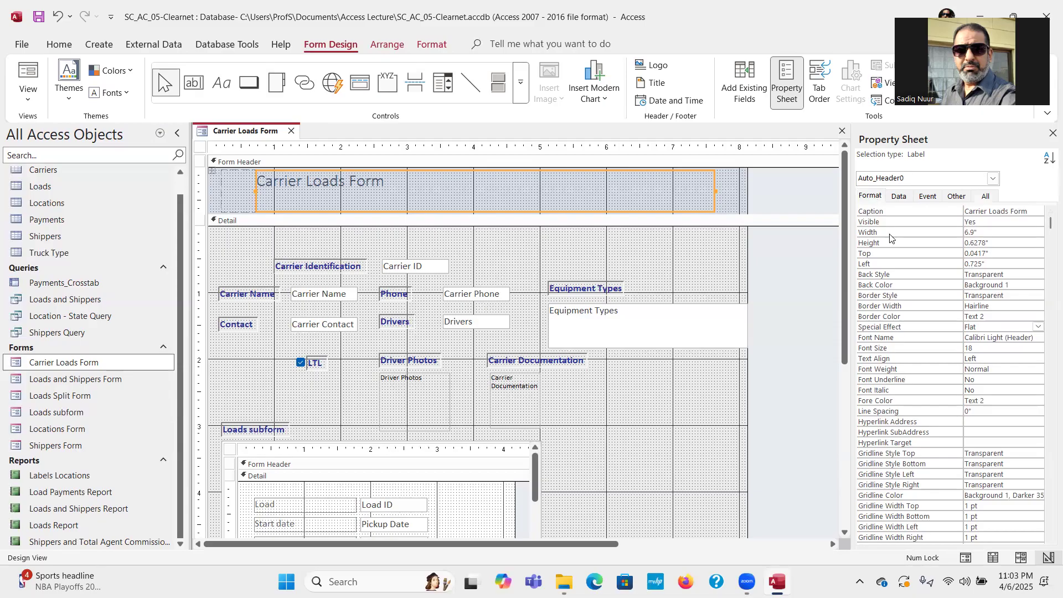
{"action": "left_click", "coordinate": [984, 348]}
{"action": "left_click", "coordinate": [958, 350]}
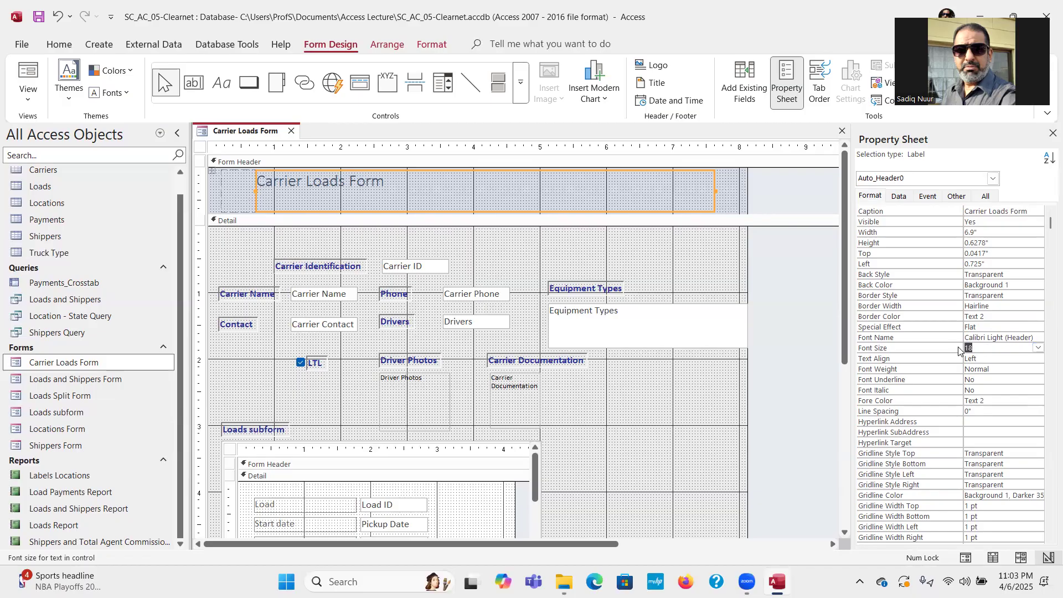
{"action": "type", "text": "28"}
{"action": "key", "text": "Return"}
{"action": "left_click", "coordinate": [998, 348]}
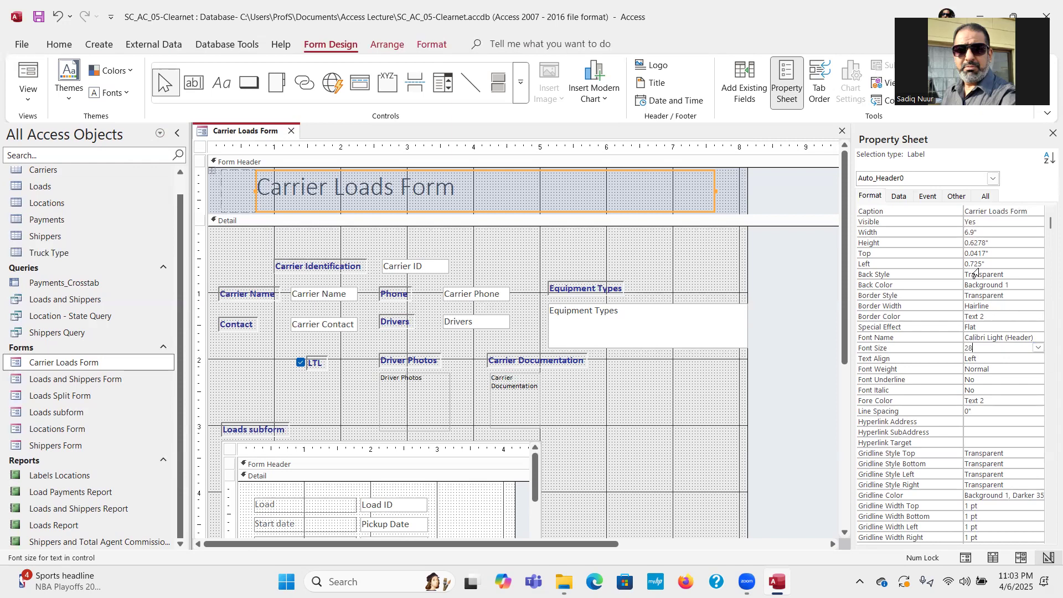
{"action": "left_click", "coordinate": [998, 357]}
Set the title's Text Align to Distribute and its Font Weight to Semi-bold.
{"action": "left_click", "coordinate": [1038, 359]}
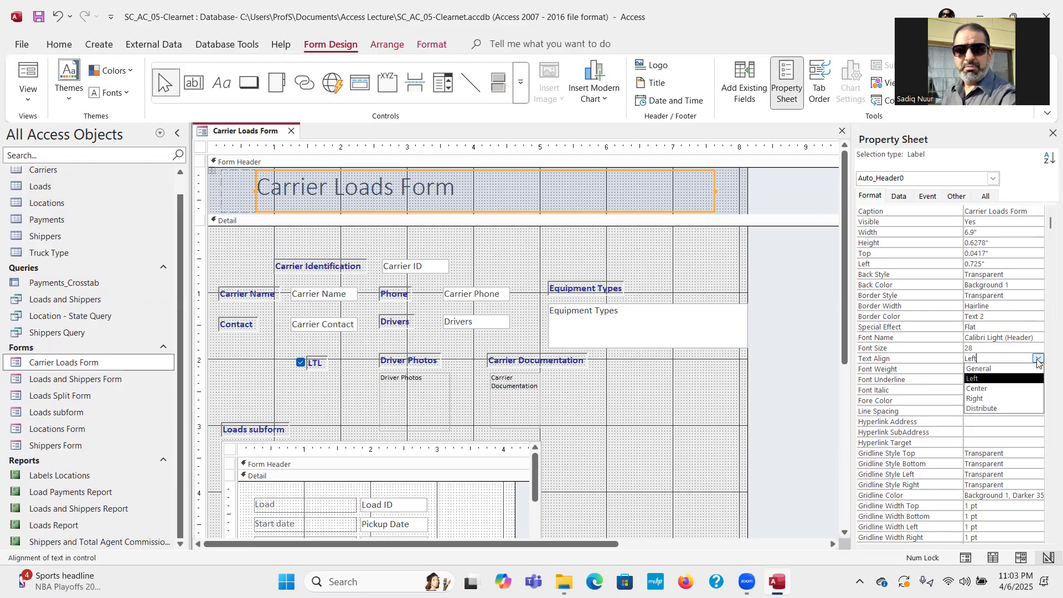
{"action": "left_click", "coordinate": [1006, 408]}
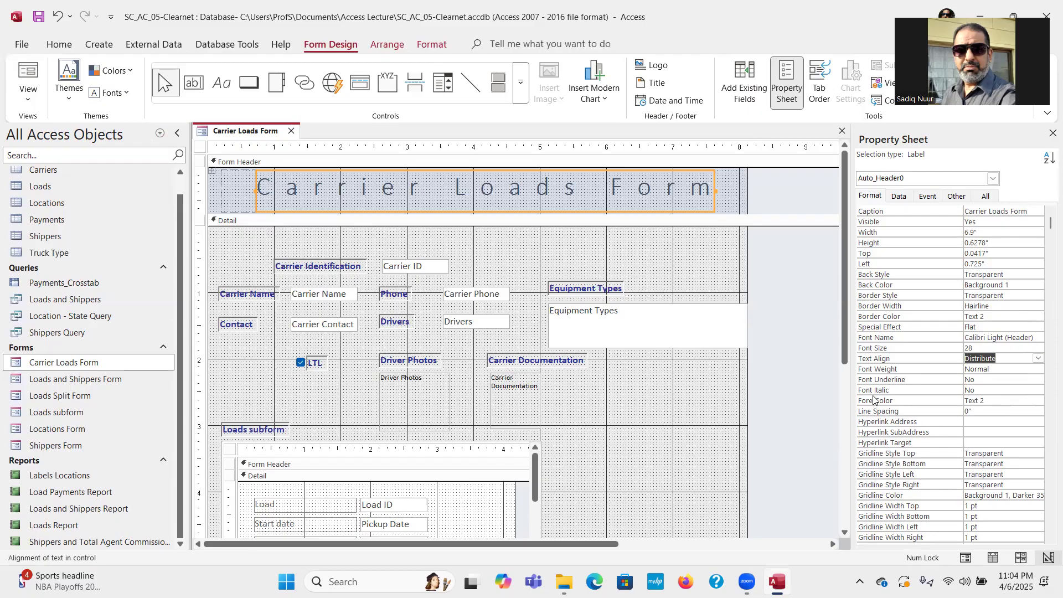
{"action": "left_click", "coordinate": [1003, 368]}
{"action": "left_click", "coordinate": [1038, 368]}
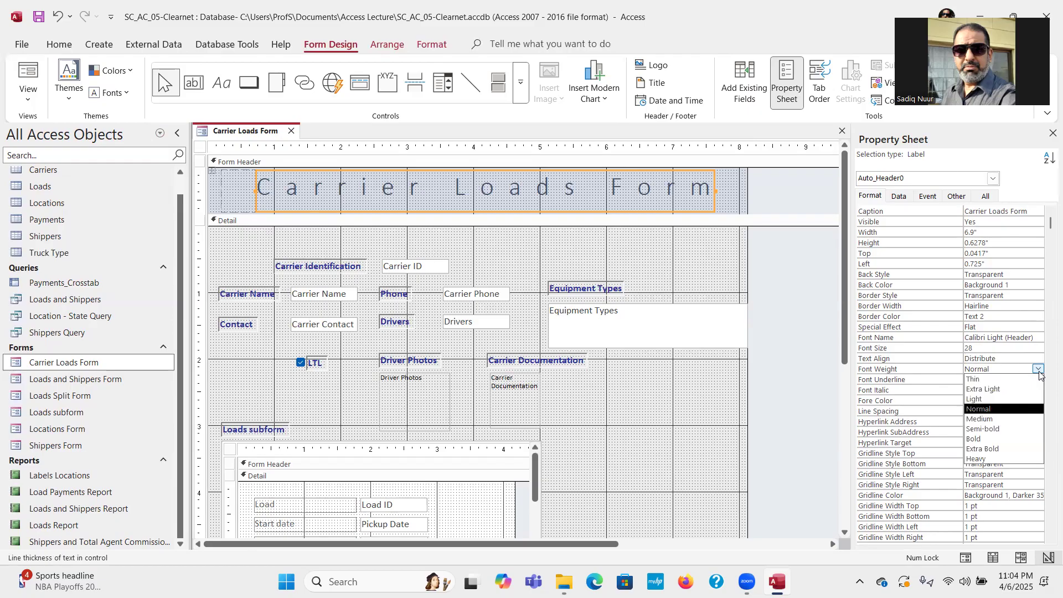
{"action": "left_click", "coordinate": [1019, 429]}
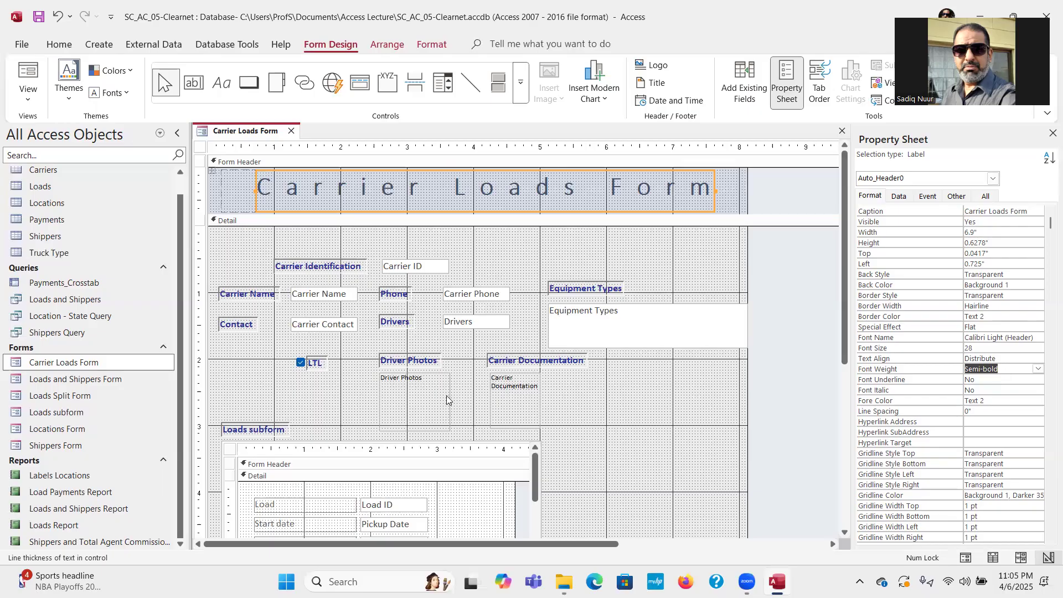
Select Driver Photos and Carrier Documentation together and review their shared Format properties.
{"action": "left_click", "coordinate": [427, 397]}
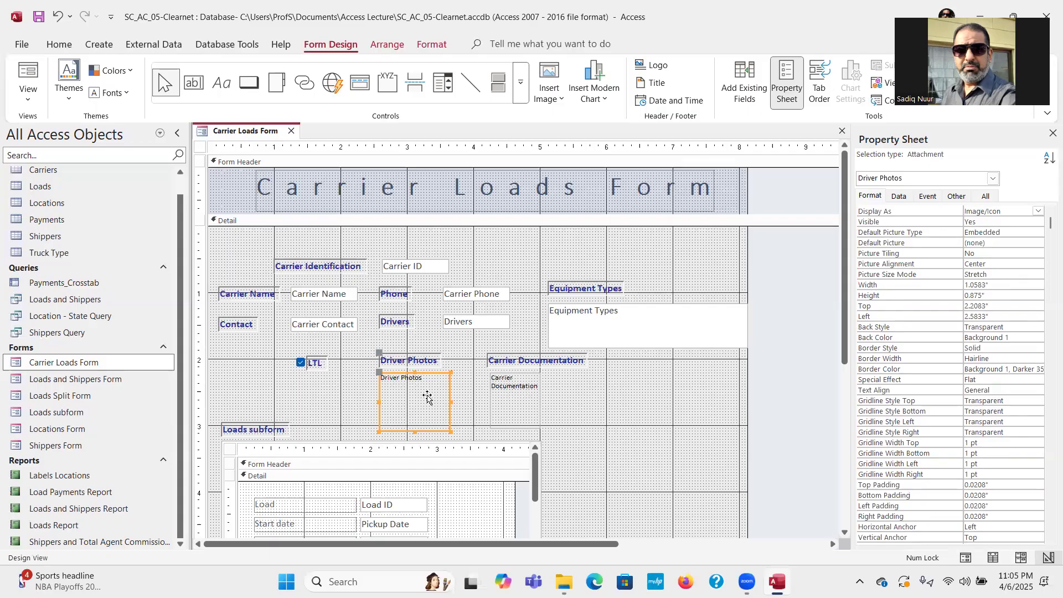
{"action": "left_click", "coordinate": [516, 407], "text": "shift"}
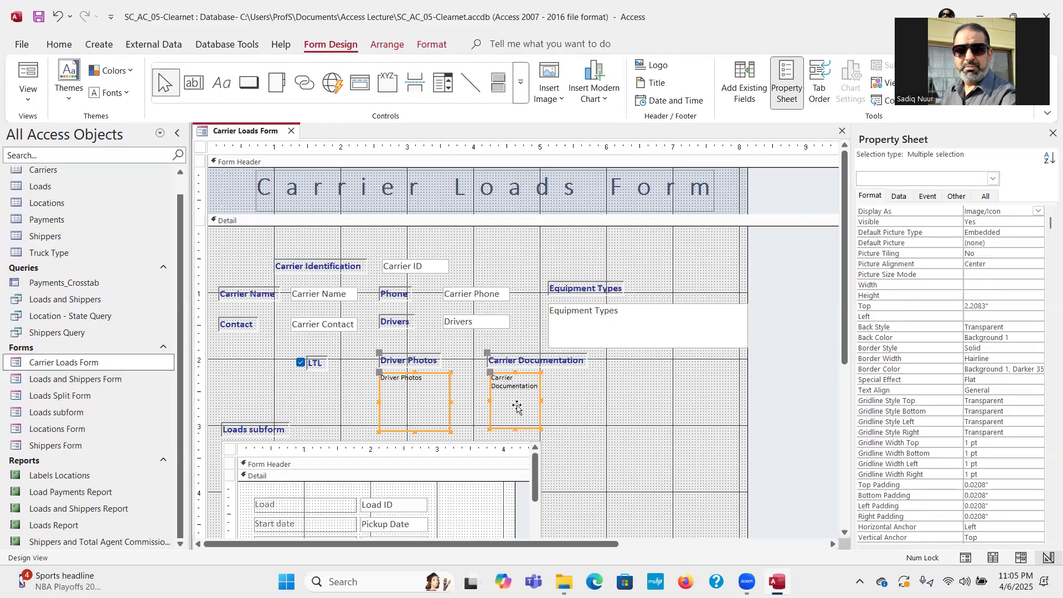
{"action": "left_click", "coordinate": [1052, 134]}
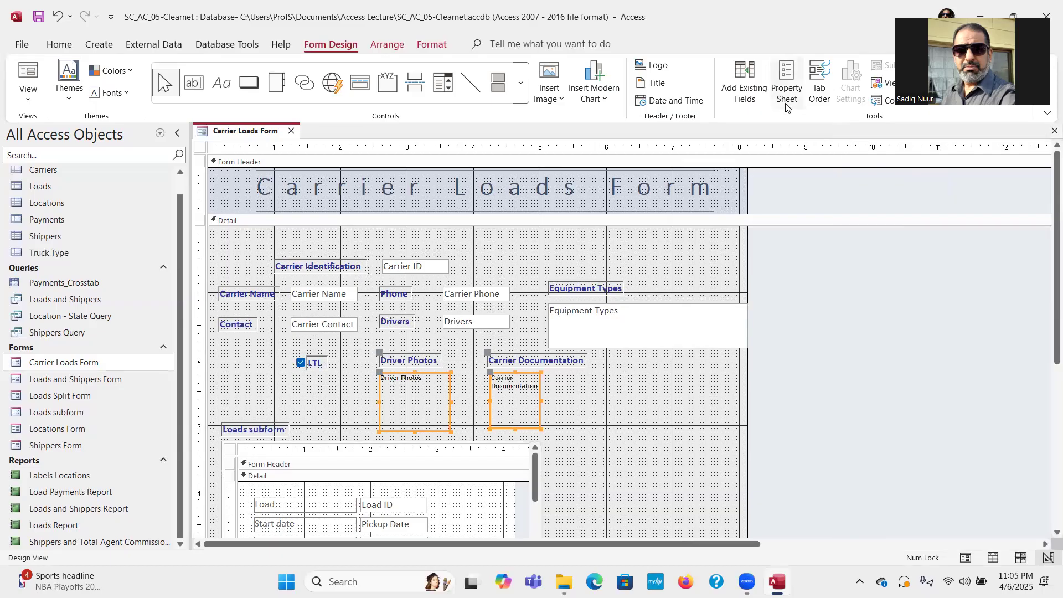
{"action": "left_click", "coordinate": [786, 82]}
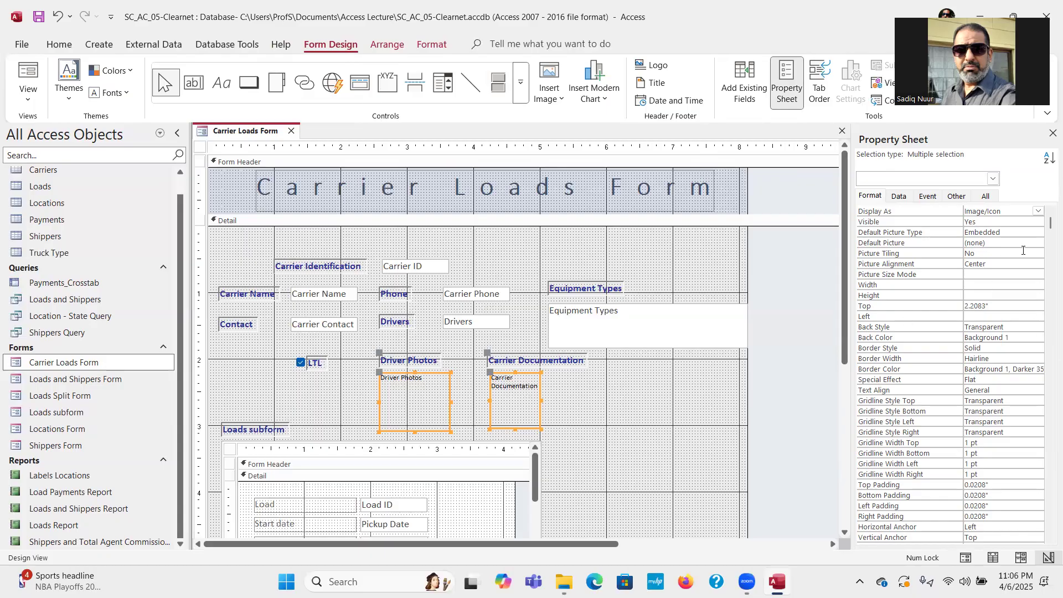
{"action": "left_click_drag", "start_coordinate": [1047, 224], "coordinate": [1046, 235]}
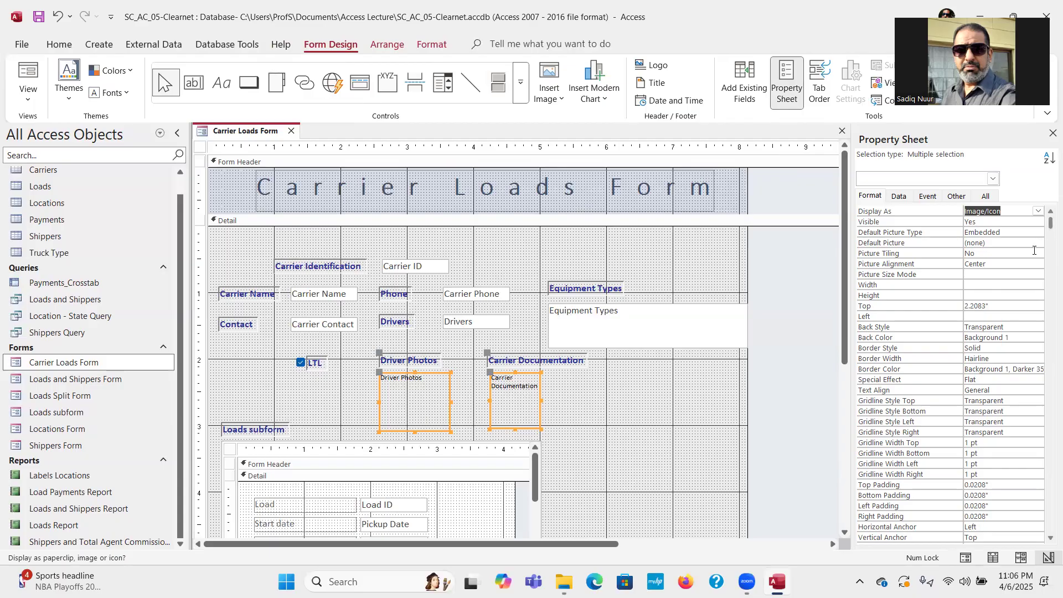
{"action": "left_click_drag", "start_coordinate": [1050, 225], "coordinate": [1048, 257]}
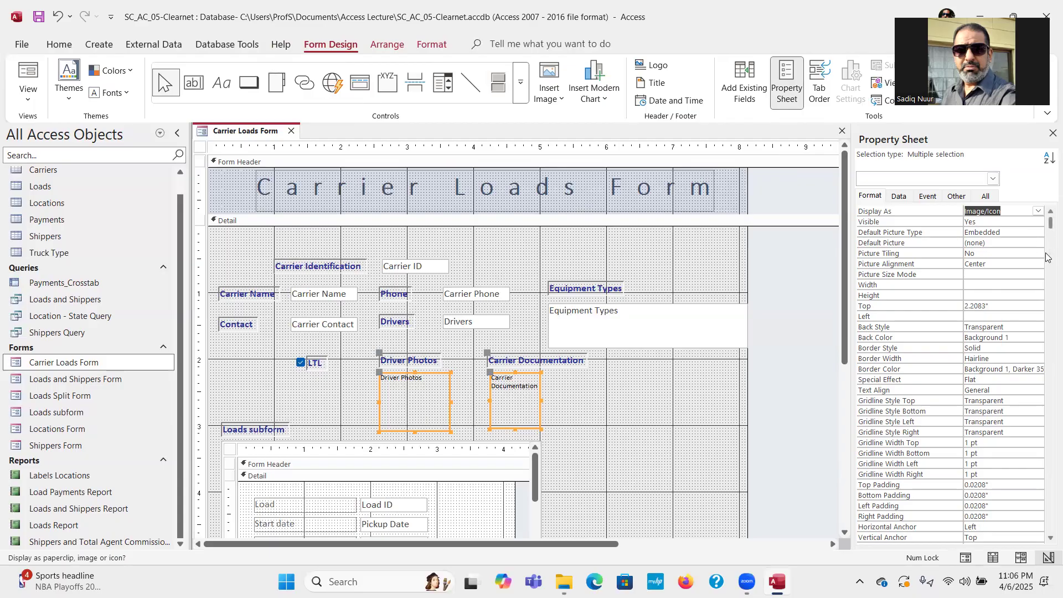
{"action": "left_click", "coordinate": [1050, 538]}
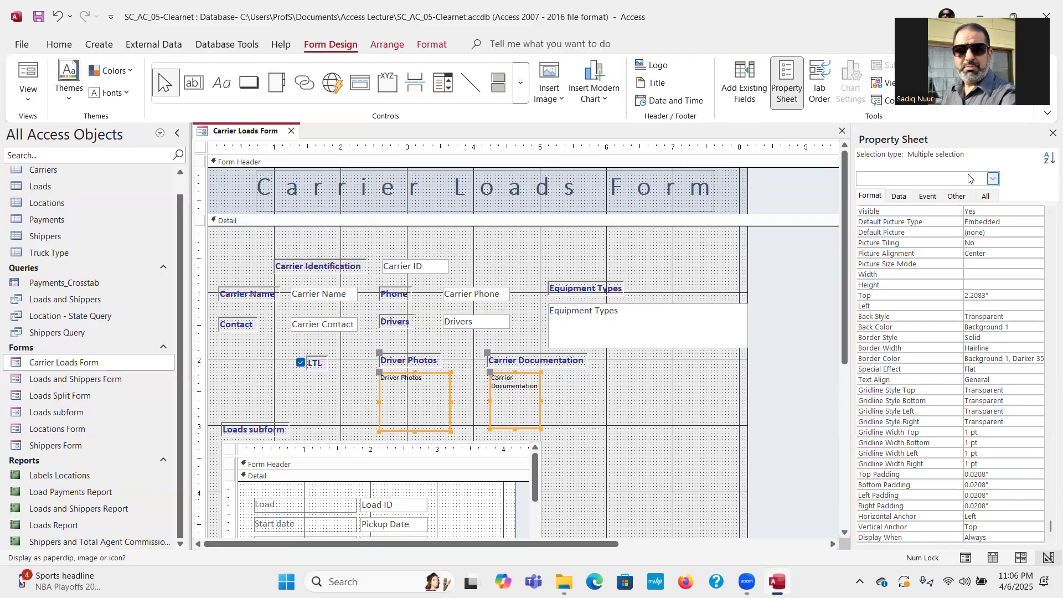
Show all properties of the two attachment controls and scroll down the Property Sheet.
{"action": "left_click", "coordinate": [985, 196]}
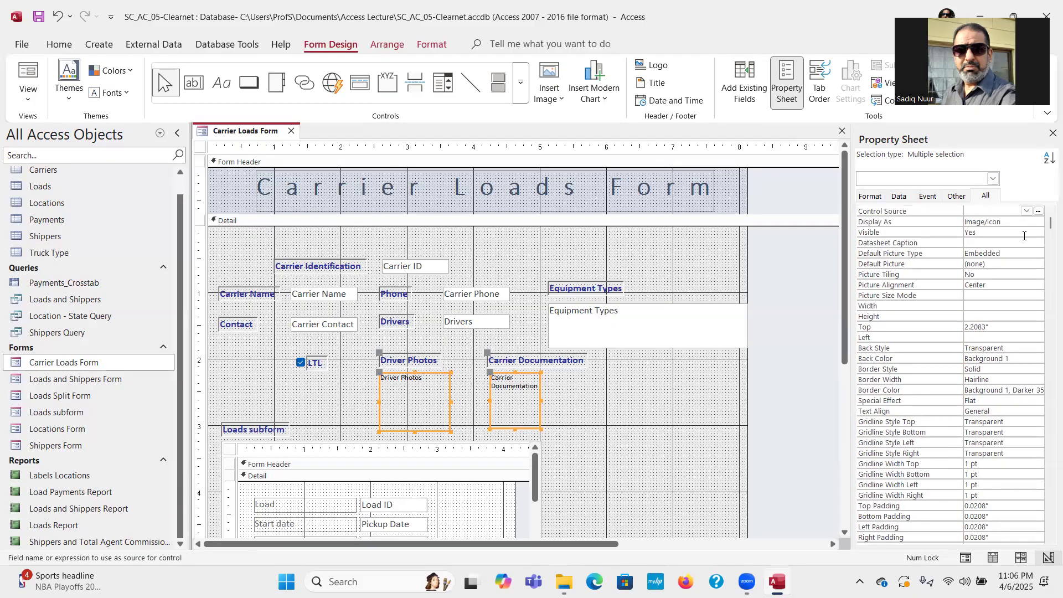
{"action": "left_click", "coordinate": [1048, 540]}
{"action": "left_click", "coordinate": [1048, 540]}
{"action": "left_click", "coordinate": [1048, 540]}
{"action": "left_click", "coordinate": [1048, 540]}
{"action": "left_click", "coordinate": [1048, 540]}
{"action": "left_click", "coordinate": [1048, 540]}
{"action": "left_click", "coordinate": [1048, 540]}
{"action": "left_click", "coordinate": [1048, 540]}
{"action": "left_click", "coordinate": [1048, 540]}
{"action": "left_click", "coordinate": [1048, 540]}
{"action": "left_click", "coordinate": [1048, 540]}
{"action": "left_click", "coordinate": [1048, 539]}
{"action": "left_click", "coordinate": [1049, 540]}
{"action": "left_click", "coordinate": [1049, 540]}
{"action": "left_click", "coordinate": [1048, 540]}
{"action": "left_click", "coordinate": [1048, 540]}
{"action": "left_click", "coordinate": [1048, 539]}
{"action": "left_click", "coordinate": [1048, 539]}
{"action": "left_click", "coordinate": [1048, 540]}
{"action": "left_click", "coordinate": [1049, 540]}
{"action": "left_click", "coordinate": [1048, 540]}
{"action": "left_click", "coordinate": [1048, 540]}
{"action": "left_click", "coordinate": [1048, 540]}
{"action": "left_click", "coordinate": [1048, 540]}
{"action": "left_click", "coordinate": [1048, 539]}
{"action": "left_click", "coordinate": [1048, 540]}
{"action": "left_click", "coordinate": [1048, 540]}
{"action": "left_click", "coordinate": [1048, 540]}
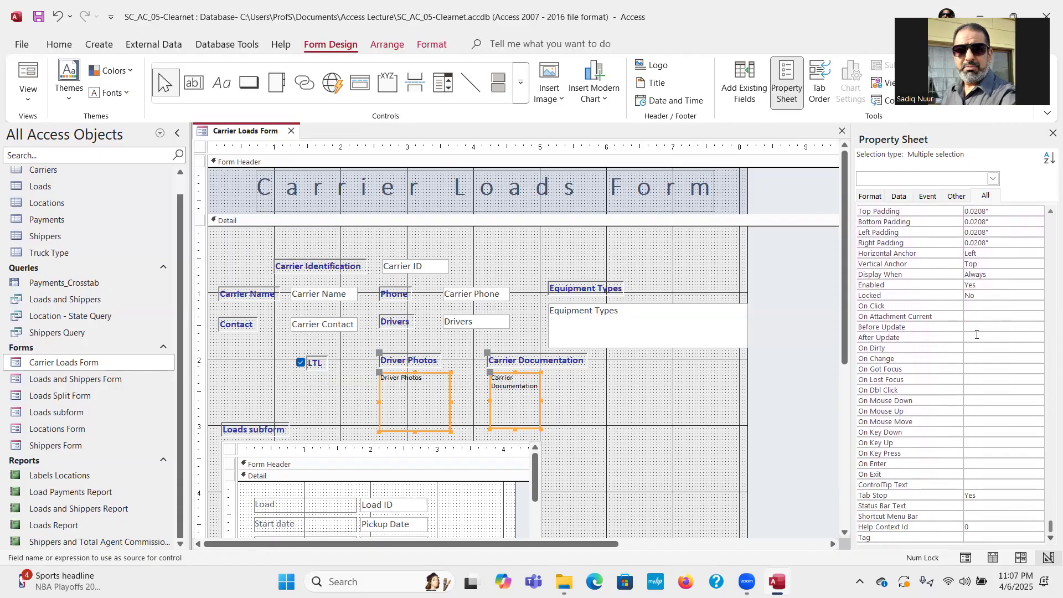
Drag items in the design area, then undo the unwanted changes with Ctrl+Z.
{"action": "left_click", "coordinate": [740, 69]}
{"action": "mouse_move", "coordinate": [996, 179]}
{"action": "left_mouse_down"}
{"action": "mouse_move", "coordinate": [970, 183]}
{"action": "mouse_move", "coordinate": [984, 201]}
{"action": "mouse_move", "coordinate": [1011, 181]}
{"action": "mouse_move", "coordinate": [989, 179]}
{"action": "left_mouse_up"}
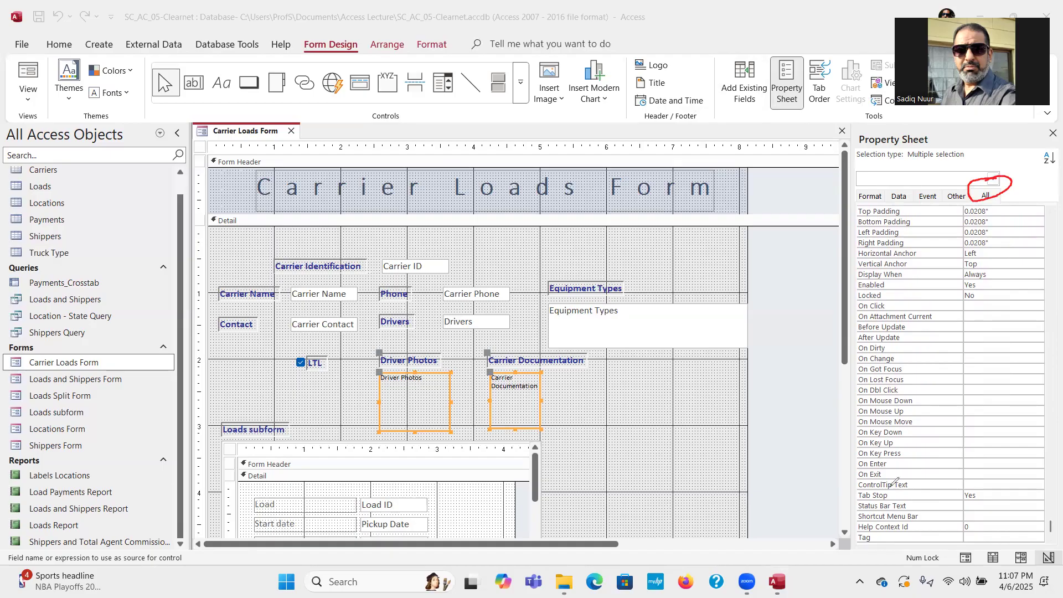
{"action": "mouse_move", "coordinate": [888, 484]}
{"action": "left_mouse_down"}
{"action": "mouse_move", "coordinate": [849, 489]}
{"action": "mouse_move", "coordinate": [904, 504]}
{"action": "mouse_move", "coordinate": [994, 492]}
{"action": "mouse_move", "coordinate": [993, 480]}
{"action": "mouse_move", "coordinate": [876, 483]}
{"action": "left_mouse_up"}
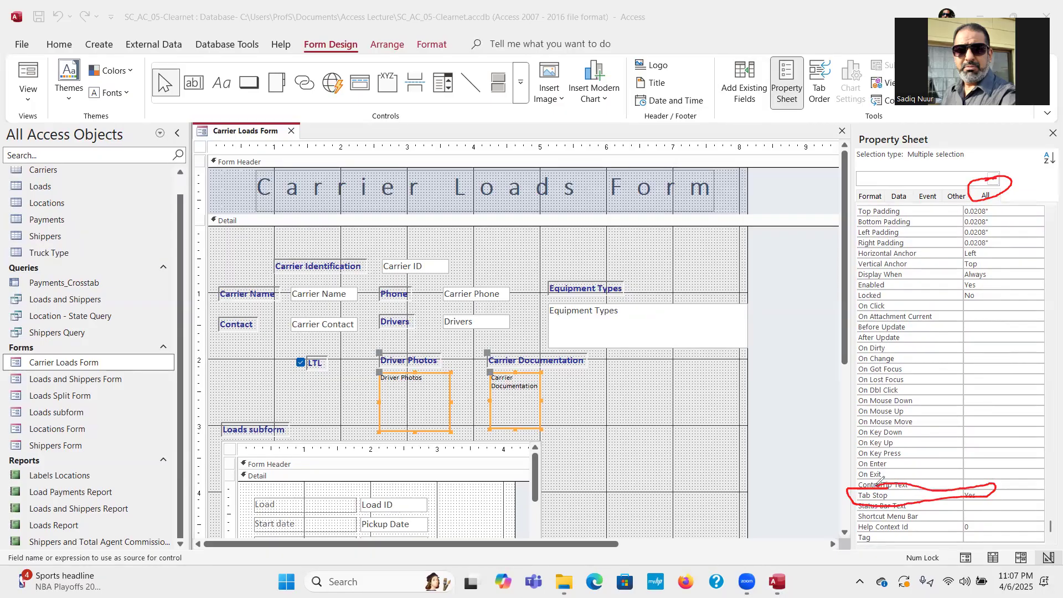
{"action": "key", "text": "ctrl+z"}
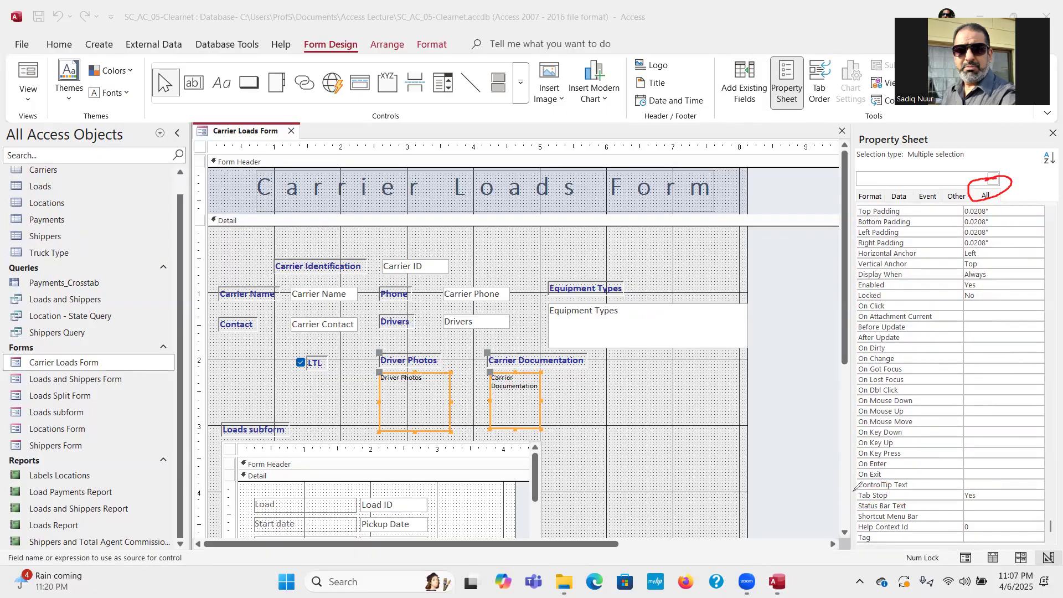
{"action": "mouse_move", "coordinate": [853, 489]}
{"action": "left_mouse_down"}
{"action": "mouse_move", "coordinate": [997, 481]}
{"action": "mouse_move", "coordinate": [983, 507]}
{"action": "mouse_move", "coordinate": [904, 498]}
{"action": "mouse_move", "coordinate": [831, 517]}
{"action": "left_mouse_up"}
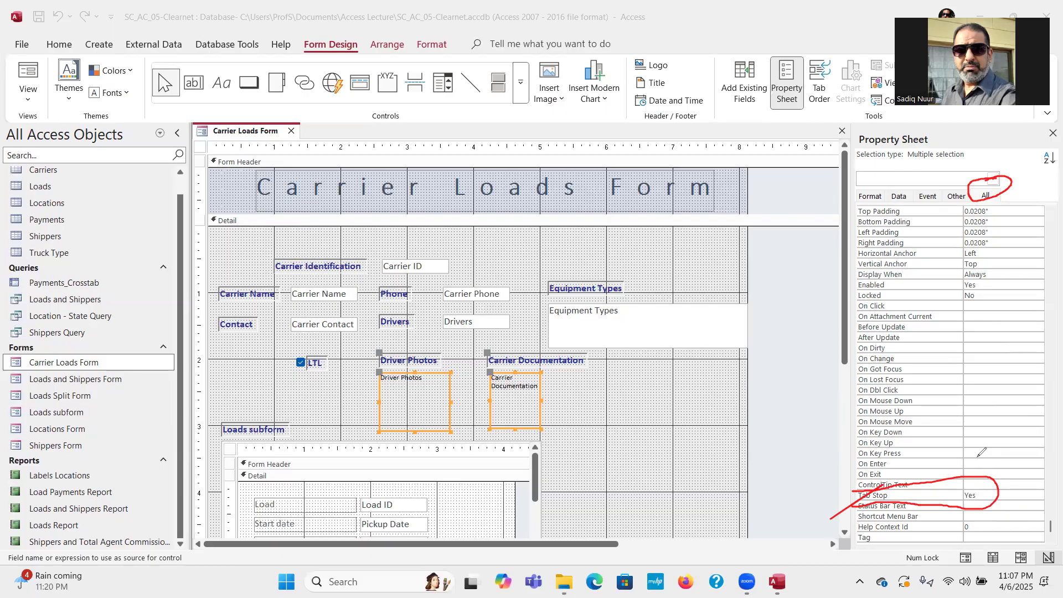
{"action": "key", "text": "ctrl+z"}
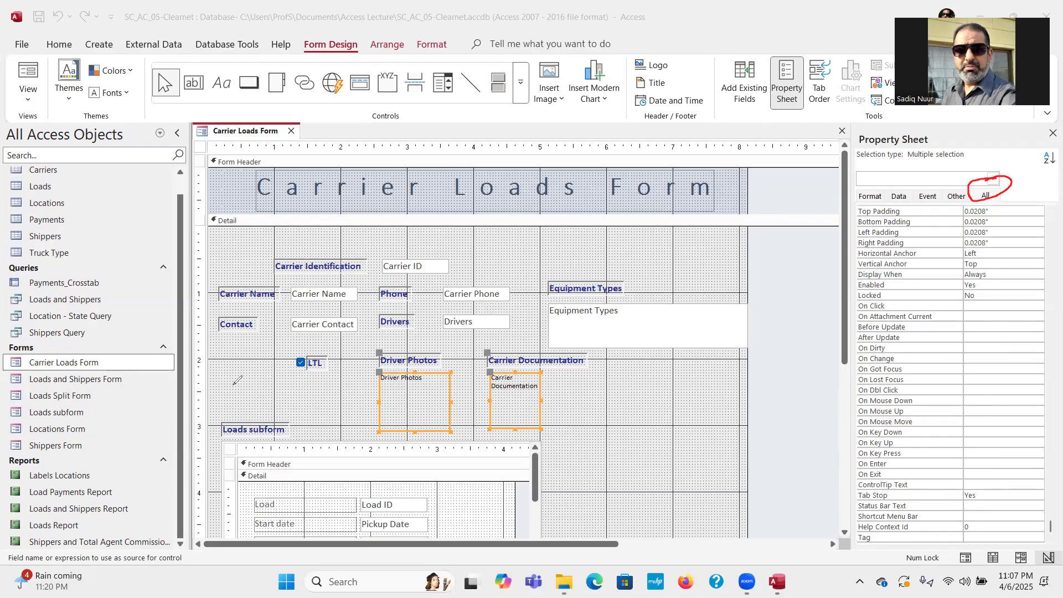
{"action": "key", "text": "ctrl+z"}
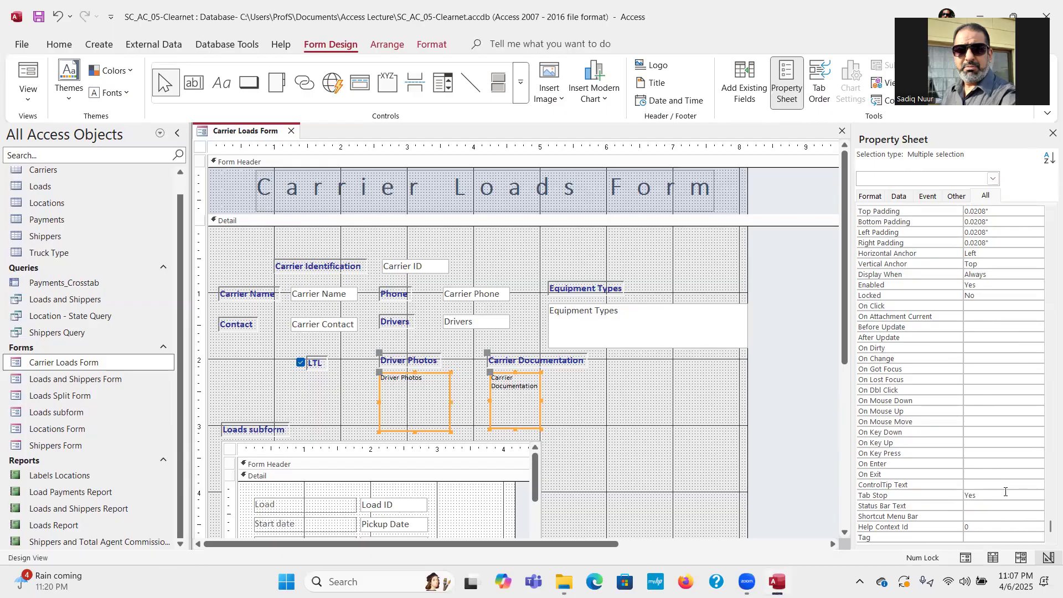
Set Tab Stop to No for both attachment controls and close the Property Sheet.
{"action": "left_click", "coordinate": [1035, 496]}
{"action": "left_click", "coordinate": [1039, 497]}
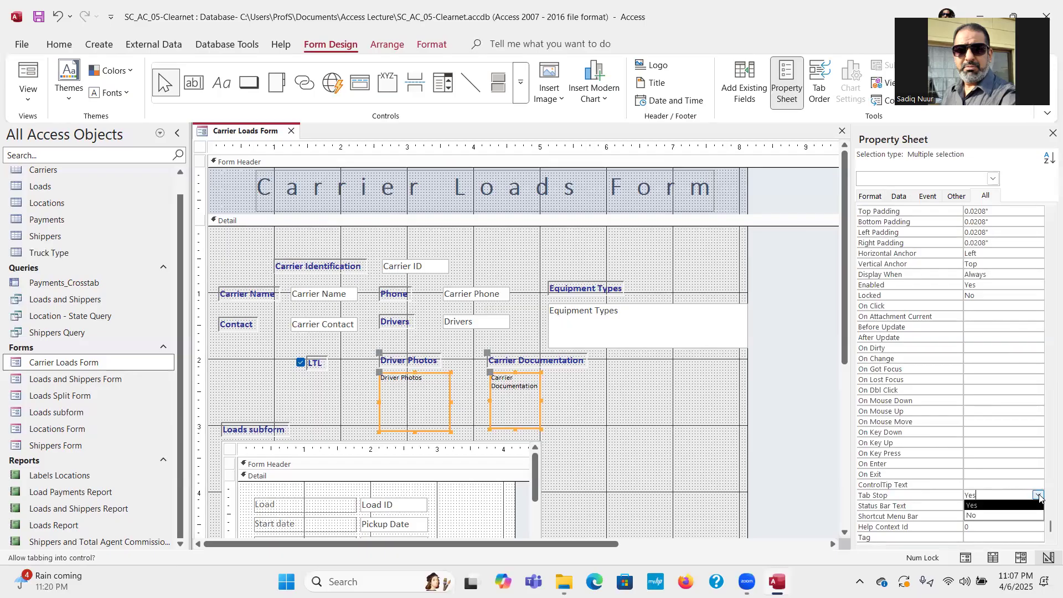
{"action": "left_click", "coordinate": [1015, 516]}
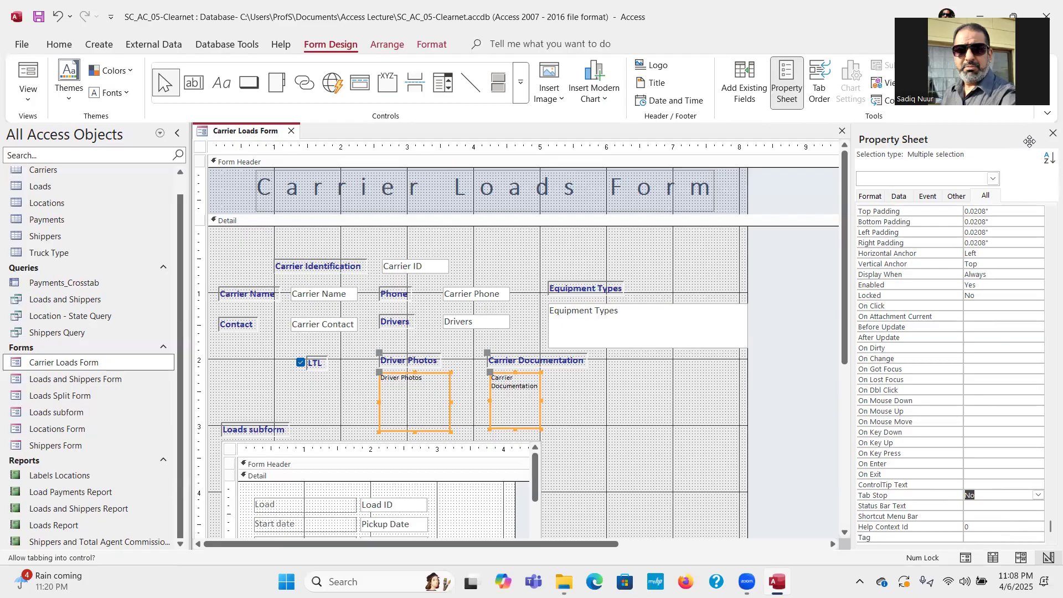
{"action": "left_click", "coordinate": [1051, 133]}
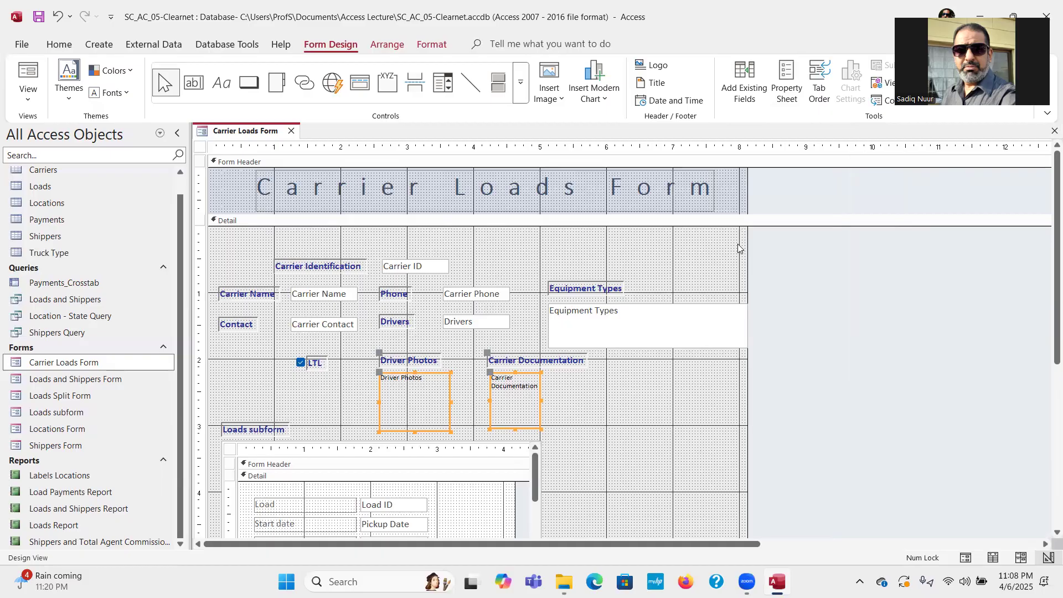
Open the Tab Order dialog and move it aside to reveal the form.
{"action": "key", "text": "ctrl"}
{"action": "key", "text": "ctrl"}
{"action": "key", "text": "ctrl"}
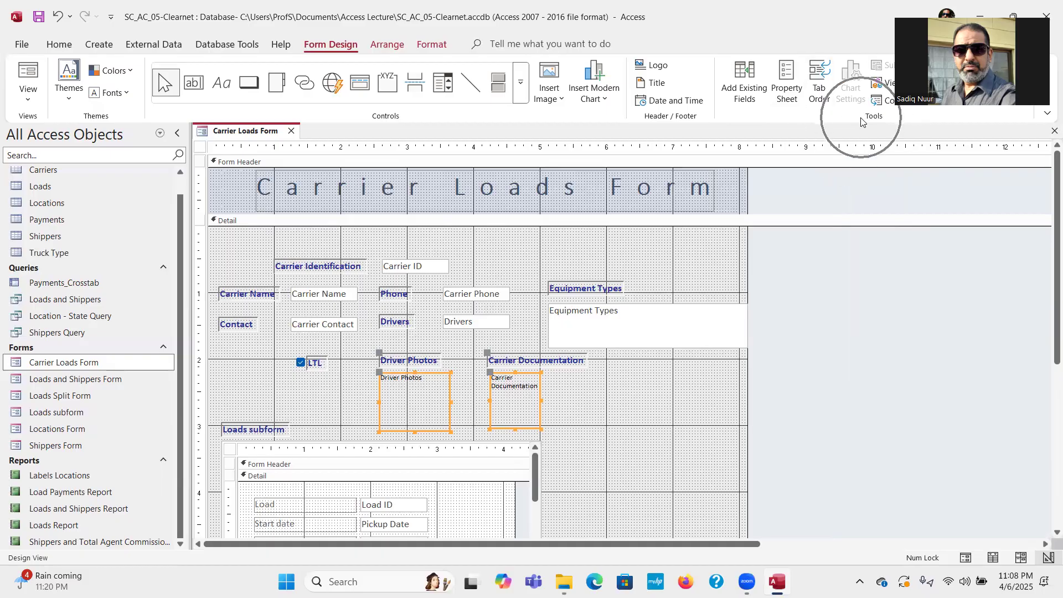
{"action": "key", "text": "ctrl"}
{"action": "key", "text": "ctrl"}
{"action": "key", "text": "ctrl"}
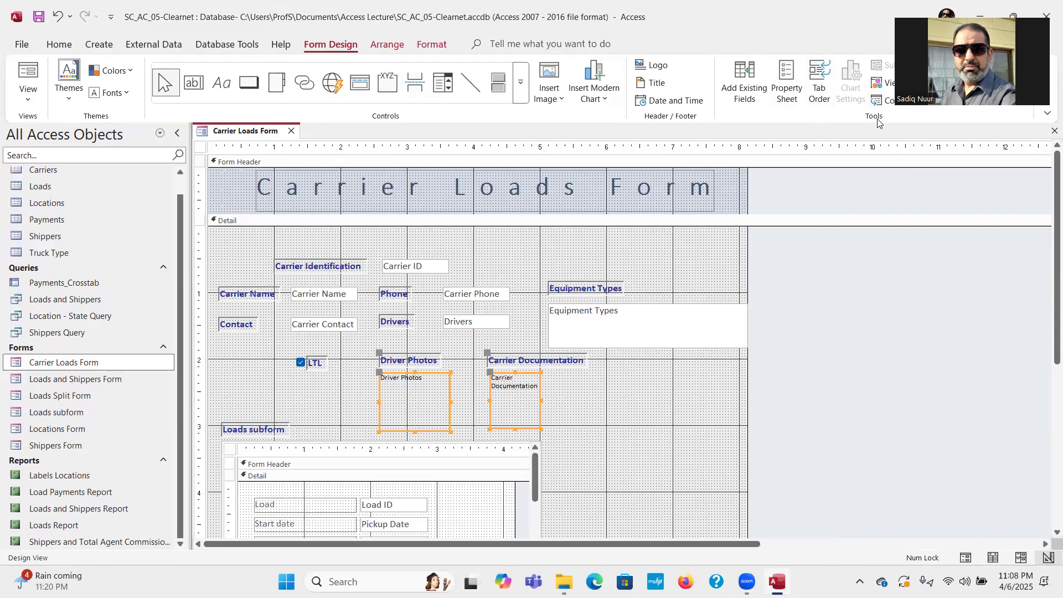
{"action": "key", "text": "ctrl"}
{"action": "key", "text": "ctrl"}
{"action": "key", "text": "ctrl"}
{"action": "key", "text": "ctrl"}
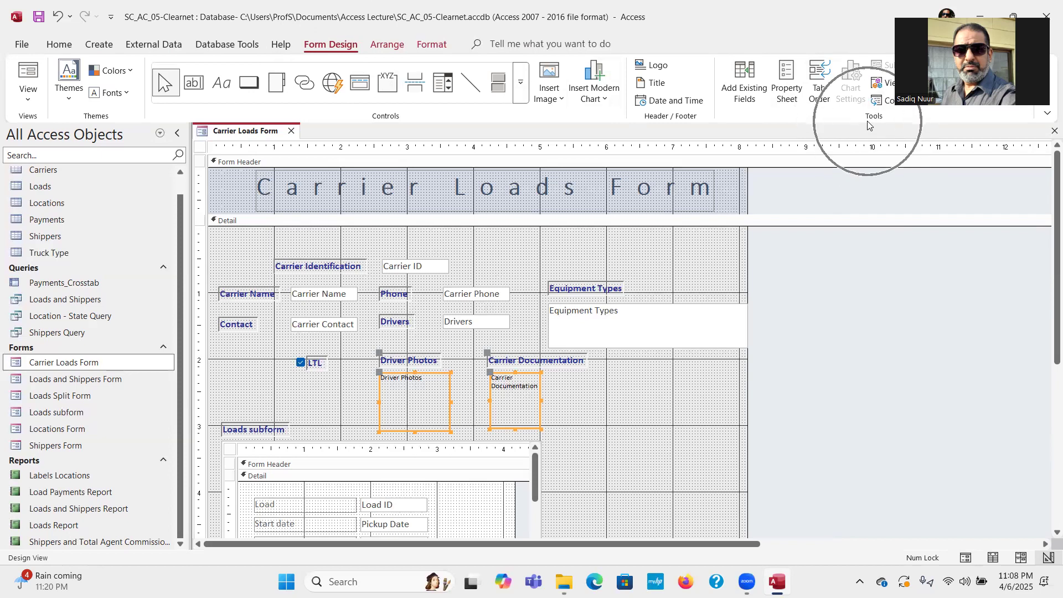
{"action": "left_click", "coordinate": [819, 92]}
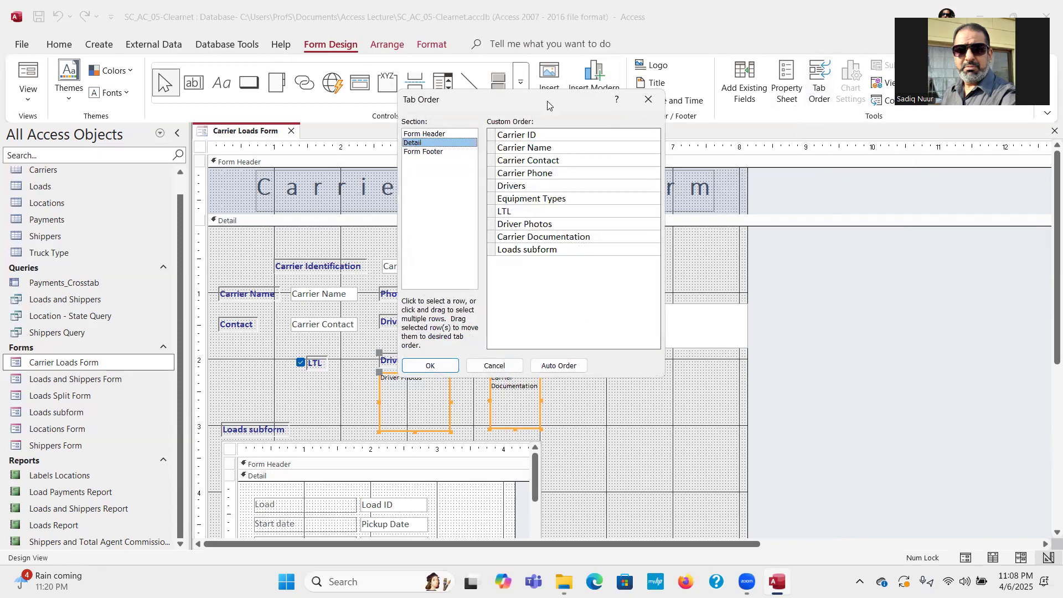
{"action": "left_click_drag", "start_coordinate": [546, 99], "coordinate": [793, 181]}
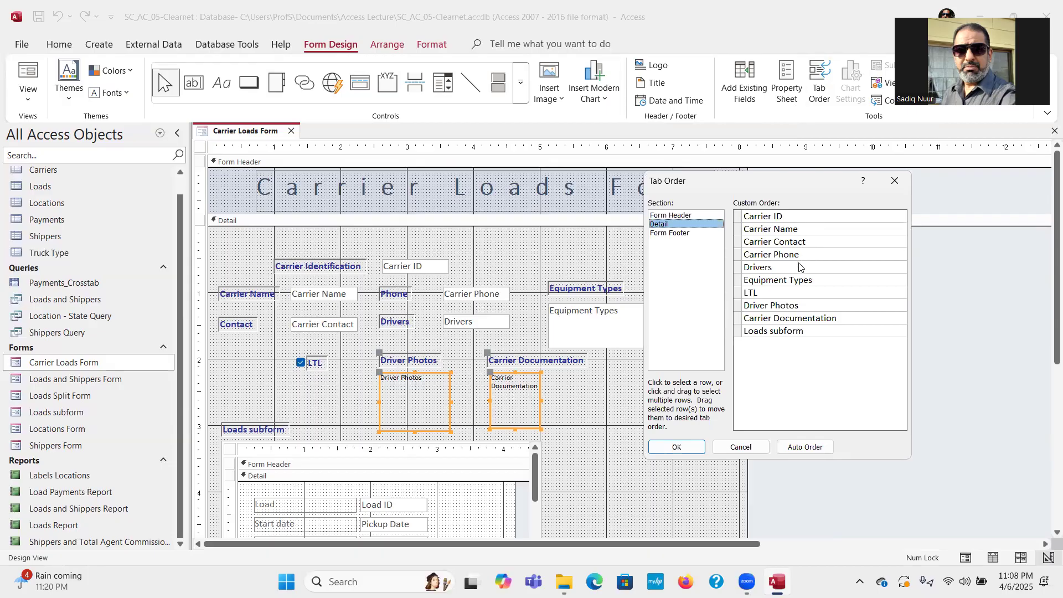
Move LTL above Equipment Types, then reset the Detail section to Auto Order.
{"action": "left_click", "coordinate": [770, 296]}
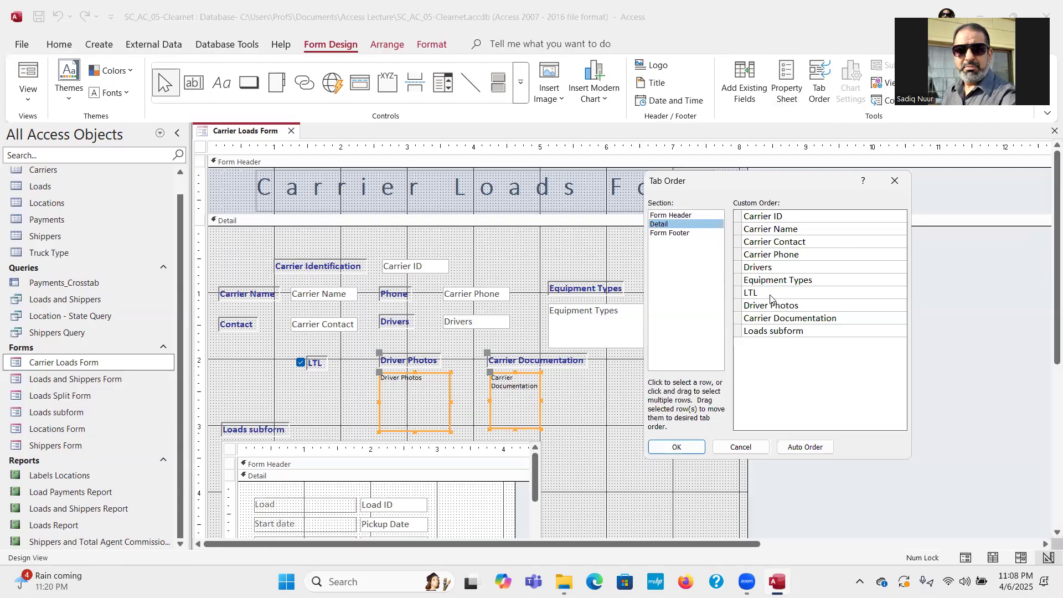
{"action": "left_click", "coordinate": [738, 293]}
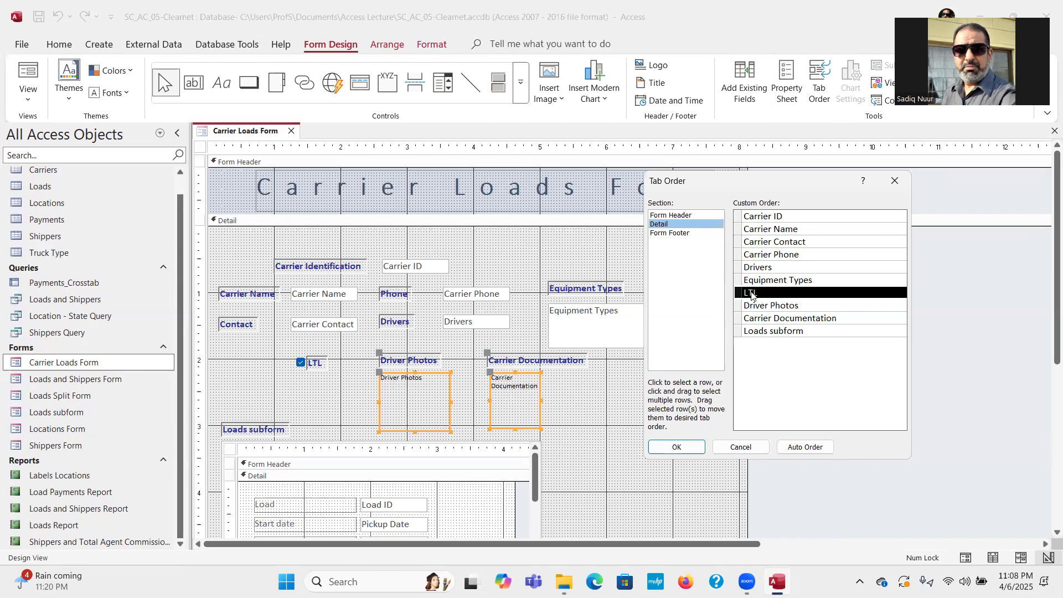
{"action": "left_click_drag", "start_coordinate": [742, 294], "coordinate": [740, 286]}
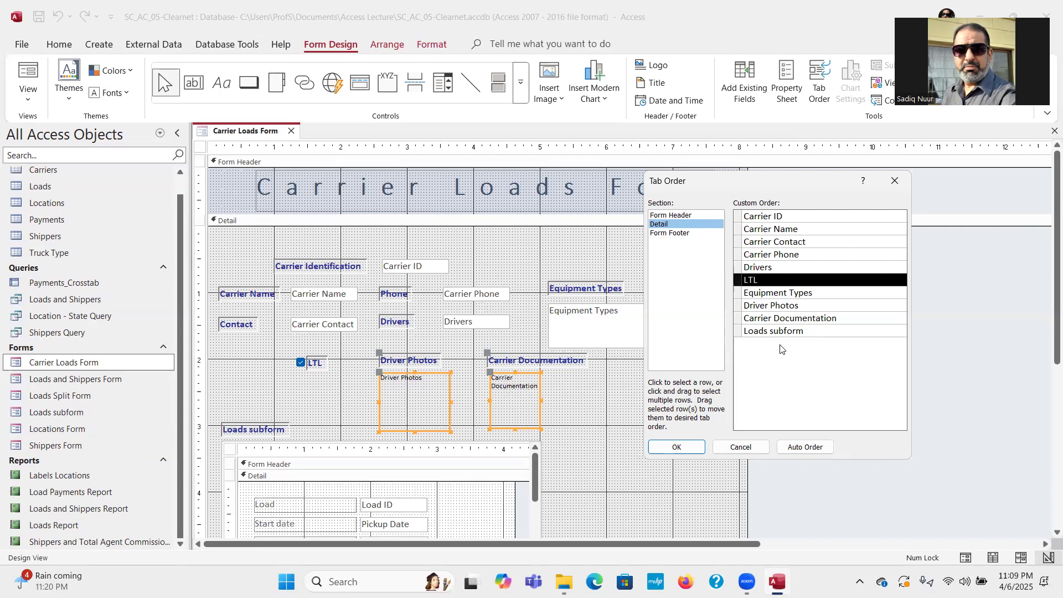
{"action": "left_click", "coordinate": [804, 448]}
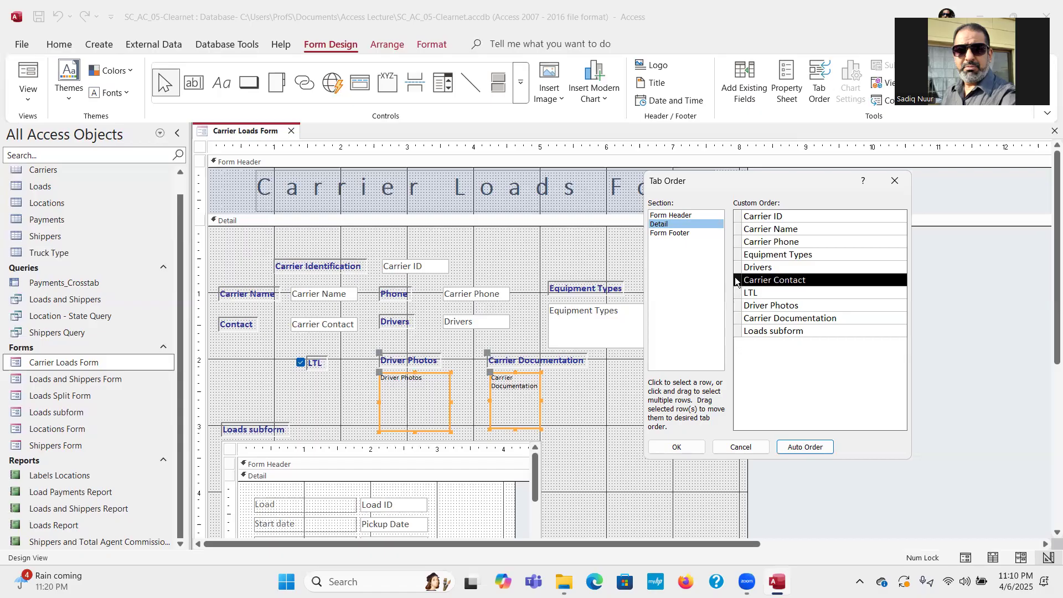
Move Carrier Contact above Carrier Phone, then Drivers and LTL above Equipment Types.
{"action": "left_click_drag", "start_coordinate": [736, 278], "coordinate": [732, 243]}
{"action": "left_click_drag", "start_coordinate": [732, 247], "coordinate": [733, 249]}
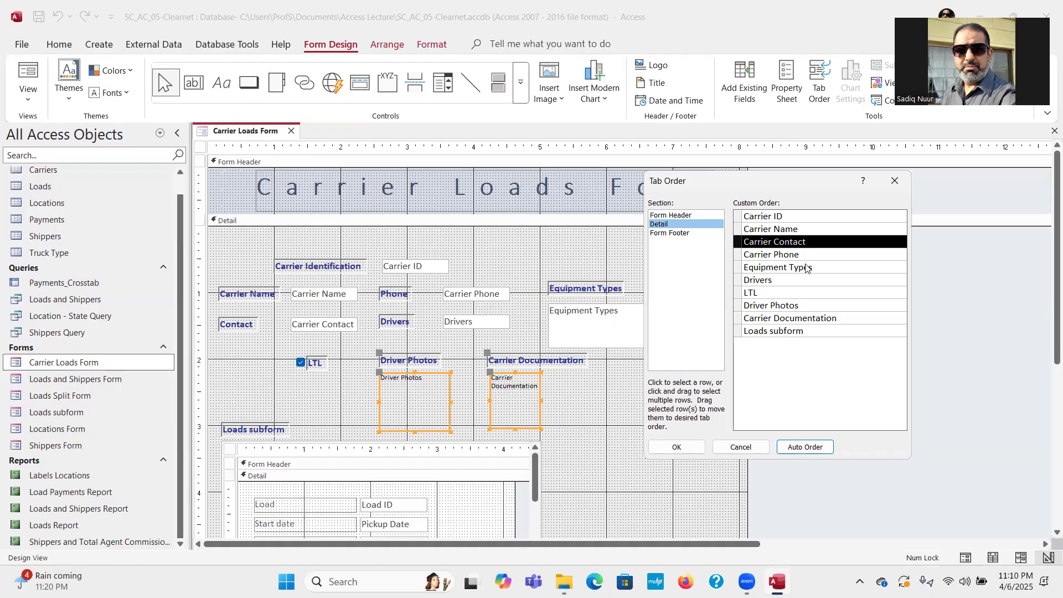
{"action": "left_click", "coordinate": [737, 281]}
{"action": "left_click_drag", "start_coordinate": [740, 280], "coordinate": [739, 270]}
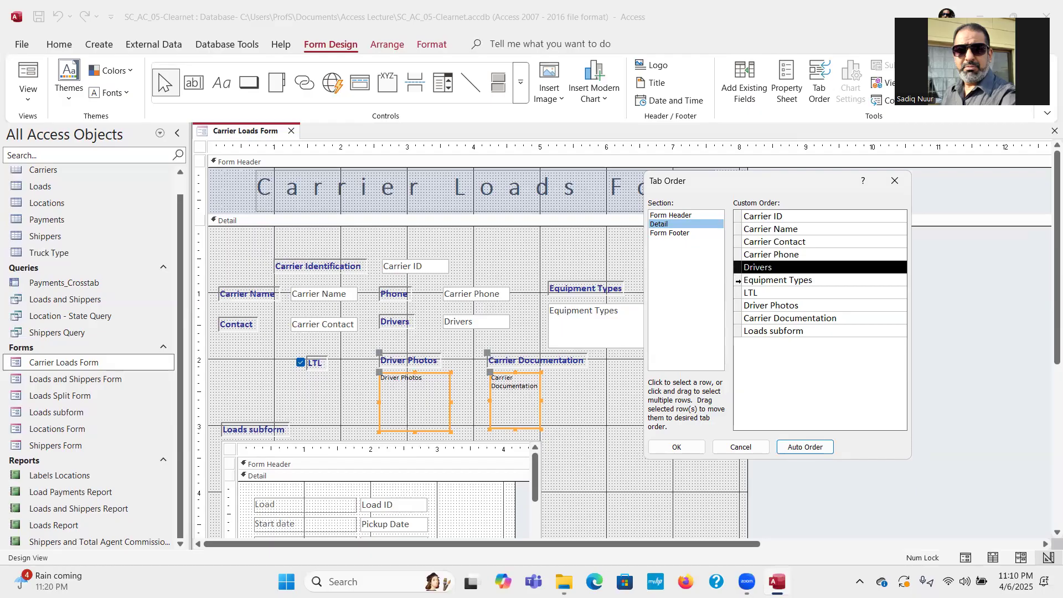
{"action": "left_click", "coordinate": [736, 292]}
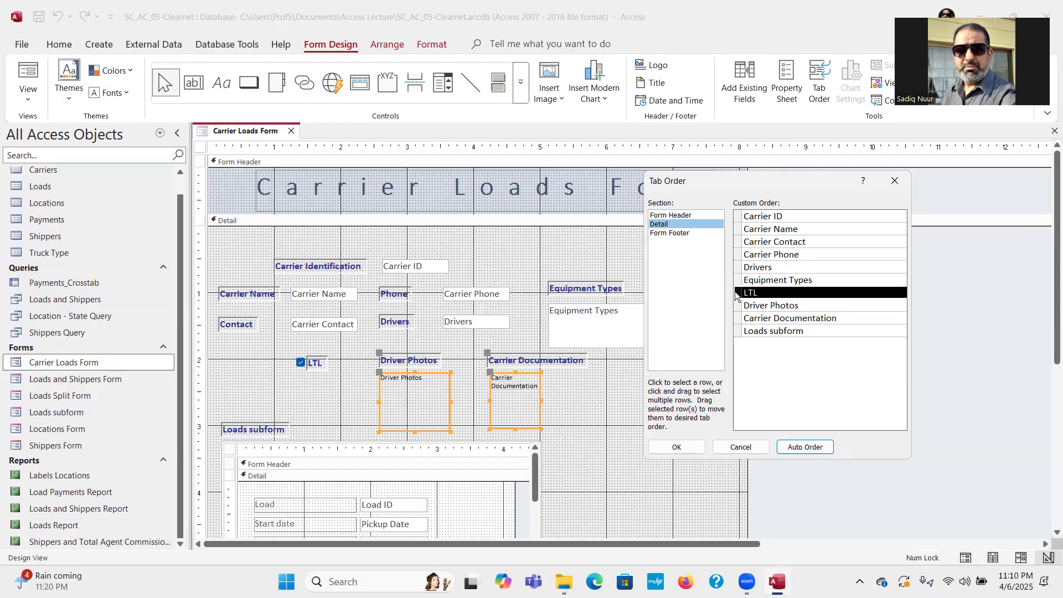
{"action": "mouse_move", "coordinate": [736, 292]}
{"action": "left_mouse_down"}
{"action": "mouse_move", "coordinate": [736, 277]}
{"action": "mouse_move", "coordinate": [743, 306]}
{"action": "mouse_move", "coordinate": [740, 284]}
{"action": "left_mouse_up"}
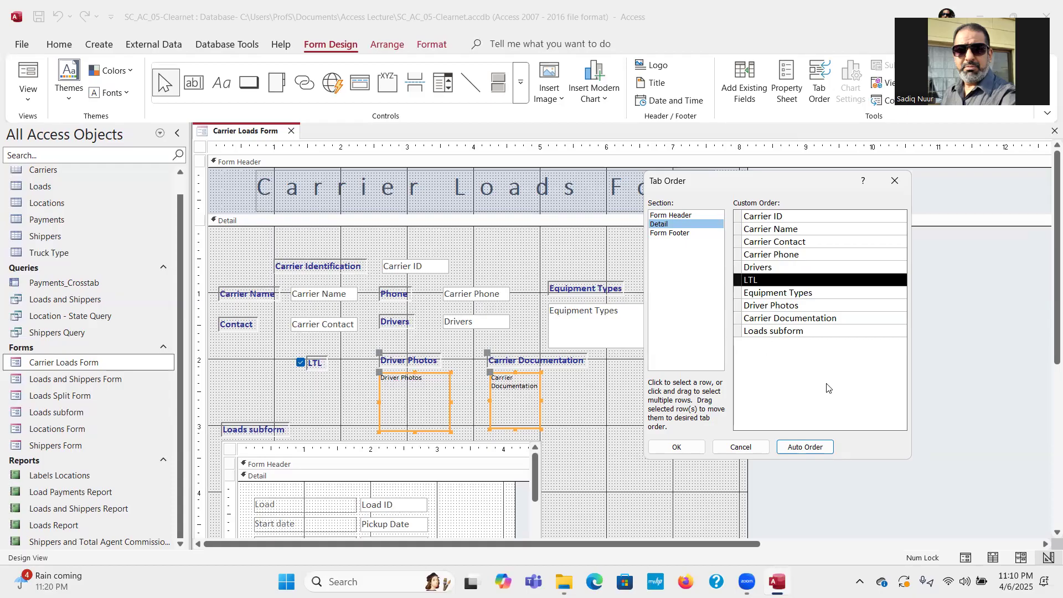
Confirm the new tab order with OK and nudge the form's right edge wider.
{"action": "left_click", "coordinate": [676, 447]}
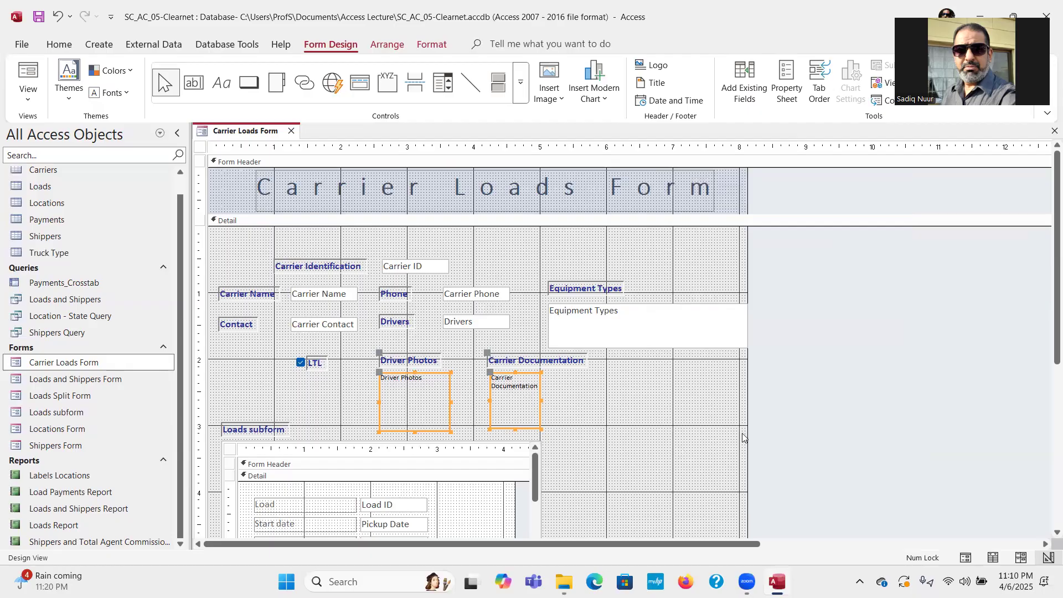
{"action": "left_click_drag", "start_coordinate": [748, 419], "coordinate": [756, 418]}
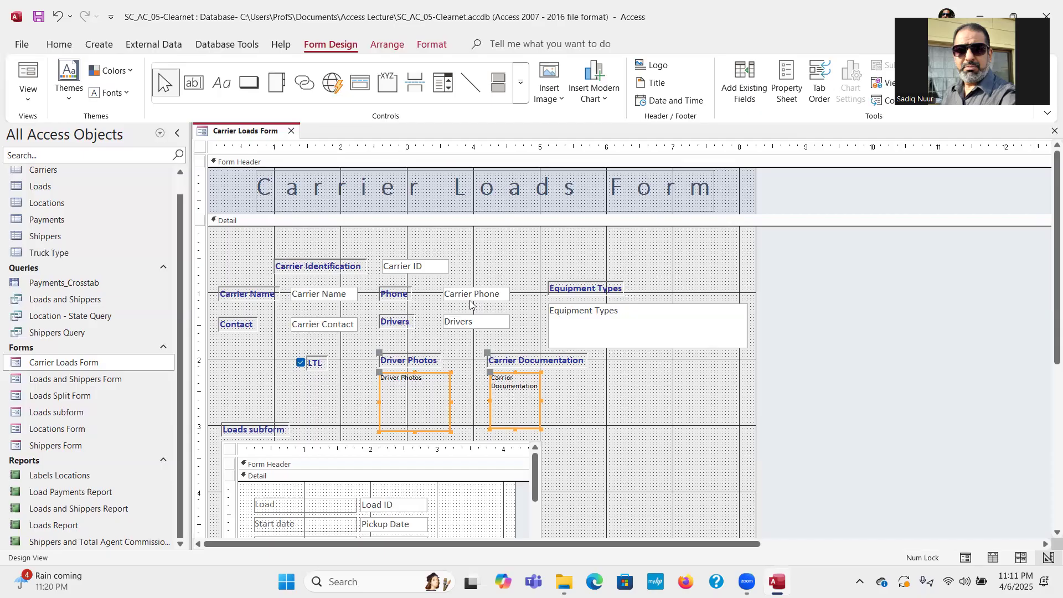
Switch the Carrier Loads Form to Form View to show the first carrier record.
{"action": "left_click", "coordinate": [30, 80]}
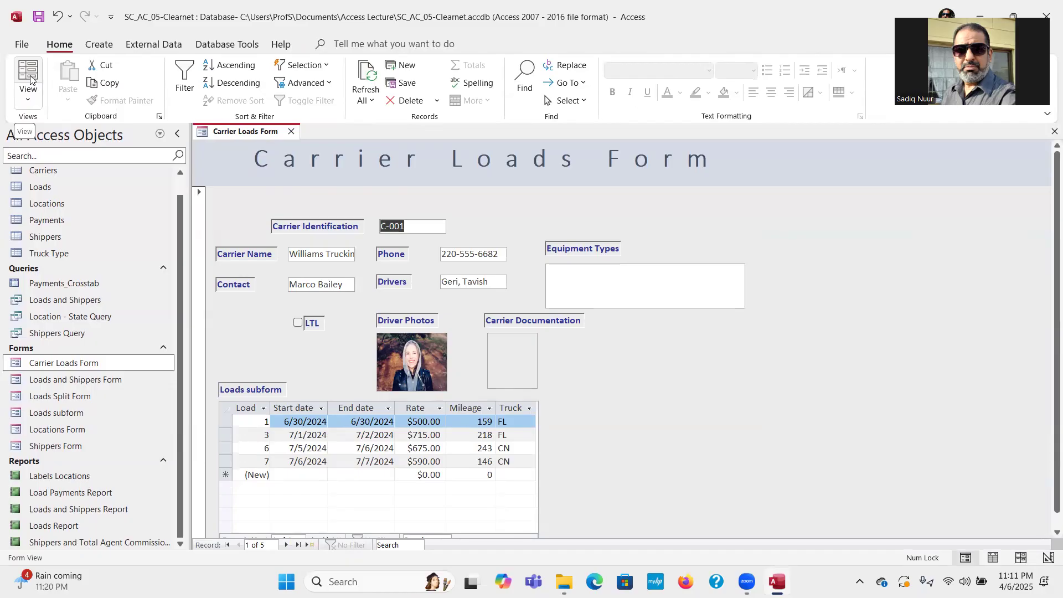
Advance four records to Truck-n-Go Inc. and select its Carrier Documentation attachment.
{"action": "left_click", "coordinate": [288, 545]}
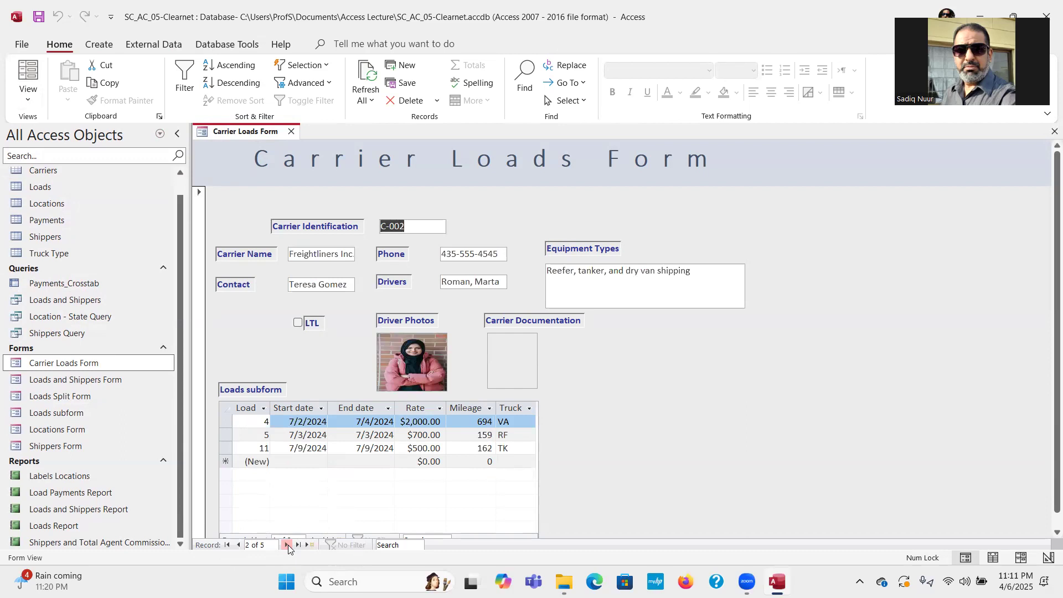
{"action": "left_click", "coordinate": [288, 545]}
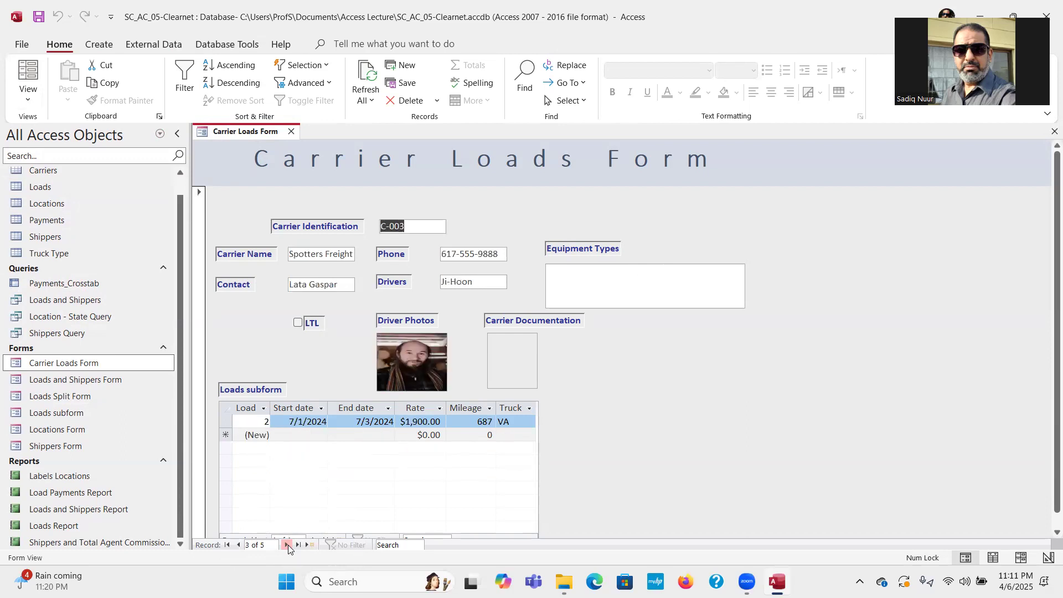
{"action": "left_click", "coordinate": [288, 545]}
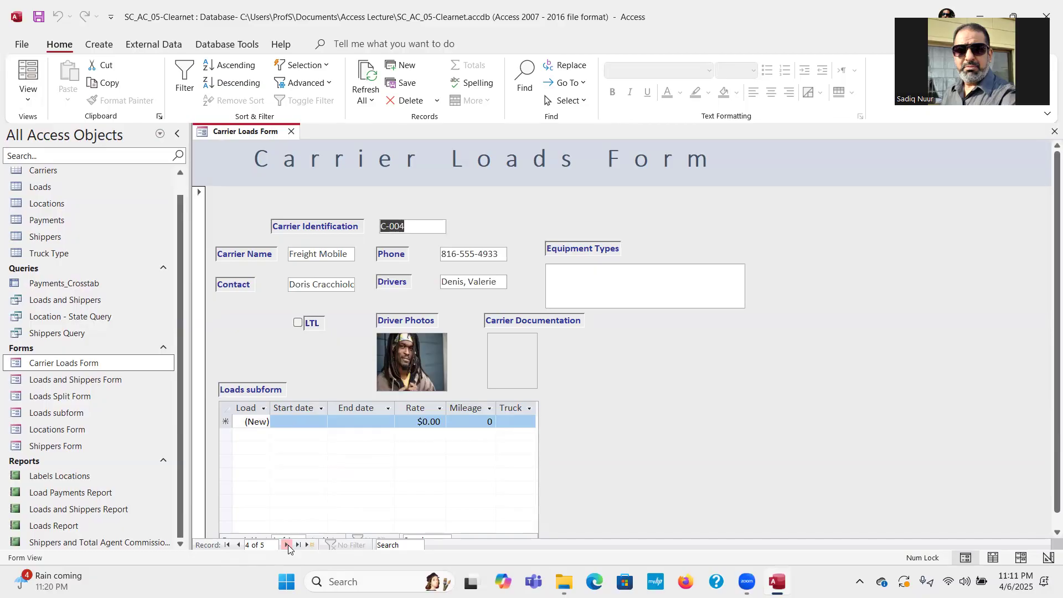
{"action": "left_click", "coordinate": [288, 546]}
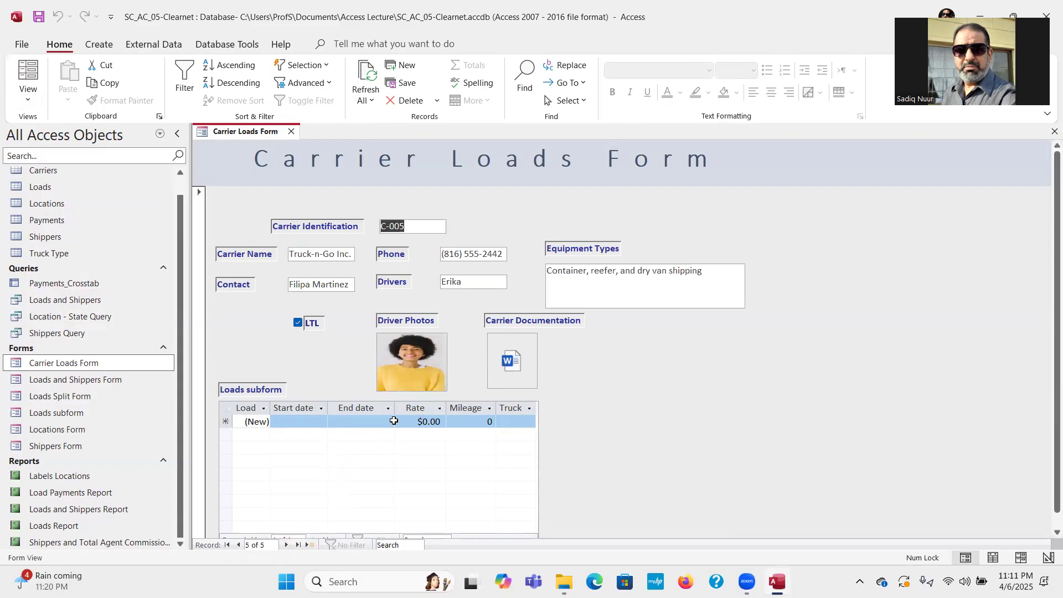
{"action": "left_click", "coordinate": [513, 365]}
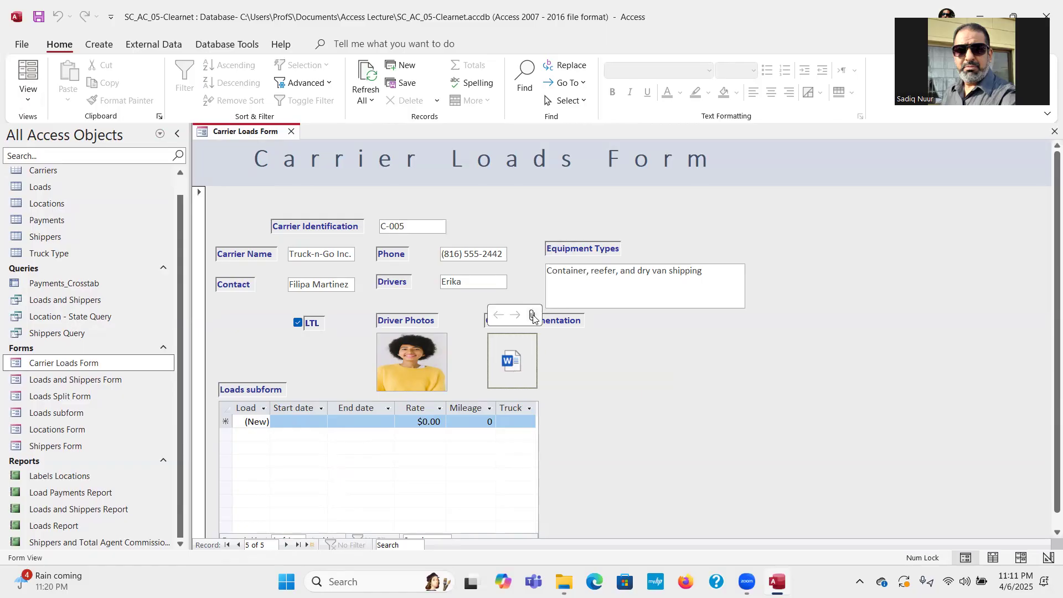
{"action": "left_click", "coordinate": [533, 317]}
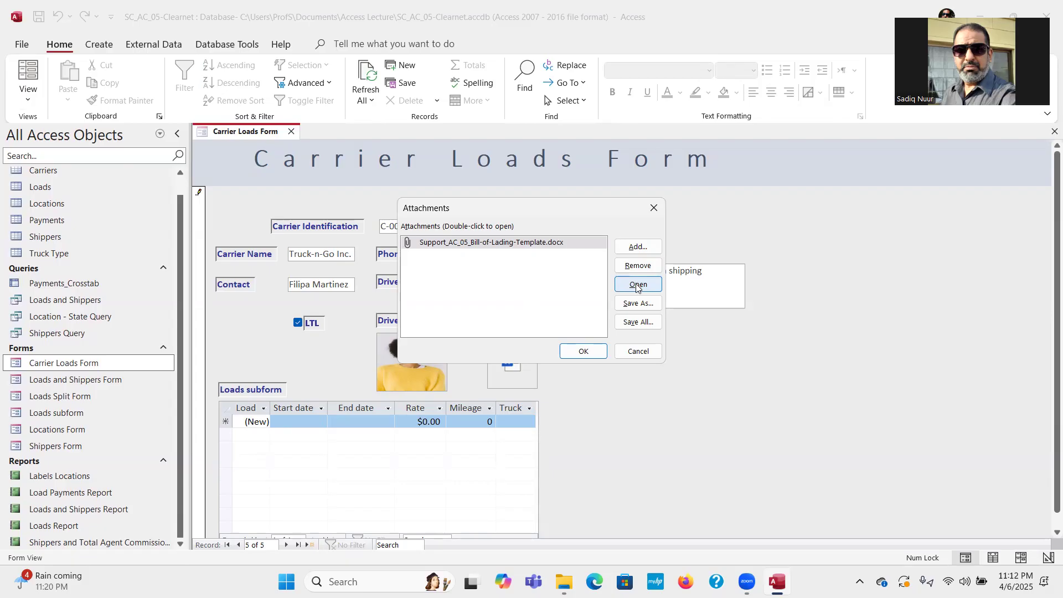
{"action": "left_click", "coordinate": [635, 353]}
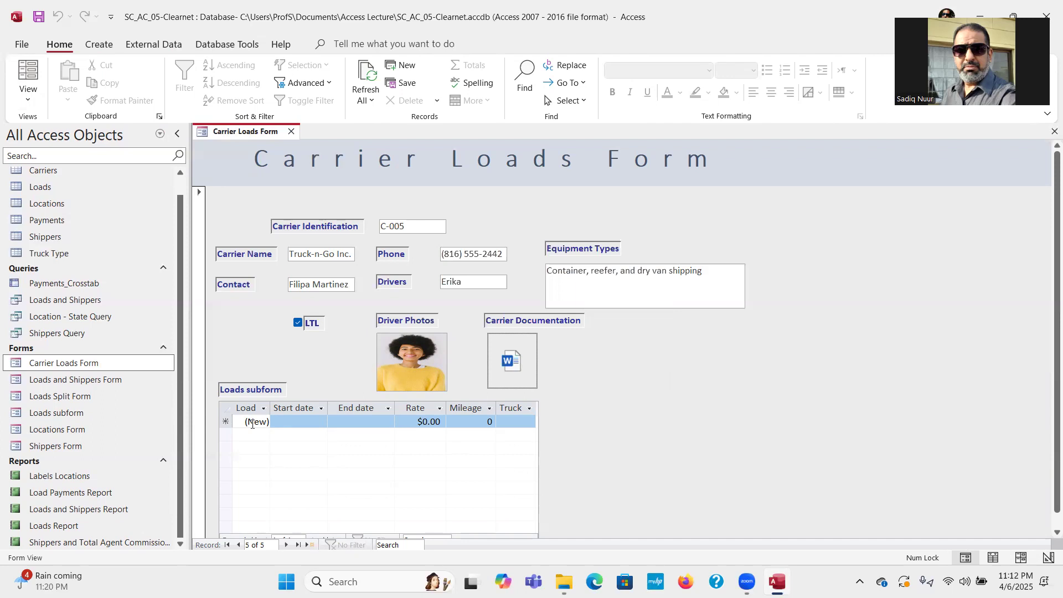
Enter a new load: 7/9/2024 to 7/9/2024, rate 1200, mileage 371, truck RF.
{"action": "left_click", "coordinate": [284, 421]}
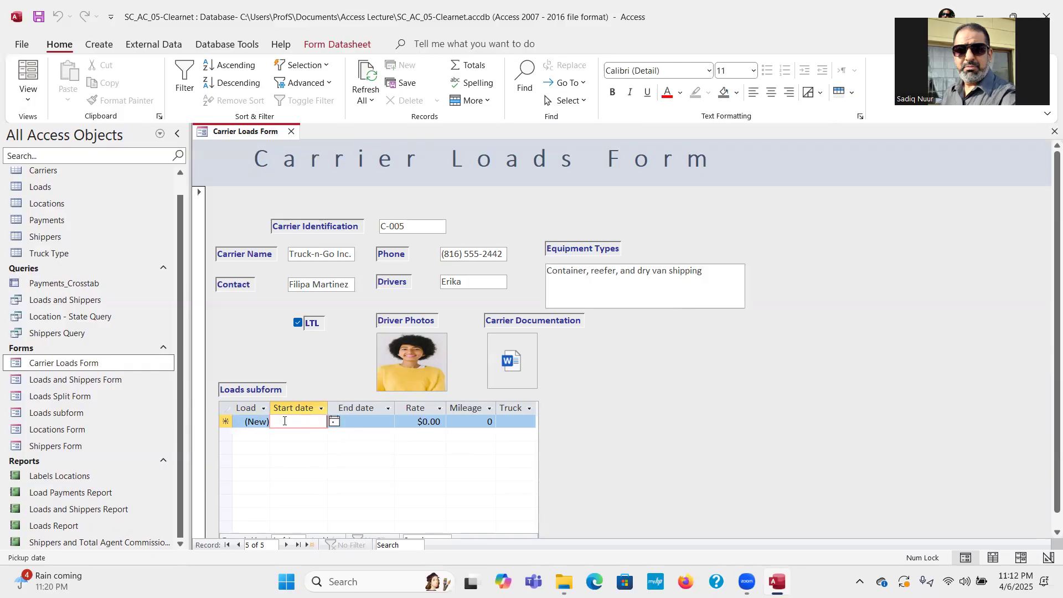
{"action": "type", "text": "7/"}
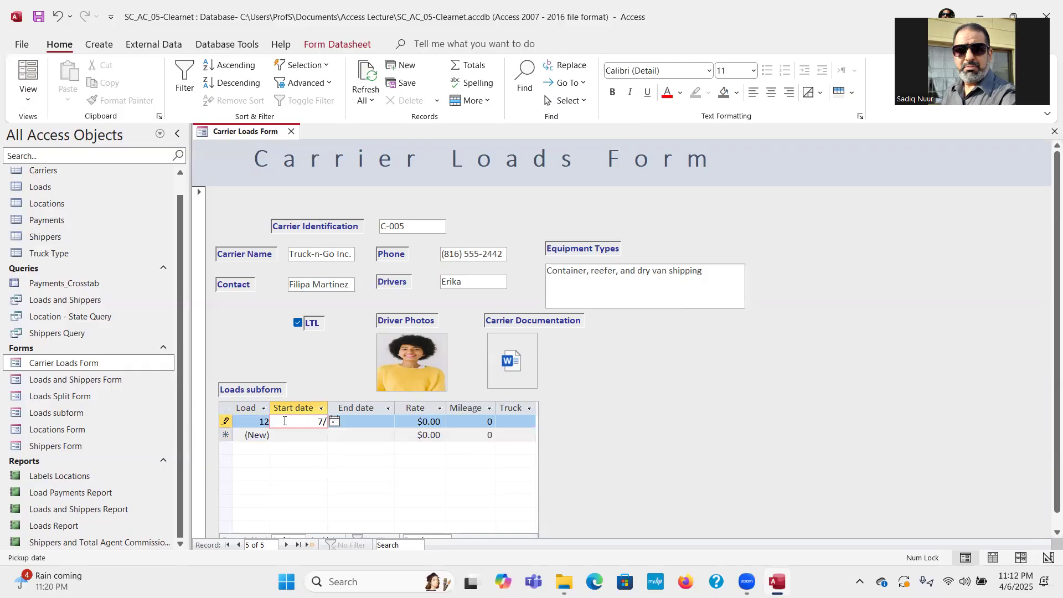
{"action": "type", "text": "9/2024"}
{"action": "key", "text": "Tab"}
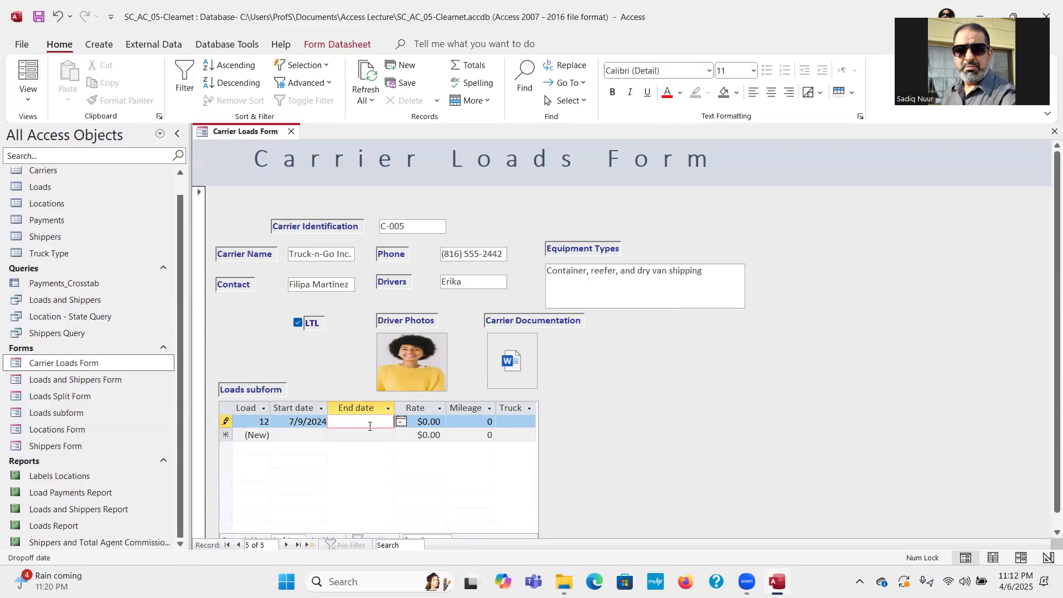
{"action": "type", "text": "7/9/2024"}
{"action": "key", "text": "Tab"}
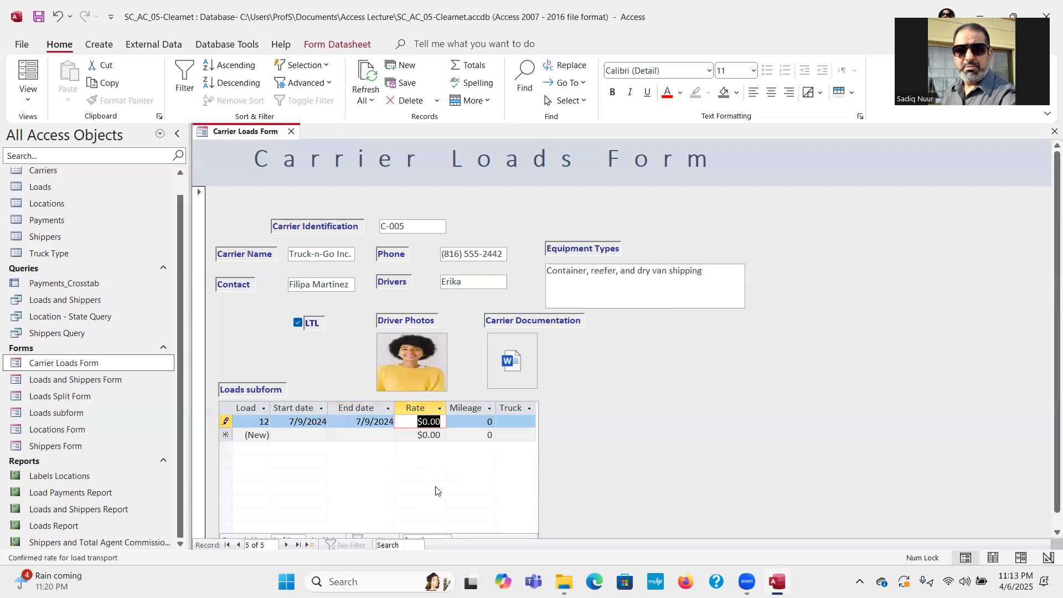
{"action": "type", "text": "12"}
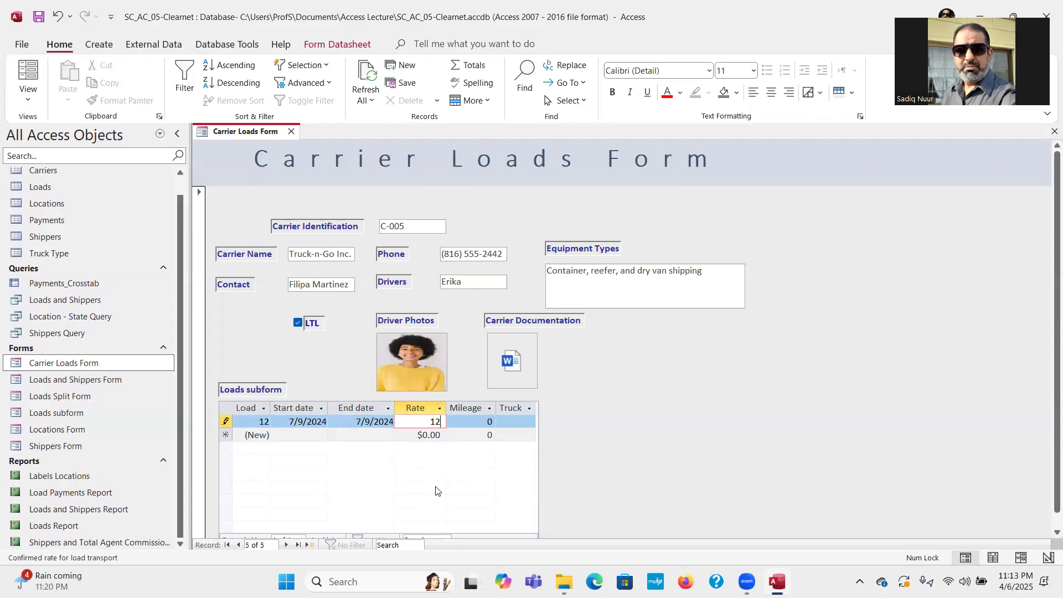
{"action": "type", "text": "00"}
{"action": "key", "text": "Tab"}
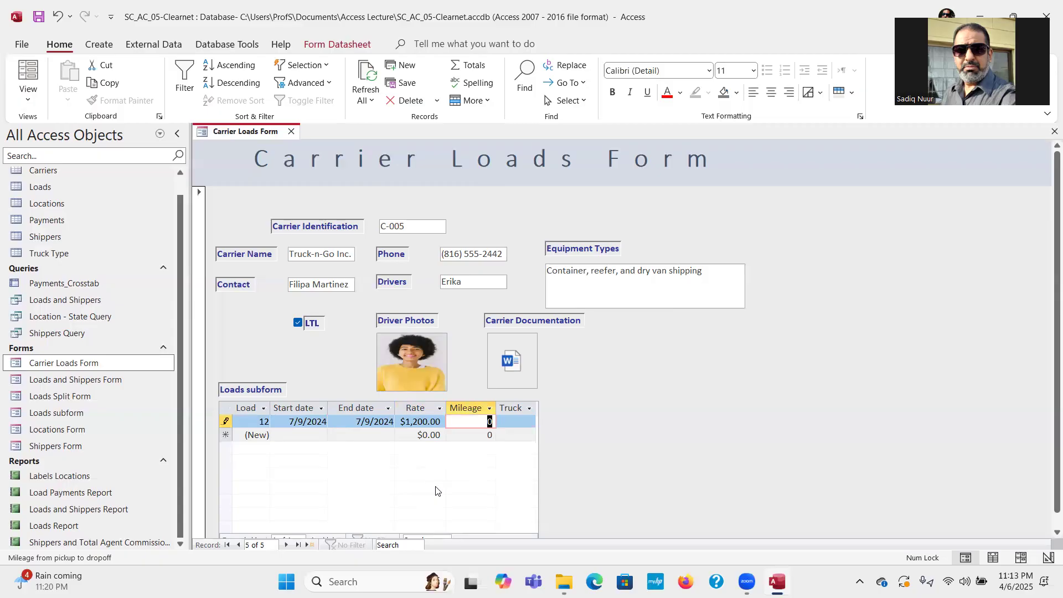
{"action": "type", "text": "371"}
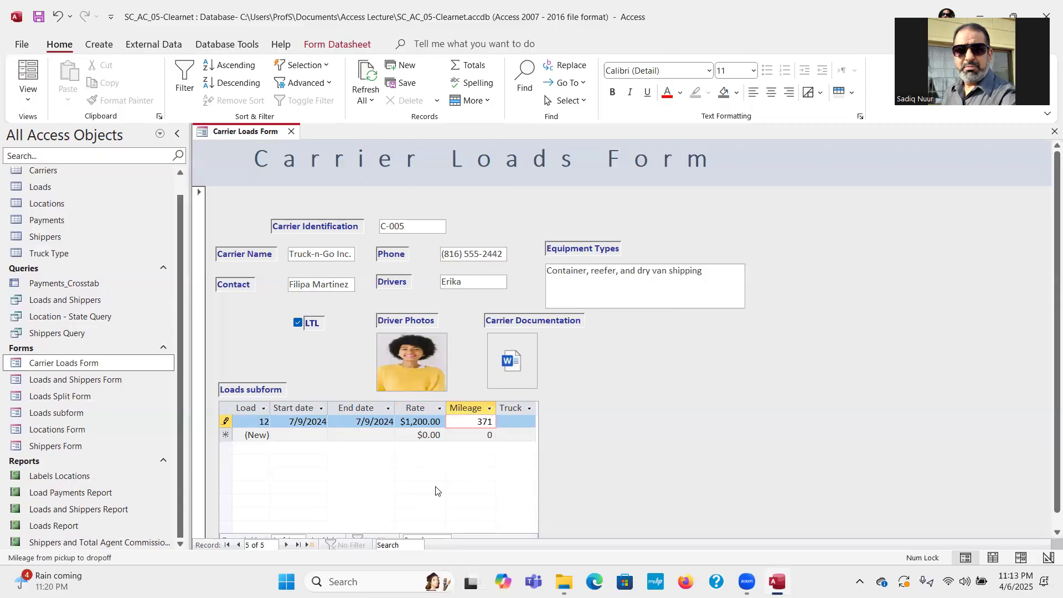
{"action": "key", "text": "Tab"}
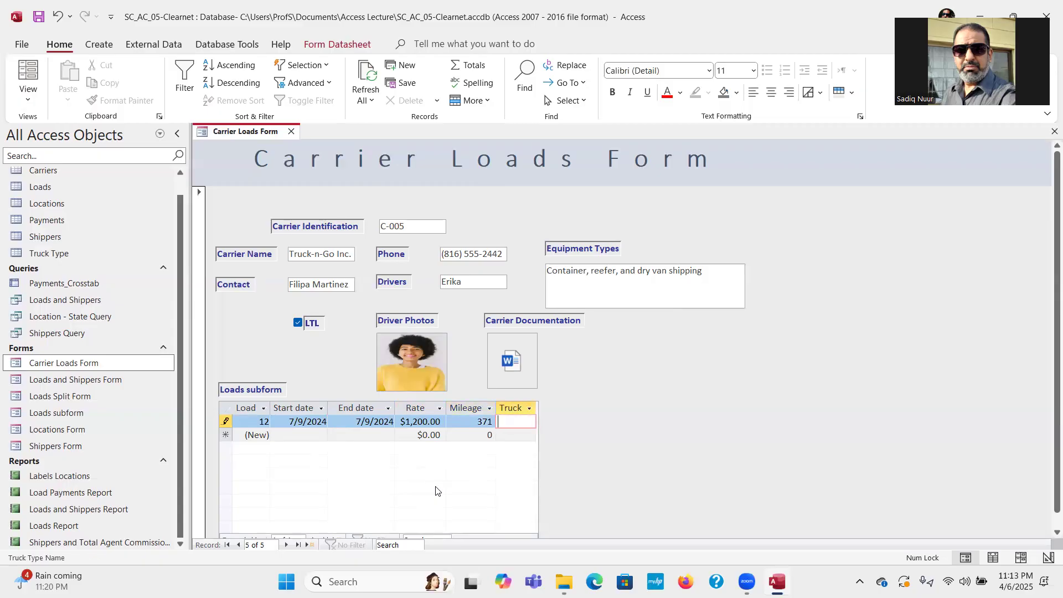
{"action": "type", "text": "RF"}
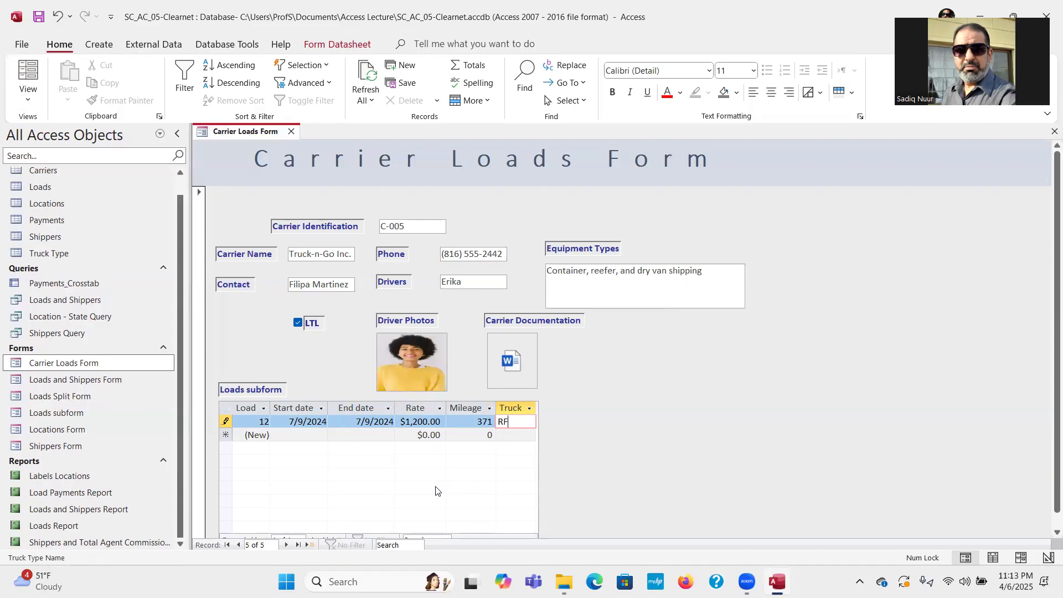
Browse the first carrier's loads, then advance two carrier records to C-003 Spotters Freight.
{"action": "left_click", "coordinate": [227, 545]}
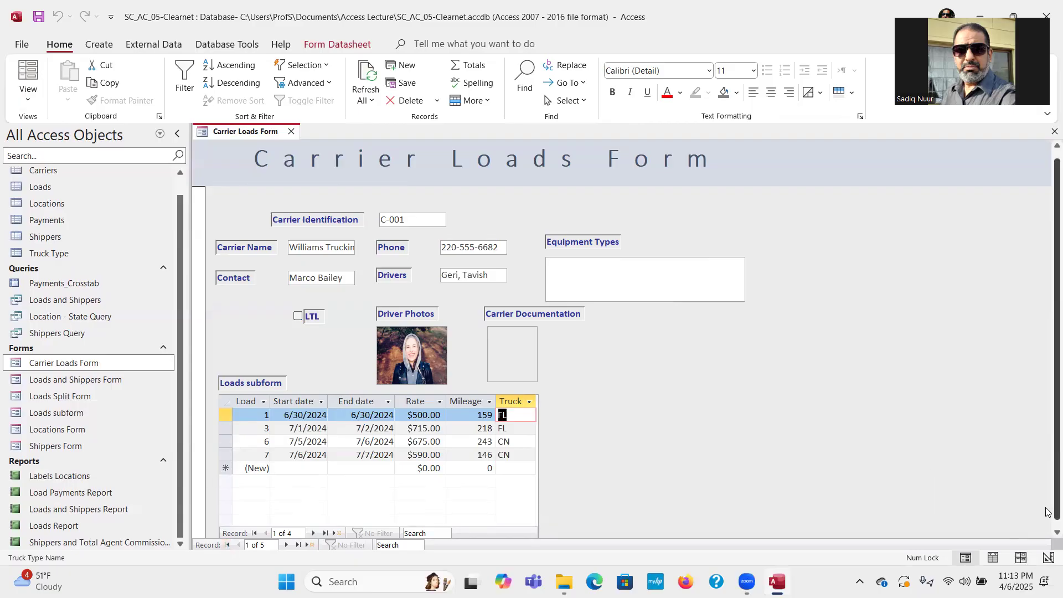
{"action": "scroll", "coordinate": [1058, 510], "scroll_direction": "down", "scroll_amount": 1}
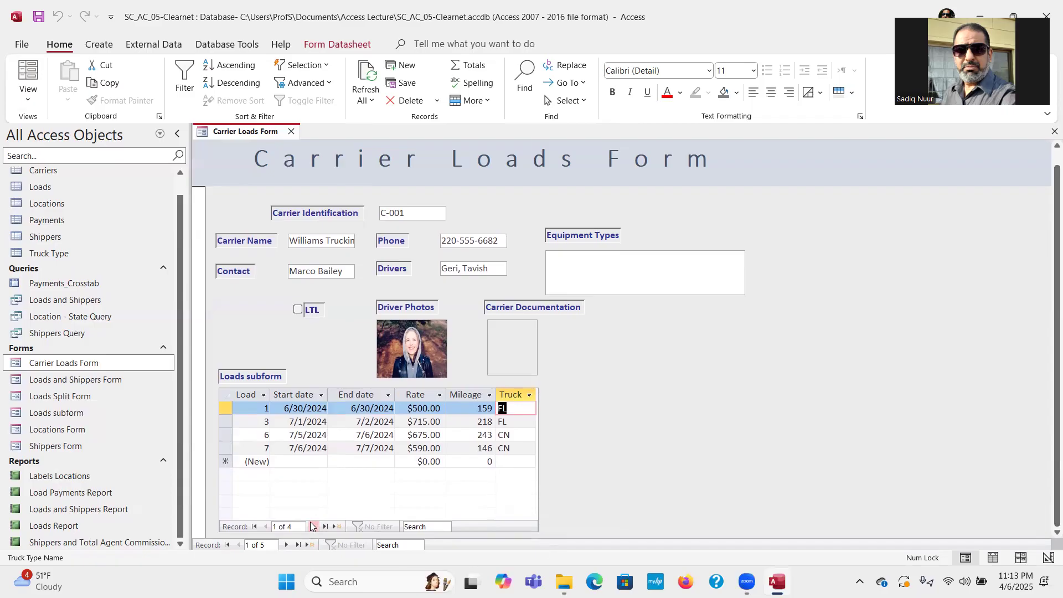
{"action": "left_click", "coordinate": [312, 527]}
{"action": "left_click", "coordinate": [313, 527]}
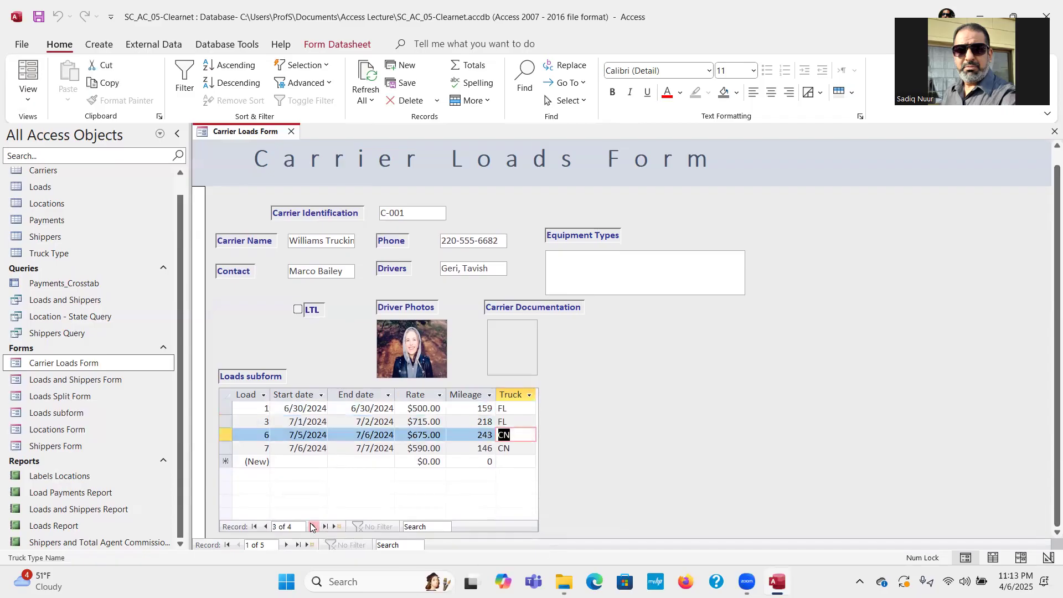
{"action": "left_click", "coordinate": [313, 528]}
{"action": "left_click", "coordinate": [255, 527]}
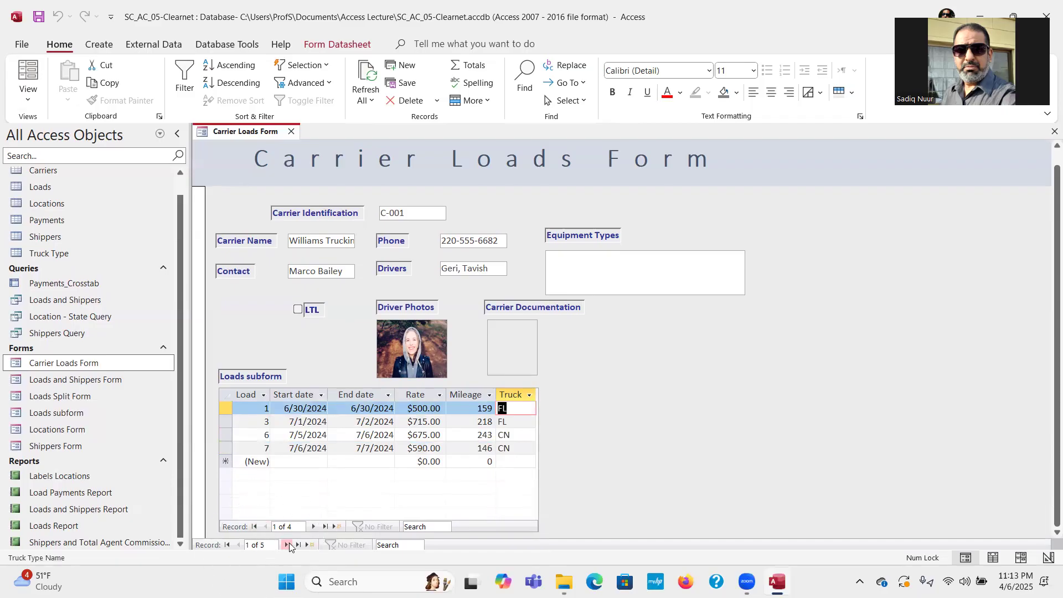
{"action": "left_click", "coordinate": [288, 545]}
{"action": "left_click", "coordinate": [287, 546]}
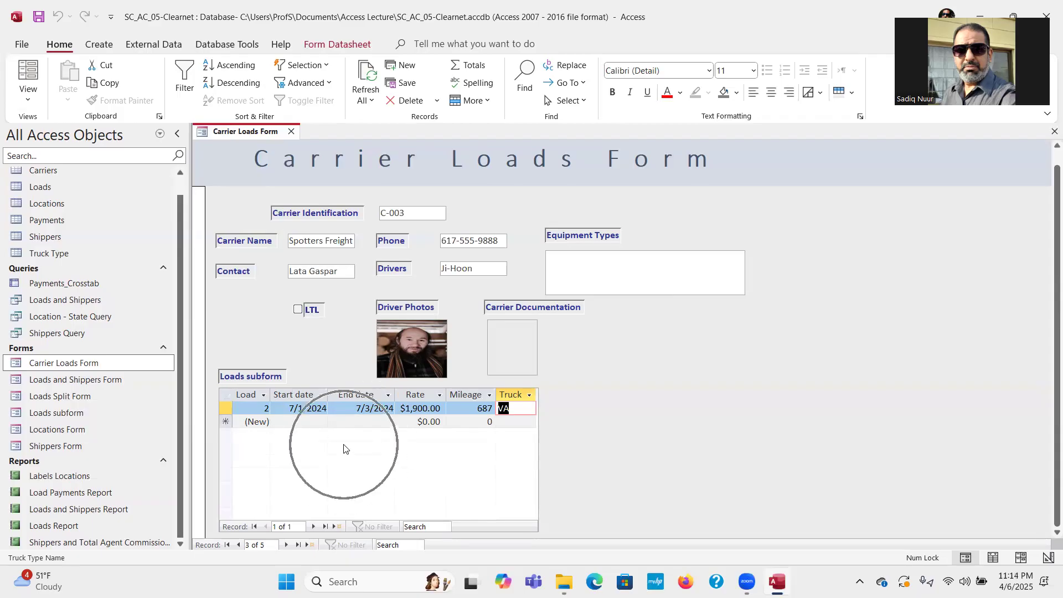
Go back to carrier C-001 and mark the main form with an arrow and 'main form' label.
{"action": "left_click", "coordinate": [227, 544]}
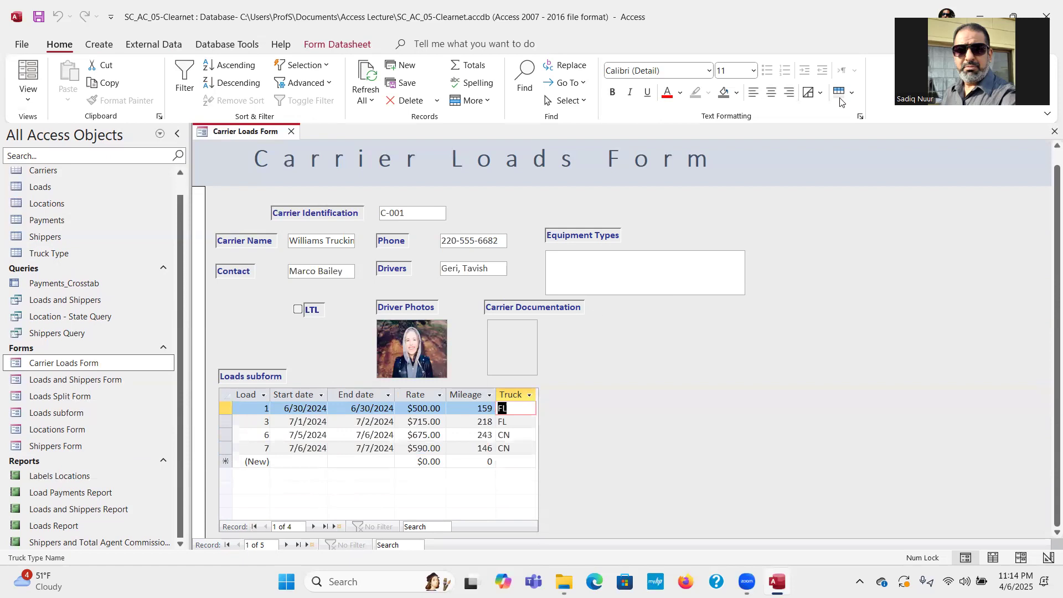
{"action": "left_click_drag", "start_coordinate": [853, 399], "coordinate": [680, 321]}
{"action": "mouse_move", "coordinate": [680, 322]}
{"action": "left_mouse_down"}
{"action": "mouse_move", "coordinate": [687, 332]}
{"action": "mouse_move", "coordinate": [694, 322]}
{"action": "left_mouse_up"}
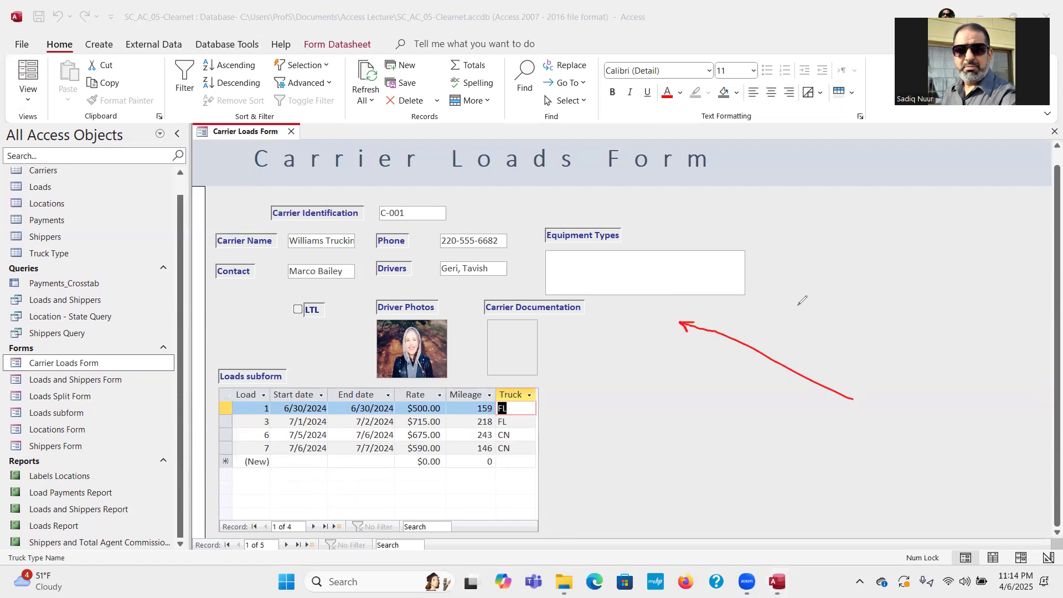
{"action": "mouse_move", "coordinate": [812, 305]}
{"action": "left_mouse_down"}
{"action": "mouse_move", "coordinate": [833, 311]}
{"action": "mouse_move", "coordinate": [892, 264]}
{"action": "left_mouse_up"}
{"action": "left_click", "coordinate": [868, 248]}
{"action": "mouse_move", "coordinate": [882, 251]}
{"action": "left_mouse_down"}
{"action": "mouse_move", "coordinate": [917, 244]}
{"action": "mouse_move", "coordinate": [913, 253]}
{"action": "left_mouse_up"}
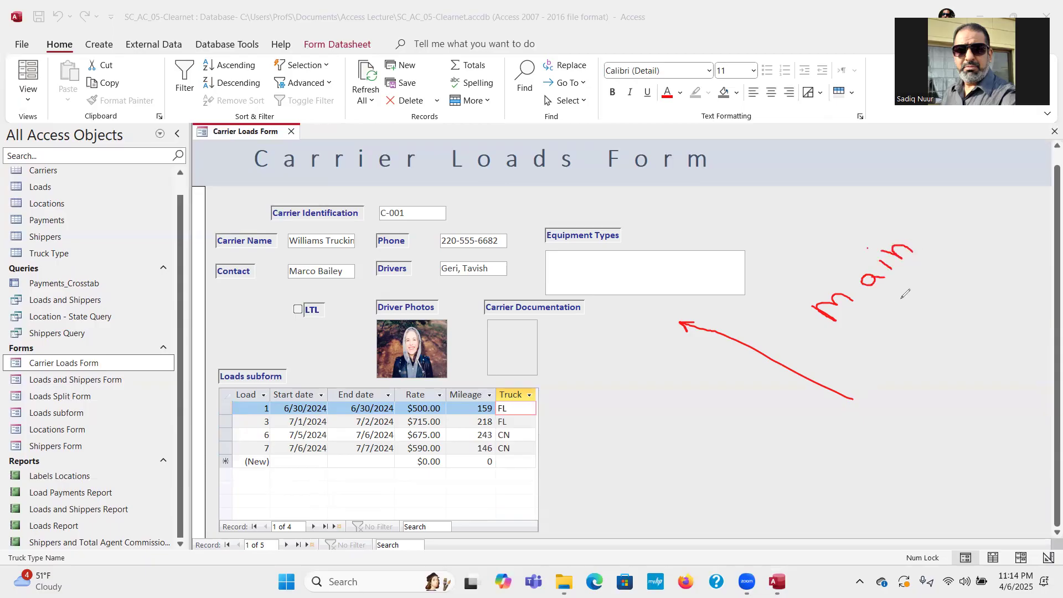
{"action": "mouse_move", "coordinate": [894, 292]}
{"action": "left_mouse_down"}
{"action": "mouse_move", "coordinate": [887, 303]}
{"action": "mouse_move", "coordinate": [935, 379]}
{"action": "mouse_move", "coordinate": [919, 342]}
{"action": "mouse_move", "coordinate": [928, 326]}
{"action": "mouse_move", "coordinate": [922, 340]}
{"action": "mouse_move", "coordinate": [933, 351]}
{"action": "mouse_move", "coordinate": [940, 327]}
{"action": "mouse_move", "coordinate": [964, 330]}
{"action": "mouse_move", "coordinate": [956, 306]}
{"action": "mouse_move", "coordinate": [990, 324]}
{"action": "mouse_move", "coordinate": [1000, 299]}
{"action": "mouse_move", "coordinate": [1002, 316]}
{"action": "left_mouse_up"}
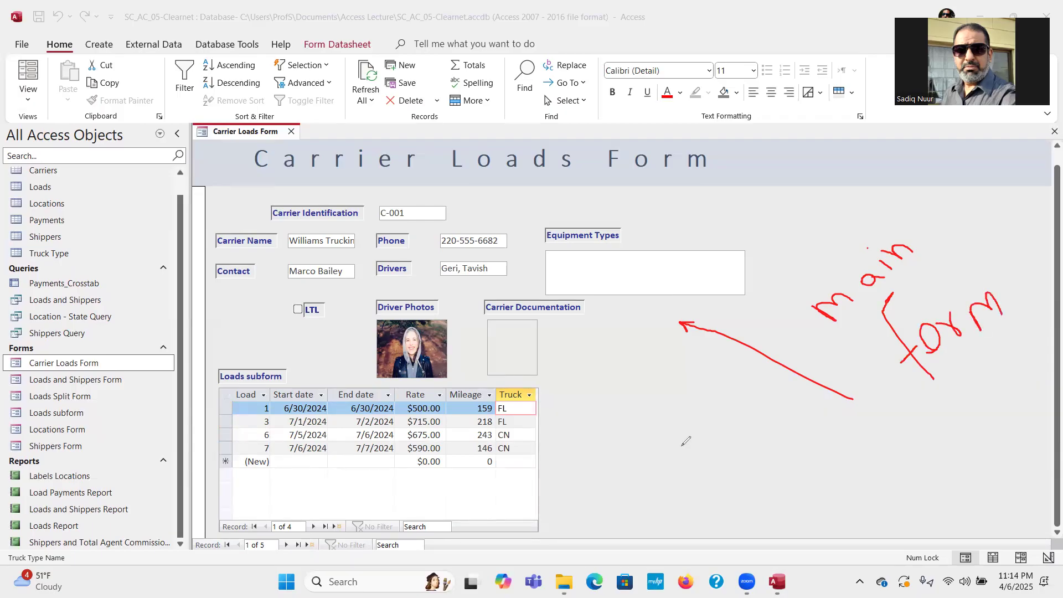
Mark the Loads subform with an arrow and 'Sub-Form' label, then clear all ink.
{"action": "mouse_move", "coordinate": [672, 477]}
{"action": "left_mouse_down"}
{"action": "mouse_move", "coordinate": [549, 457]}
{"action": "mouse_move", "coordinate": [563, 452]}
{"action": "left_mouse_up"}
{"action": "mouse_move", "coordinate": [702, 467]}
{"action": "left_mouse_down"}
{"action": "mouse_move", "coordinate": [705, 481]}
{"action": "mouse_move", "coordinate": [684, 497]}
{"action": "mouse_move", "coordinate": [718, 500]}
{"action": "mouse_move", "coordinate": [723, 482]}
{"action": "left_mouse_up"}
{"action": "left_click", "coordinate": [710, 488]}
{"action": "mouse_move", "coordinate": [731, 466]}
{"action": "left_mouse_down"}
{"action": "mouse_move", "coordinate": [731, 495]}
{"action": "mouse_move", "coordinate": [745, 479]}
{"action": "mouse_move", "coordinate": [733, 496]}
{"action": "mouse_move", "coordinate": [765, 486]}
{"action": "mouse_move", "coordinate": [792, 455]}
{"action": "left_mouse_up"}
{"action": "mouse_move", "coordinate": [774, 461]}
{"action": "left_mouse_down"}
{"action": "mouse_move", "coordinate": [782, 502]}
{"action": "mouse_move", "coordinate": [791, 481]}
{"action": "mouse_move", "coordinate": [798, 498]}
{"action": "mouse_move", "coordinate": [814, 490]}
{"action": "mouse_move", "coordinate": [800, 488]}
{"action": "mouse_move", "coordinate": [828, 505]}
{"action": "mouse_move", "coordinate": [834, 484]}
{"action": "mouse_move", "coordinate": [870, 491]}
{"action": "left_mouse_up"}
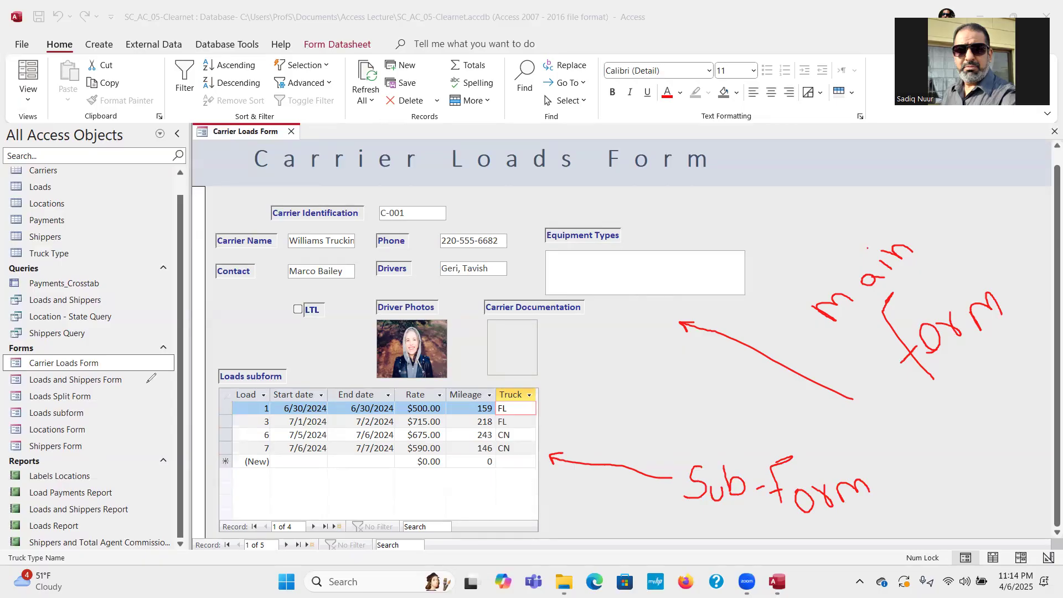
{"action": "left_click", "coordinate": [152, 379]}
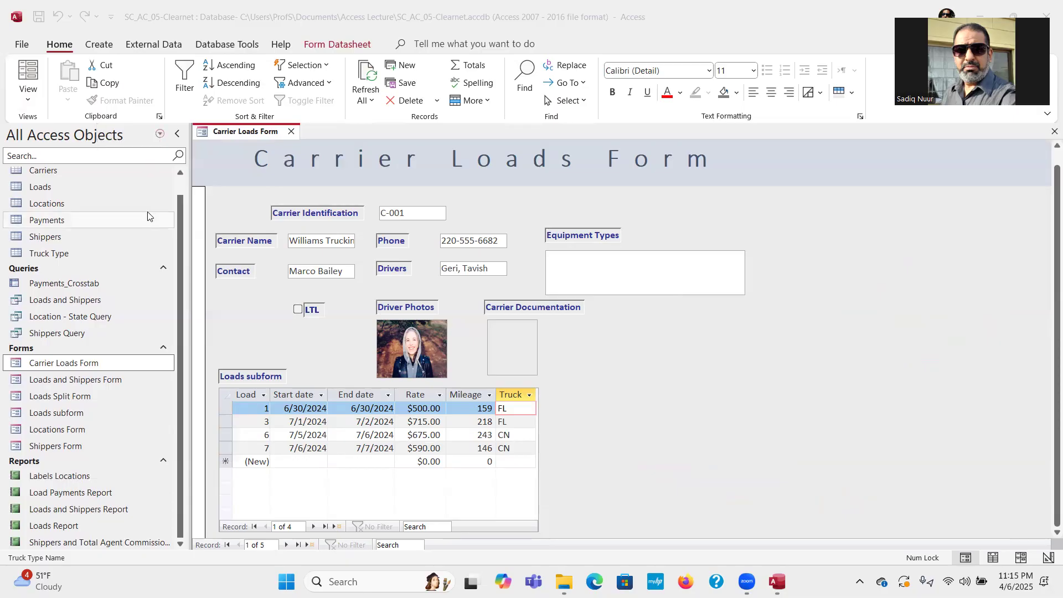
Bring up the Equipment Types shortcut menu, then dismiss it.
{"action": "right_click", "coordinate": [553, 259]}
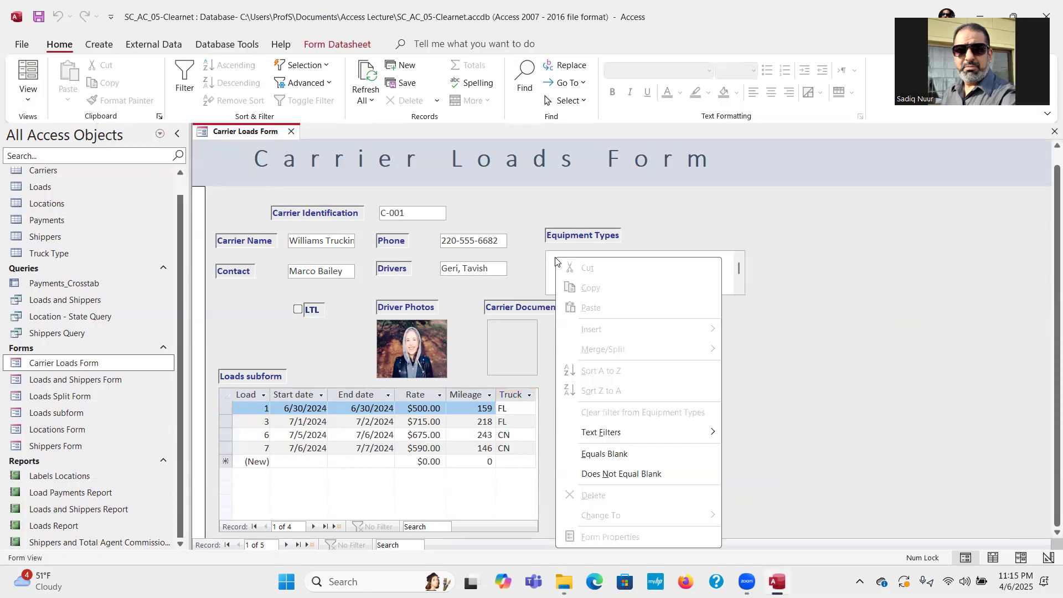
{"action": "right_click", "coordinate": [553, 259]}
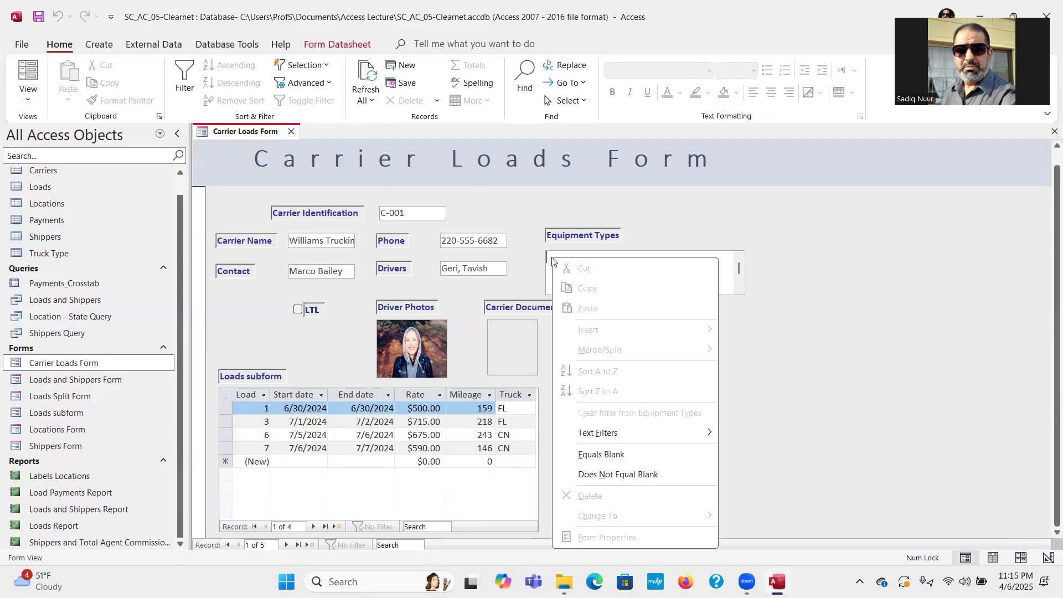
{"action": "left_click", "coordinate": [793, 323]}
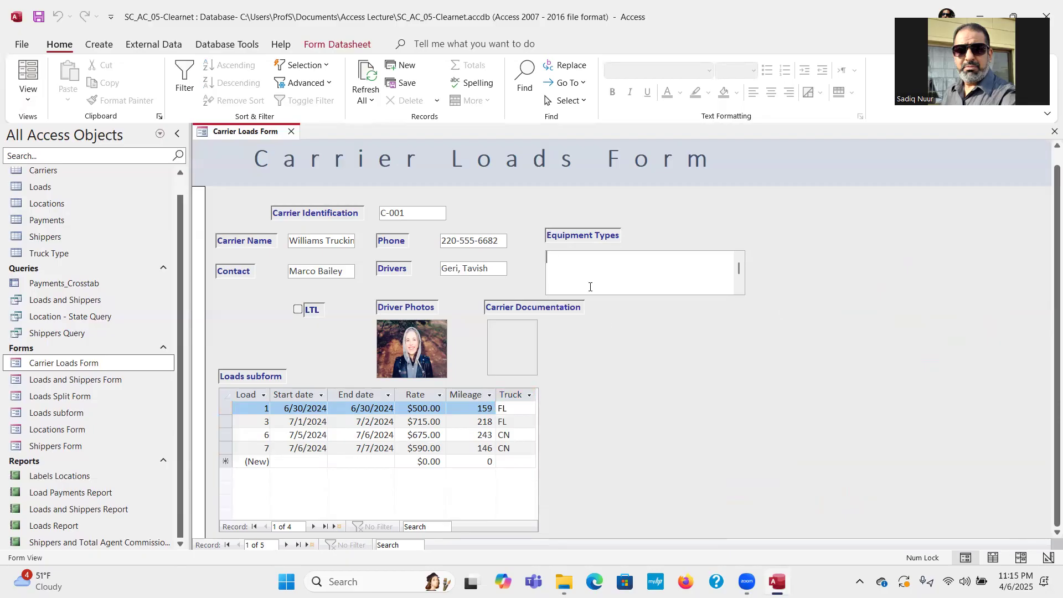
Open Carrier Documentation attachments, browse for a file with Add..., then cancel Choose File.
{"action": "left_click", "coordinate": [503, 344]}
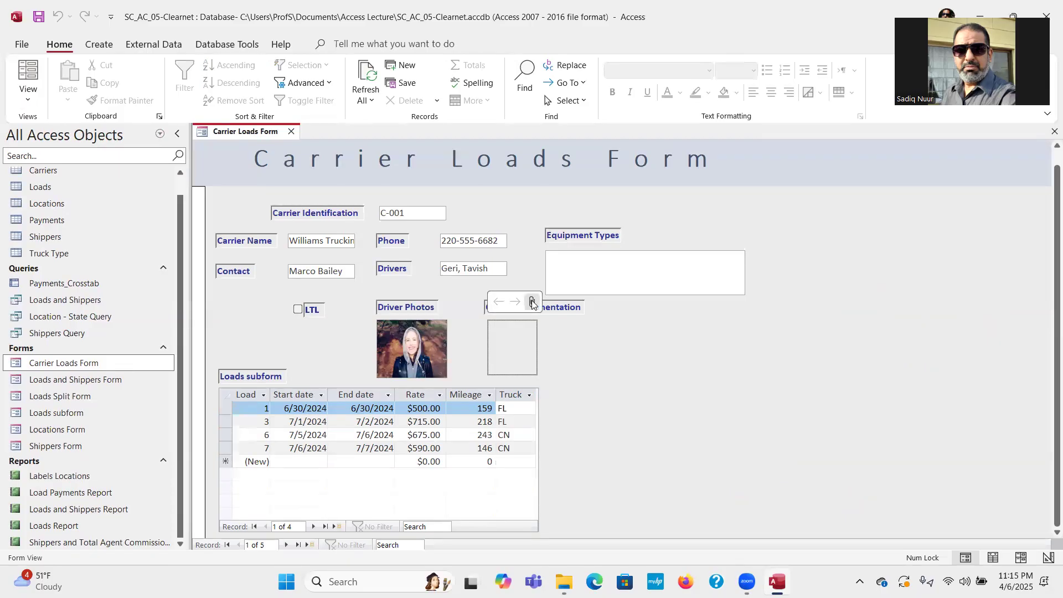
{"action": "left_click", "coordinate": [638, 247]}
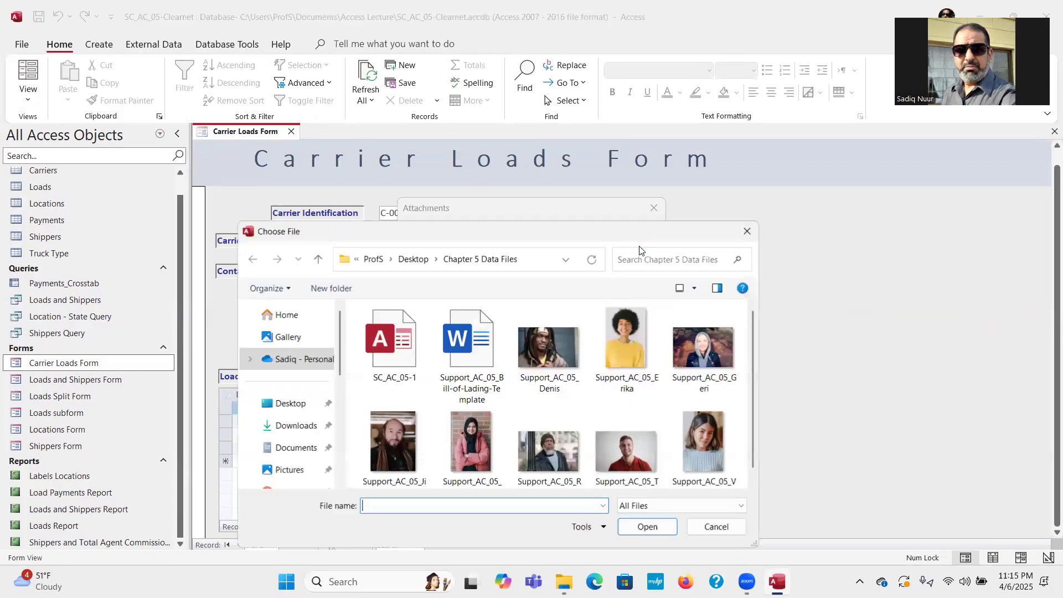
{"action": "mouse_move", "coordinate": [756, 368]}
{"action": "left_mouse_down"}
{"action": "mouse_move", "coordinate": [761, 449]}
{"action": "mouse_move", "coordinate": [757, 373]}
{"action": "left_mouse_up"}
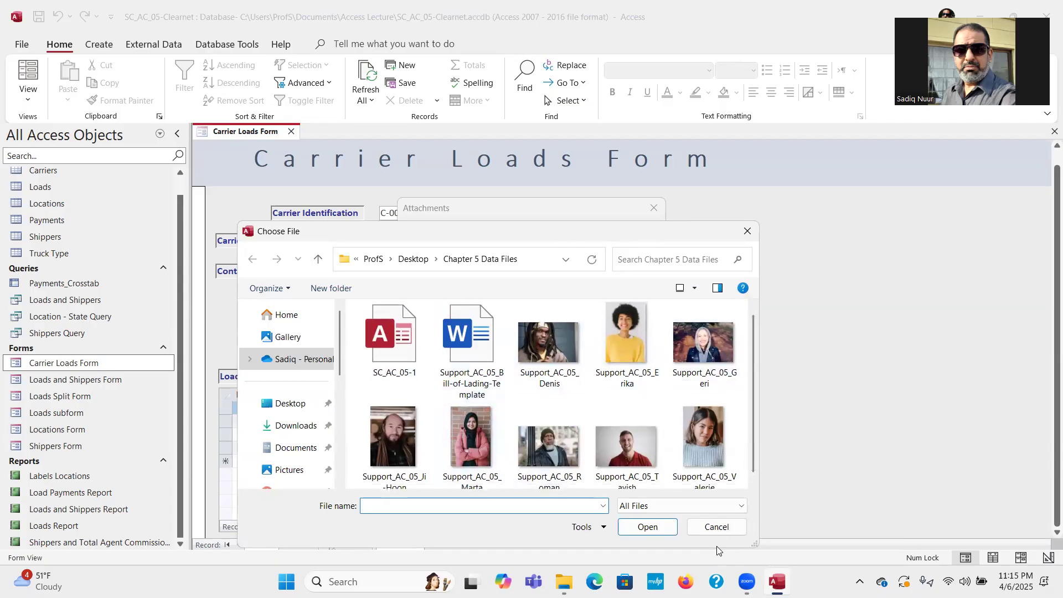
{"action": "left_click", "coordinate": [714, 526]}
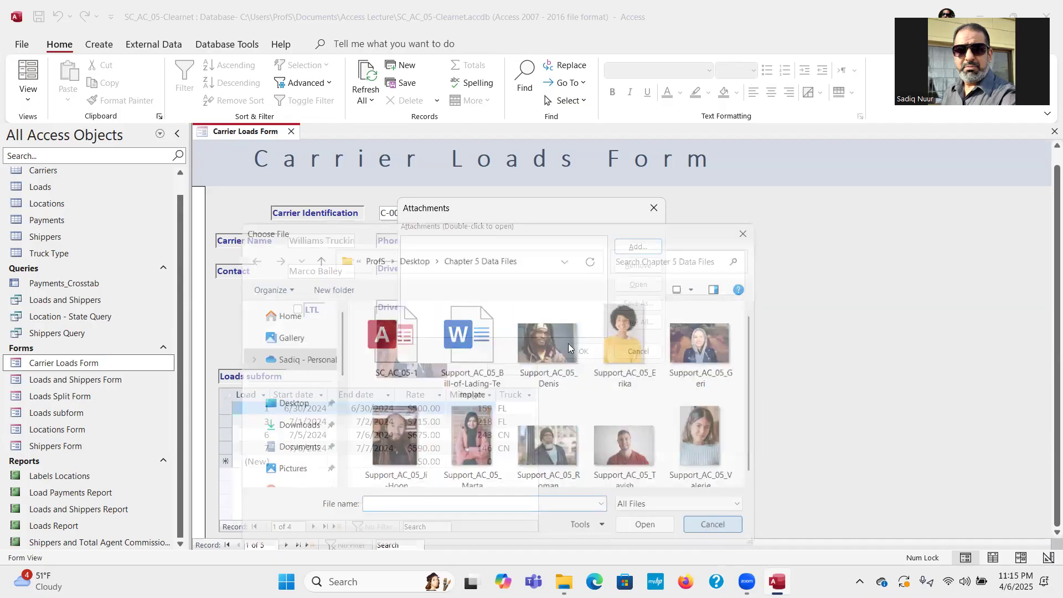
Cancel the Attachments dialog without adding a file, then close the Carrier Loads Form.
{"action": "left_click", "coordinate": [633, 359]}
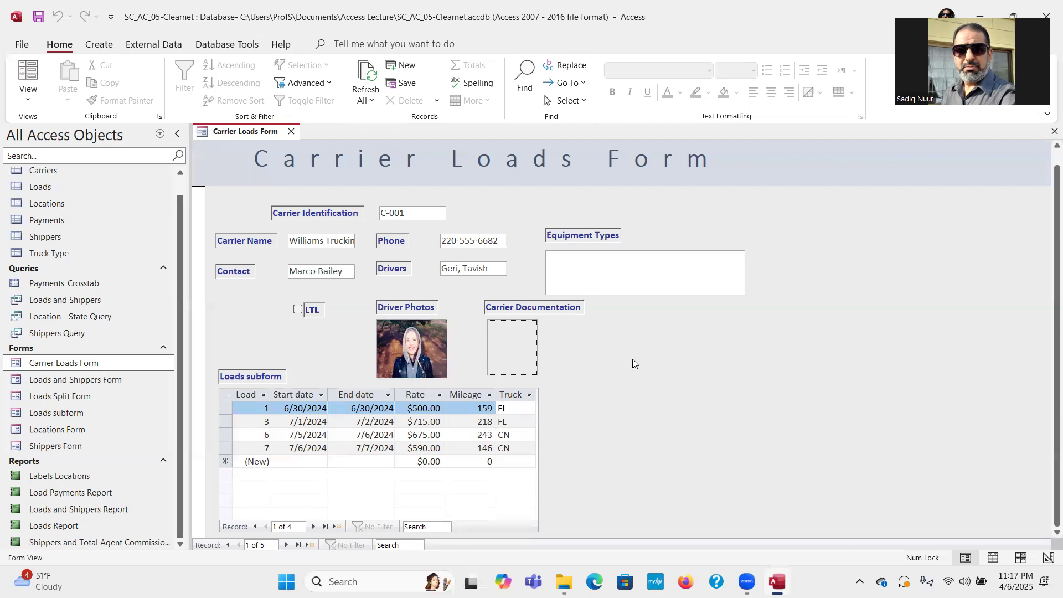
{"action": "left_click", "coordinate": [292, 132]}
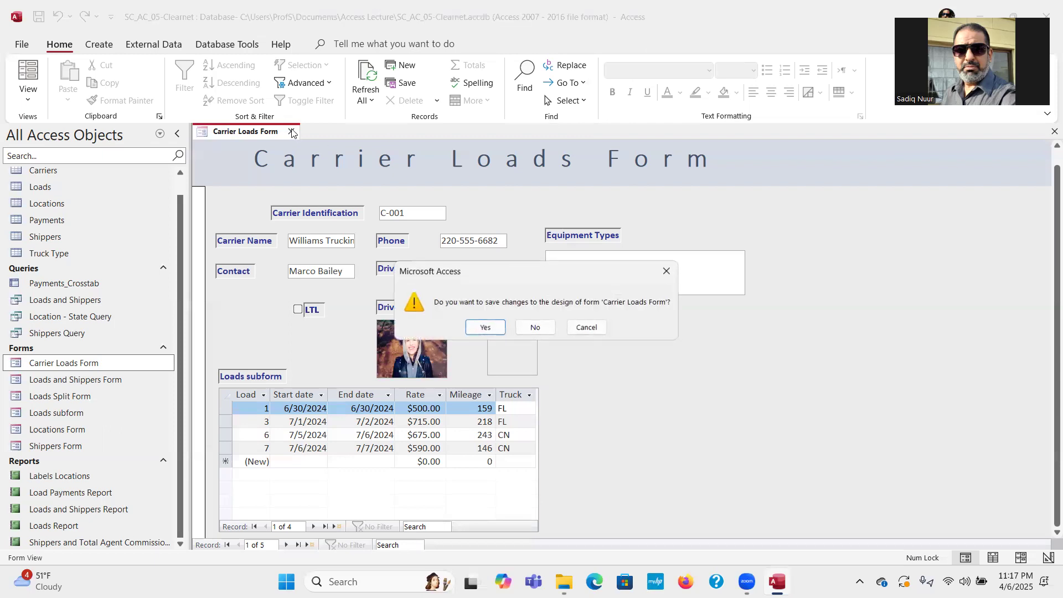
Save the Carrier Loads Form design, then display Object Dependencies for the Loads table.
{"action": "left_click", "coordinate": [492, 329]}
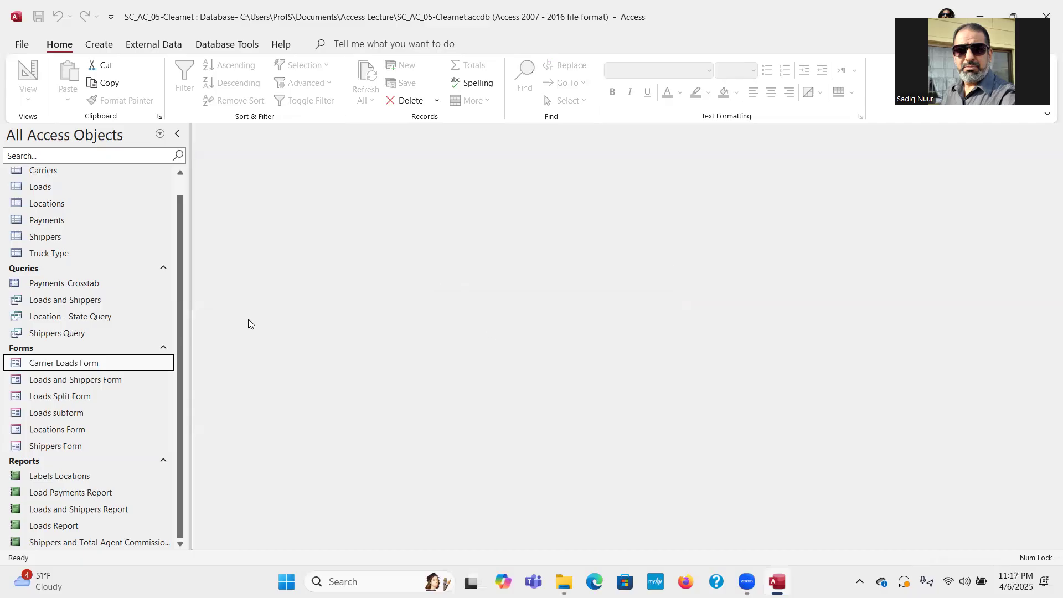
{"action": "scroll", "coordinate": [183, 219], "scroll_direction": "up", "scroll_amount": 1}
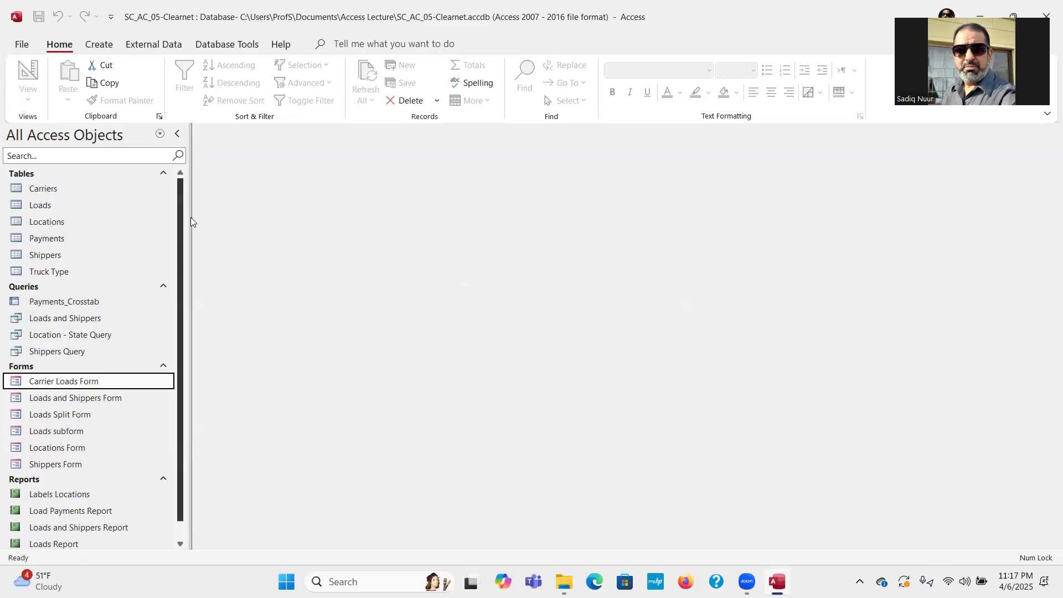
{"action": "left_click", "coordinate": [82, 213]}
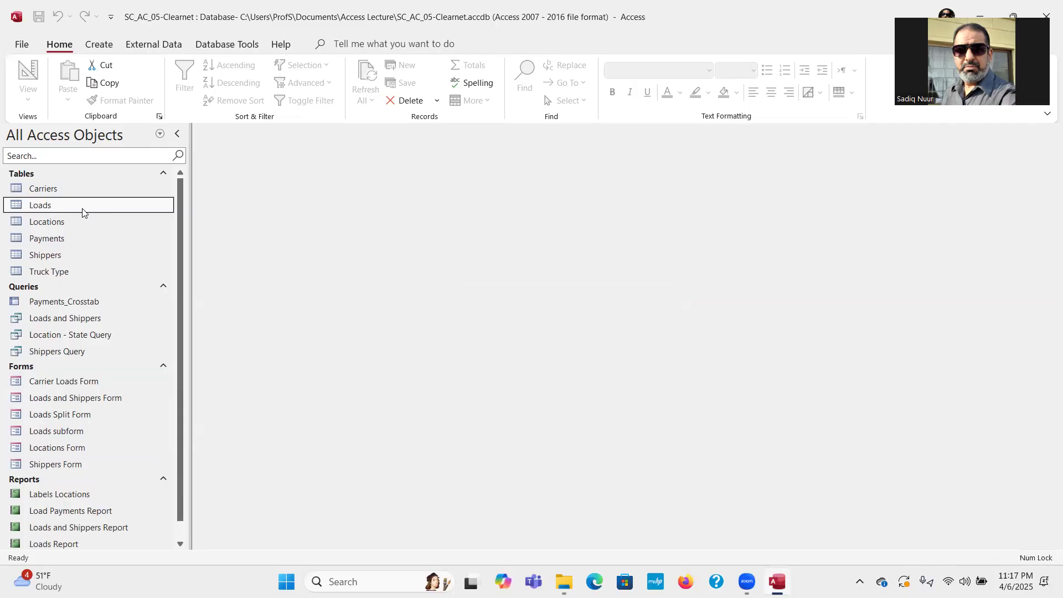
{"action": "left_click", "coordinate": [226, 46]}
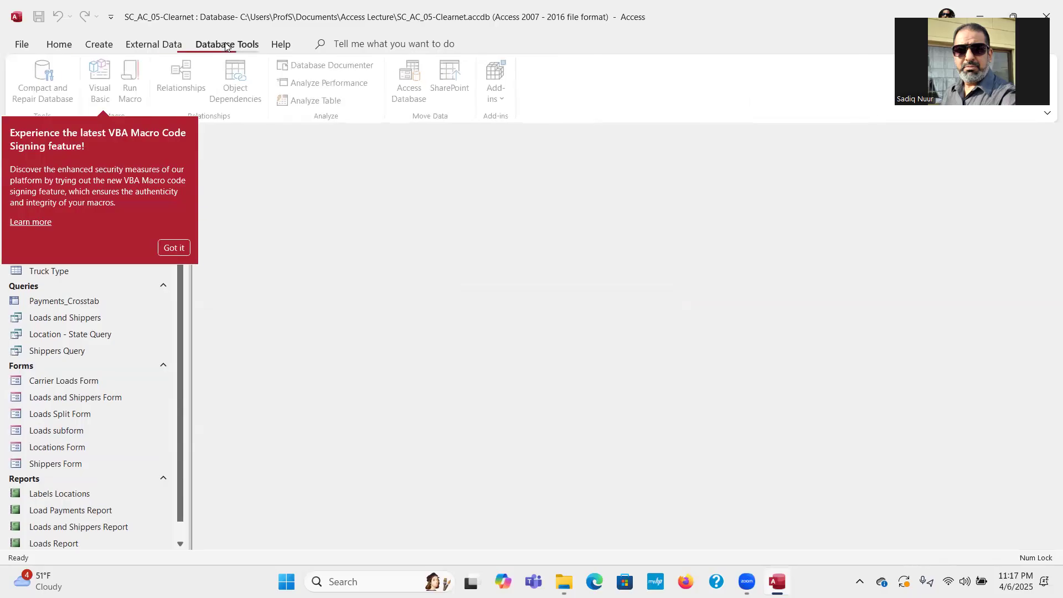
{"action": "left_click", "coordinate": [174, 250]}
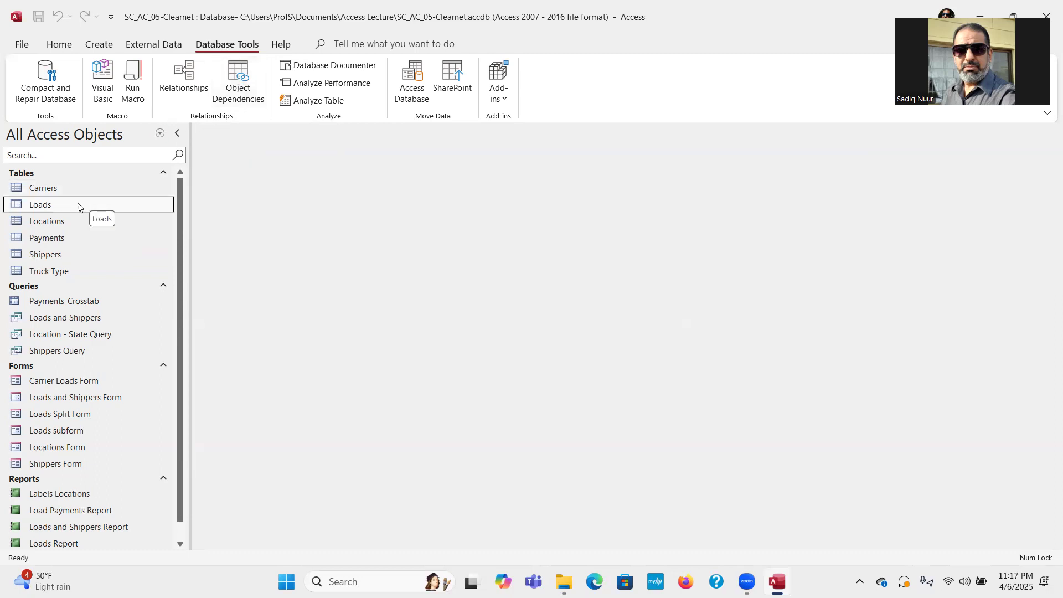
{"action": "left_click", "coordinate": [240, 77]}
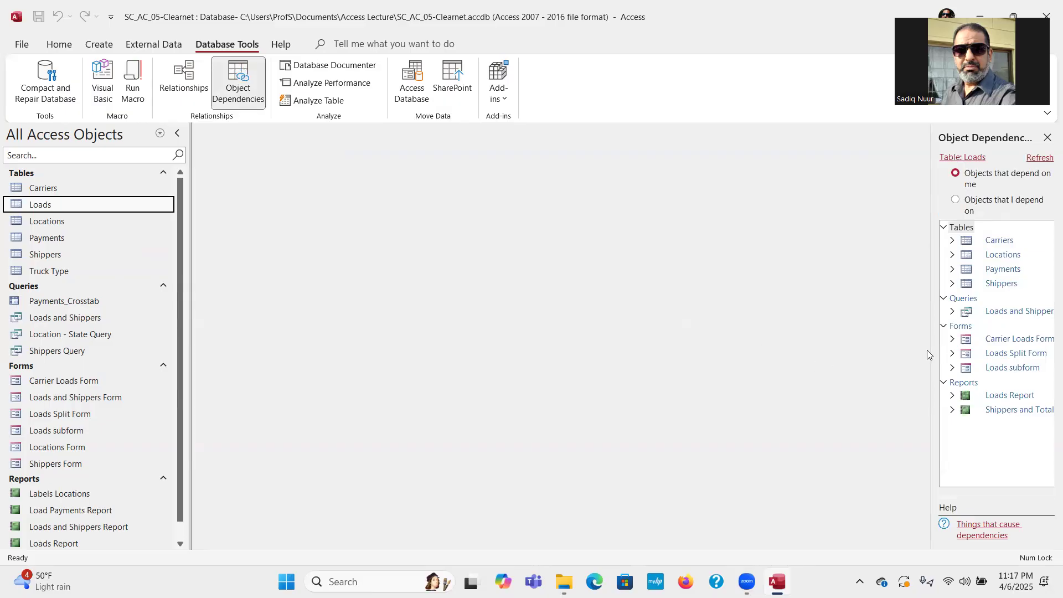
Widen the Object Dependencies pane so every dependent object's full name is readable.
{"action": "left_click_drag", "start_coordinate": [932, 351], "coordinate": [720, 380]}
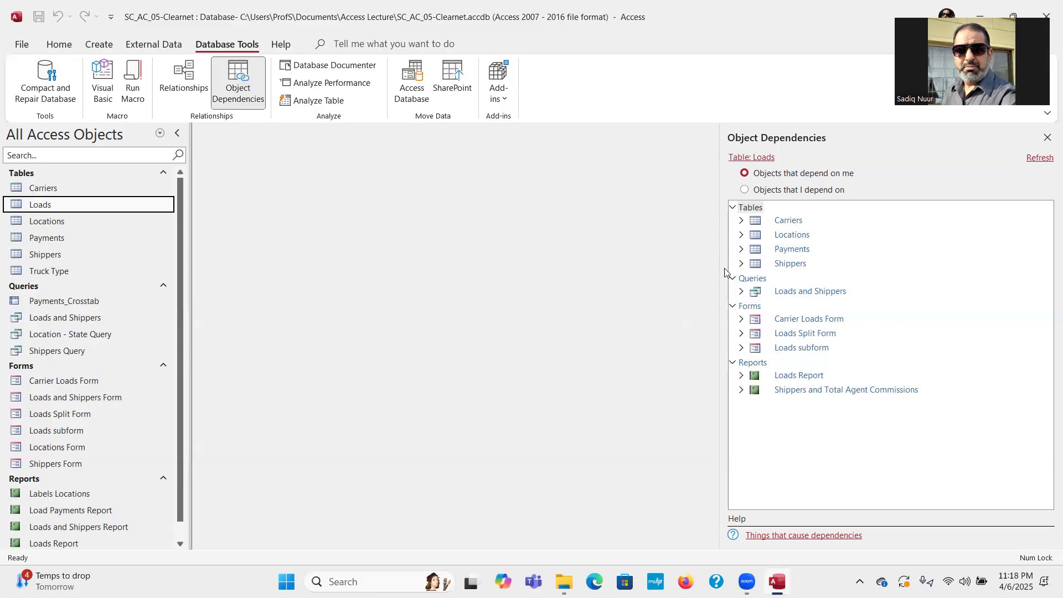
{"action": "mouse_move", "coordinate": [720, 268]}
{"action": "left_mouse_down"}
{"action": "mouse_move", "coordinate": [678, 272]}
{"action": "mouse_move", "coordinate": [751, 274]}
{"action": "mouse_move", "coordinate": [729, 275]}
{"action": "left_mouse_up"}
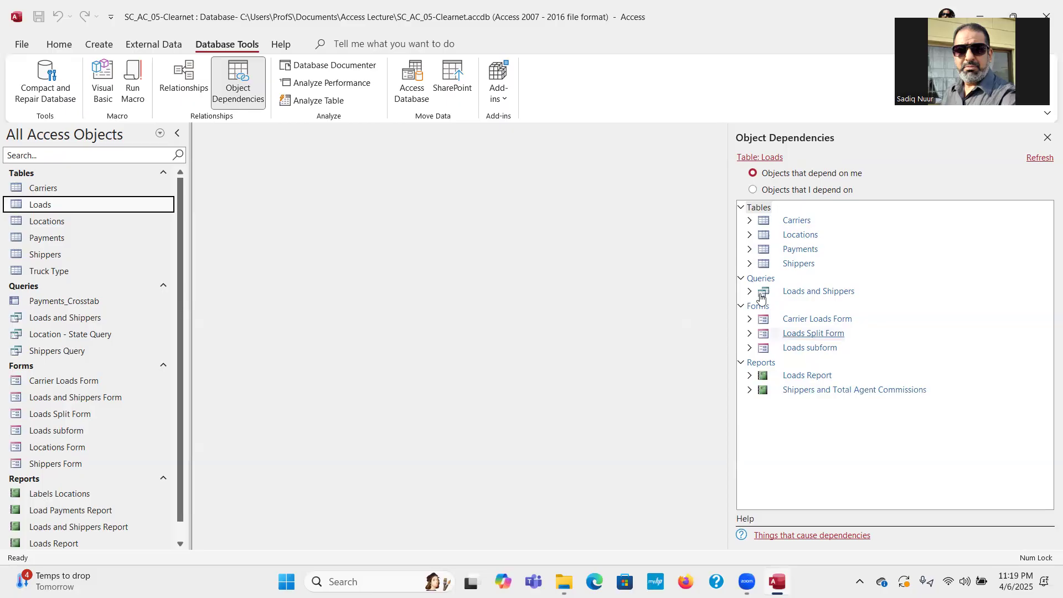
Inspect the Carriers, Carrier Loads Form and Loads Split Form dependency entries, then close the pane.
{"action": "left_click", "coordinate": [751, 221]}
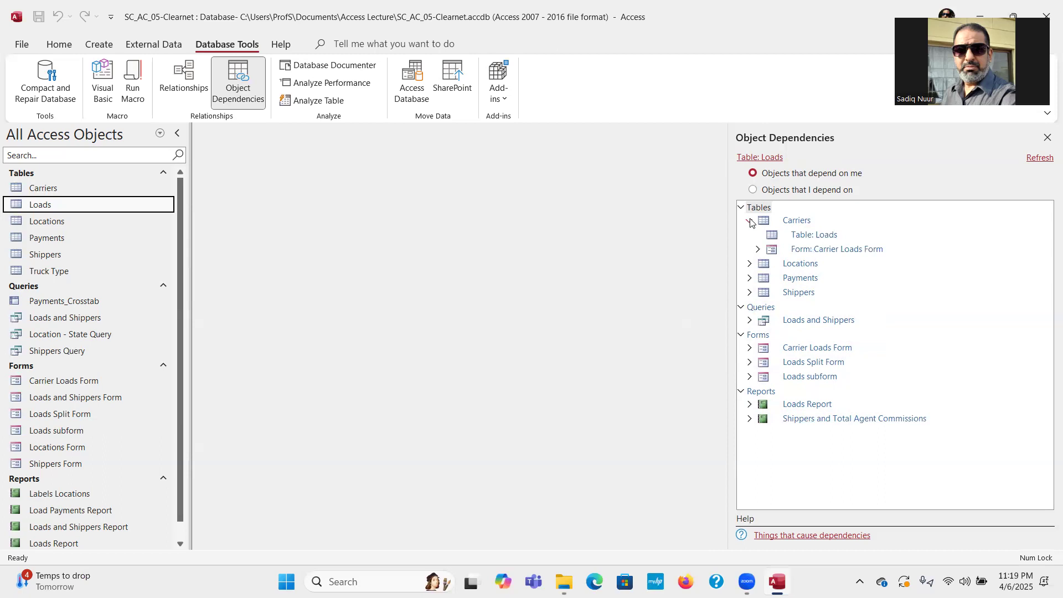
{"action": "left_click", "coordinate": [751, 221]}
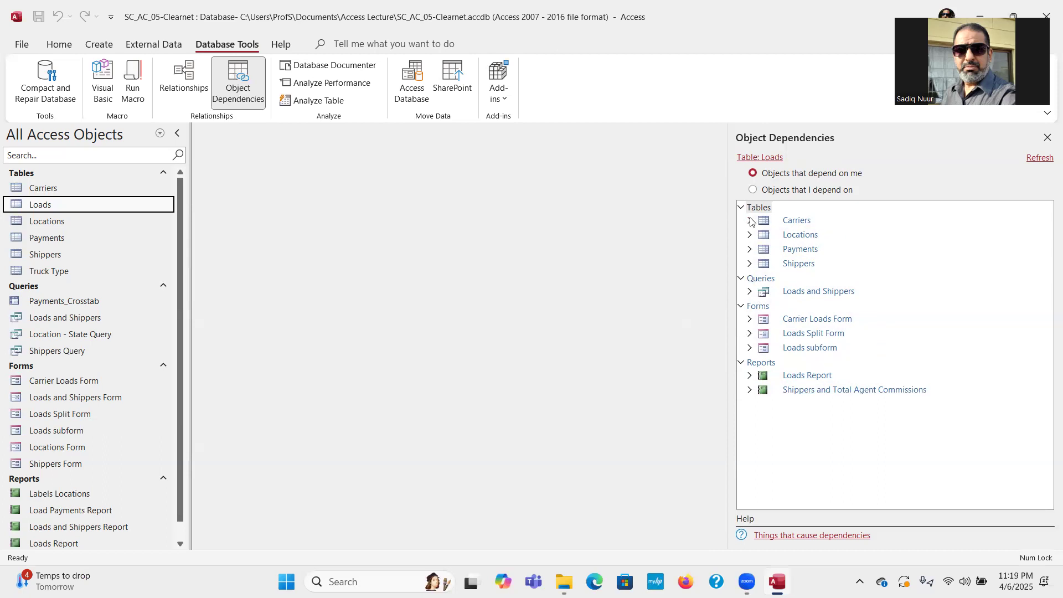
{"action": "left_click", "coordinate": [750, 320]}
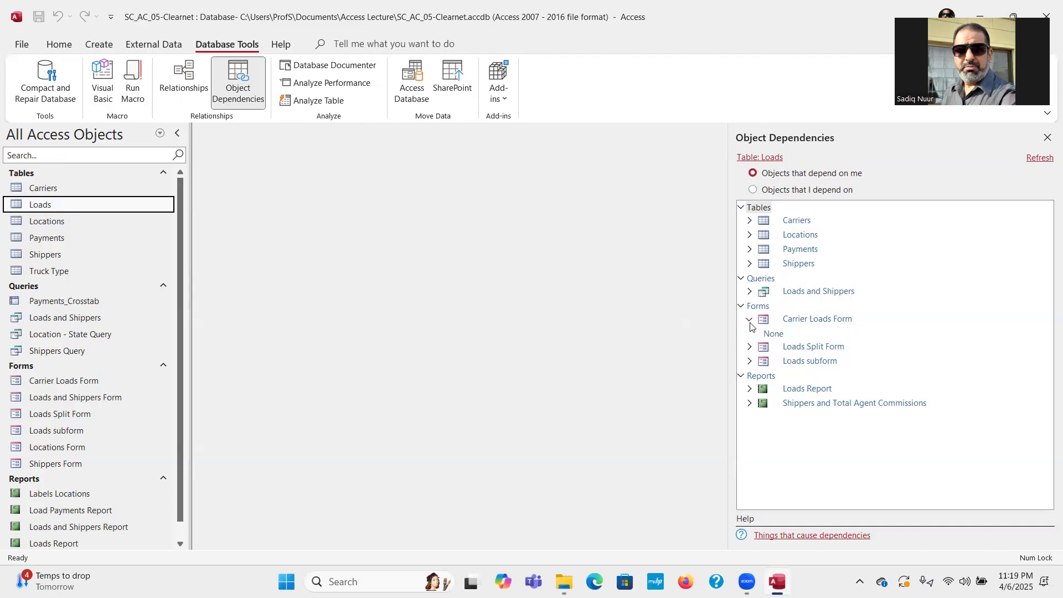
{"action": "left_click", "coordinate": [750, 320]}
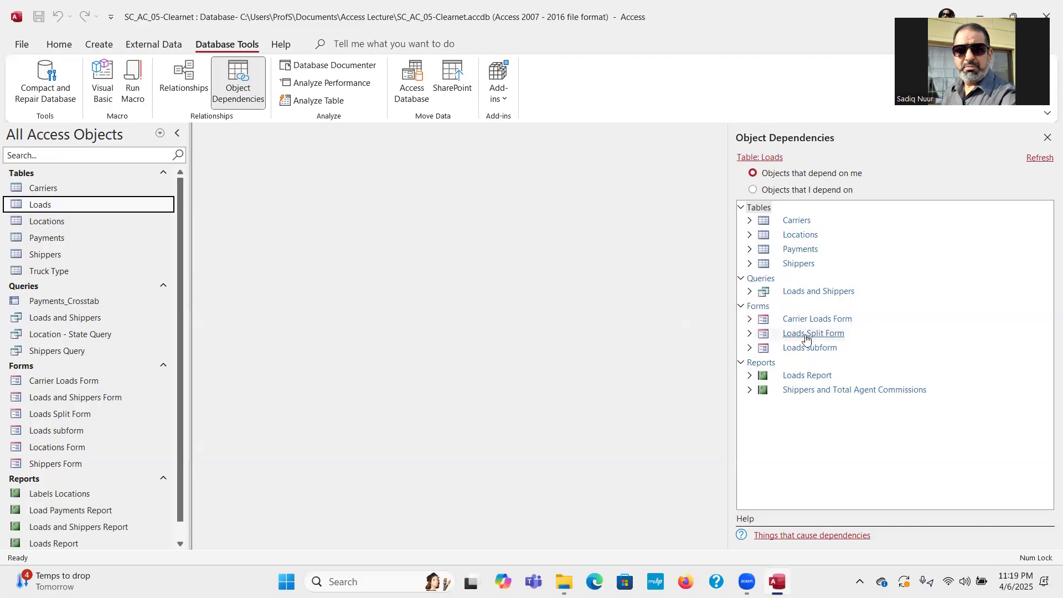
{"action": "left_click", "coordinate": [750, 333]}
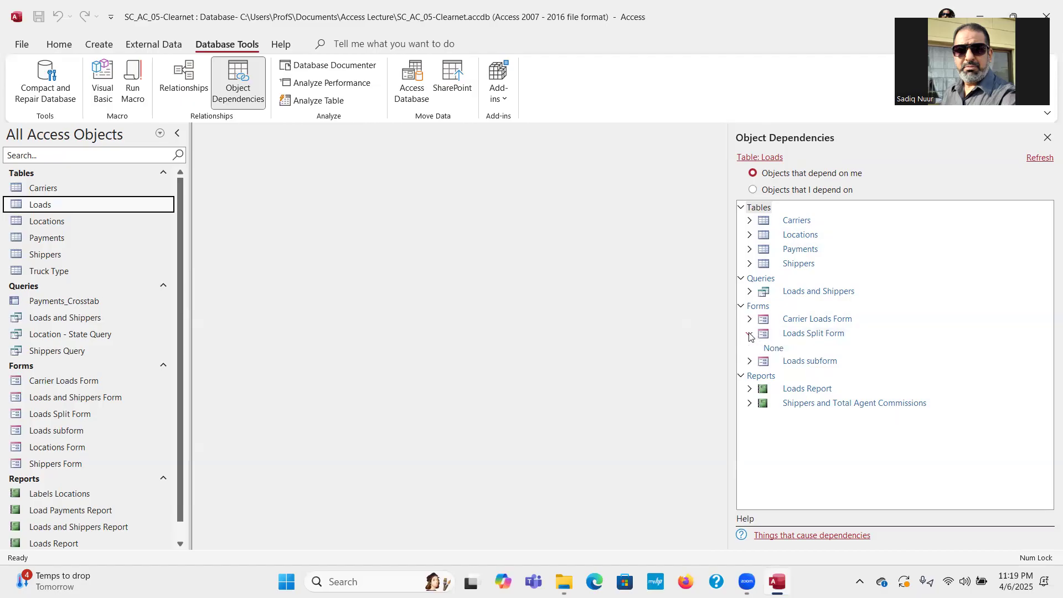
{"action": "left_click", "coordinate": [751, 334]}
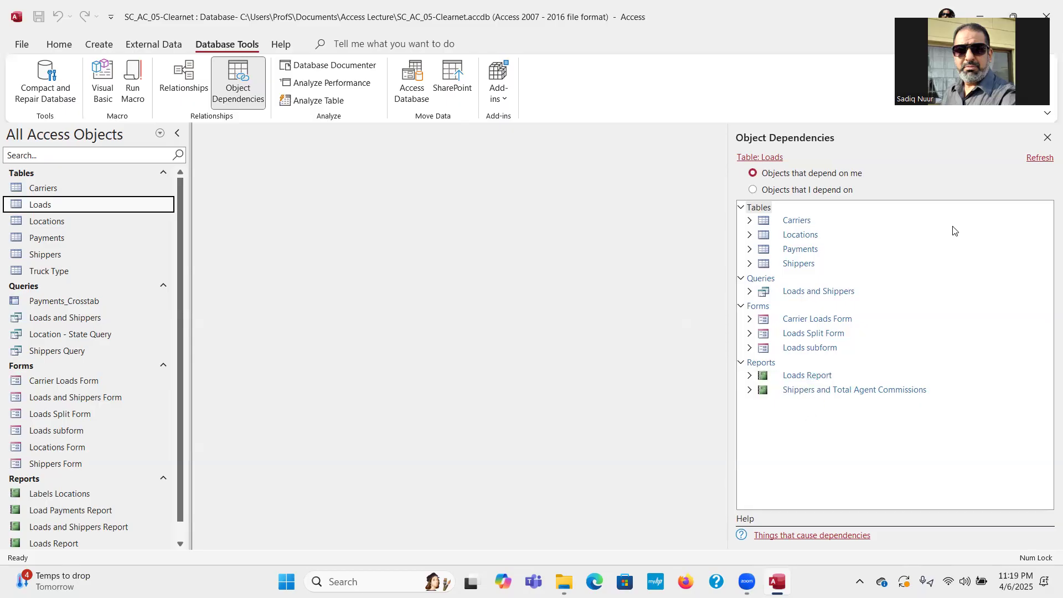
{"action": "left_click", "coordinate": [1047, 139]}
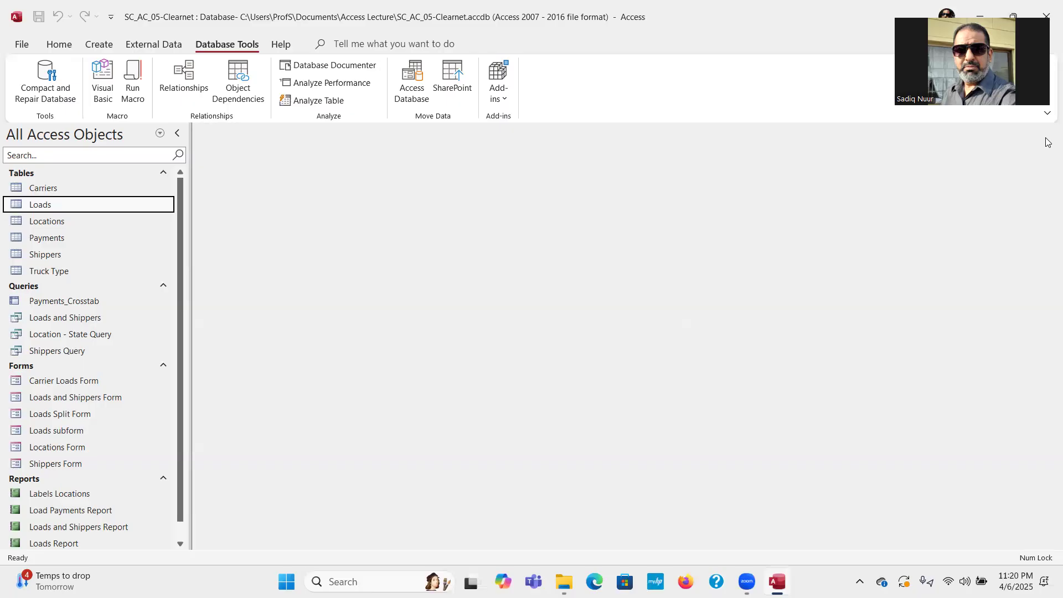
Switch the ribbon to the Create commands for new tables, queries, forms and reports.
{"action": "left_click", "coordinate": [98, 46]}
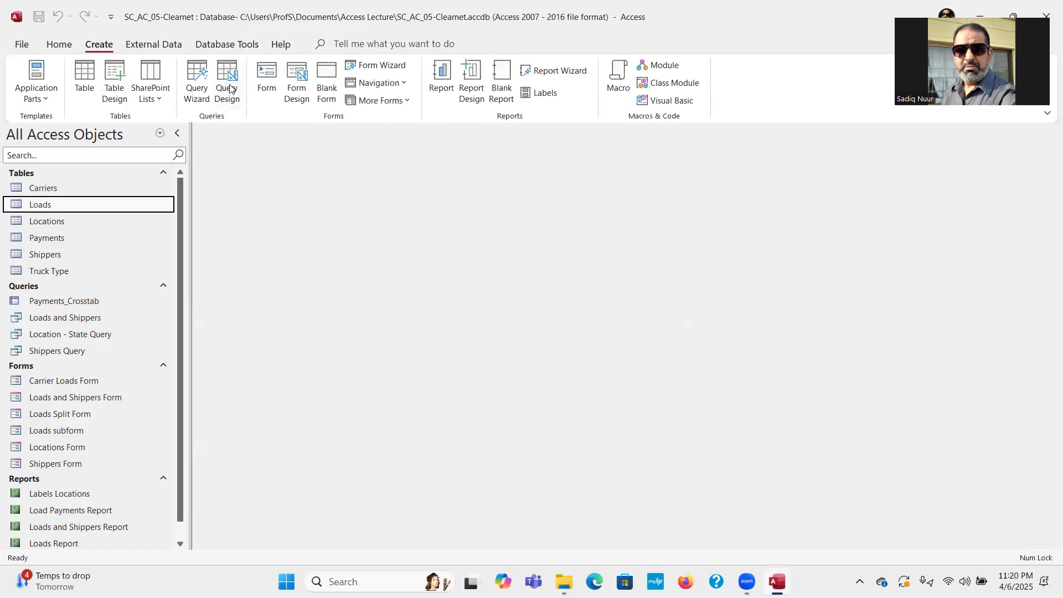
Discard the first Query1 and start a fresh Query Design with the table list showing.
{"action": "left_click", "coordinate": [230, 89]}
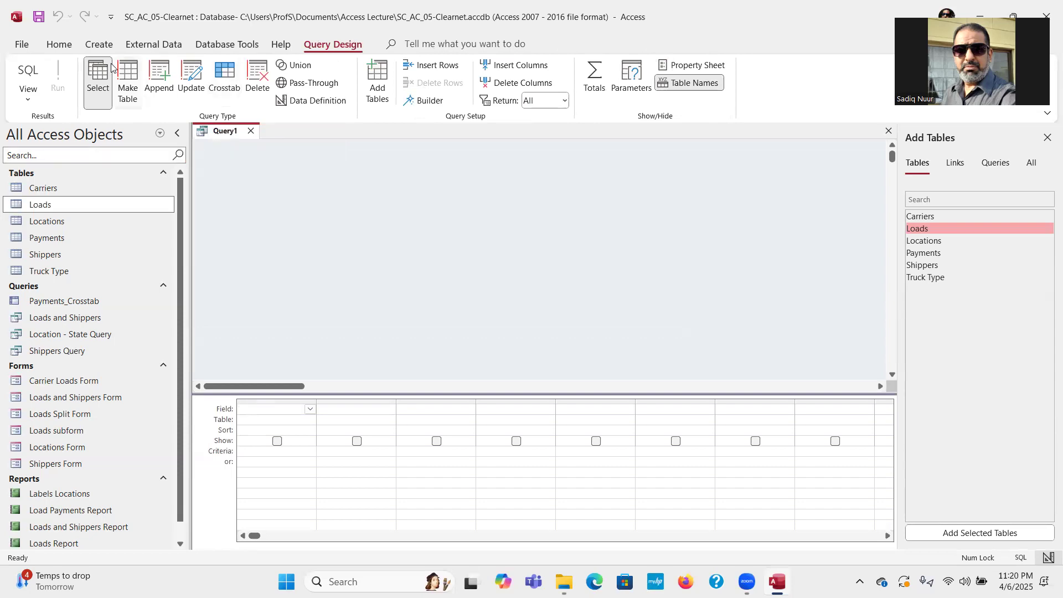
{"action": "left_click", "coordinate": [1047, 137]}
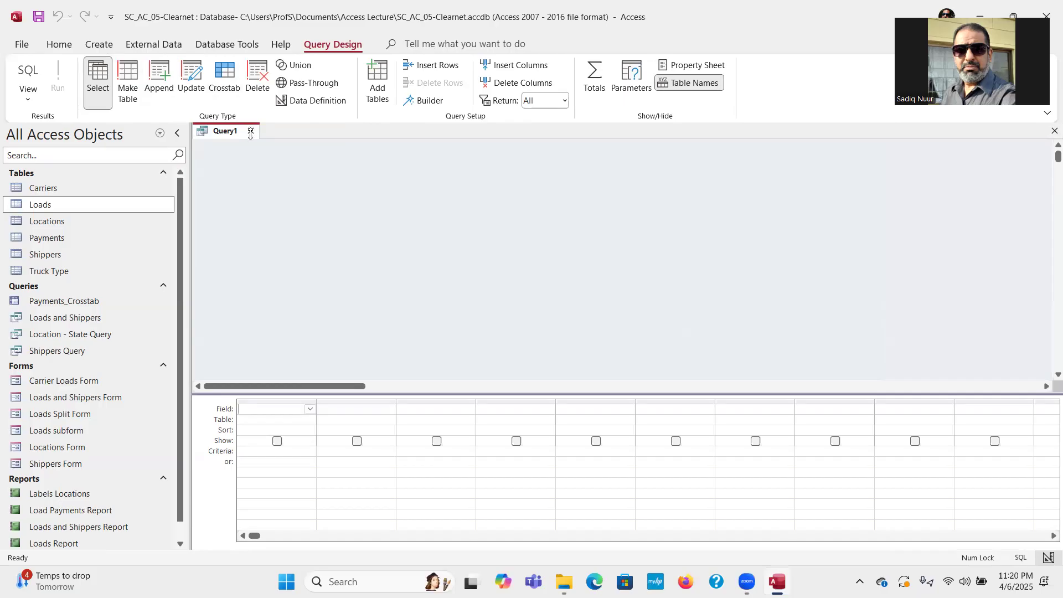
{"action": "left_click", "coordinate": [250, 132]}
{"action": "left_click", "coordinate": [93, 45]}
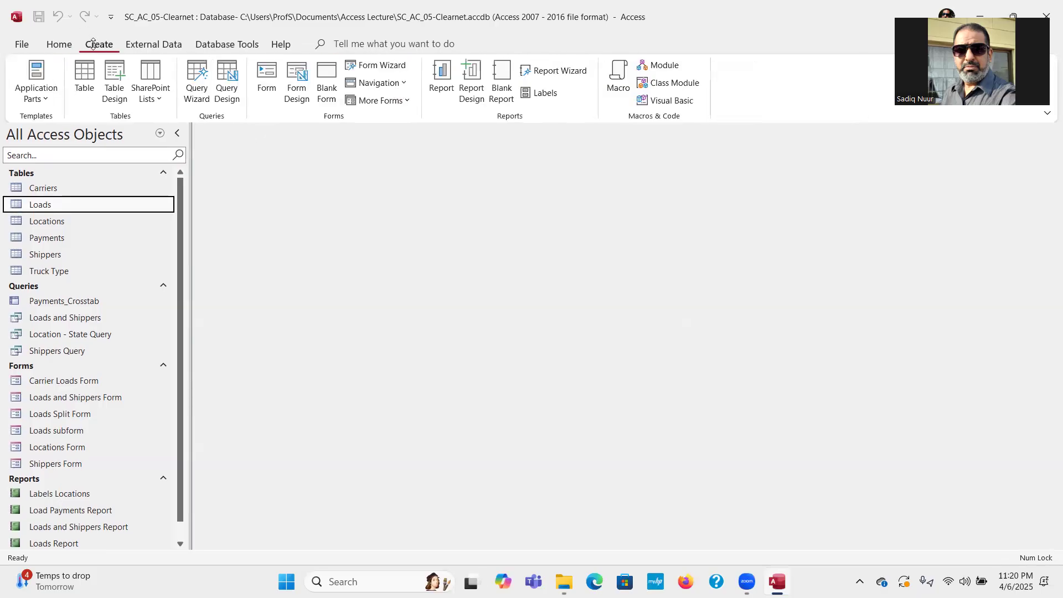
{"action": "key", "text": "ctrl"}
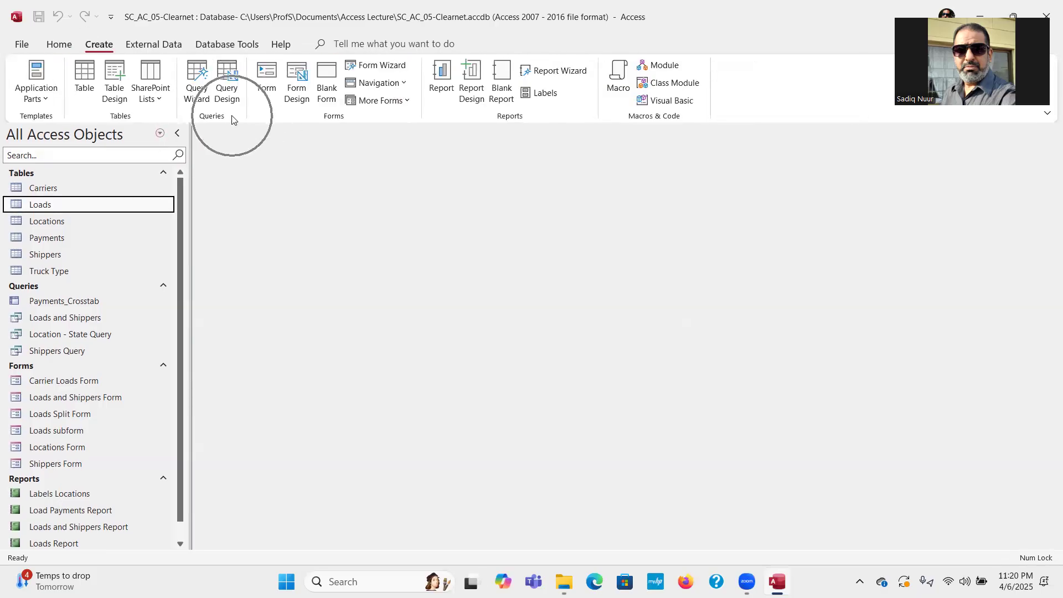
{"action": "left_click", "coordinate": [231, 80]}
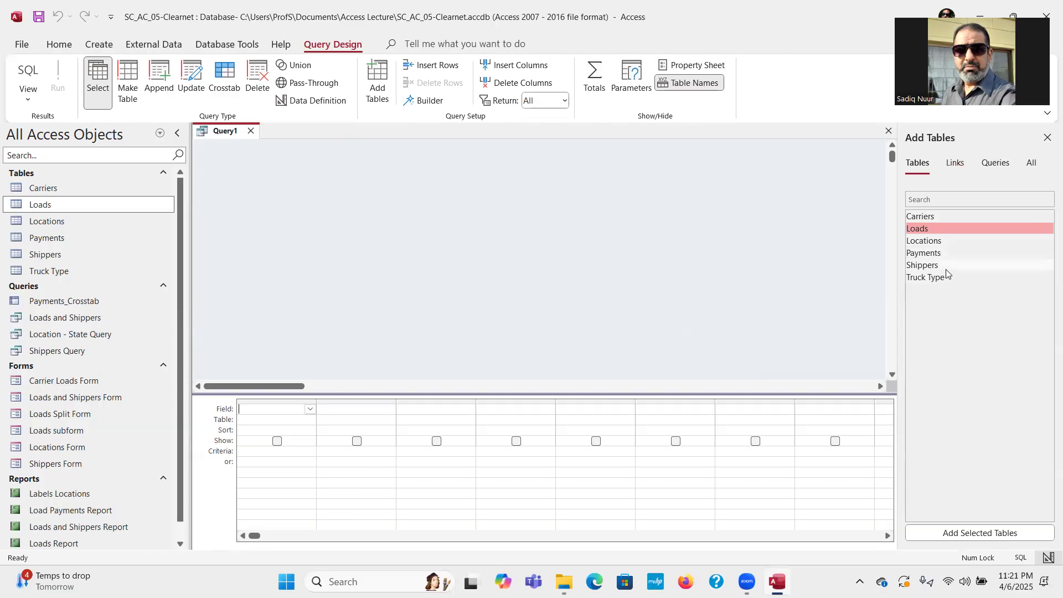
Add the Carriers and Loads tables to Query1 and enlarge both field lists to show full names.
{"action": "left_click", "coordinate": [915, 215]}
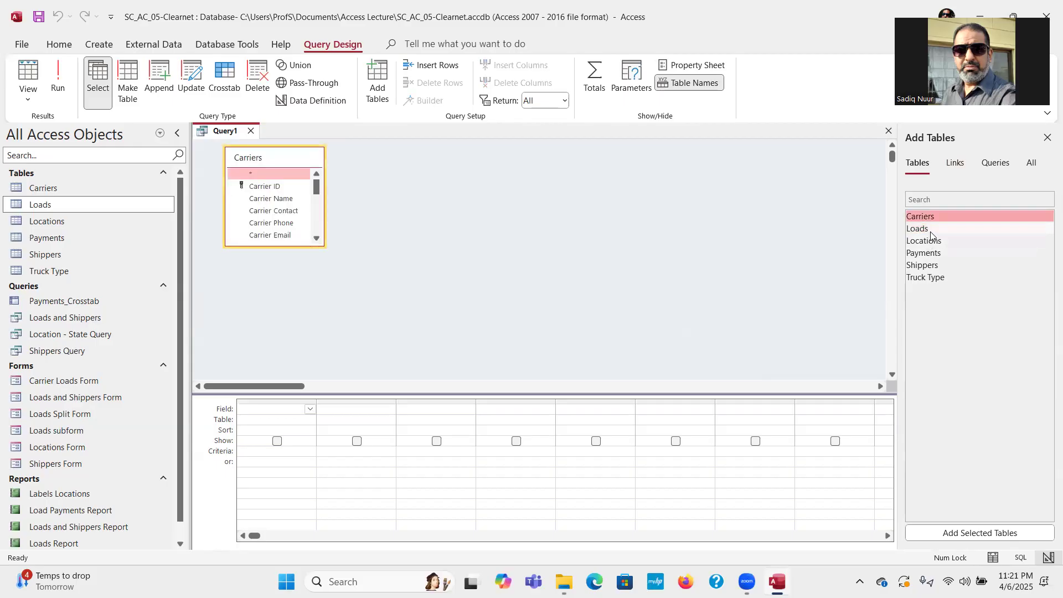
{"action": "double_click", "coordinate": [930, 231]}
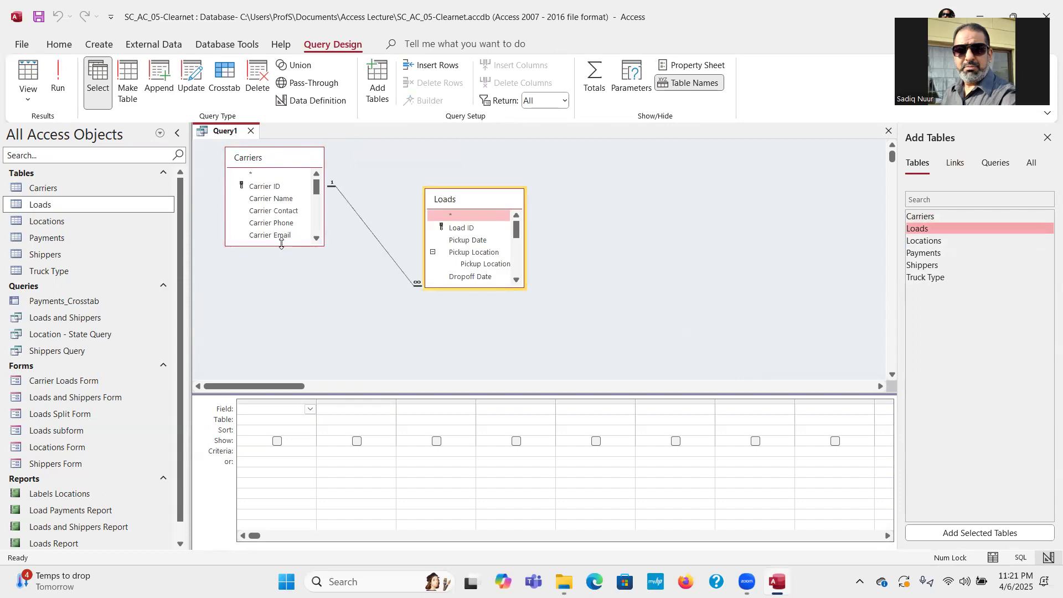
{"action": "left_click_drag", "start_coordinate": [281, 245], "coordinate": [299, 340]}
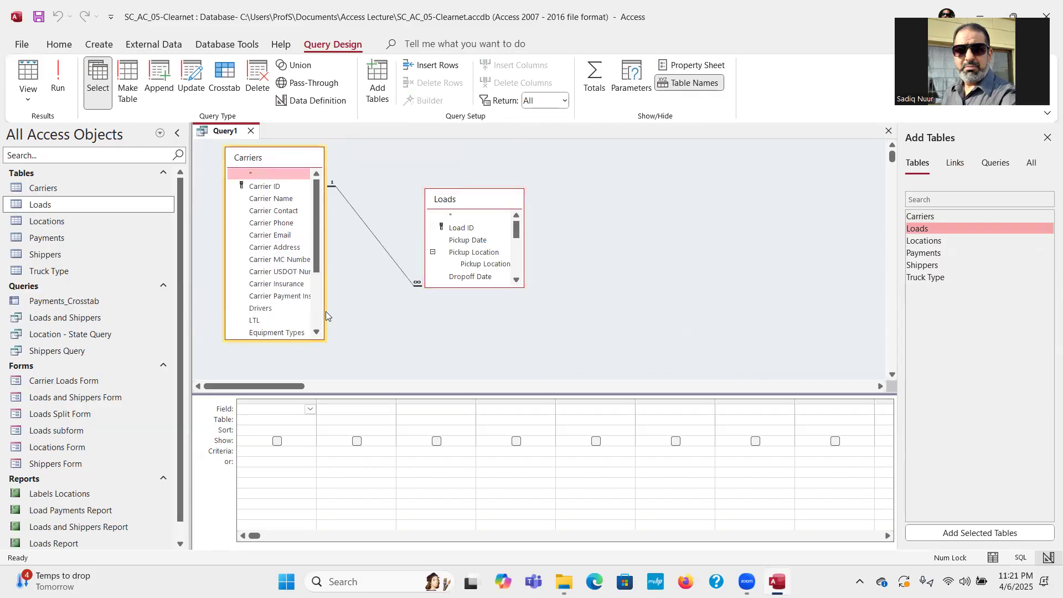
{"action": "left_click_drag", "start_coordinate": [321, 308], "coordinate": [359, 307]}
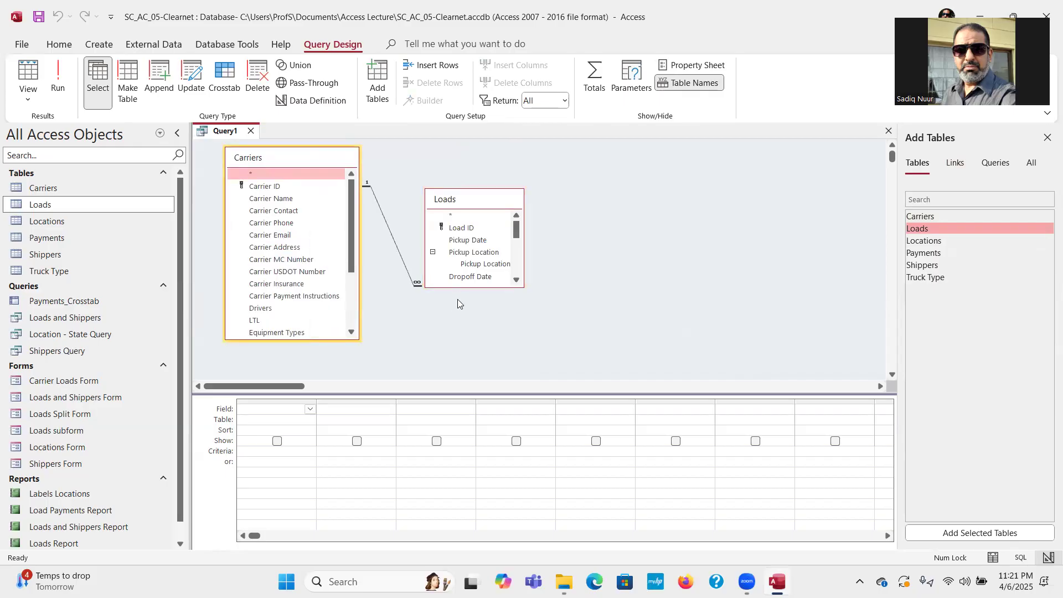
{"action": "left_click_drag", "start_coordinate": [461, 285], "coordinate": [468, 349]}
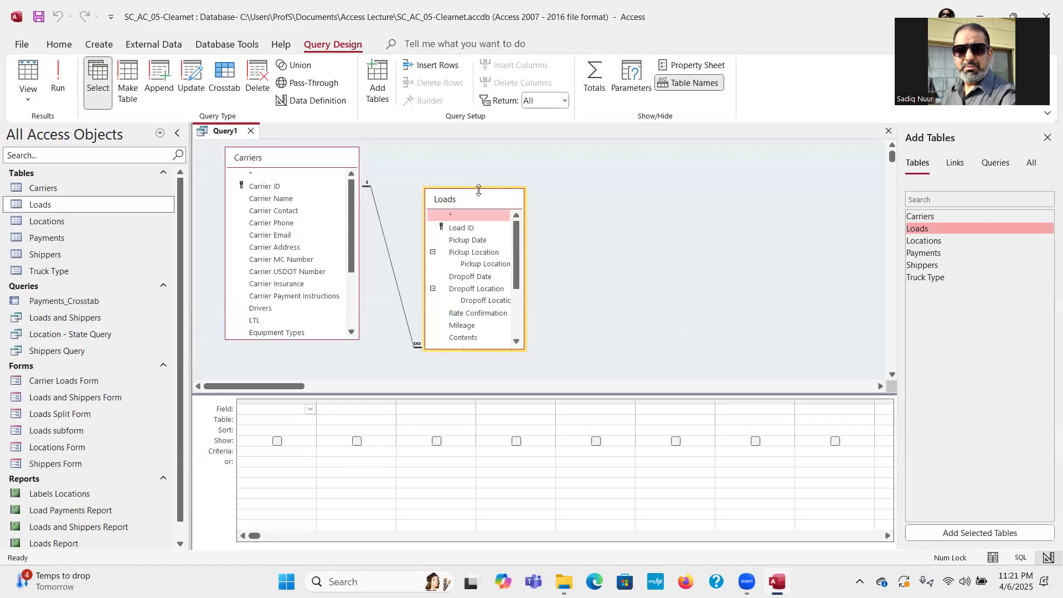
{"action": "left_click_drag", "start_coordinate": [478, 190], "coordinate": [478, 152]}
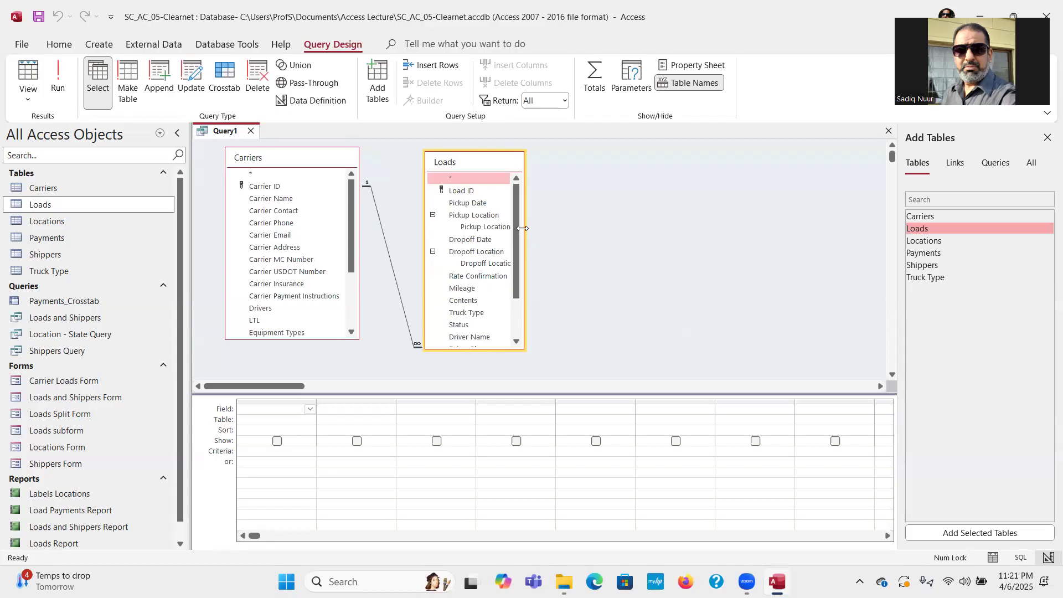
{"action": "left_click_drag", "start_coordinate": [523, 228], "coordinate": [590, 228]}
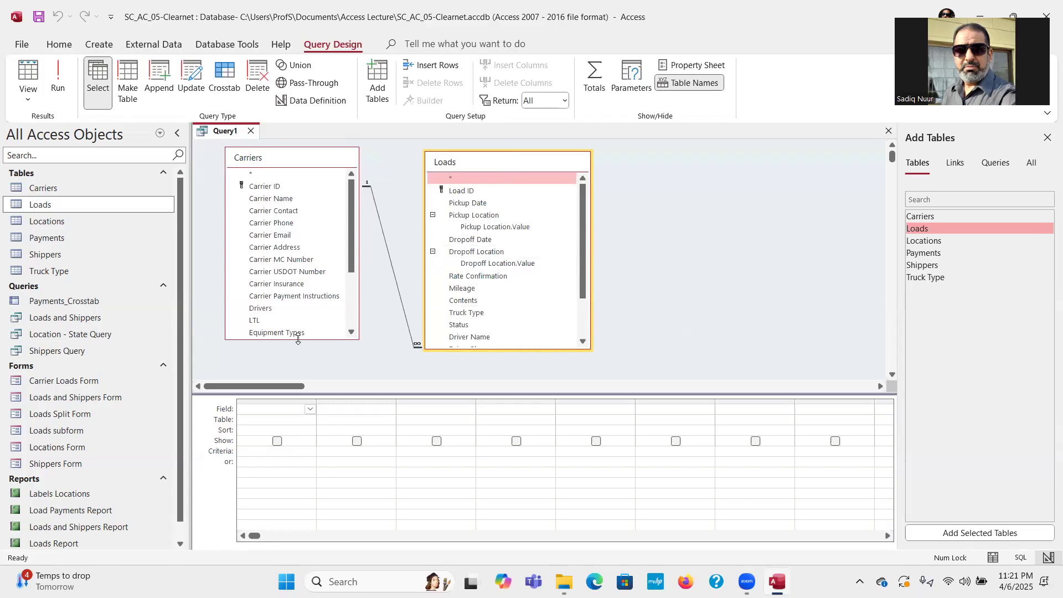
{"action": "left_click_drag", "start_coordinate": [298, 340], "coordinate": [298, 373]}
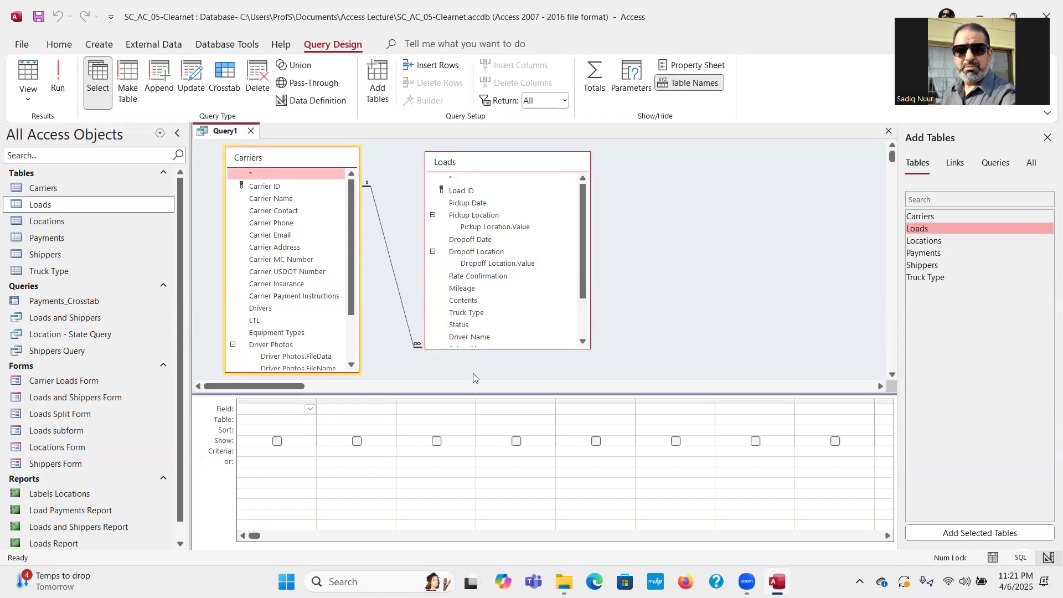
Add Carrier Name, Dropoff Date, Equipment Types and LTL fields to the query grid.
{"action": "double_click", "coordinate": [288, 203]}
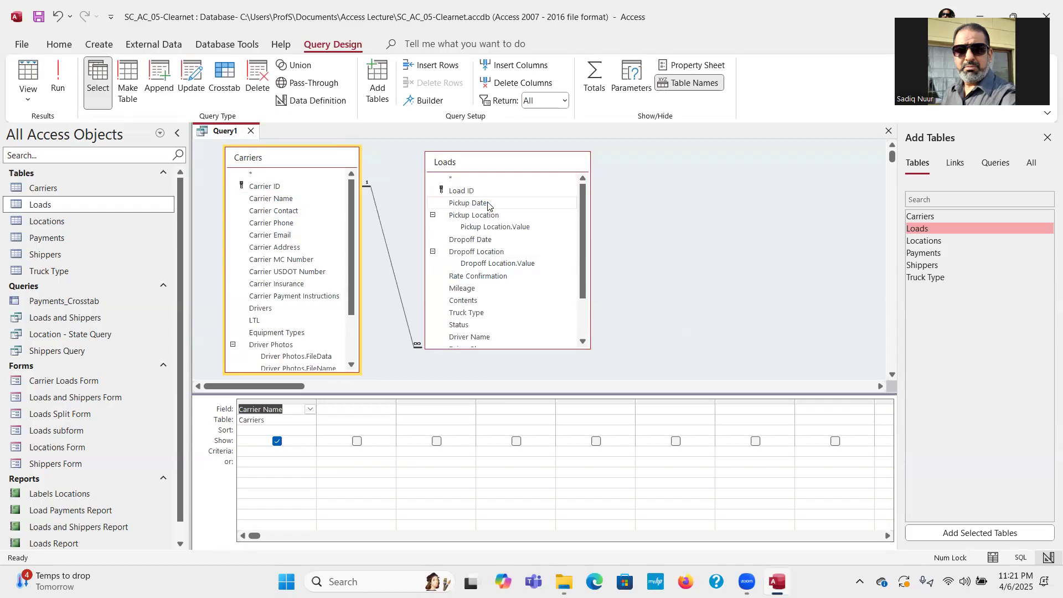
{"action": "double_click", "coordinate": [504, 244]}
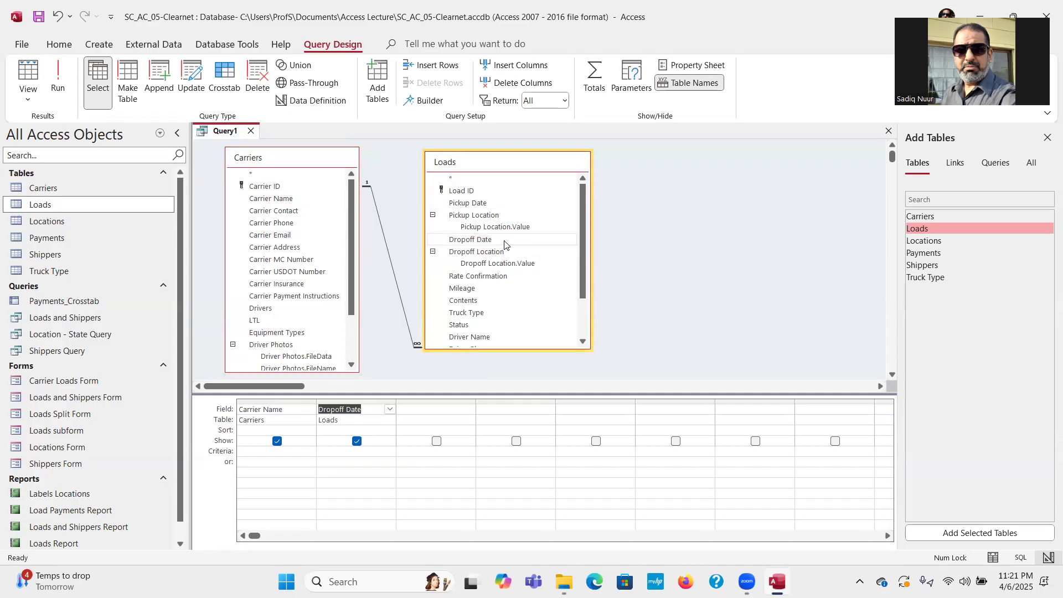
{"action": "left_click_drag", "start_coordinate": [578, 274], "coordinate": [580, 311]}
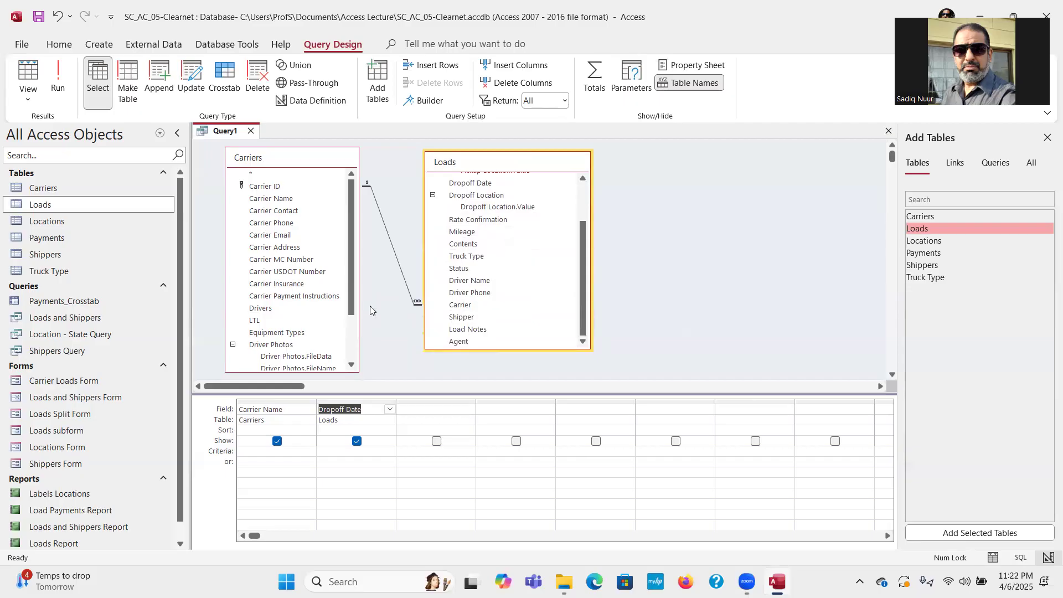
{"action": "double_click", "coordinate": [284, 333]}
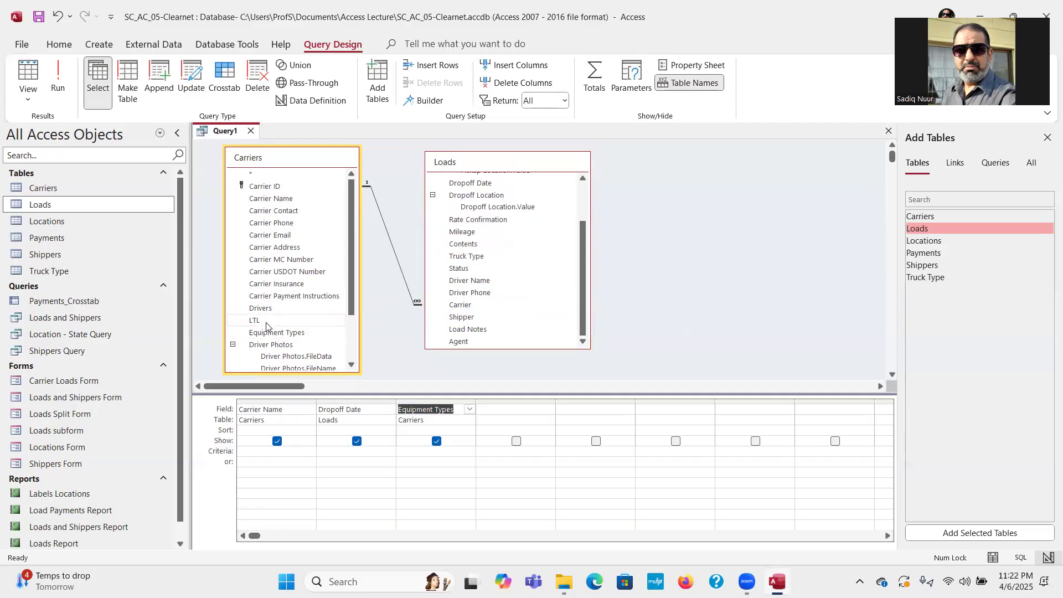
{"action": "double_click", "coordinate": [266, 323]}
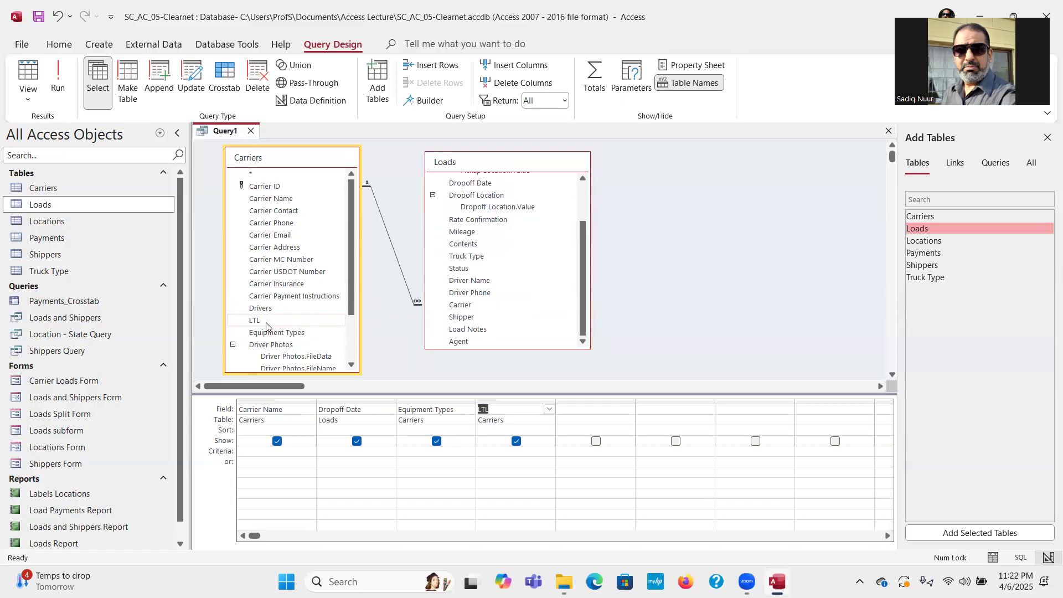
Set the Dropoff Date criterion to >7/3/2024 and run the query to show five records.
{"action": "left_click", "coordinate": [335, 452]}
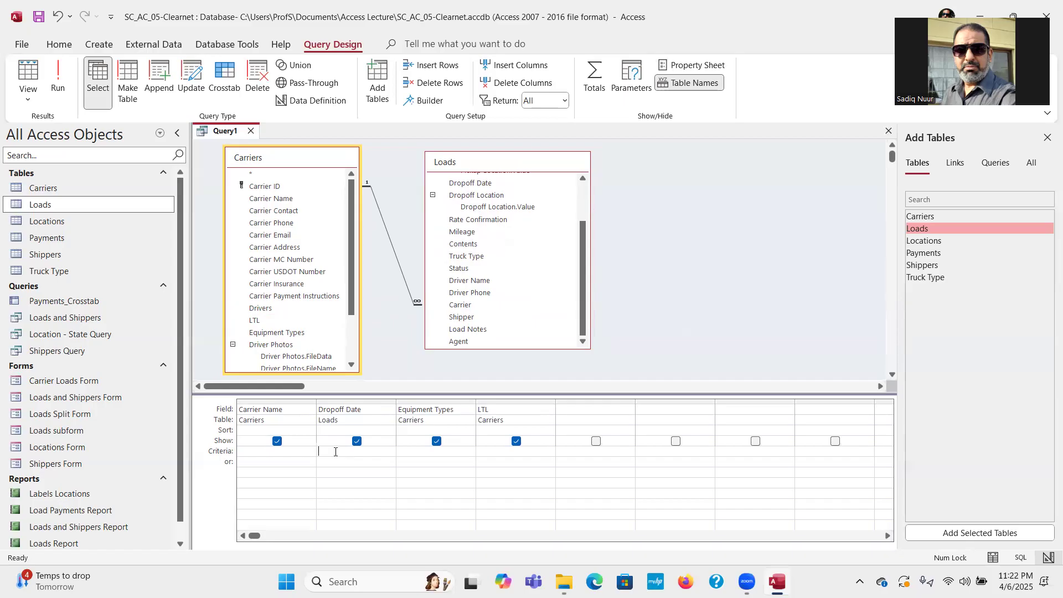
{"action": "type", "text": ">7/3/2024"}
{"action": "left_click", "coordinate": [432, 456]}
{"action": "left_click", "coordinate": [58, 78]}
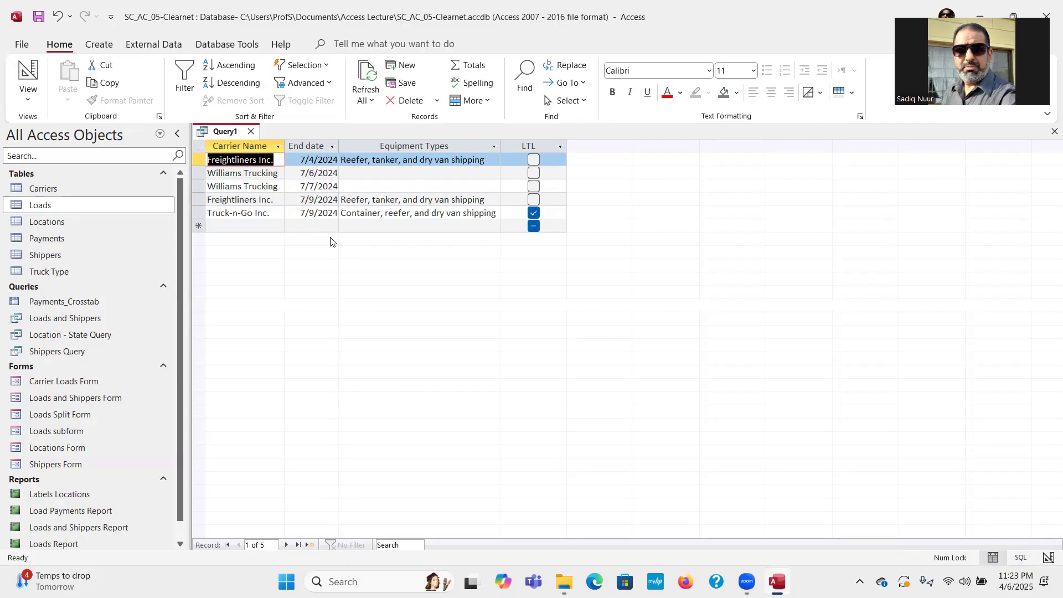
Replace Query1's >7/3/2024 Dropoff Date criterion with *reefer* under Equipment Types and run it.
{"action": "left_click", "coordinate": [30, 74]}
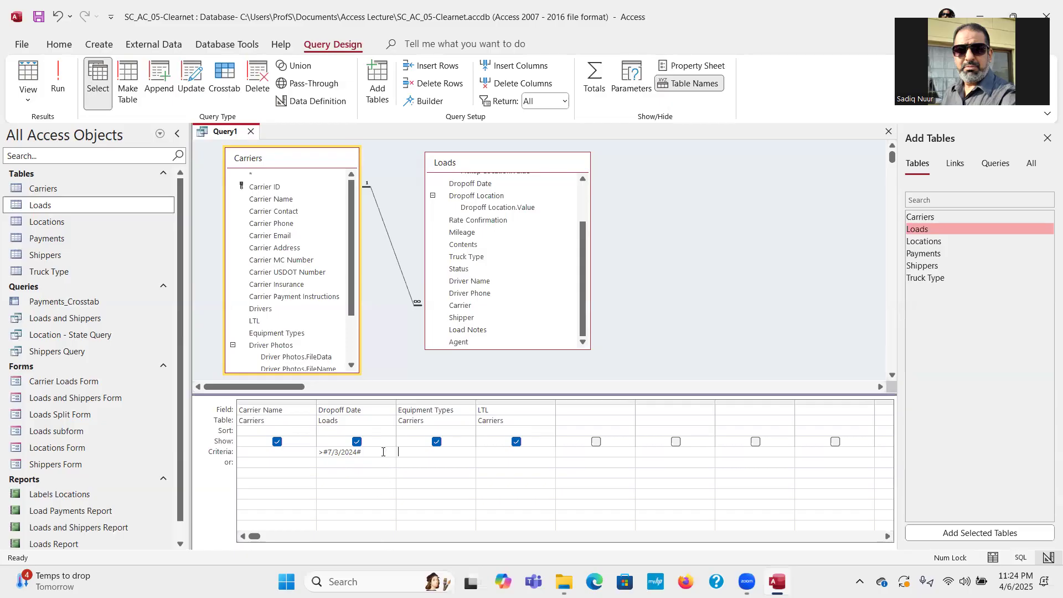
{"action": "left_click_drag", "start_coordinate": [382, 452], "coordinate": [314, 452]}
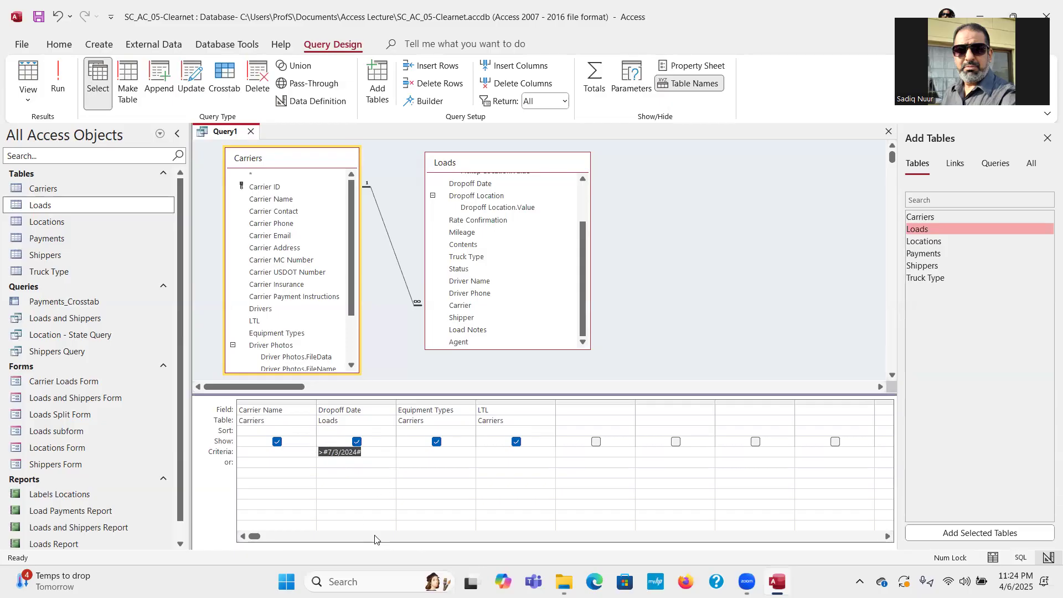
{"action": "key", "text": "Delete"}
{"action": "type", "text": "*"}
{"action": "type", "text": "reefer*"}
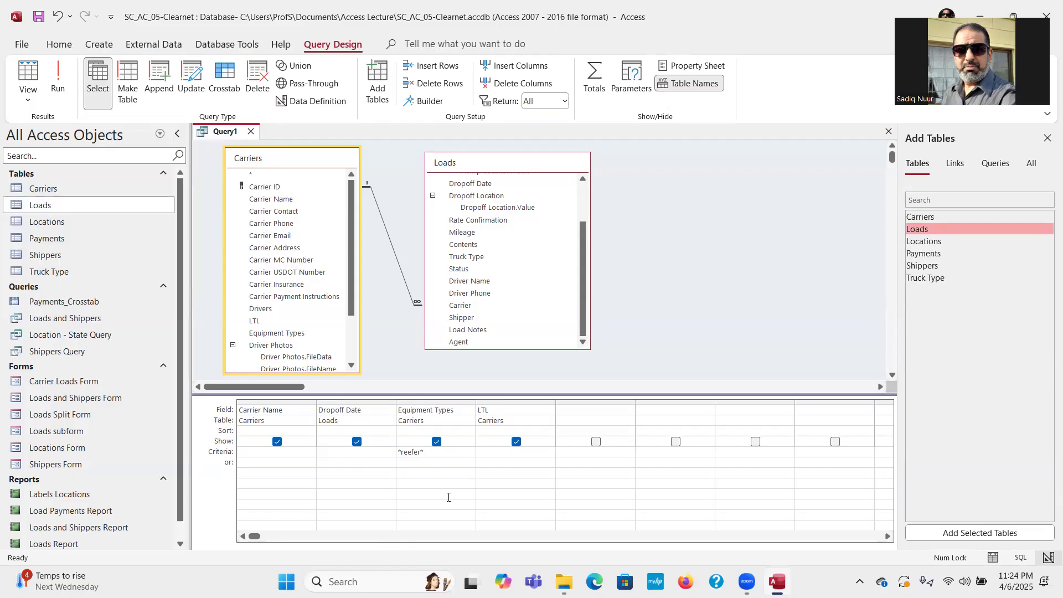
{"action": "left_click", "coordinate": [58, 83]}
{"action": "left_click", "coordinate": [58, 71]}
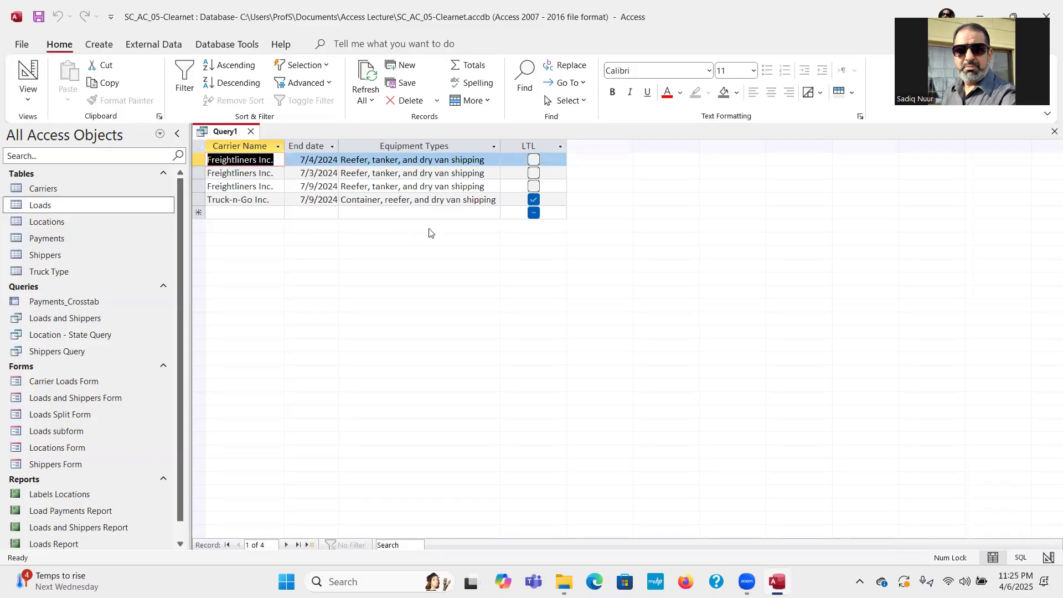
Rerun Query1 to confirm the four reefer records, then return to Design View.
{"action": "left_click", "coordinate": [32, 78]}
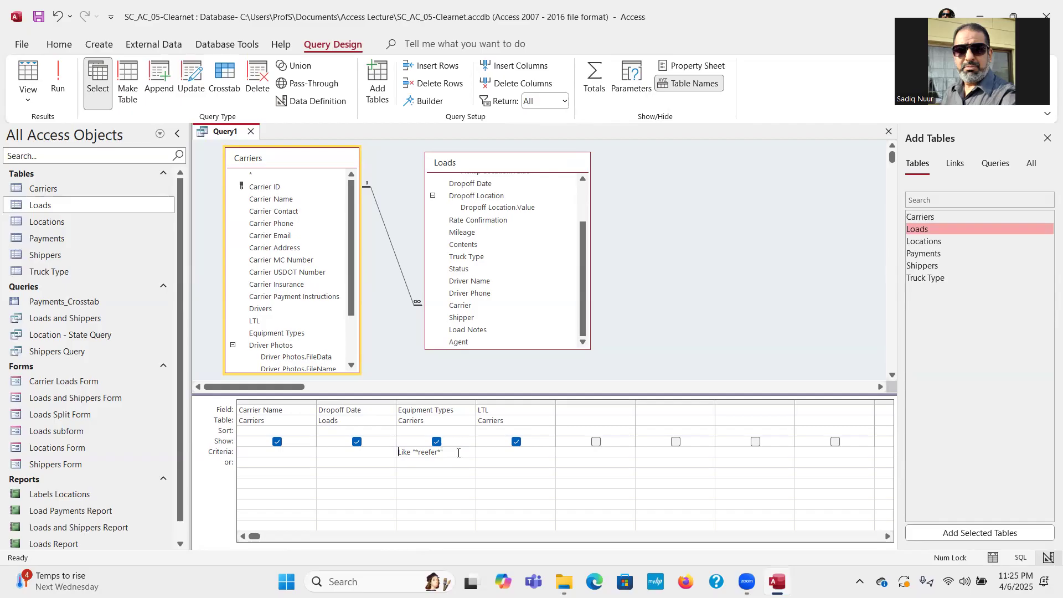
{"action": "left_click", "coordinate": [58, 83]}
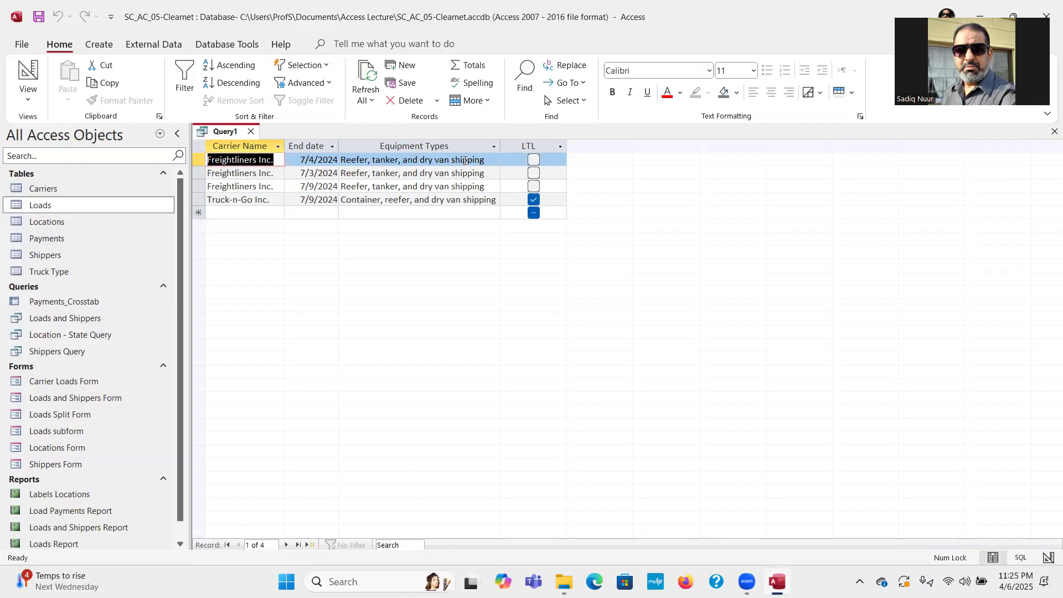
{"action": "left_click", "coordinate": [31, 100]}
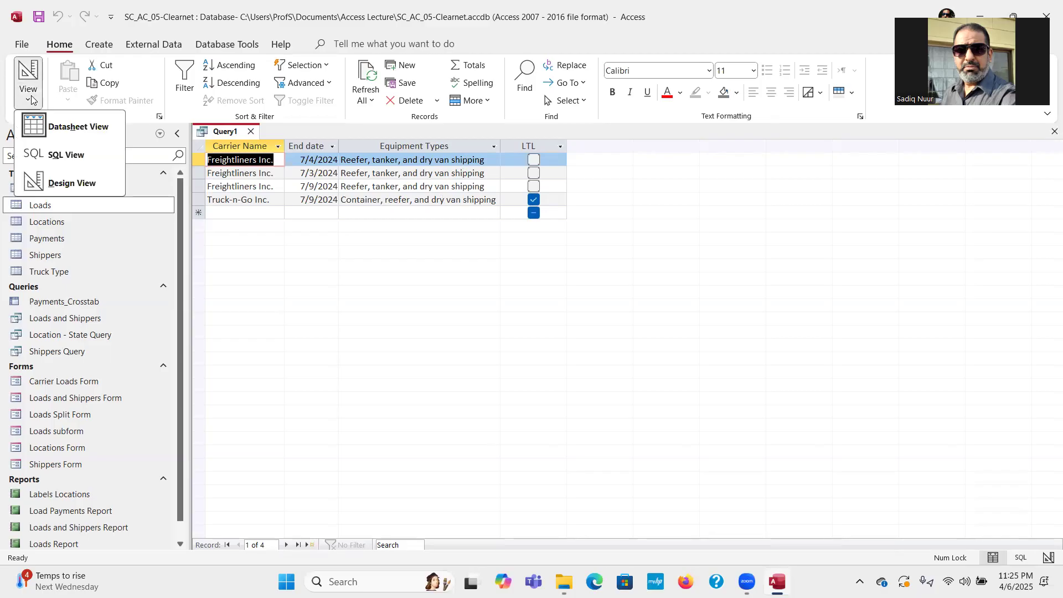
{"action": "left_click", "coordinate": [83, 186]}
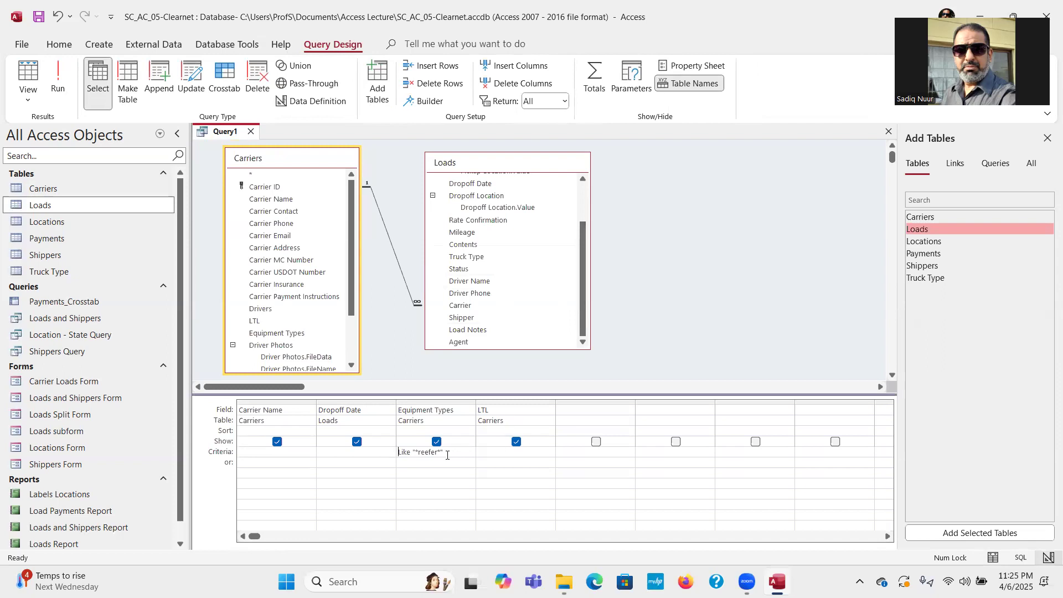
Filter Query1 to Dropoff Date >7/3/2024 and LTL Yes, run it, then close without saving.
{"action": "key", "text": "BackSpace"}
{"action": "key", "text": "BackSpace"}
{"action": "key", "text": "BackSpace"}
{"action": "key", "text": "BackSpace"}
{"action": "key", "text": "BackSpace"}
{"action": "key", "text": "BackSpace"}
{"action": "key", "text": "BackSpace"}
{"action": "key", "text": "BackSpace"}
{"action": "key", "text": "BackSpace"}
{"action": "key", "text": "BackSpace"}
{"action": "key", "text": "BackSpace"}
{"action": "key", "text": "BackSpace"}
{"action": "key", "text": "BackSpace"}
{"action": "key", "text": "BackSpace"}
{"action": "key", "text": "BackSpace"}
{"action": "left_click", "coordinate": [357, 452]}
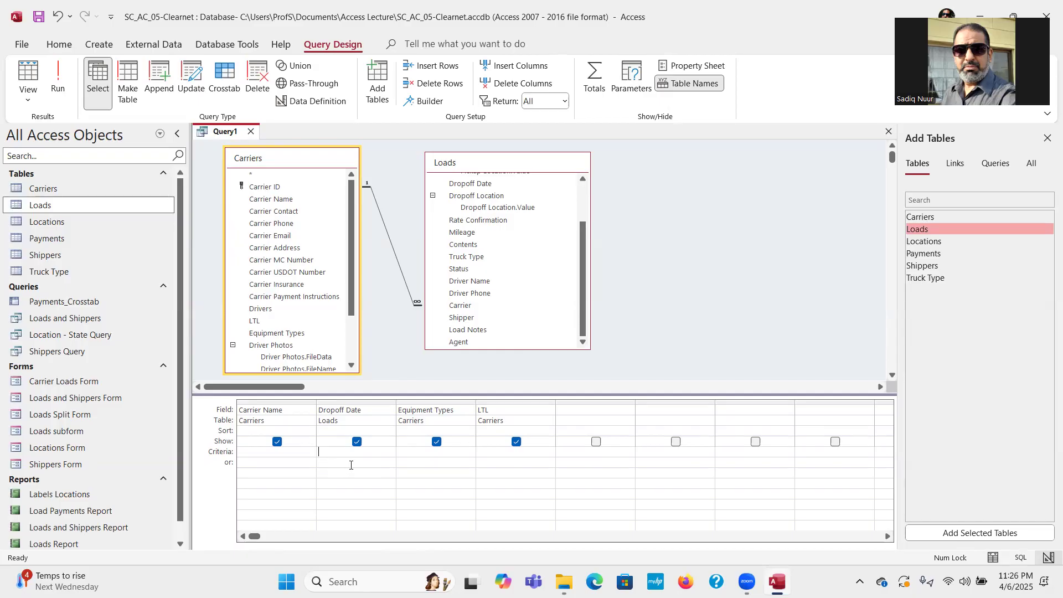
{"action": "type", "text": ">"}
{"action": "type", "text": "7/3/2"}
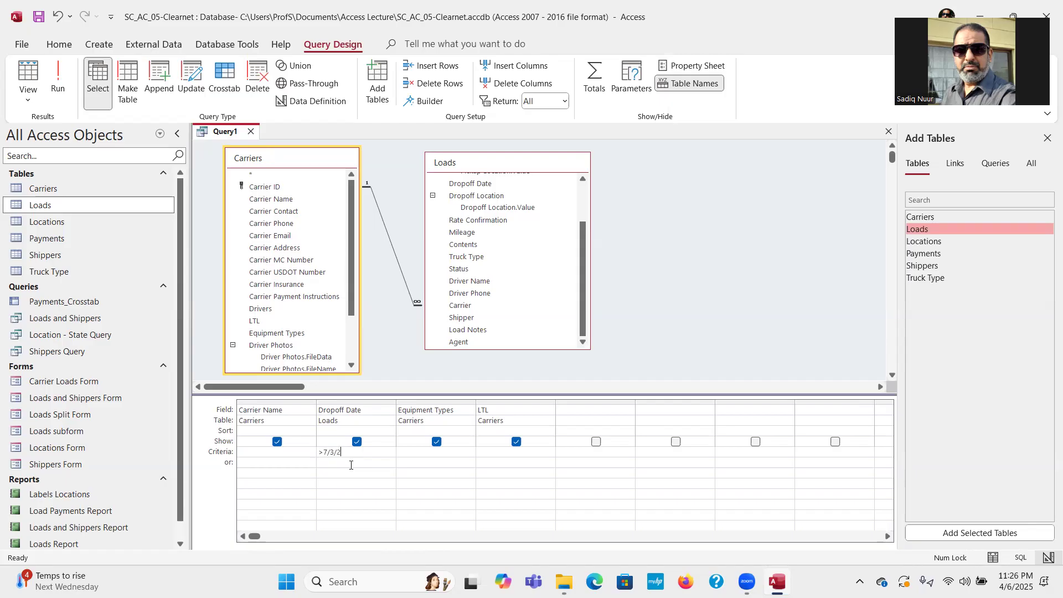
{"action": "type", "text": "024"}
{"action": "left_click", "coordinate": [499, 451]}
{"action": "type", "text": "Yes"}
{"action": "left_click", "coordinate": [60, 83]}
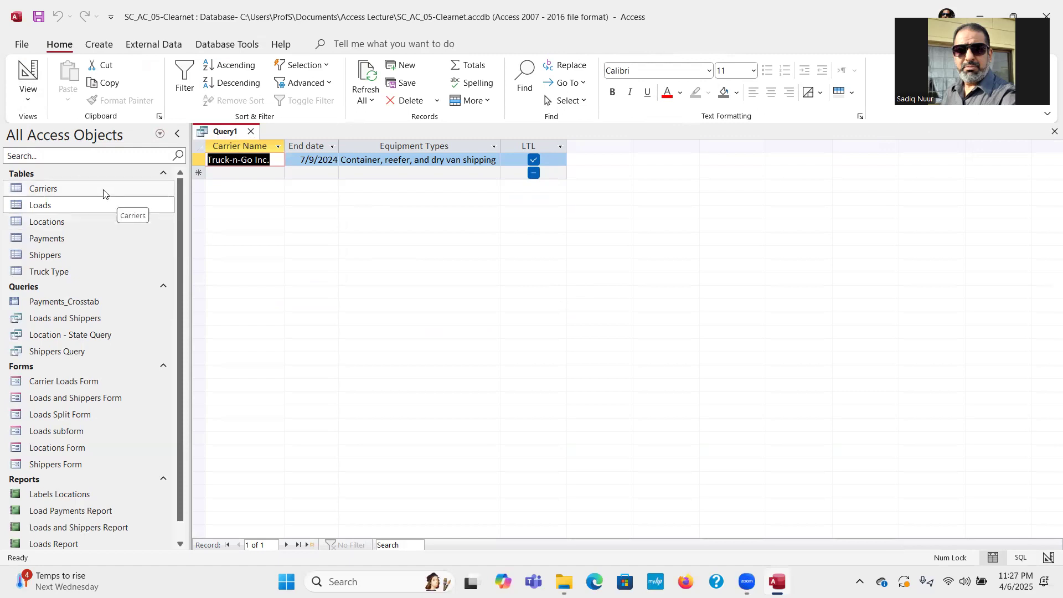
{"action": "left_click", "coordinate": [251, 133]}
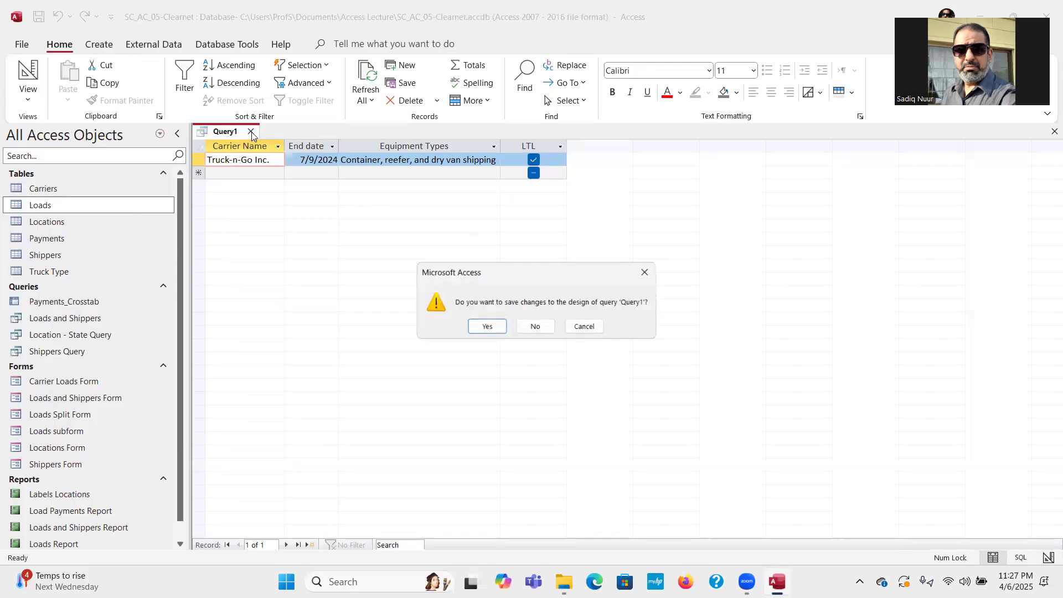
{"action": "left_click", "coordinate": [536, 327]}
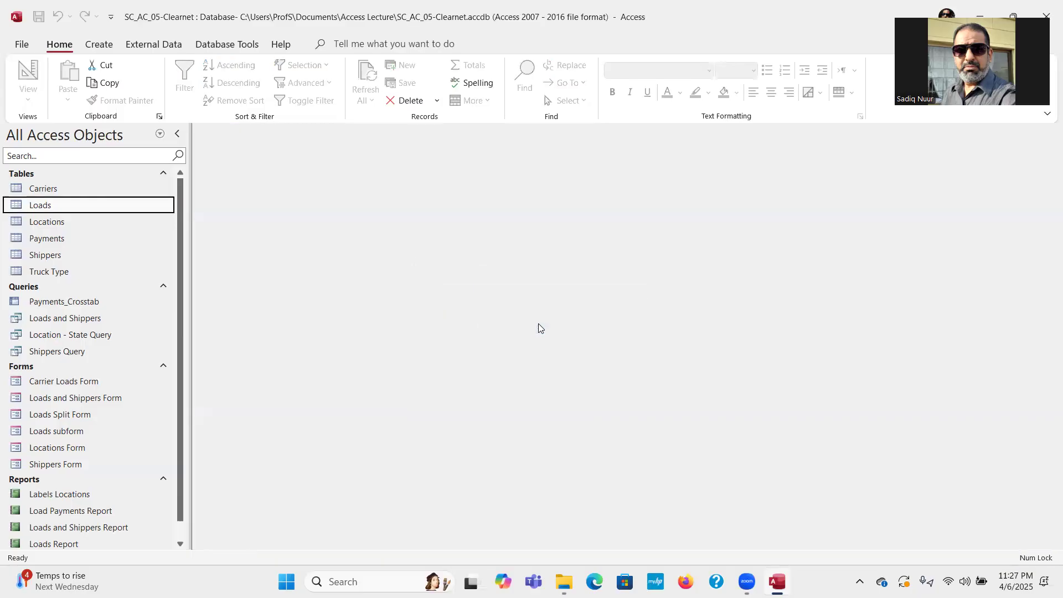
Restore the Access window to a smaller size and close the database.
{"action": "double_click", "coordinate": [313, 31]}
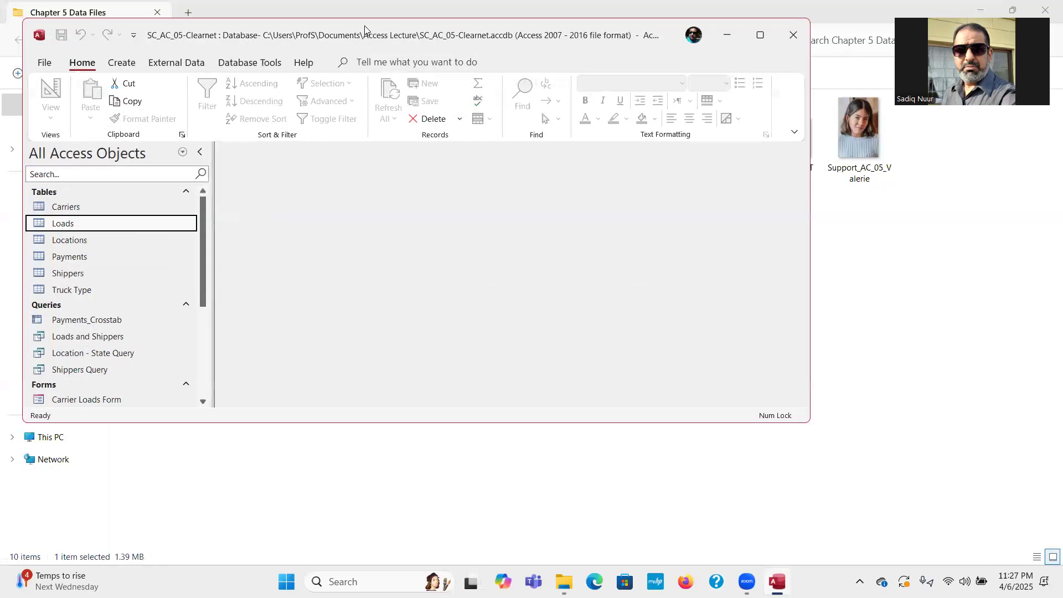
{"action": "left_click_drag", "start_coordinate": [365, 29], "coordinate": [382, 146]}
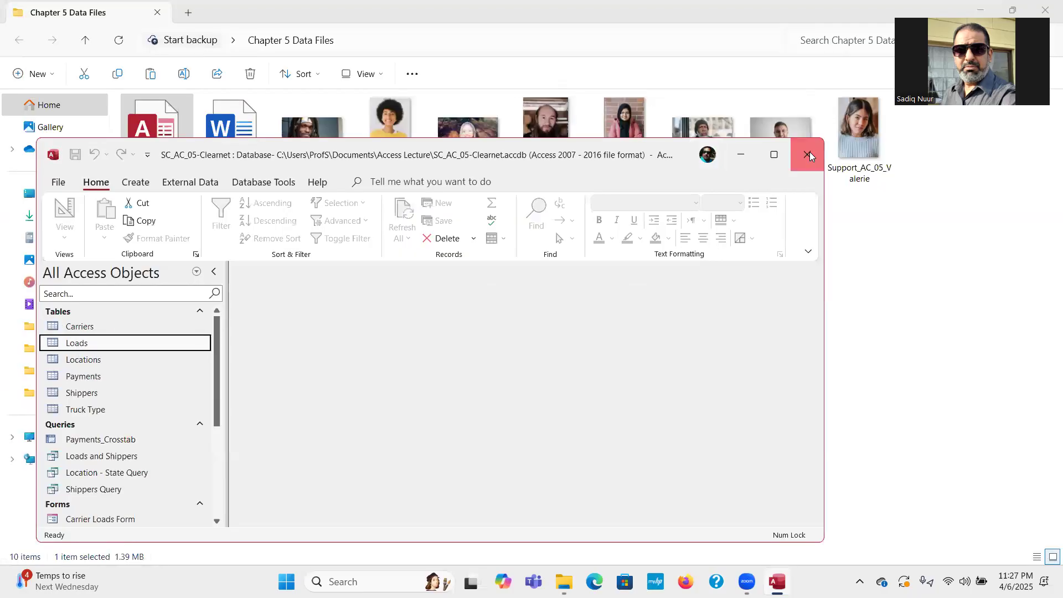
{"action": "left_click", "coordinate": [810, 152]}
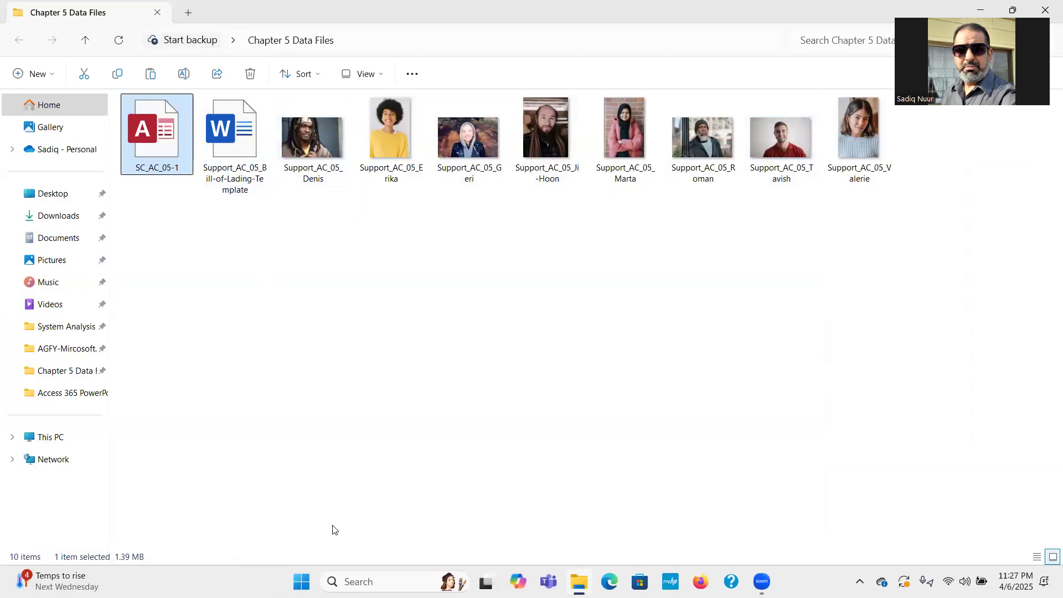
Reopen SC_AC_05-Clearnet from the Documents > Access Lecture folder.
{"action": "left_click", "coordinate": [579, 581]}
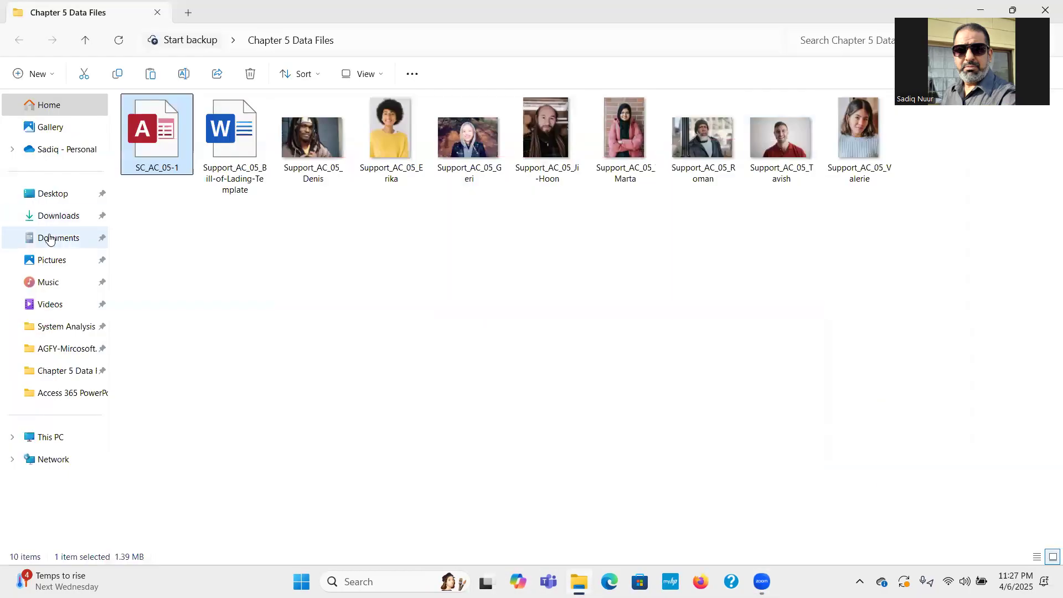
{"action": "left_click", "coordinate": [49, 238]}
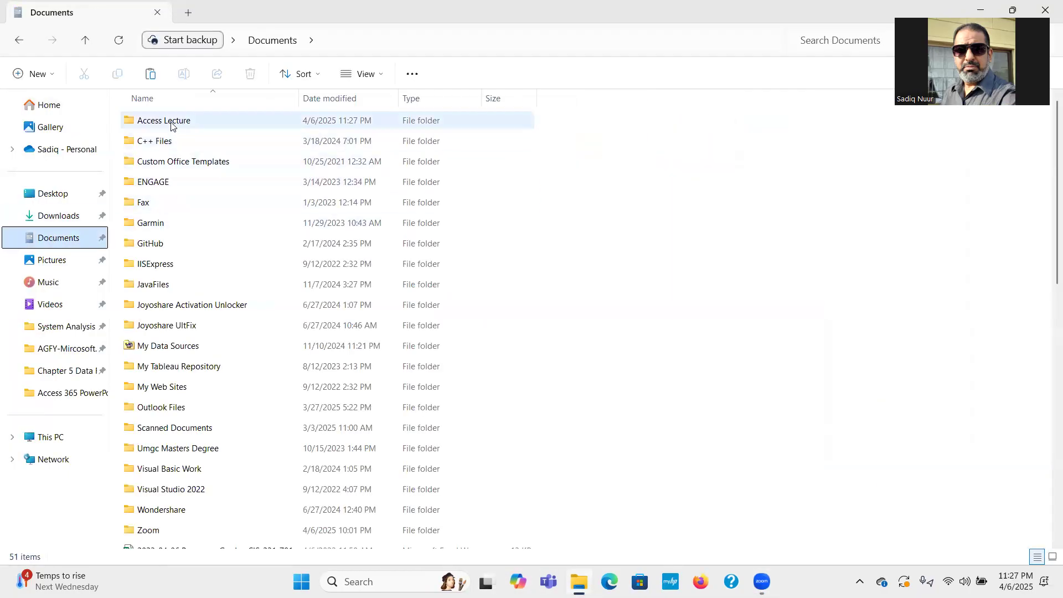
{"action": "double_click", "coordinate": [171, 127]}
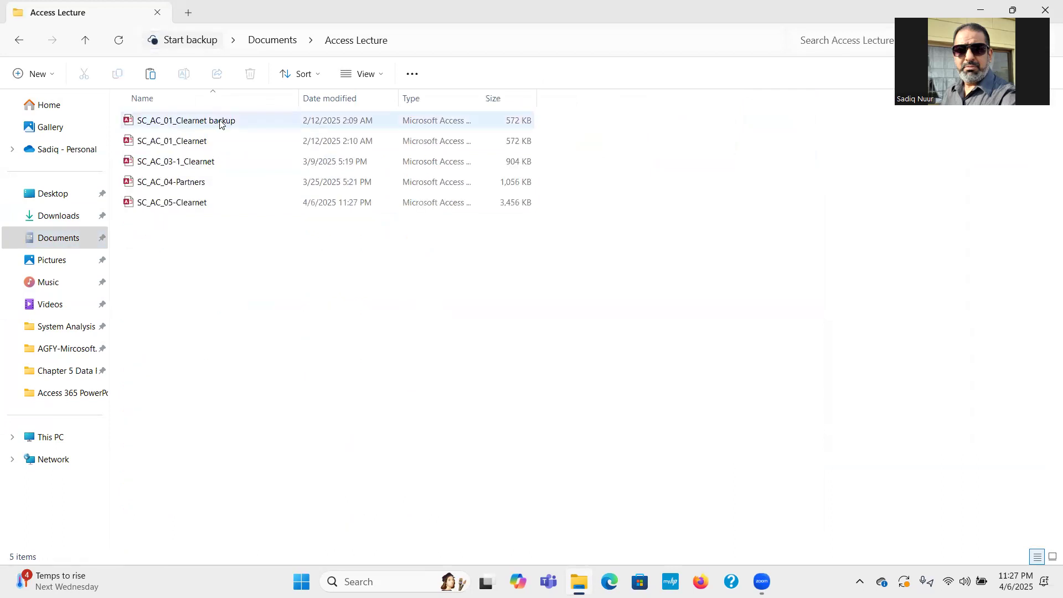
{"action": "double_click", "coordinate": [193, 204]}
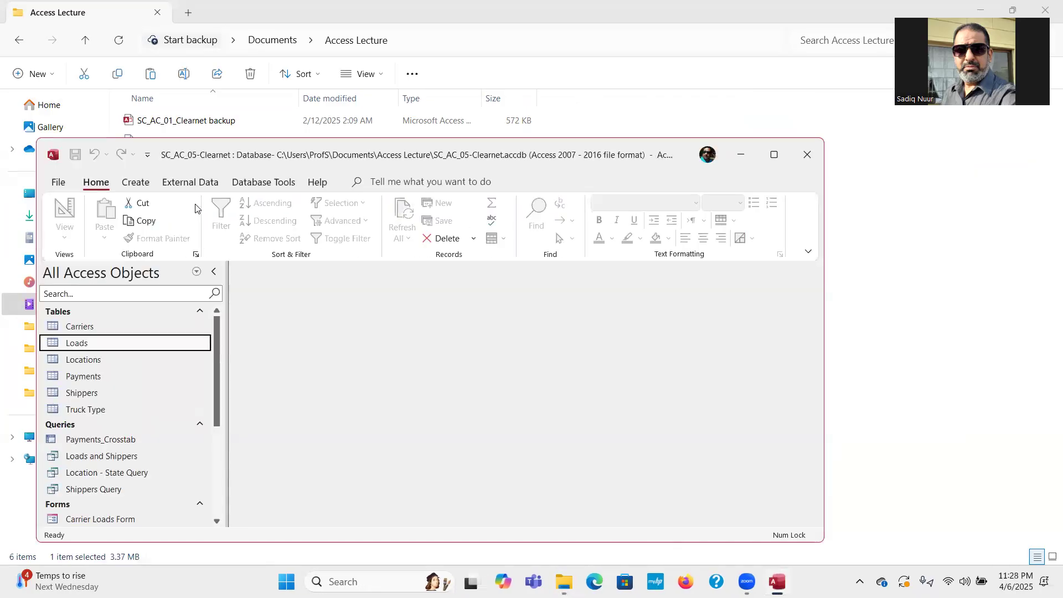
Maximize Access and close the Carrier Loads Form, leaving no objects open.
{"action": "left_click", "coordinate": [774, 156]}
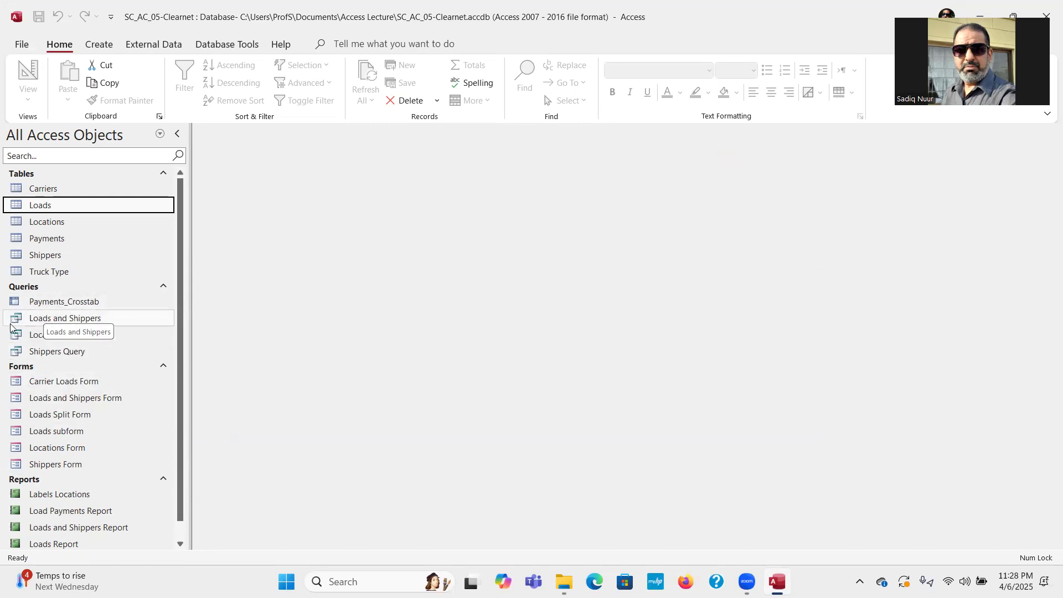
{"action": "double_click", "coordinate": [77, 381]}
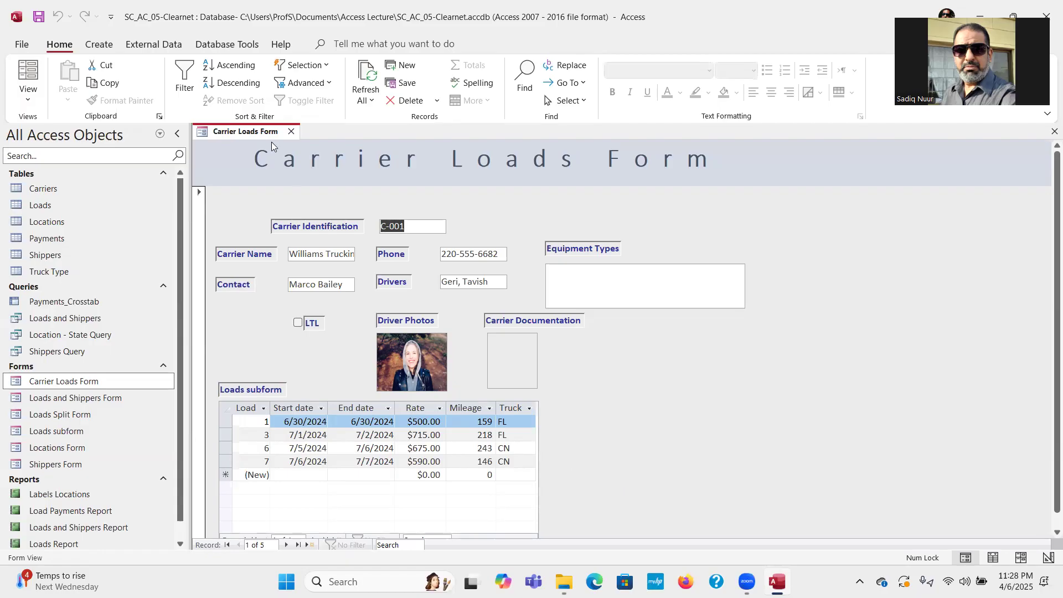
{"action": "left_click", "coordinate": [292, 133]}
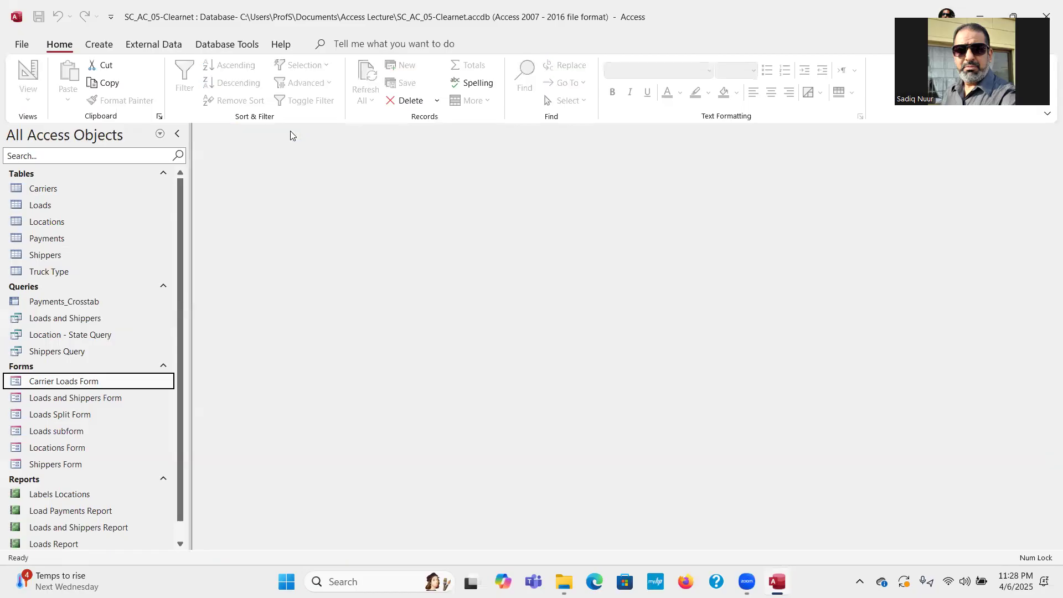
{"action": "left_click", "coordinate": [88, 49]}
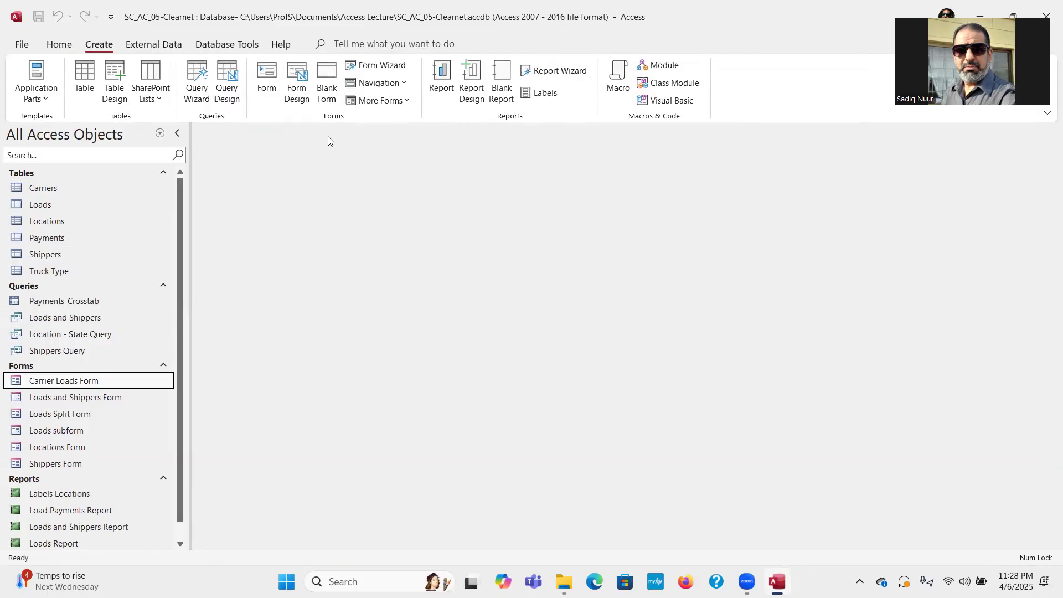
Create a blank form with the Carriers fields Carrier ID, Carrier Name, Contact, Phone and Email.
{"action": "left_click", "coordinate": [325, 83]}
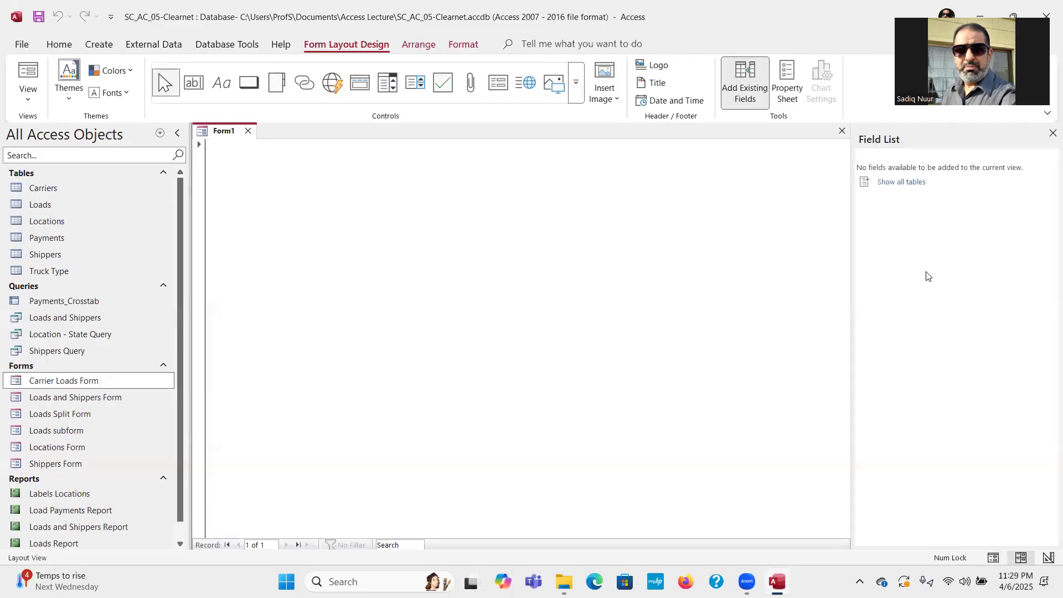
{"action": "left_click", "coordinate": [891, 183]}
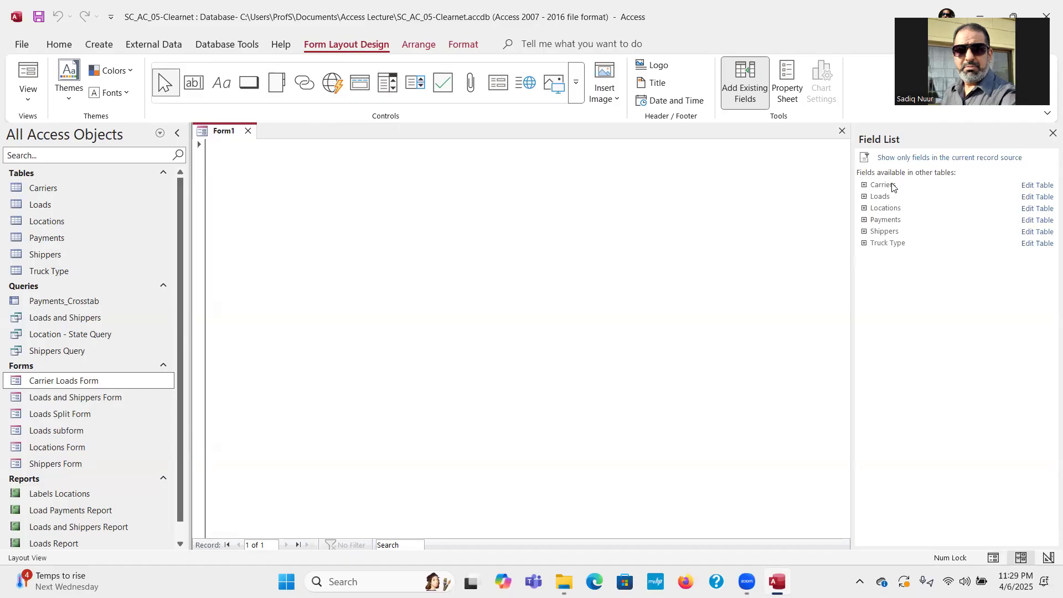
{"action": "left_click", "coordinate": [864, 185]}
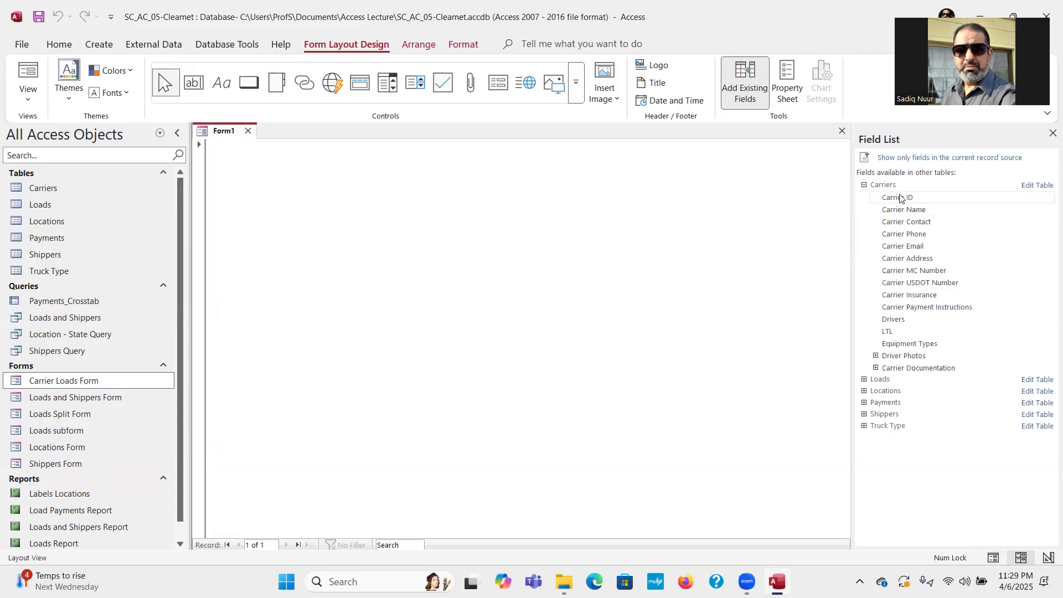
{"action": "left_click_drag", "start_coordinate": [899, 198], "coordinate": [584, 203]}
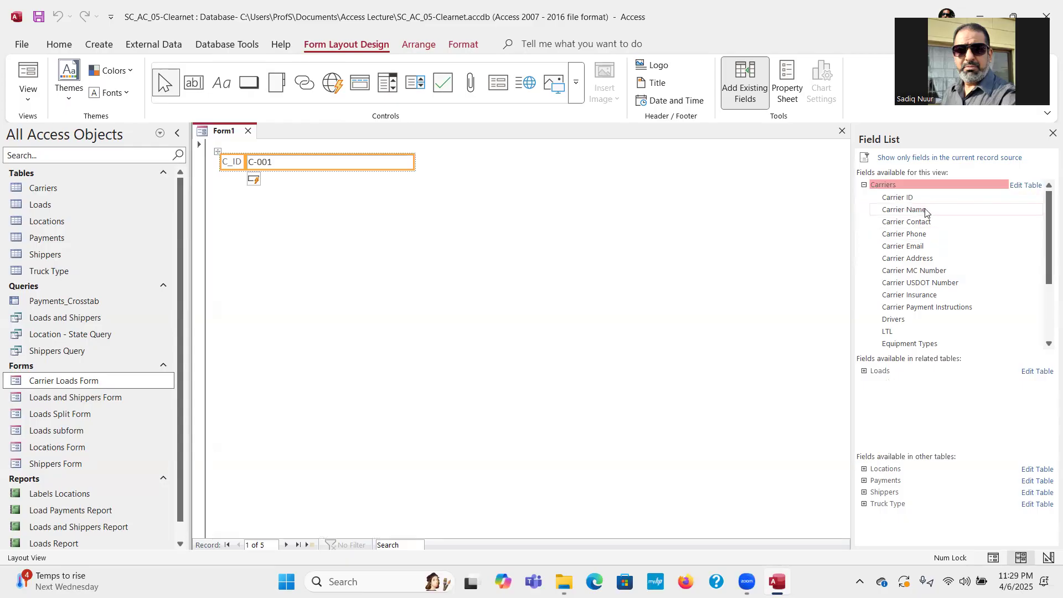
{"action": "left_click_drag", "start_coordinate": [924, 212], "coordinate": [616, 207]}
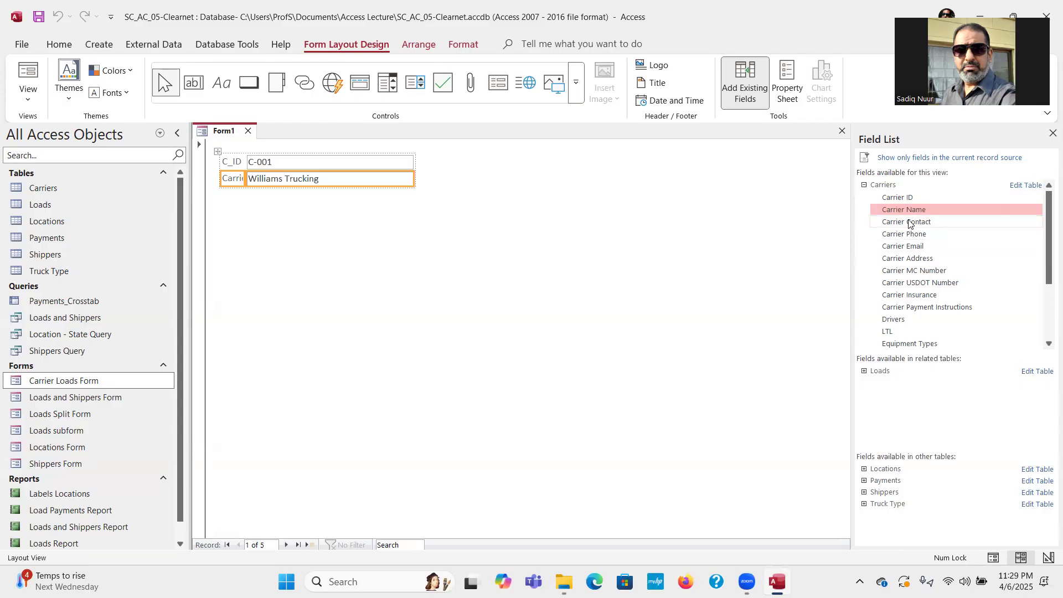
{"action": "left_click_drag", "start_coordinate": [908, 223], "coordinate": [424, 232]}
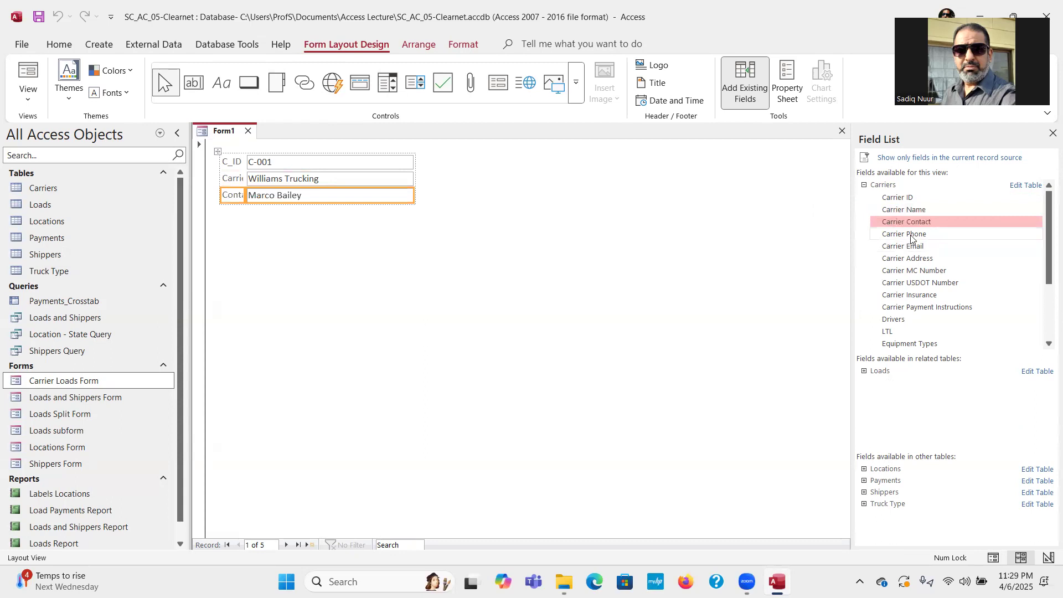
{"action": "left_click_drag", "start_coordinate": [911, 235], "coordinate": [438, 251]}
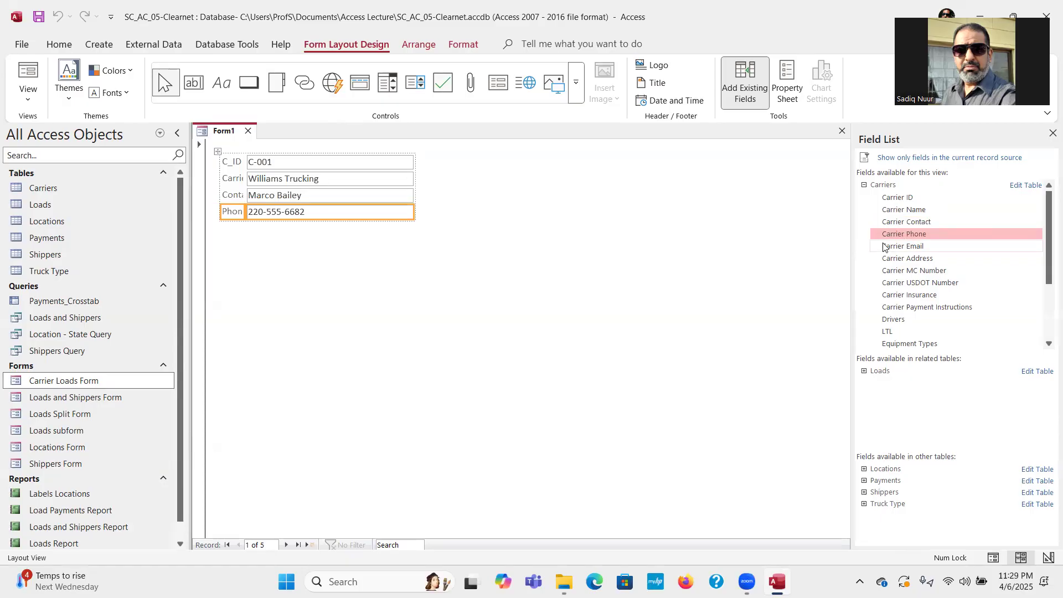
{"action": "left_click_drag", "start_coordinate": [894, 249], "coordinate": [472, 236]}
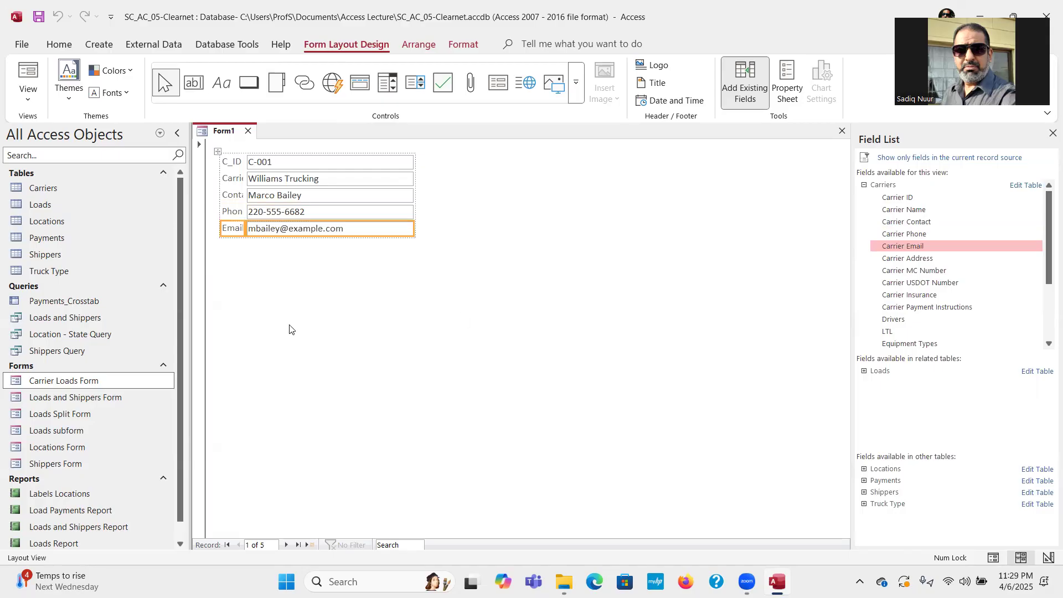
Widen the form's label column so field names show fully, and expand the related Loads fields.
{"action": "left_click", "coordinate": [237, 161]}
{"action": "left_click_drag", "start_coordinate": [245, 161], "coordinate": [296, 159]}
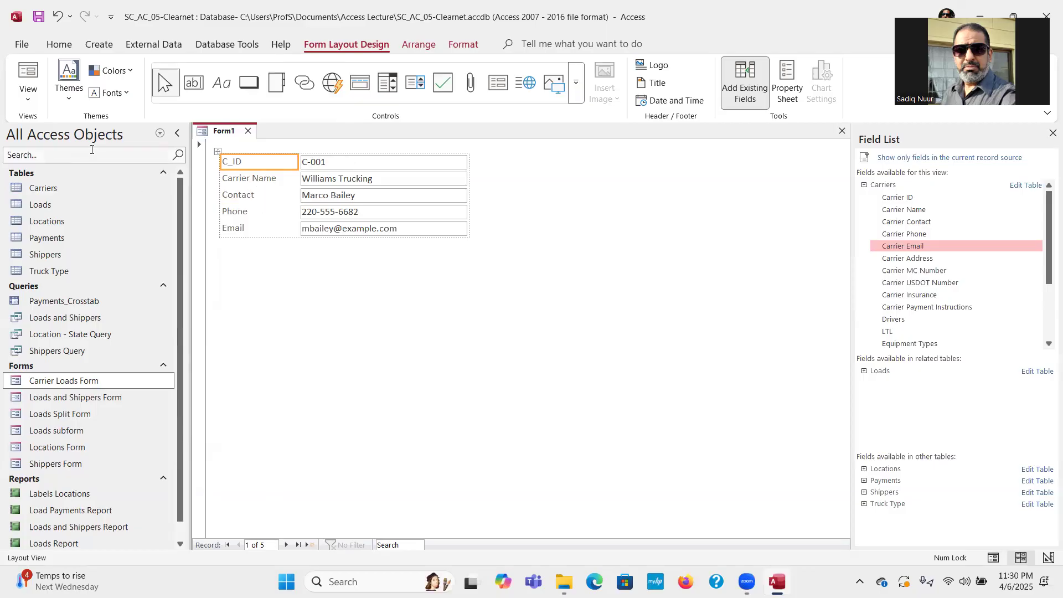
{"action": "left_click", "coordinate": [34, 102]}
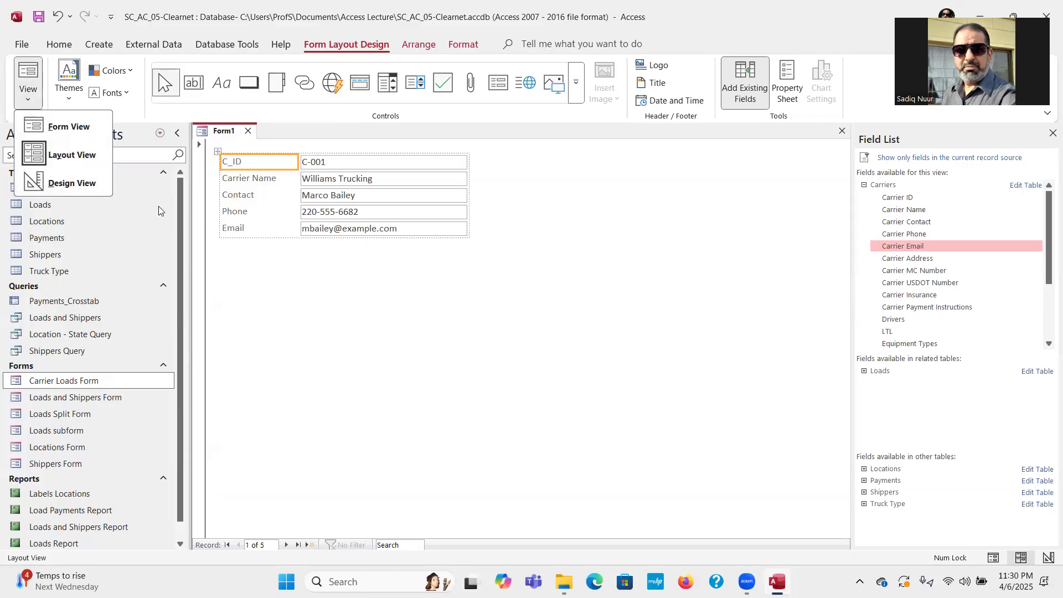
{"action": "left_click", "coordinate": [365, 311]}
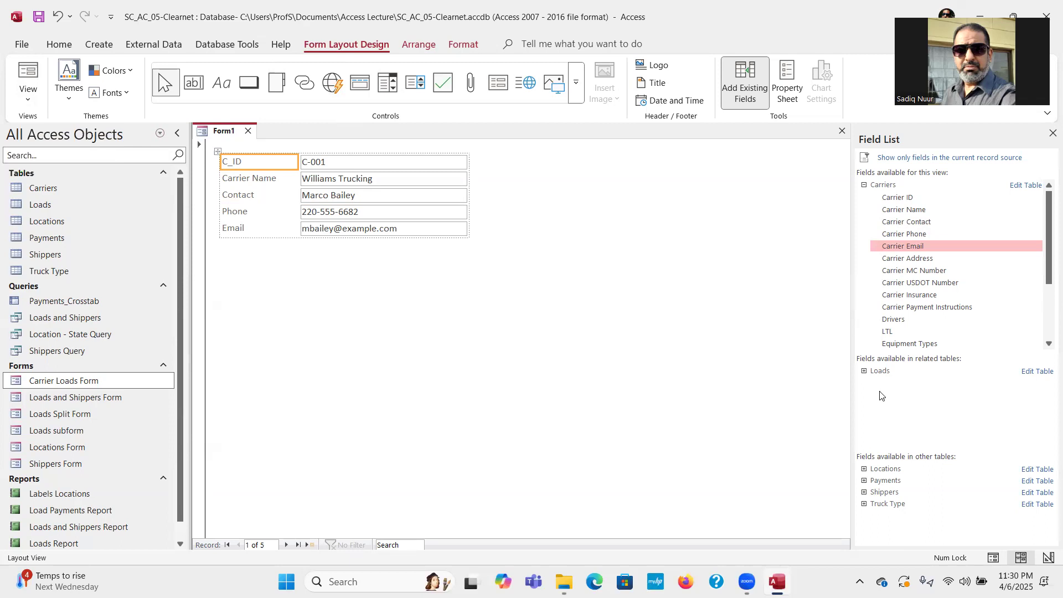
{"action": "left_click", "coordinate": [864, 371]}
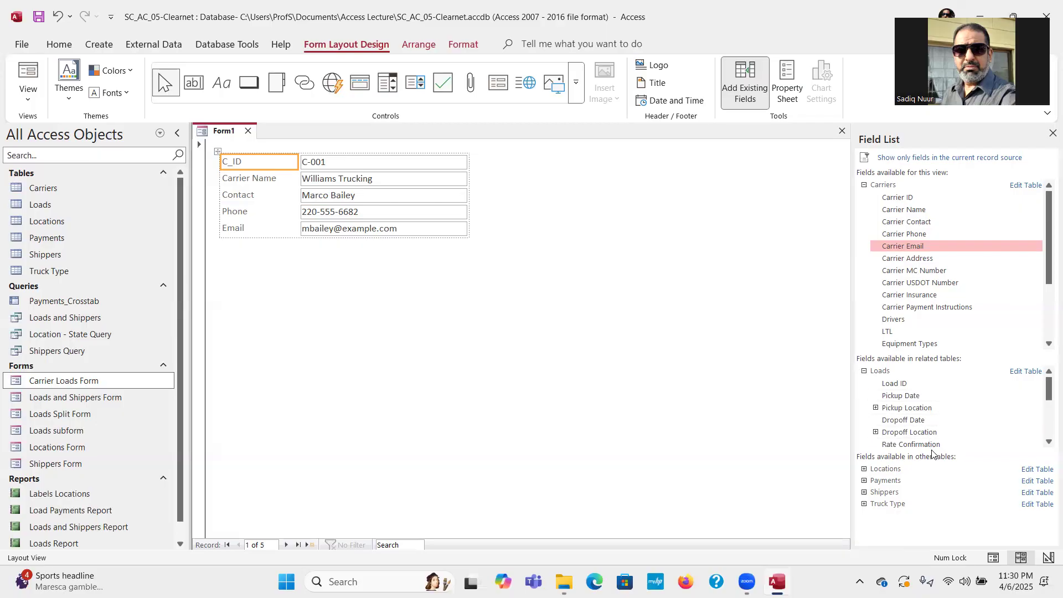
Add Load ID as a datasheet subform under Email, drop the extra End date subform, and save Loads_DatasheetSub1.
{"action": "mouse_move", "coordinate": [1049, 392]}
{"action": "left_mouse_down"}
{"action": "mouse_move", "coordinate": [1048, 428]}
{"action": "mouse_move", "coordinate": [1047, 390]}
{"action": "left_mouse_up"}
{"action": "left_click_drag", "start_coordinate": [923, 424], "coordinate": [253, 304]}
{"action": "left_click_drag", "start_coordinate": [245, 356], "coordinate": [230, 305]}
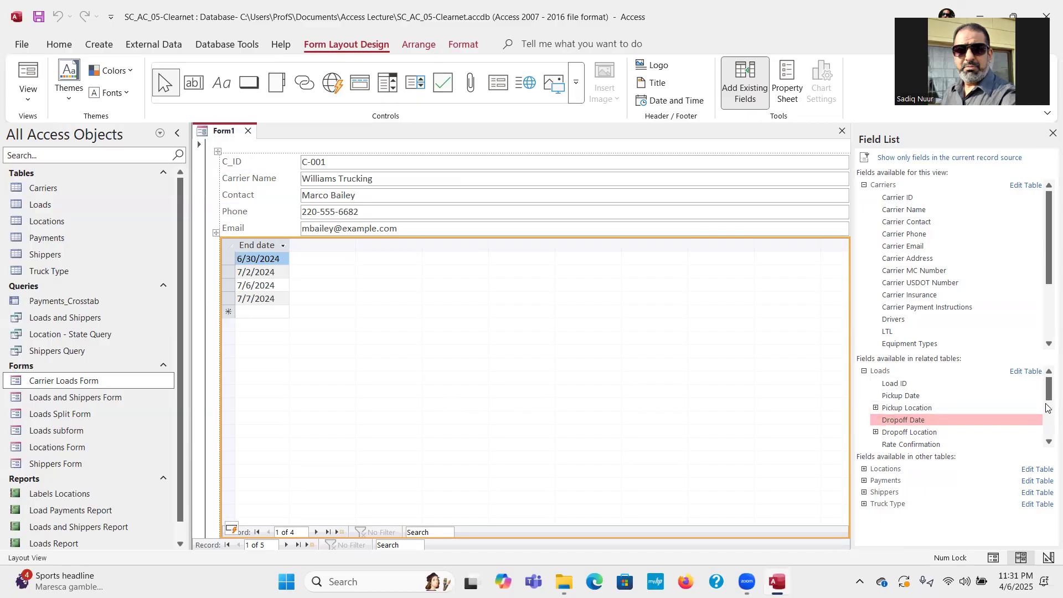
{"action": "left_click_drag", "start_coordinate": [1048, 389], "coordinate": [1048, 408]}
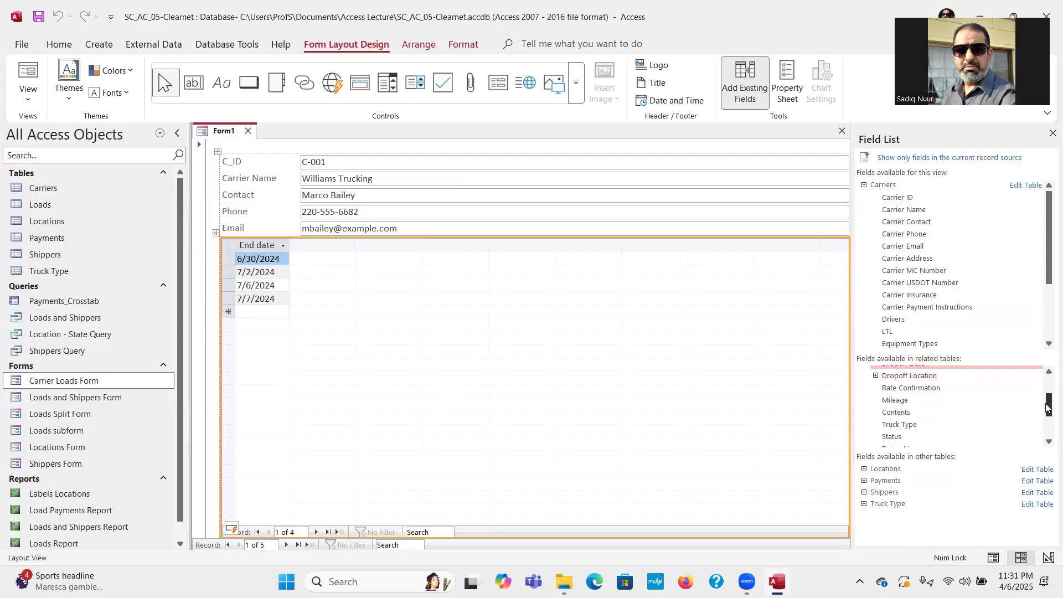
{"action": "left_click_drag", "start_coordinate": [1047, 408], "coordinate": [1047, 387]}
{"action": "left_click_drag", "start_coordinate": [900, 388], "coordinate": [484, 327]}
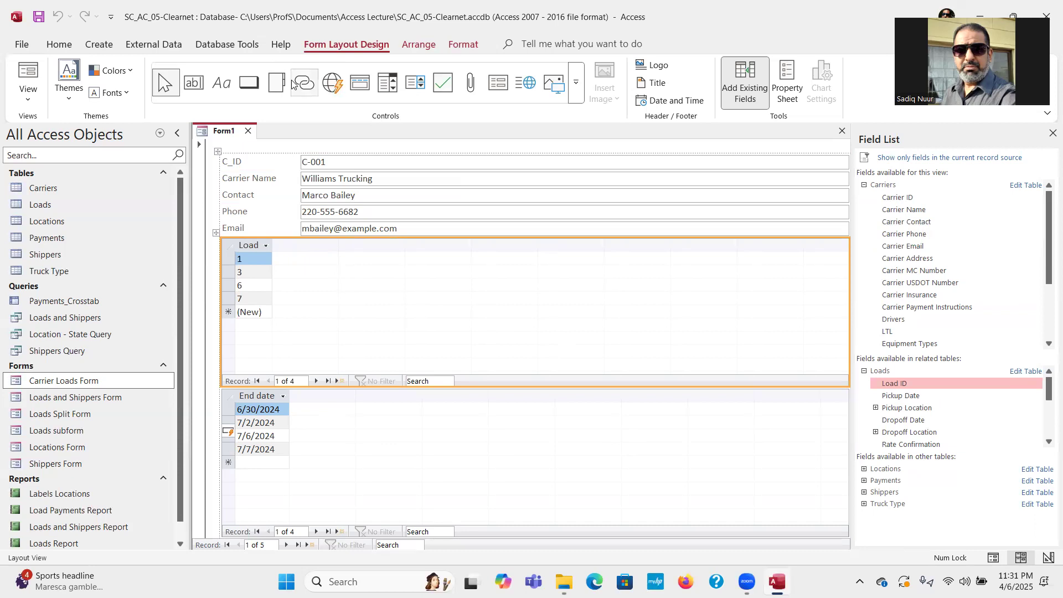
{"action": "left_click", "coordinate": [442, 459]}
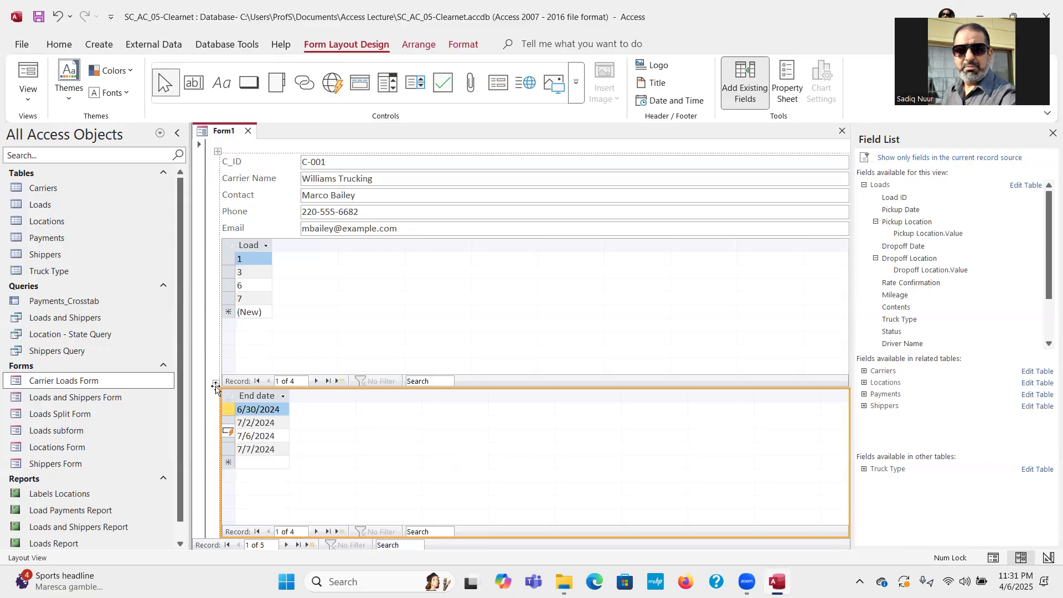
{"action": "key", "text": "ctrl+s"}
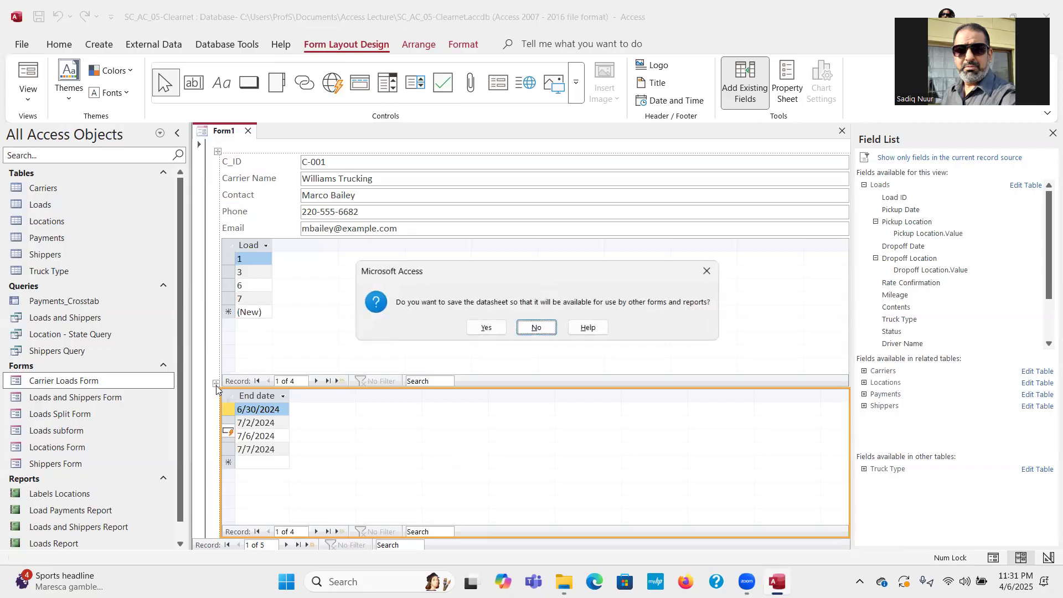
{"action": "left_click", "coordinate": [486, 328]}
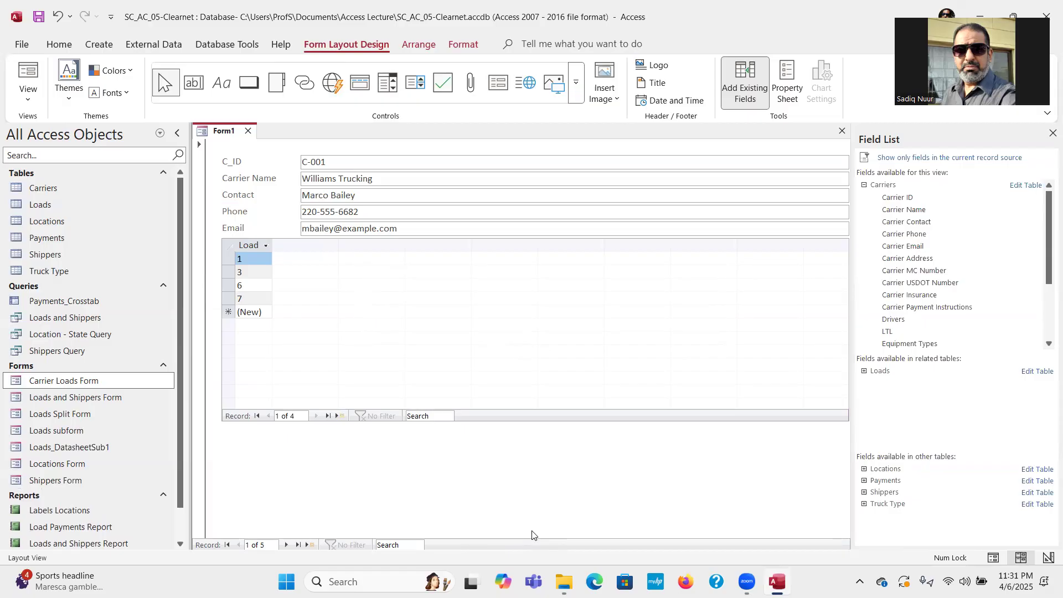
Add the Dropoff Date (End date) column beside Load in the Loads subform.
{"action": "left_click", "coordinate": [554, 353]}
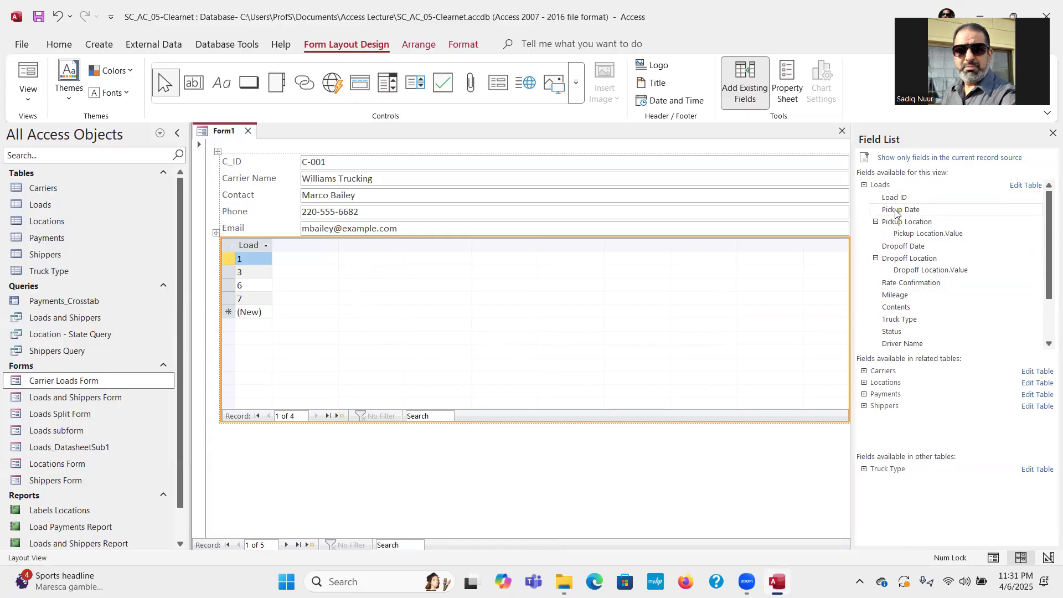
{"action": "left_click_drag", "start_coordinate": [897, 246], "coordinate": [816, 250]}
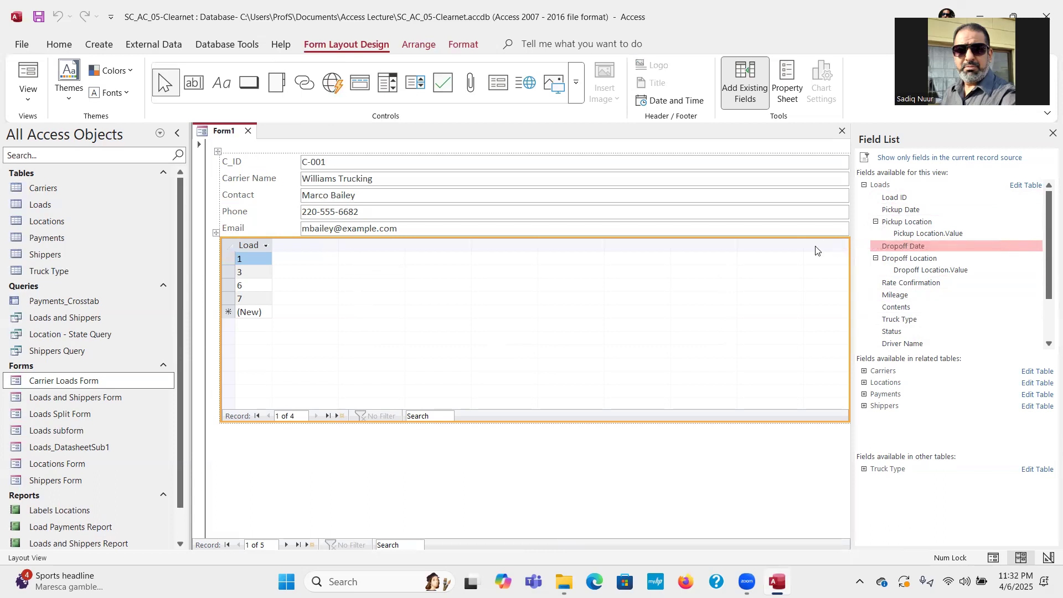
{"action": "left_click_drag", "start_coordinate": [898, 252], "coordinate": [264, 245]}
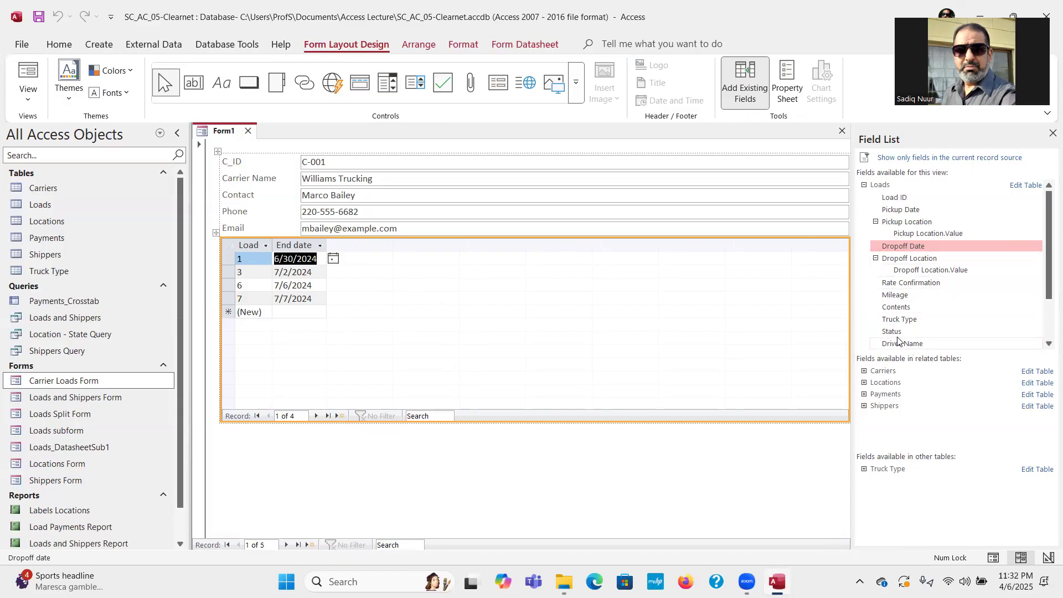
Add Status and Shipper columns after End date, then preview the form in Form View.
{"action": "left_click_drag", "start_coordinate": [892, 331], "coordinate": [320, 251]}
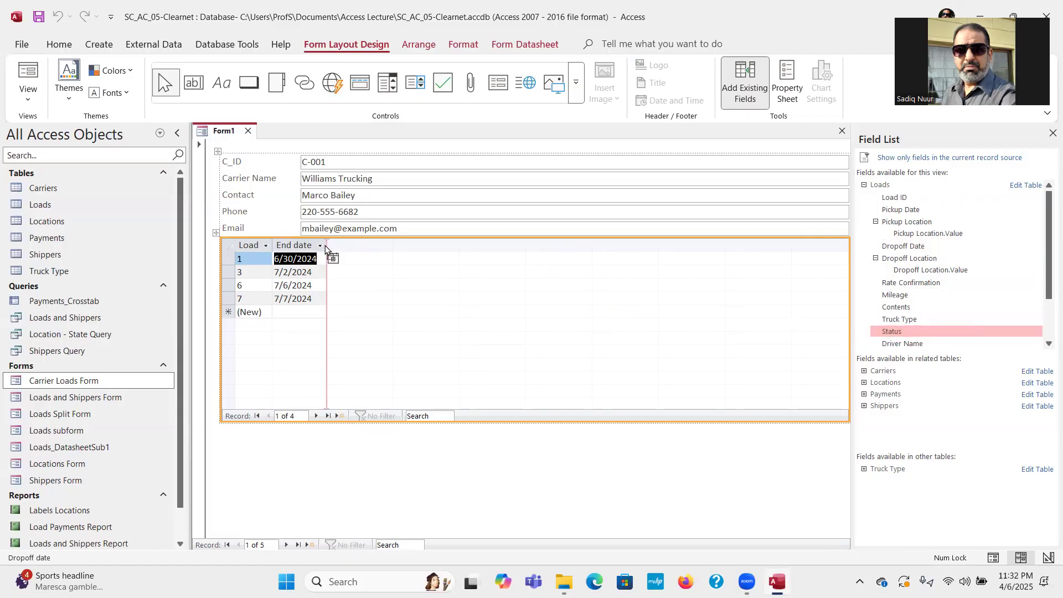
{"action": "left_click_drag", "start_coordinate": [325, 246], "coordinate": [325, 246]}
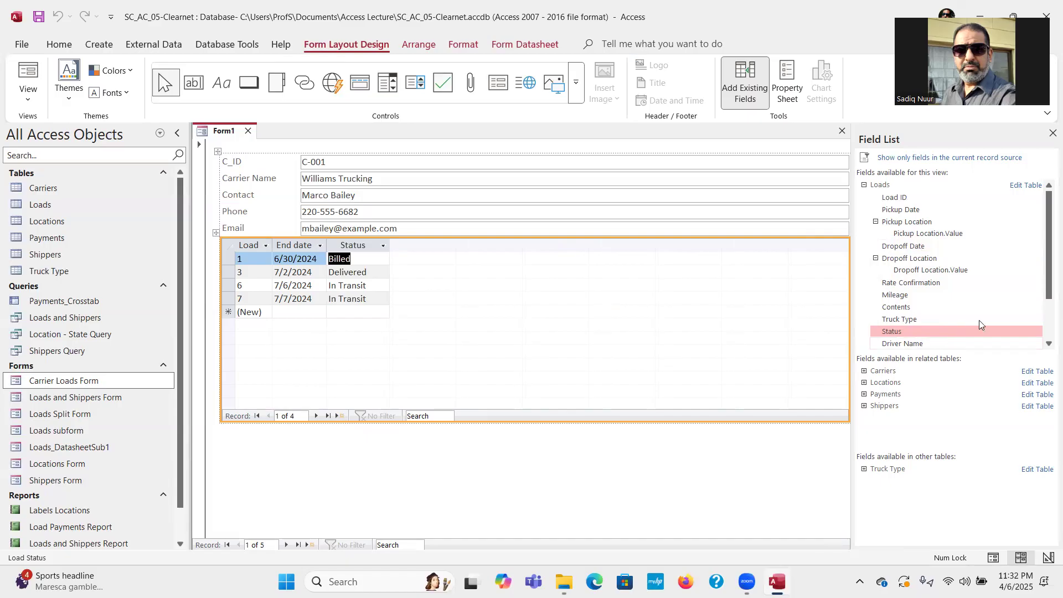
{"action": "left_click_drag", "start_coordinate": [1046, 263], "coordinate": [1046, 302]}
{"action": "left_click", "coordinate": [907, 320]}
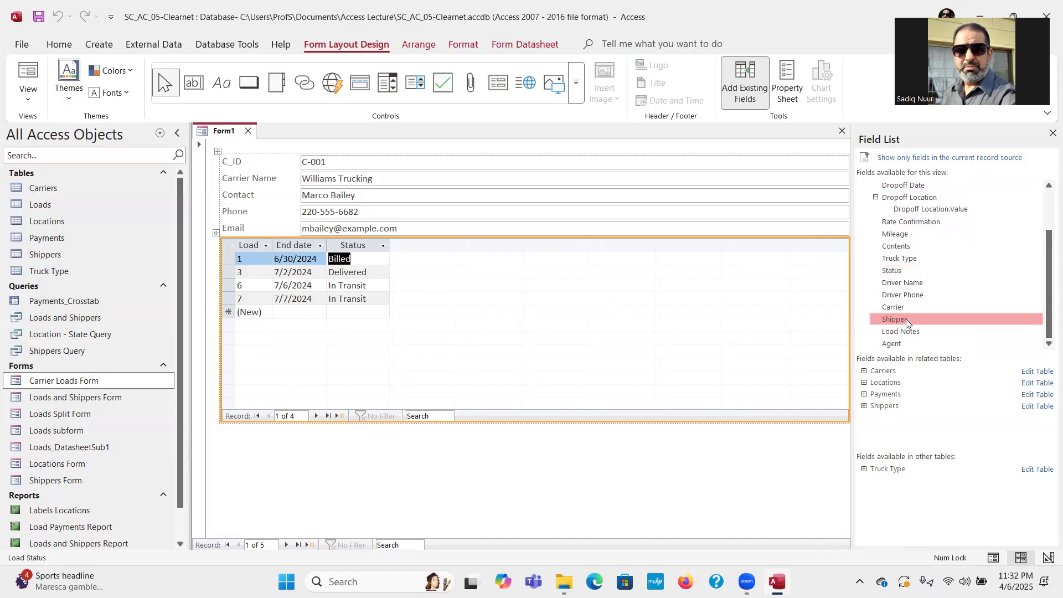
{"action": "left_click_drag", "start_coordinate": [894, 319], "coordinate": [387, 247]}
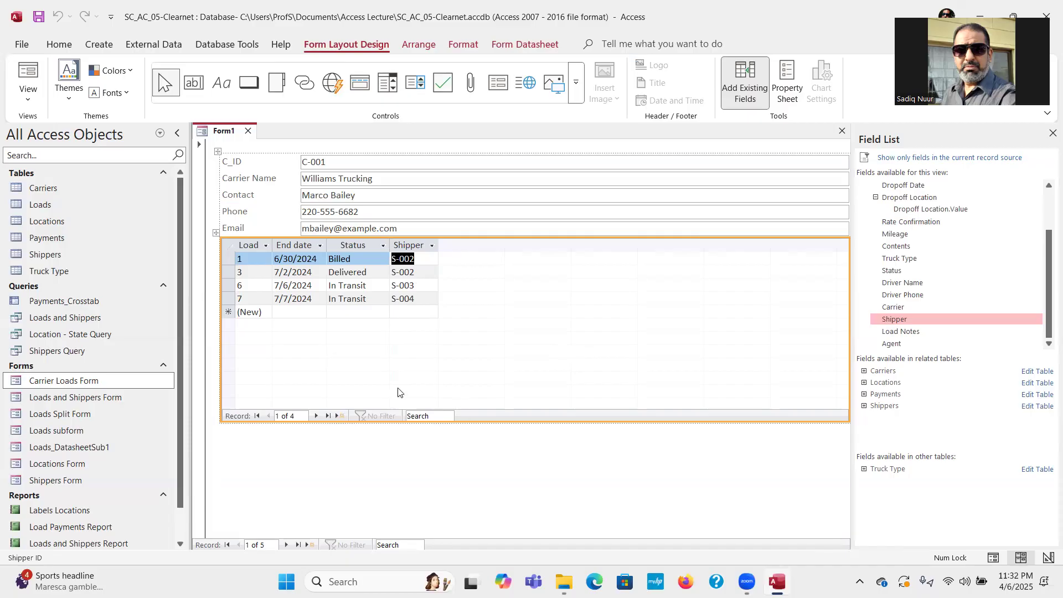
{"action": "left_click", "coordinate": [29, 69]}
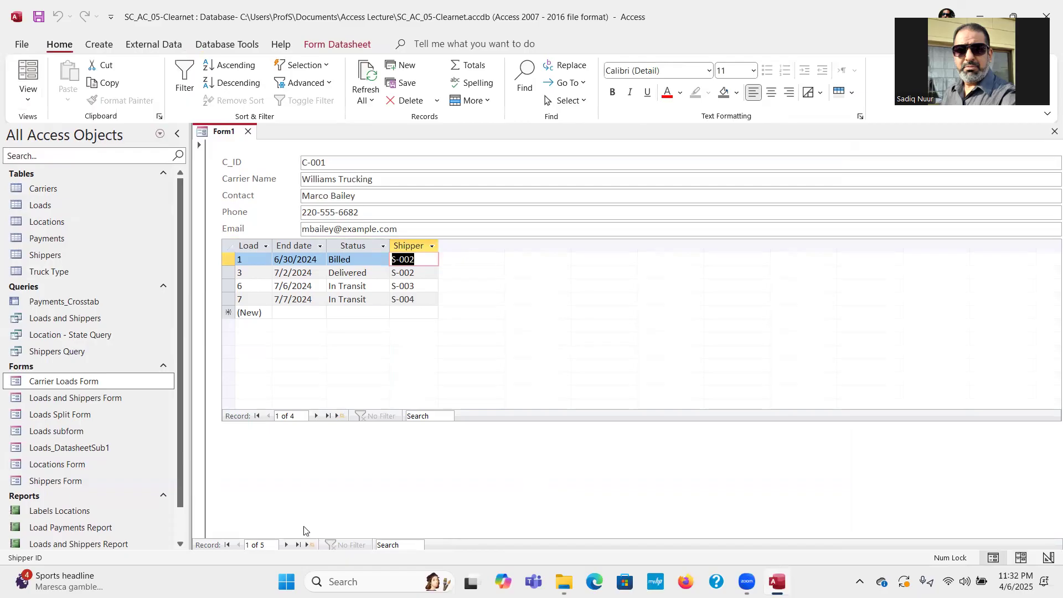
Browse forward through three carrier records, return to record 1, and go back to Layout View.
{"action": "left_click", "coordinate": [286, 545]}
{"action": "left_click", "coordinate": [287, 544]}
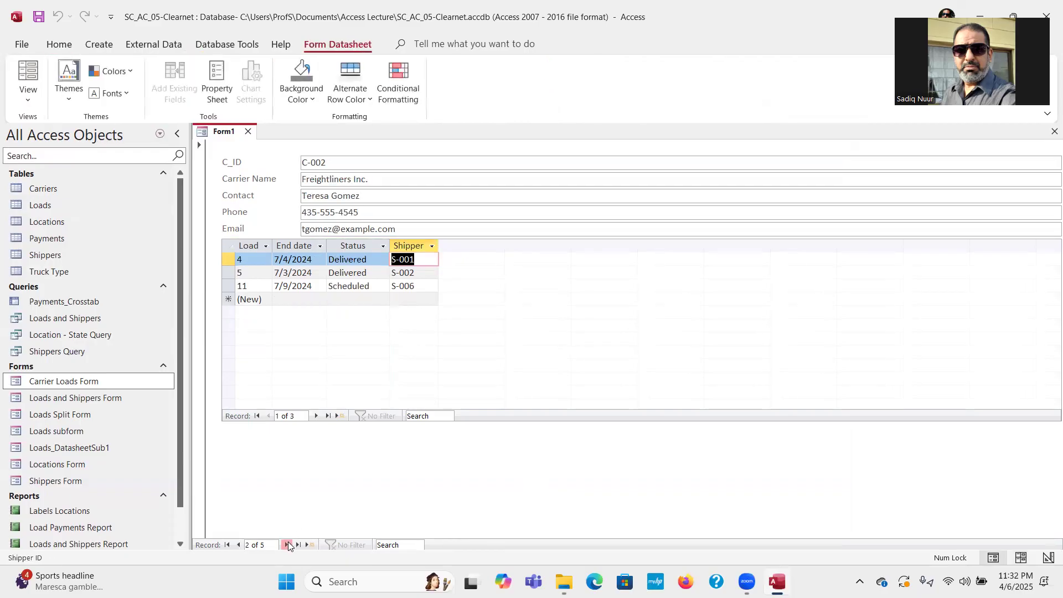
{"action": "left_click", "coordinate": [287, 545]}
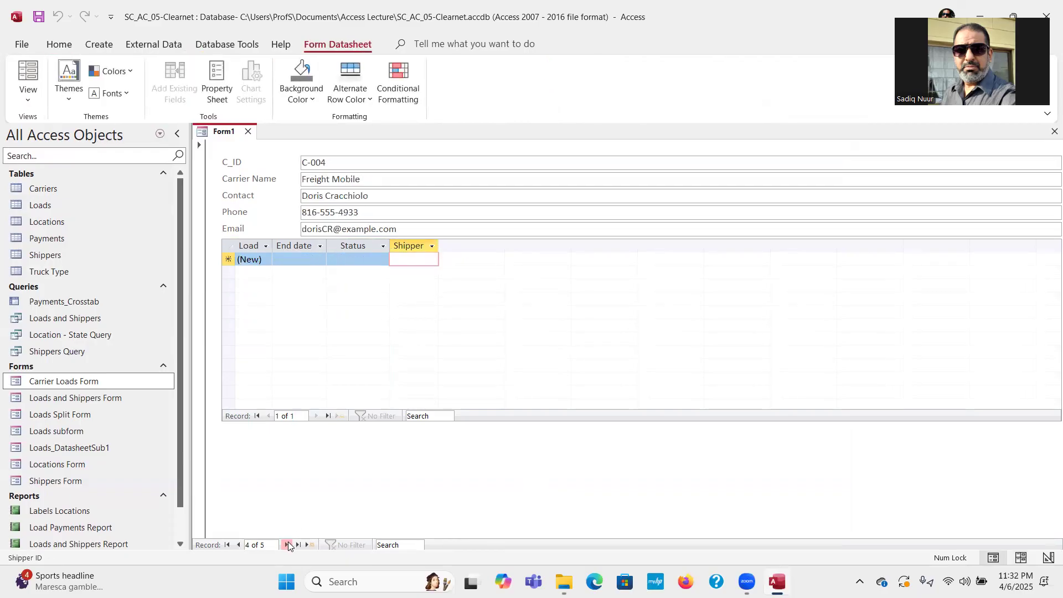
{"action": "left_click", "coordinate": [228, 545]}
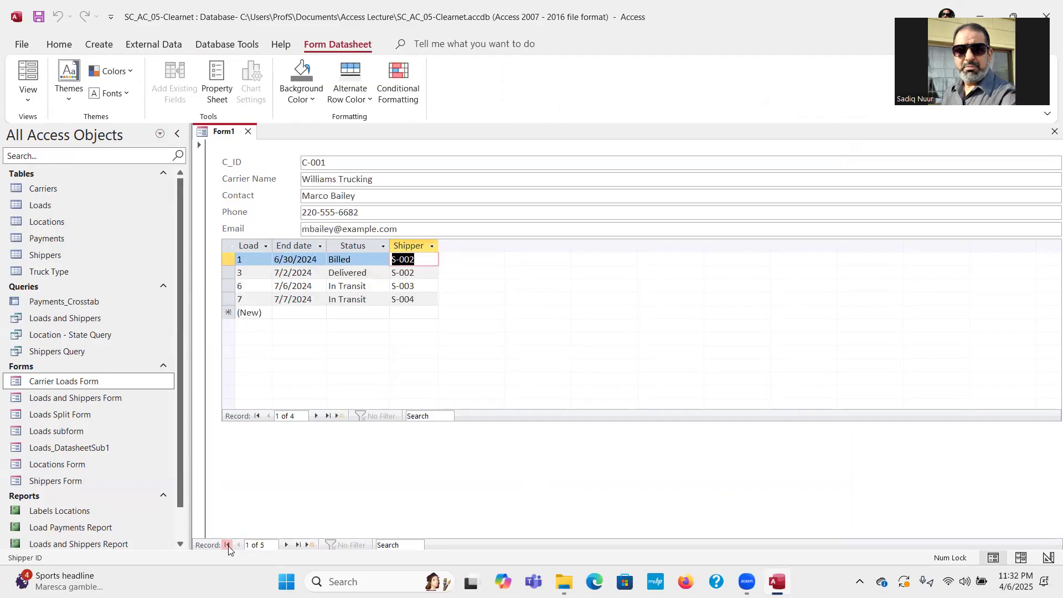
{"action": "left_click", "coordinate": [32, 101]}
{"action": "left_click", "coordinate": [74, 156]}
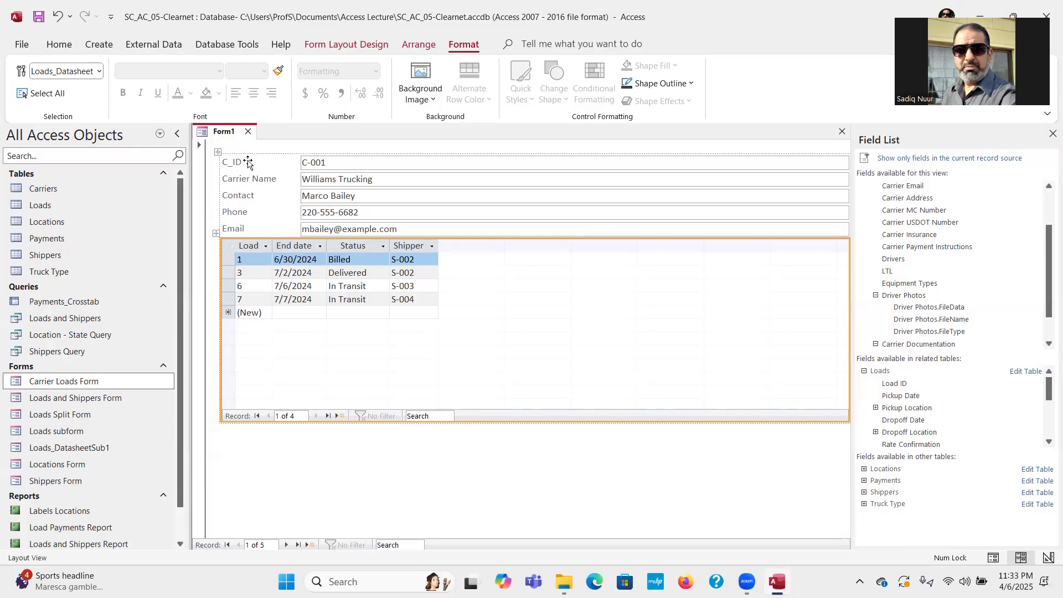
Narrow the carrier field column to about half width, then close Form1 to bring up the save prompt.
{"action": "left_click", "coordinate": [849, 163]}
{"action": "left_click_drag", "start_coordinate": [849, 163], "coordinate": [498, 220]}
{"action": "left_click", "coordinate": [618, 392]}
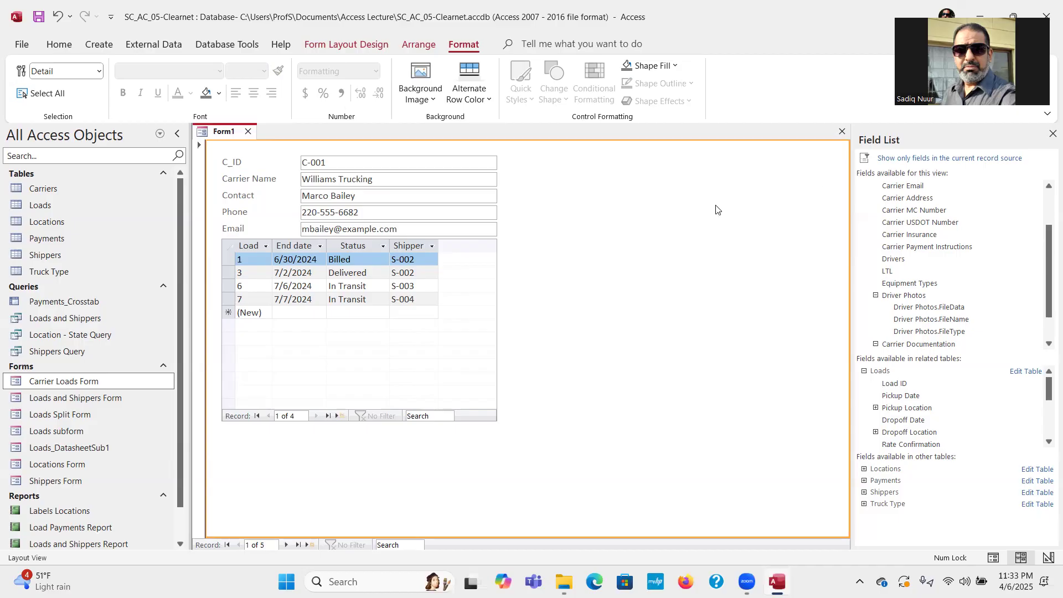
{"action": "left_click", "coordinate": [842, 132]}
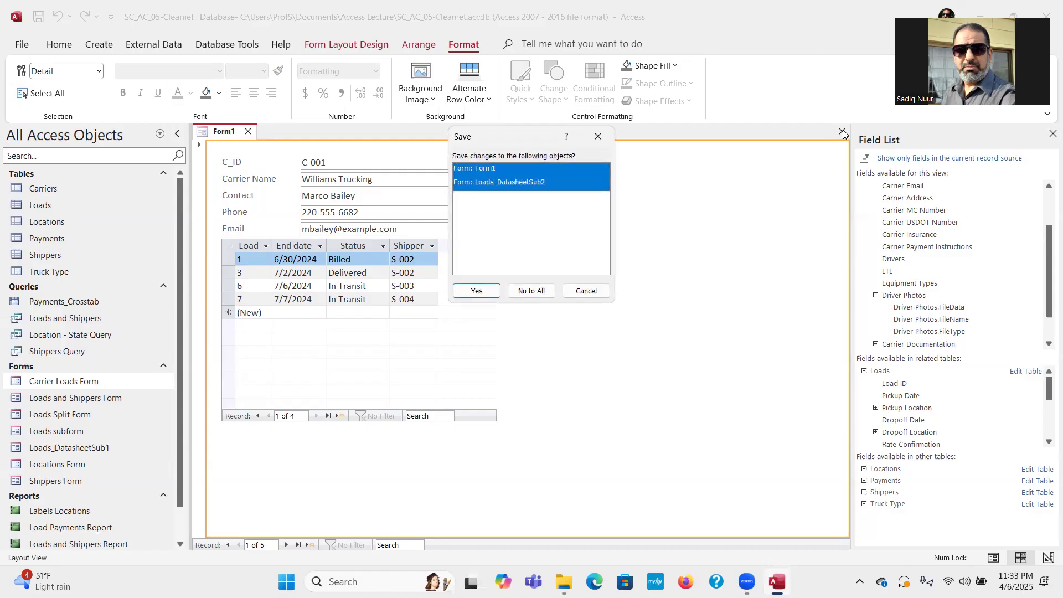
Save both forms, naming the new carrier form 'Load Form'.
{"action": "left_click", "coordinate": [476, 291]}
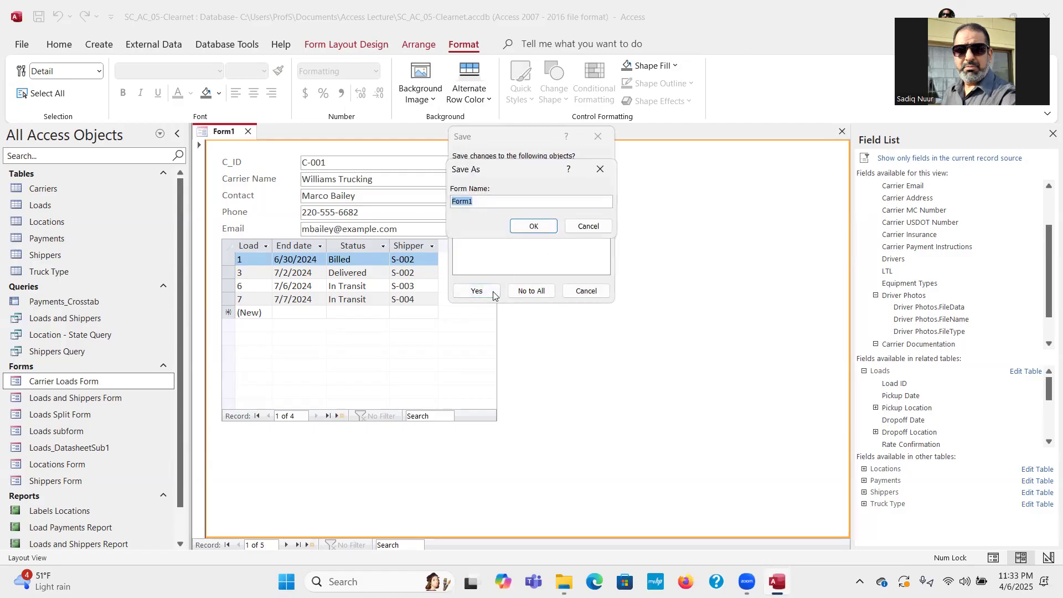
{"action": "left_click", "coordinate": [490, 203]}
{"action": "left_click", "coordinate": [453, 201]}
{"action": "type", "text": "Load"}
{"action": "left_click", "coordinate": [526, 224]}
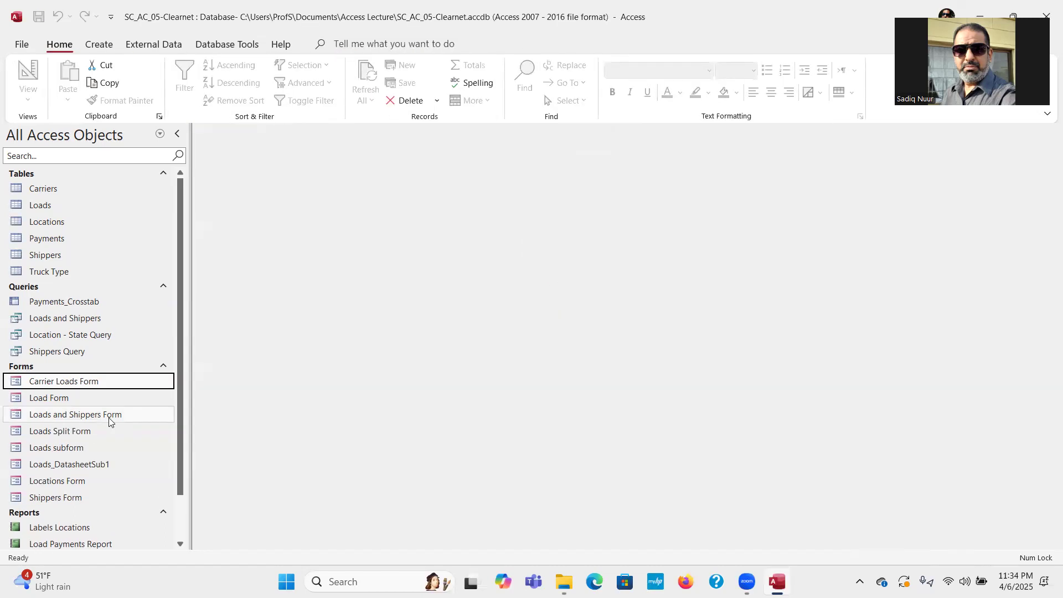
Open Load Form and step through its subform loads to the new blank row.
{"action": "double_click", "coordinate": [80, 398]}
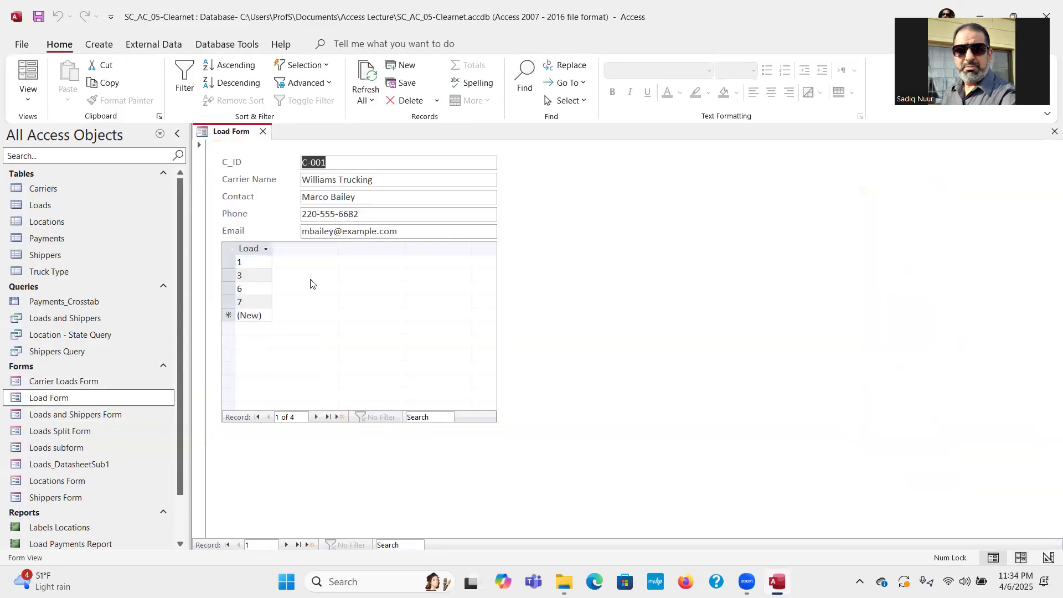
{"action": "left_click", "coordinate": [316, 417]}
{"action": "left_click", "coordinate": [317, 417]}
{"action": "left_click", "coordinate": [317, 417]}
{"action": "left_click", "coordinate": [317, 417]}
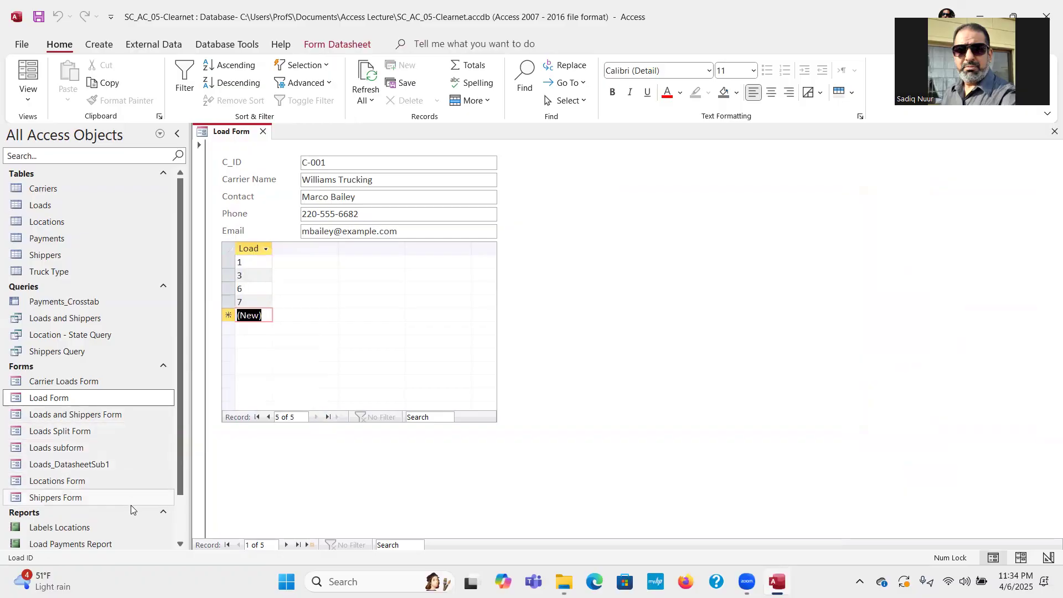
Inspect Loads_DatasheetSub1, then close it and Load Form.
{"action": "double_click", "coordinate": [131, 466]}
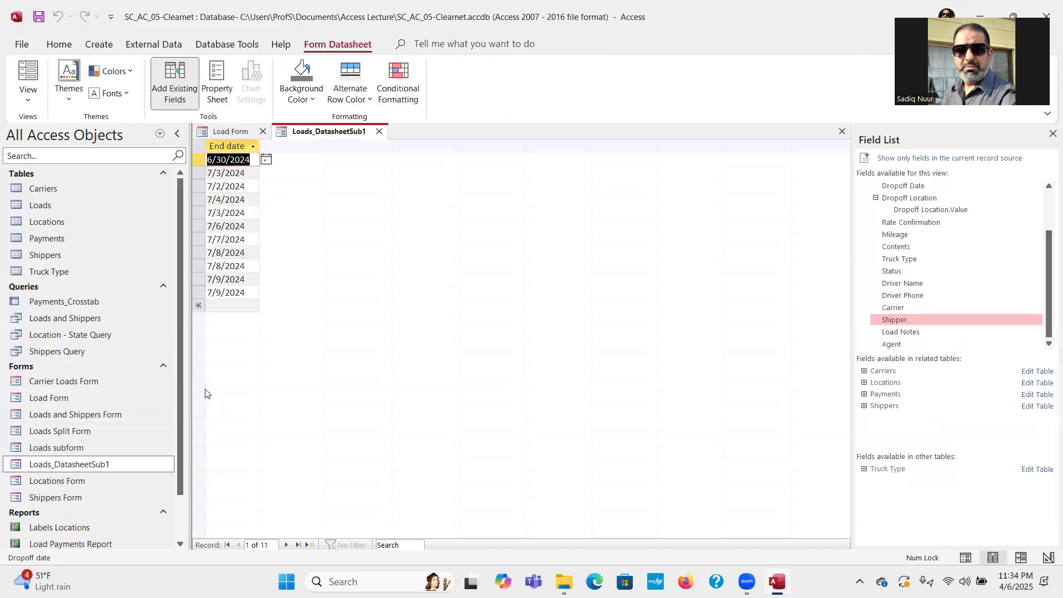
{"action": "left_click", "coordinate": [378, 131]}
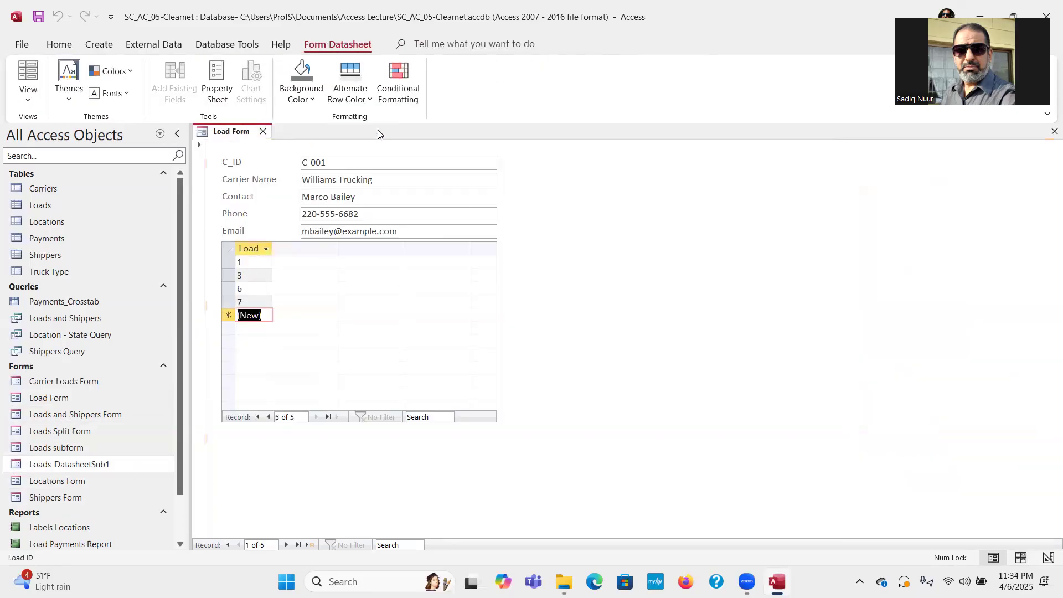
{"action": "left_click", "coordinate": [263, 133]}
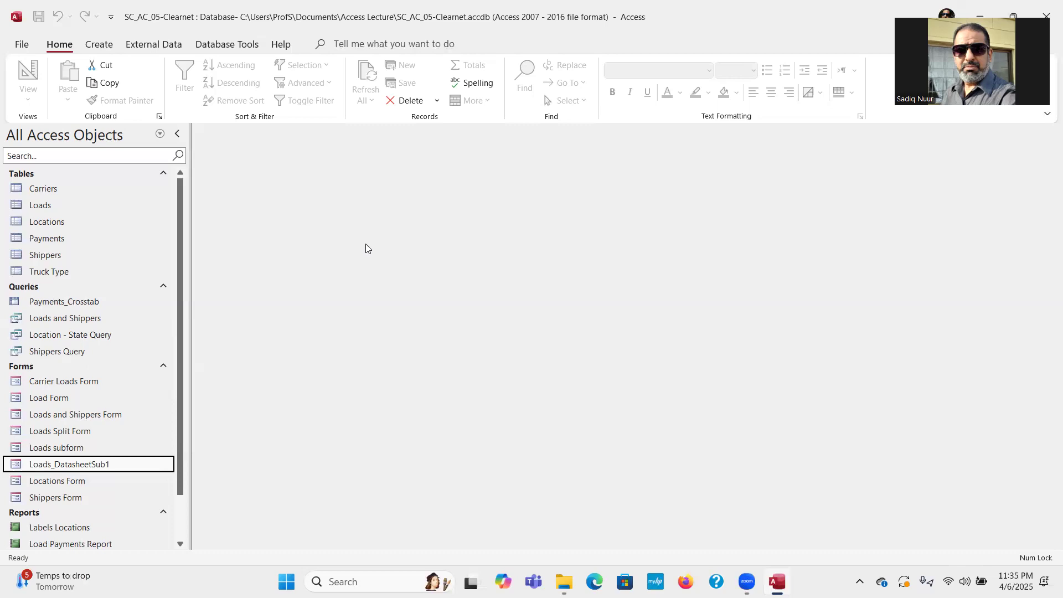
Close the SC_AC_05-Clearnet database and quit Microsoft Access.
{"action": "left_click", "coordinate": [49, 45]}
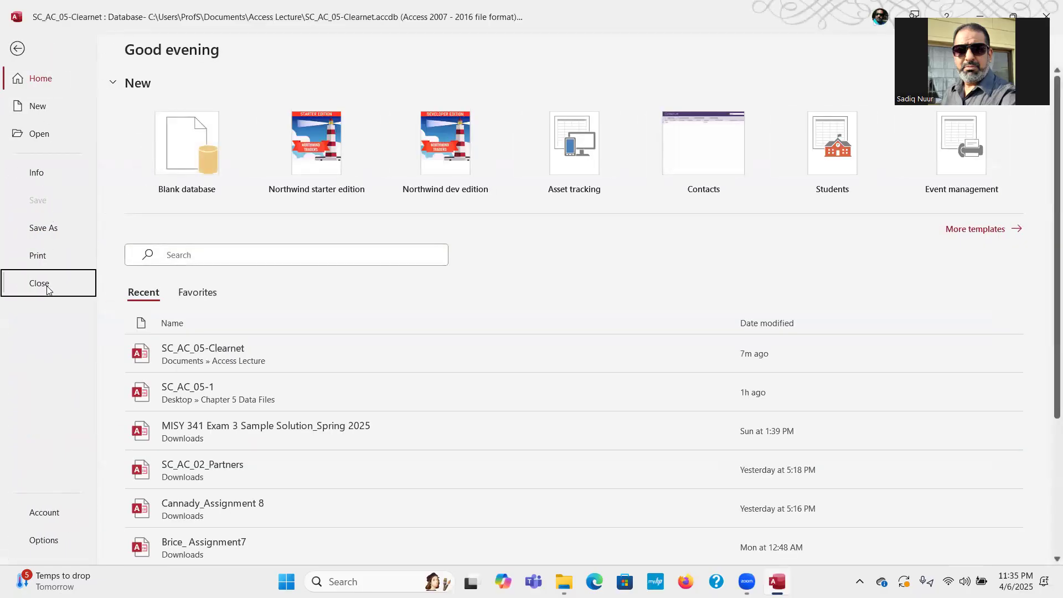
{"action": "left_click", "coordinate": [47, 284]}
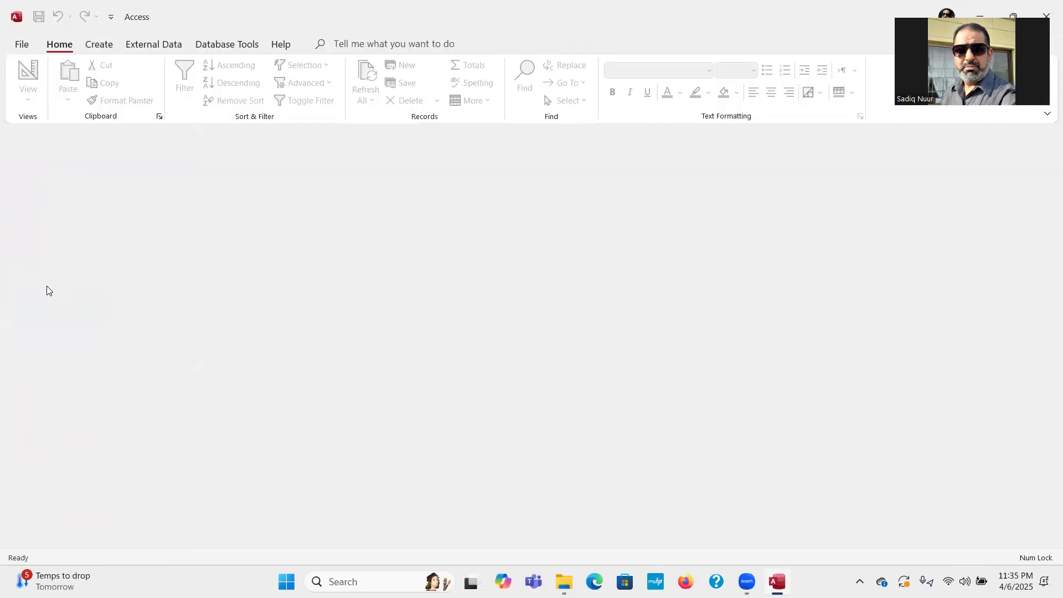
{"action": "double_click", "coordinate": [349, 19]}
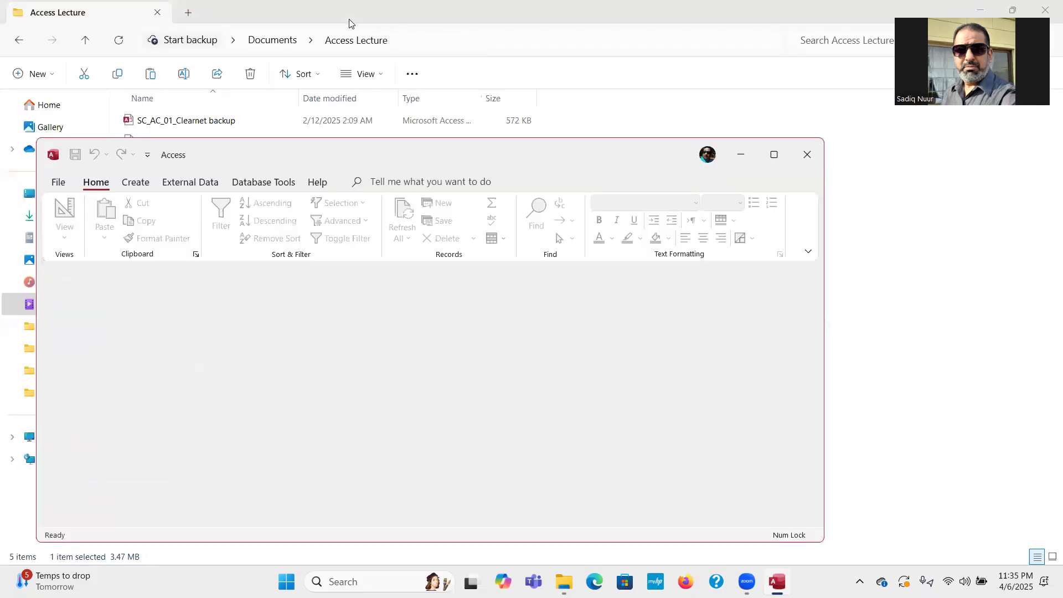
{"action": "left_click", "coordinate": [807, 155]}
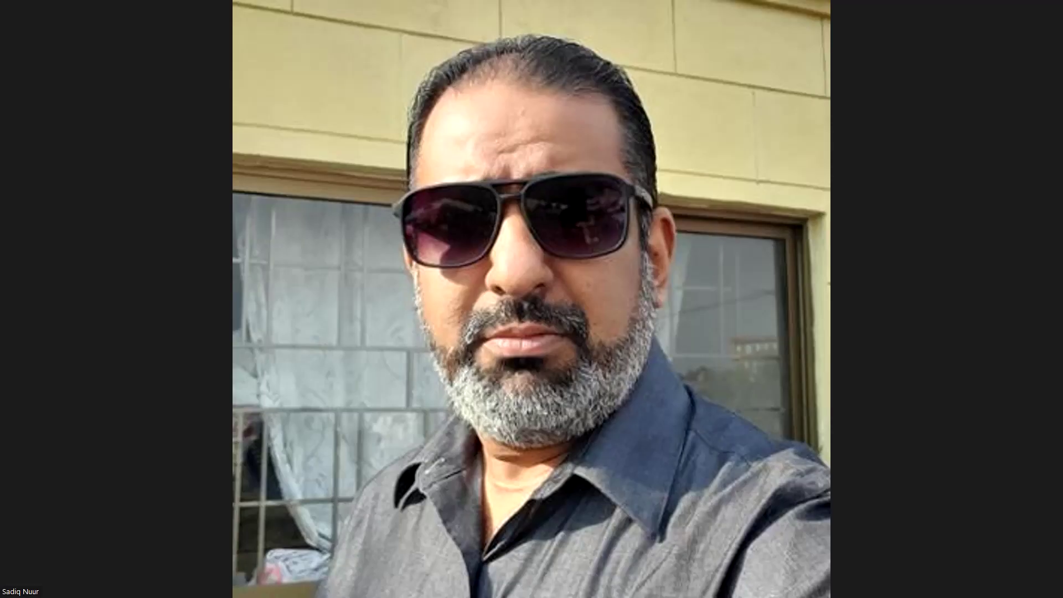